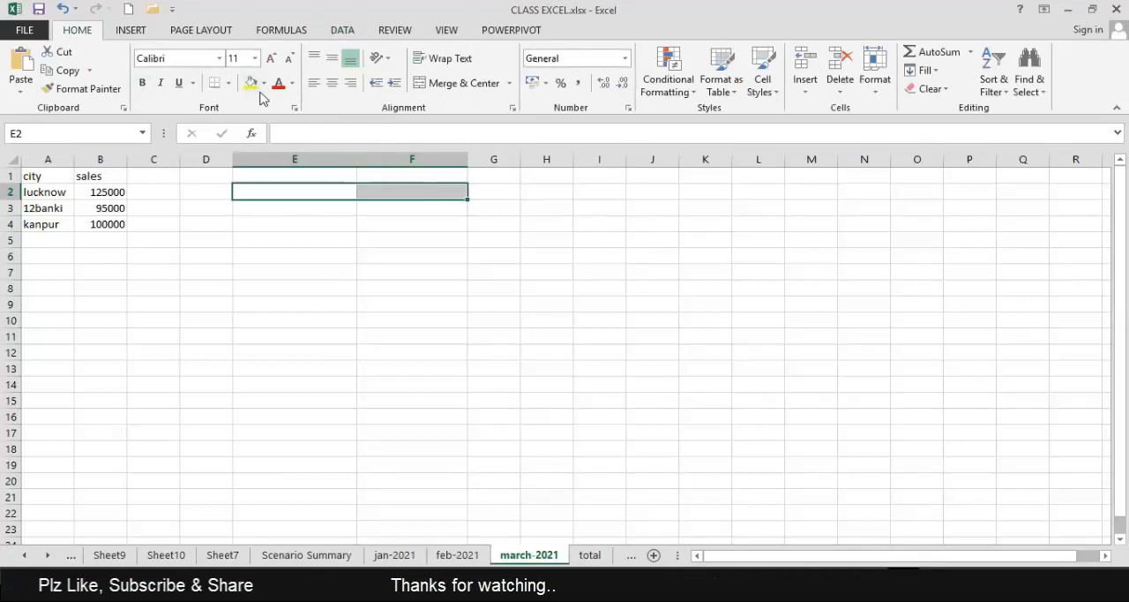
Merge and center E2:F2 as a heading reading PMT, formatted with the Check Cell style.
{"action": "left_click", "coordinate": [420, 84]}
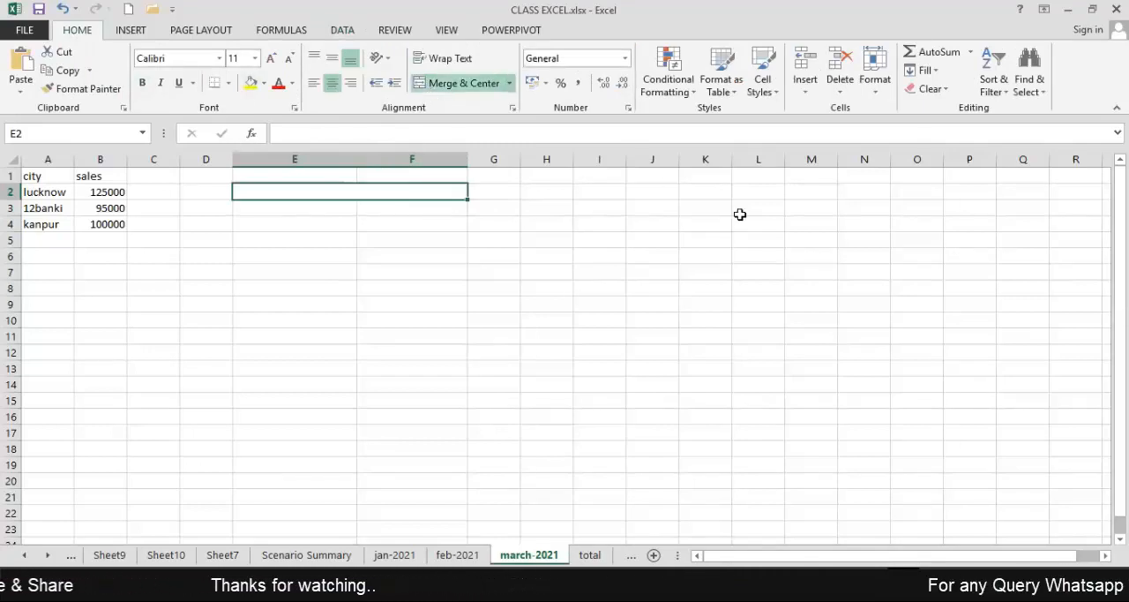
{"action": "type", "text": "PMT"}
{"action": "key", "text": "Return"}
{"action": "key", "text": "Up"}
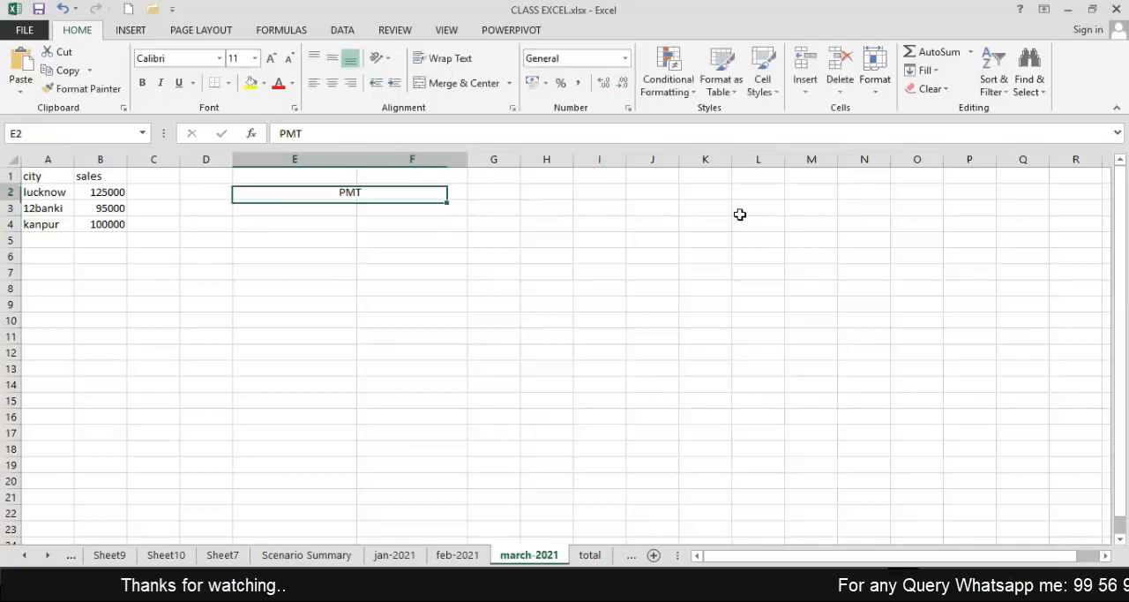
{"action": "left_click", "coordinate": [763, 87]}
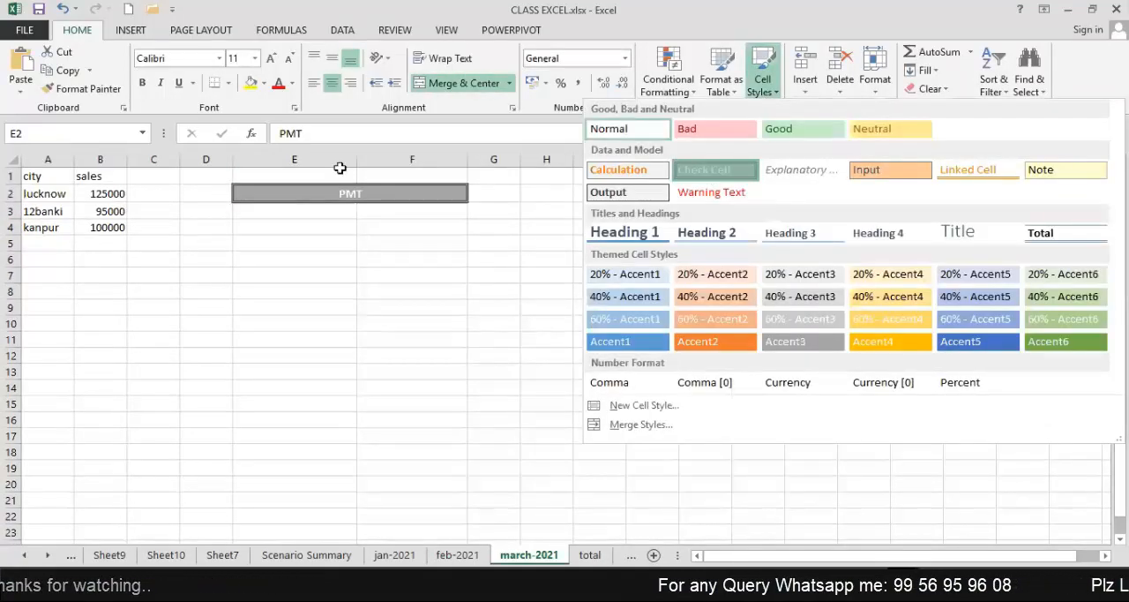
Adjust the widths of columns E and F beneath the PMT heading, making column E slightly wider than F.
{"action": "left_click_drag", "start_coordinate": [355, 162], "coordinate": [332, 163]}
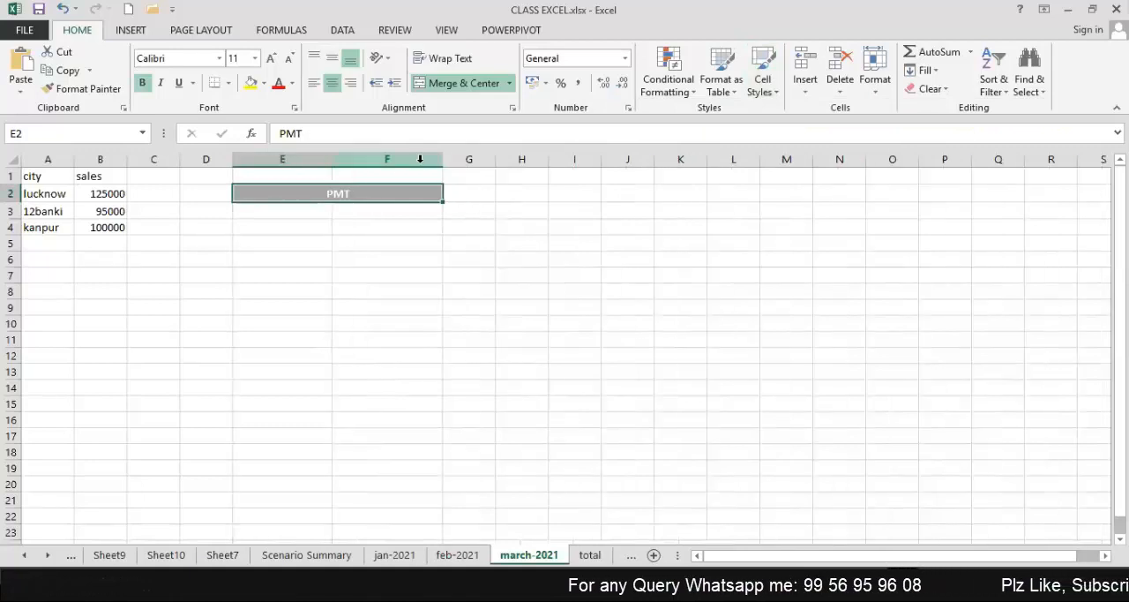
{"action": "left_click_drag", "start_coordinate": [430, 160], "coordinate": [430, 161]}
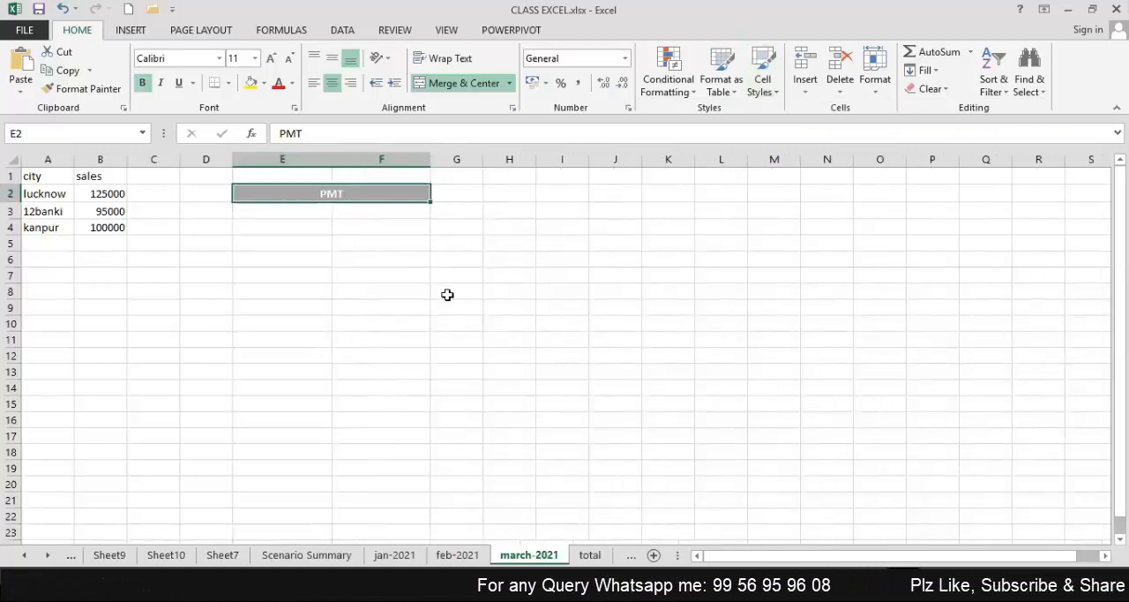
{"action": "left_click", "coordinate": [317, 212]}
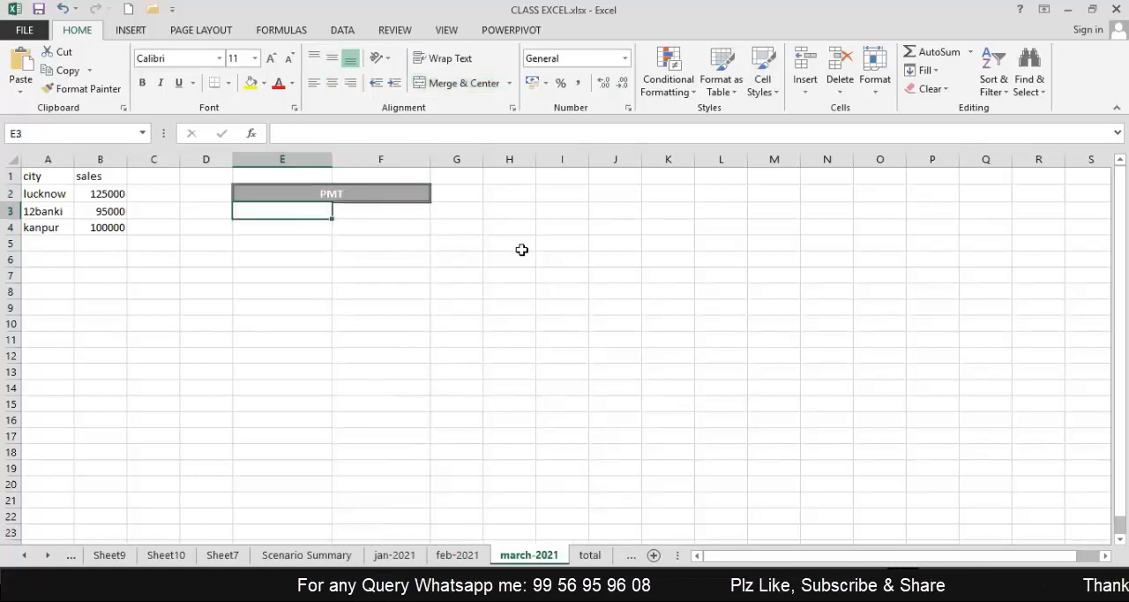
{"action": "left_click_drag", "start_coordinate": [330, 163], "coordinate": [367, 160]}
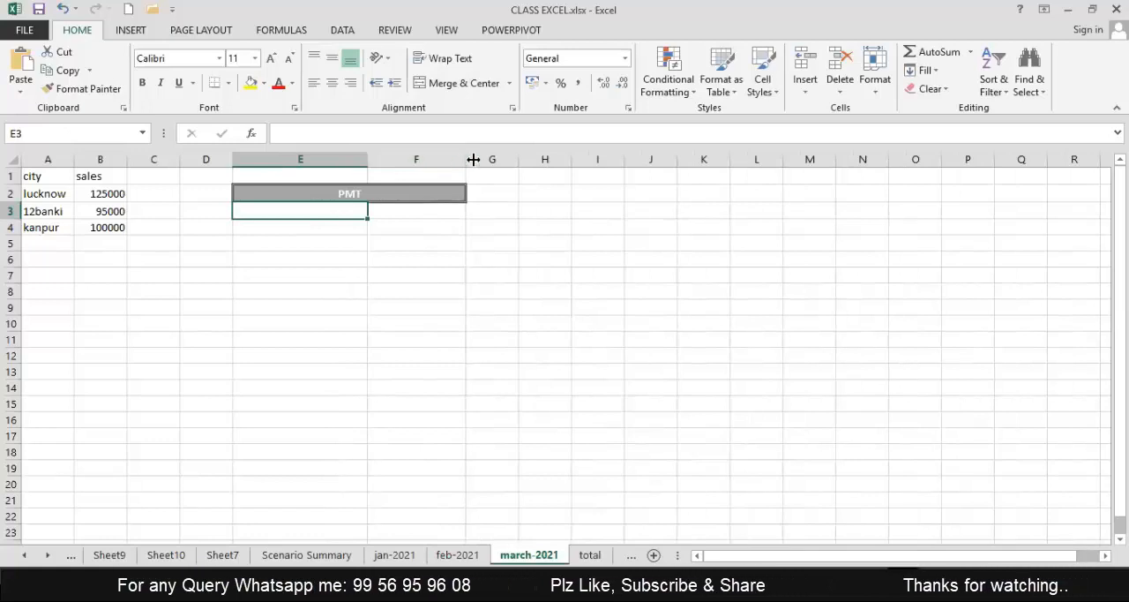
{"action": "left_click_drag", "start_coordinate": [460, 161], "coordinate": [480, 160]}
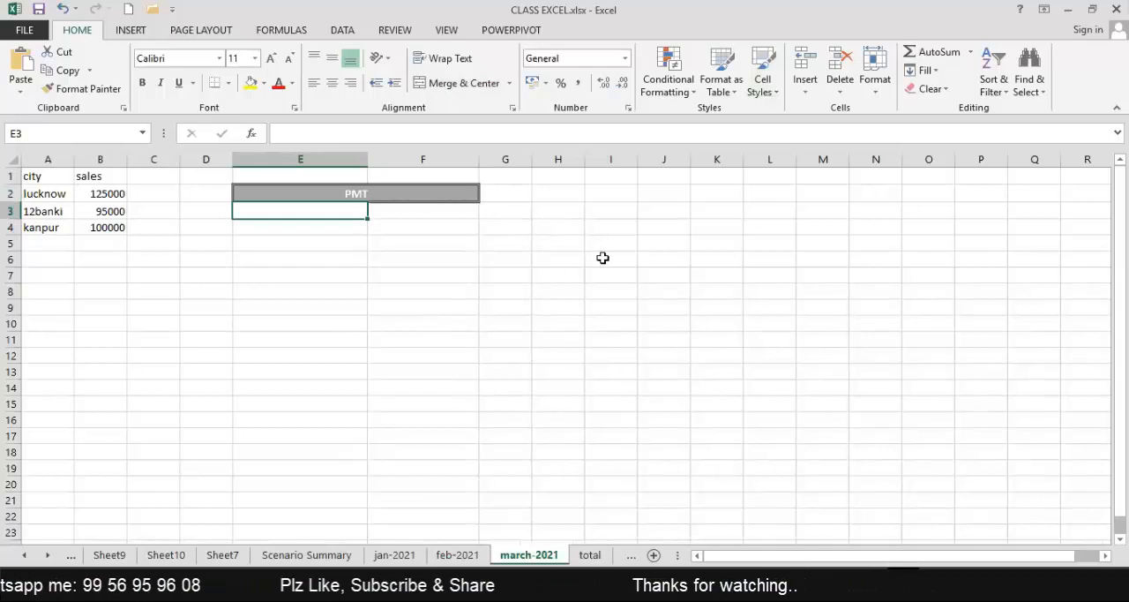
Enter the labels LOAN AMT, RATE OF INTEREST., NO OF MONTH and EMI in cells E3 to E6.
{"action": "type", "text": "LOAN AMT"}
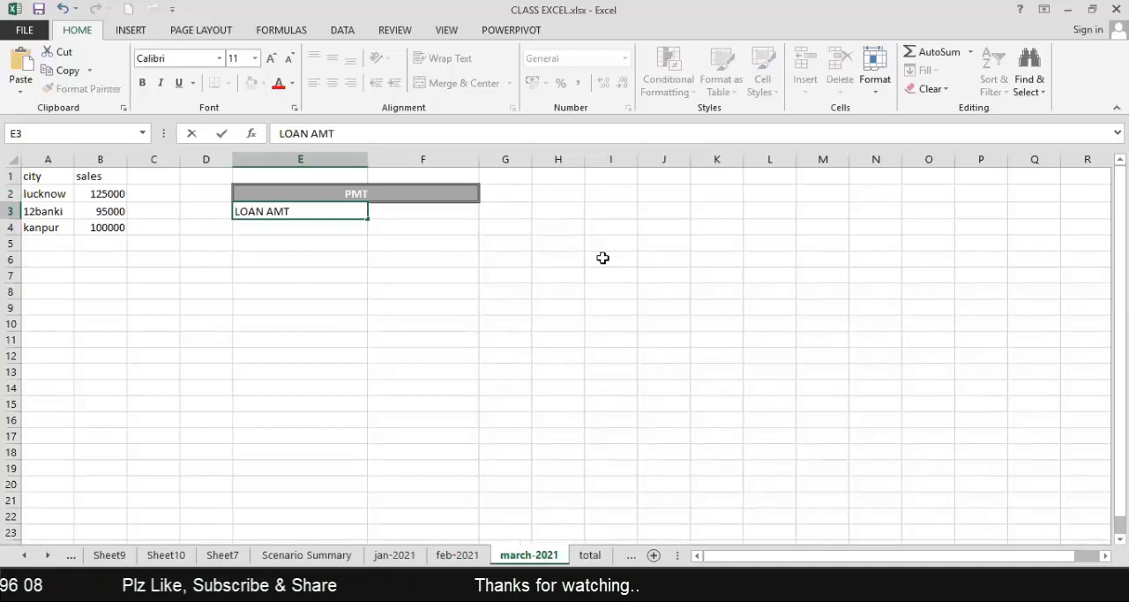
{"action": "key", "text": "Return"}
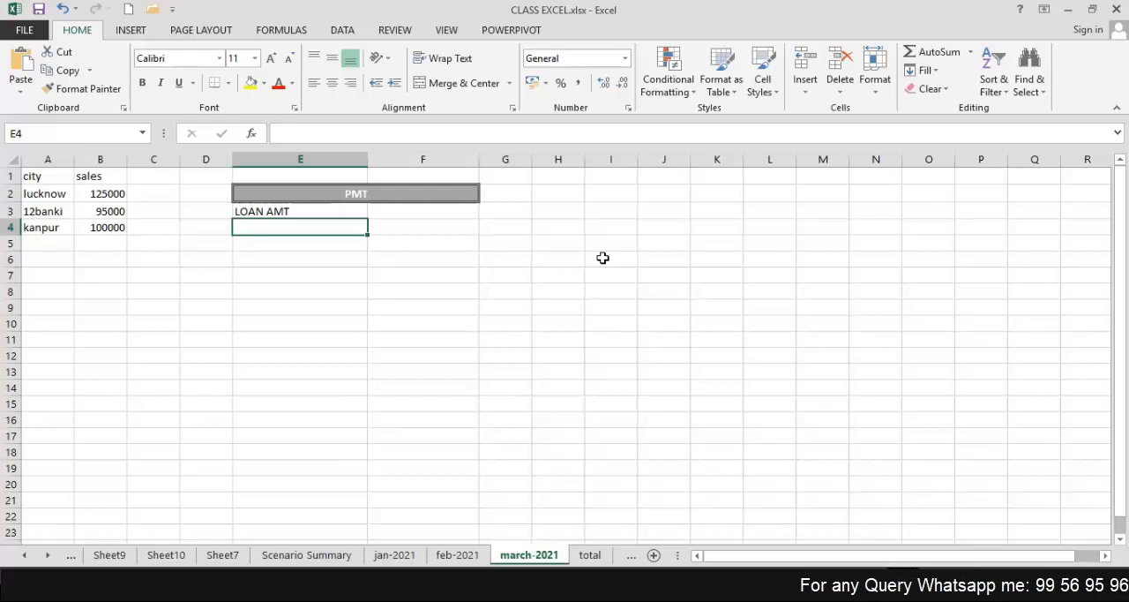
{"action": "type", "text": "TA"}
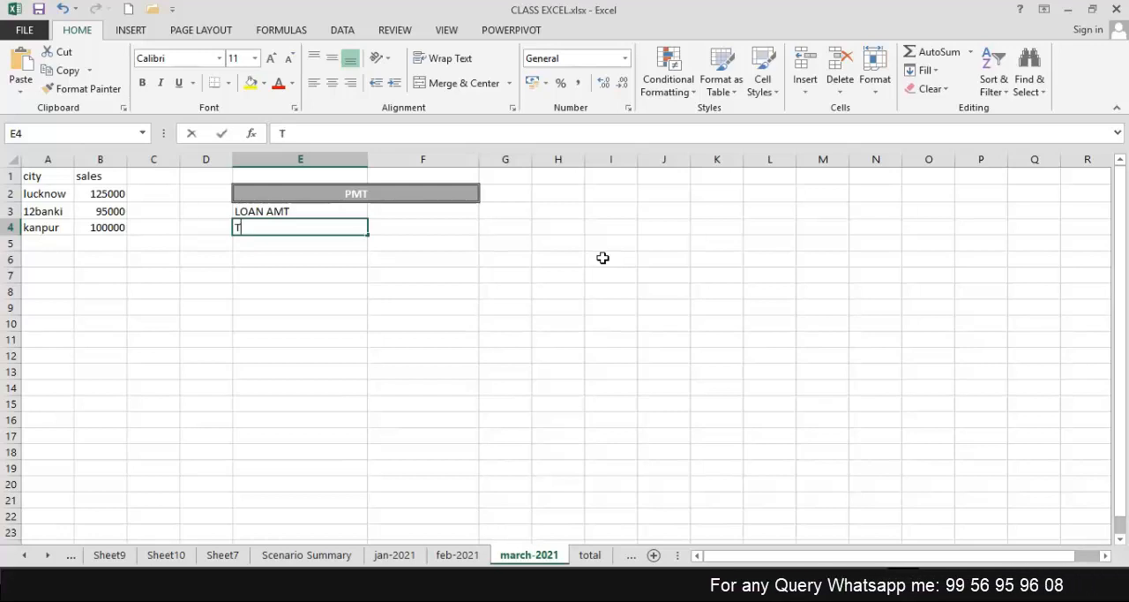
{"action": "key", "text": "BackSpace"}
{"action": "key", "text": "BackSpace"}
{"action": "type", "text": "RATE OF INTEREST."}
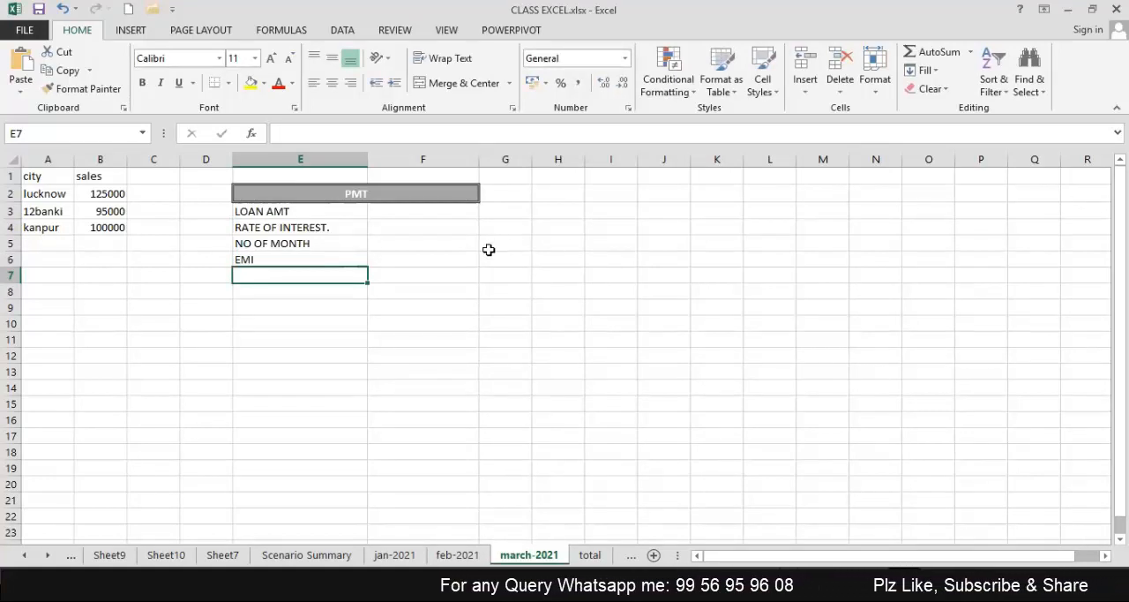
{"action": "left_click", "coordinate": [338, 260]}
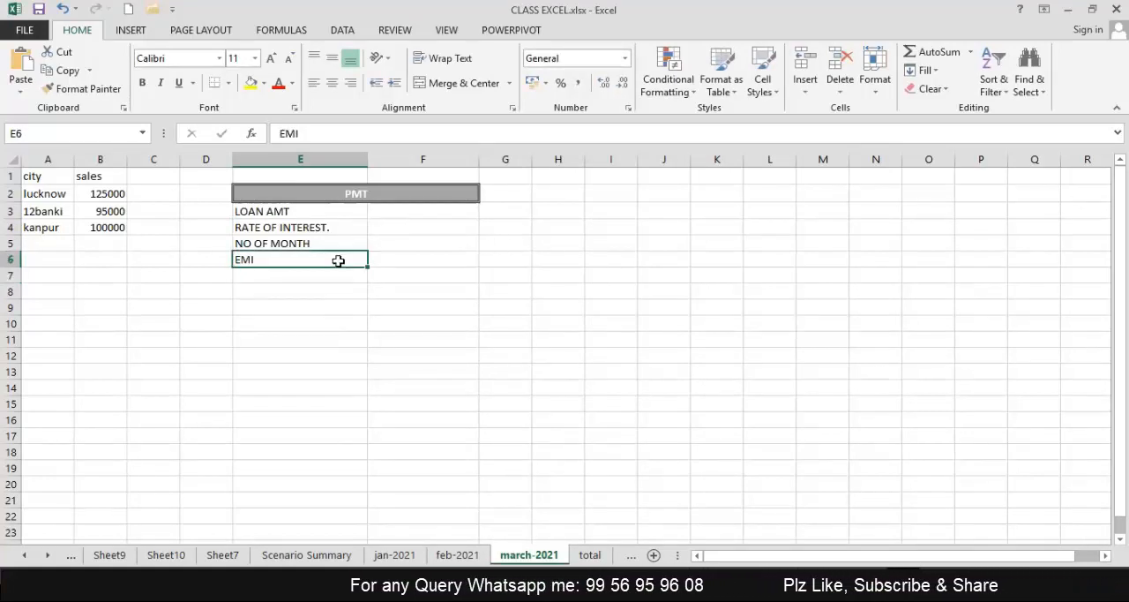
Fill in the loan details in F3 to F5: loan amount 200000, interest rate 10.50% and 36 months.
{"action": "left_click", "coordinate": [394, 207]}
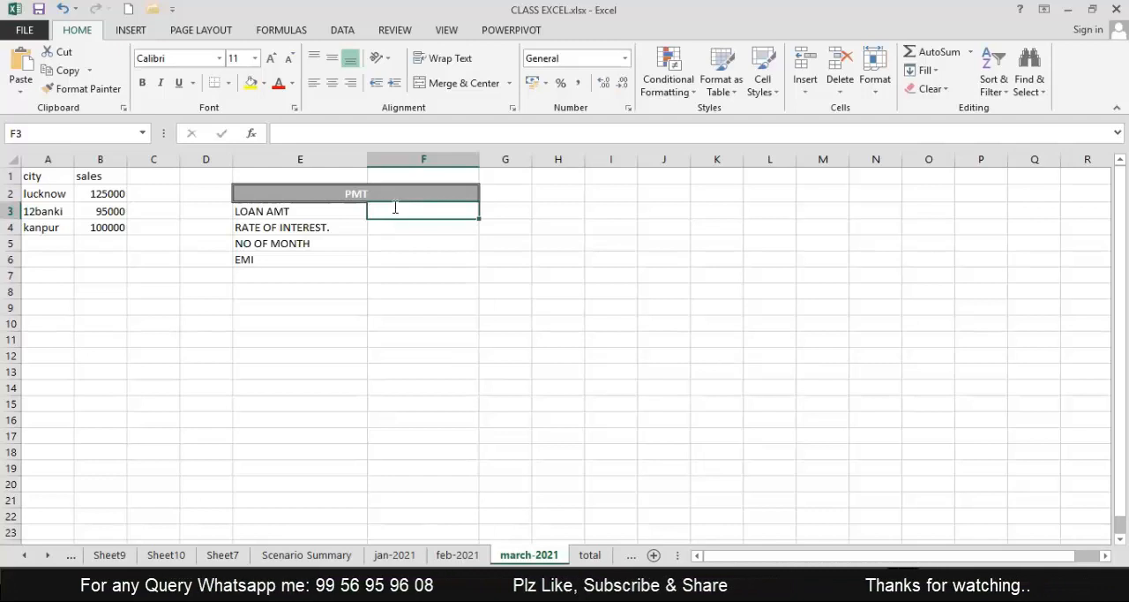
{"action": "type", "text": "200000"}
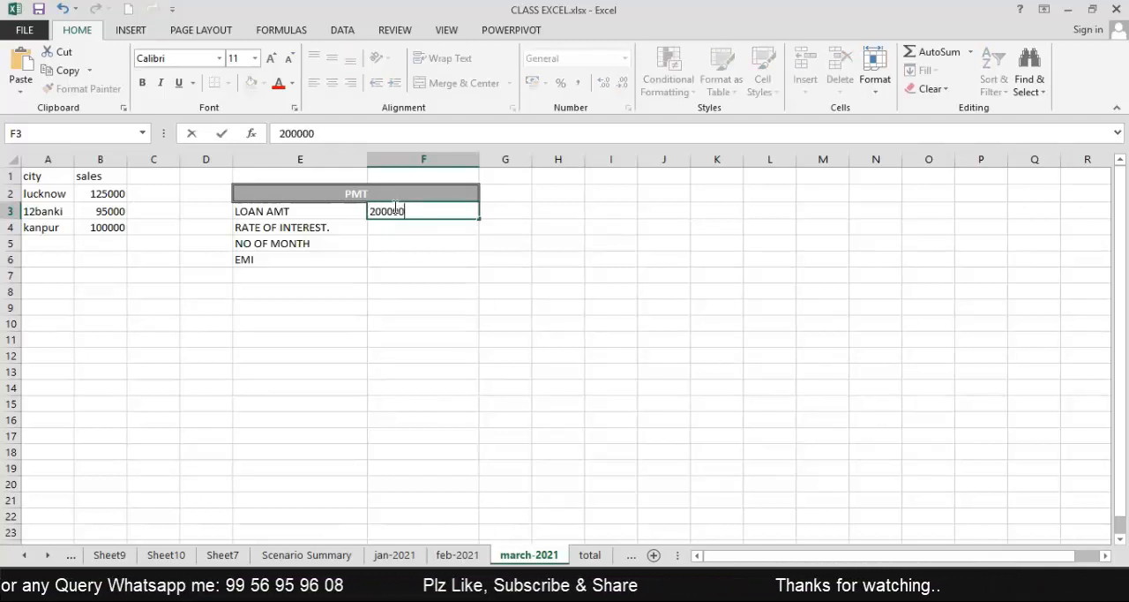
{"action": "key", "text": "Return"}
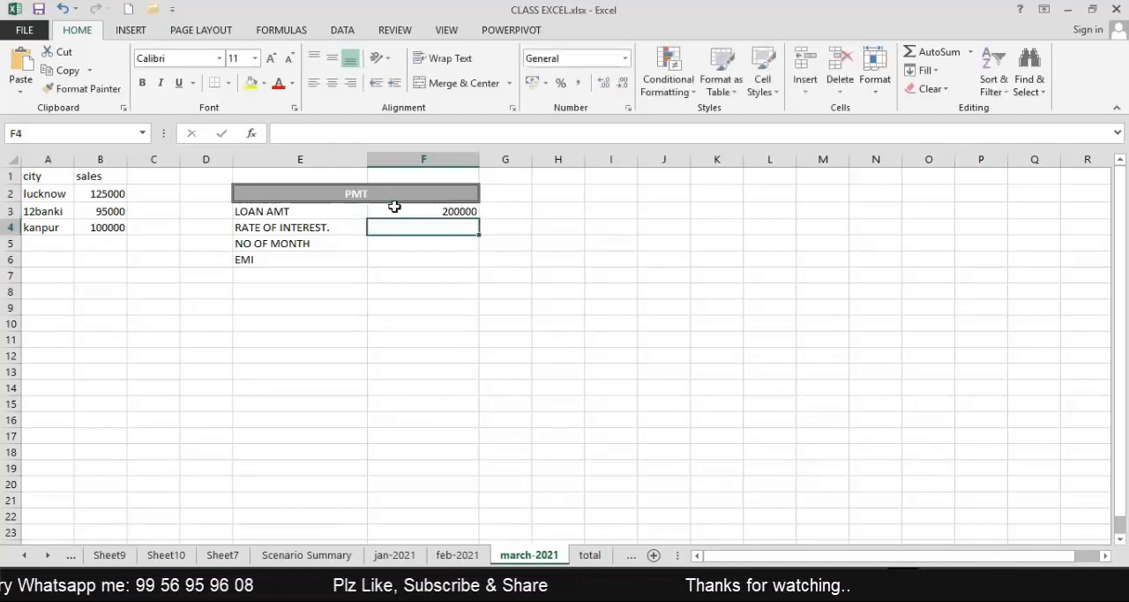
{"action": "type", "text": "10.50"}
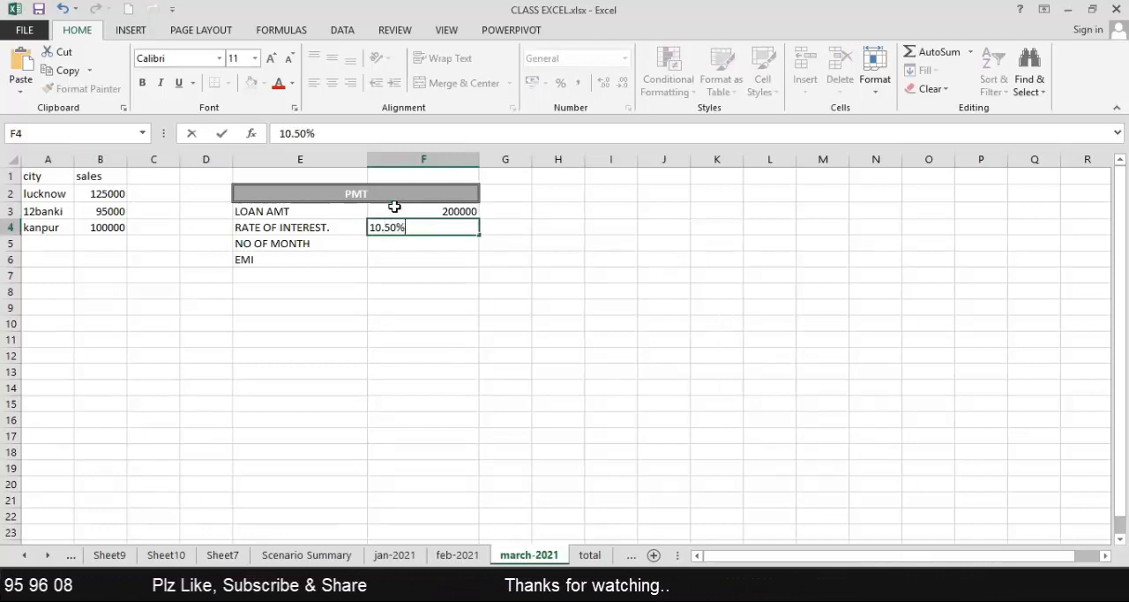
{"action": "key", "text": "Return"}
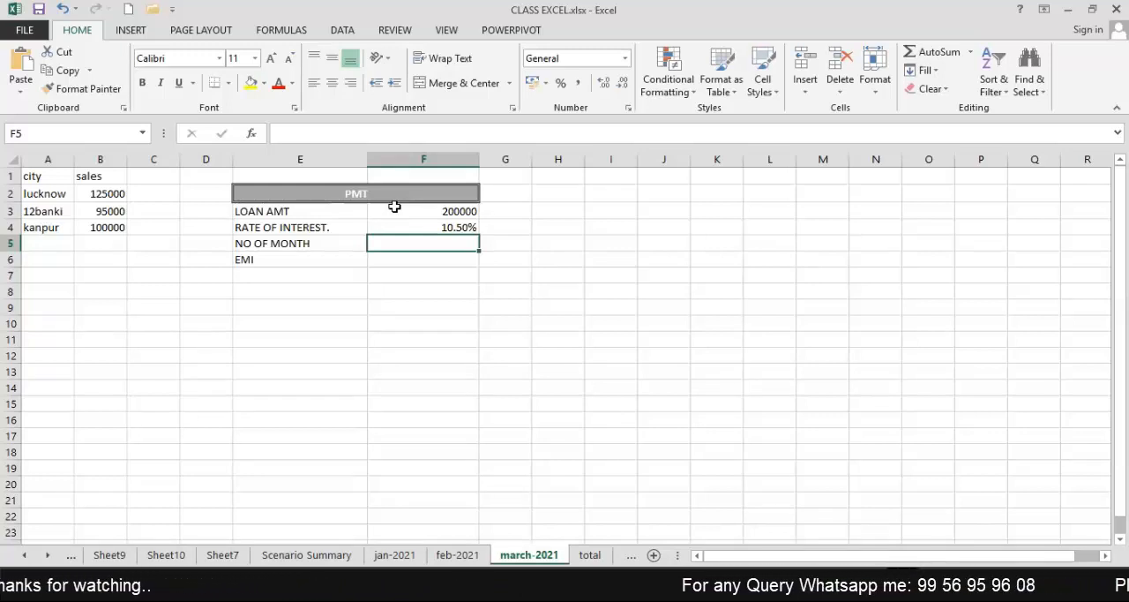
{"action": "type", "text": "36"}
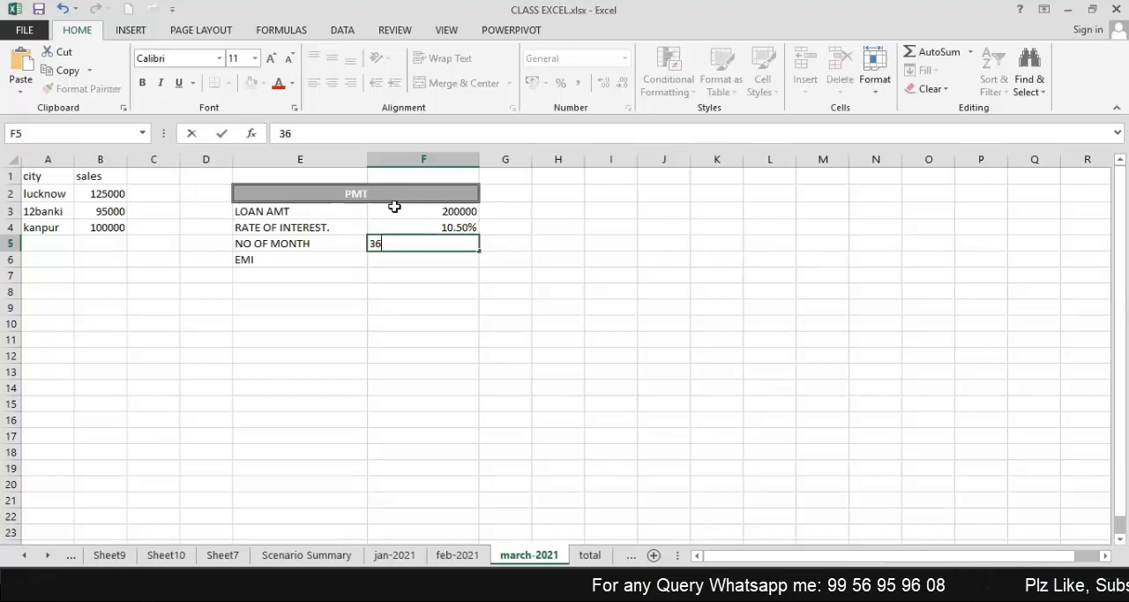
{"action": "key", "text": "Return"}
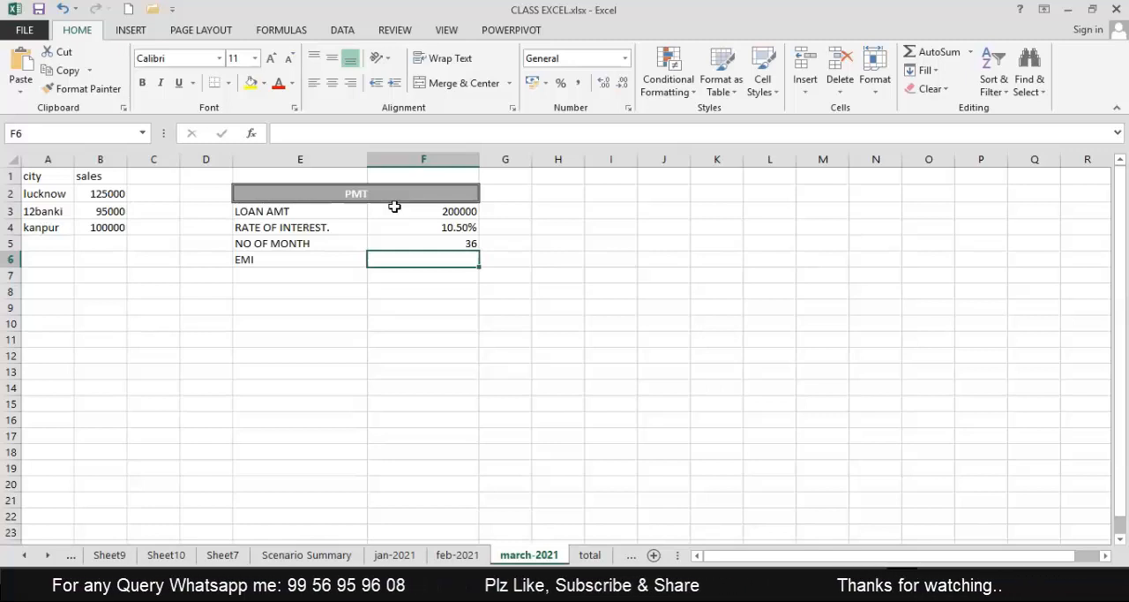
Begin the EMI formula in F6 with the PMT function nested inside ABS.
{"action": "type", "text": "=P"}
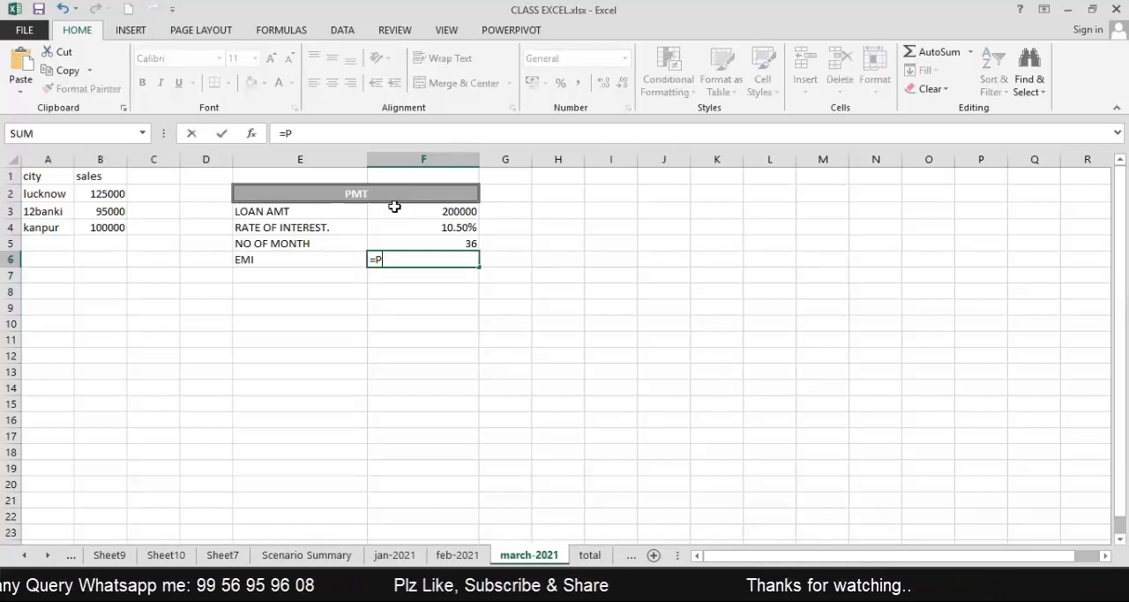
{"action": "key", "text": "BackSpace"}
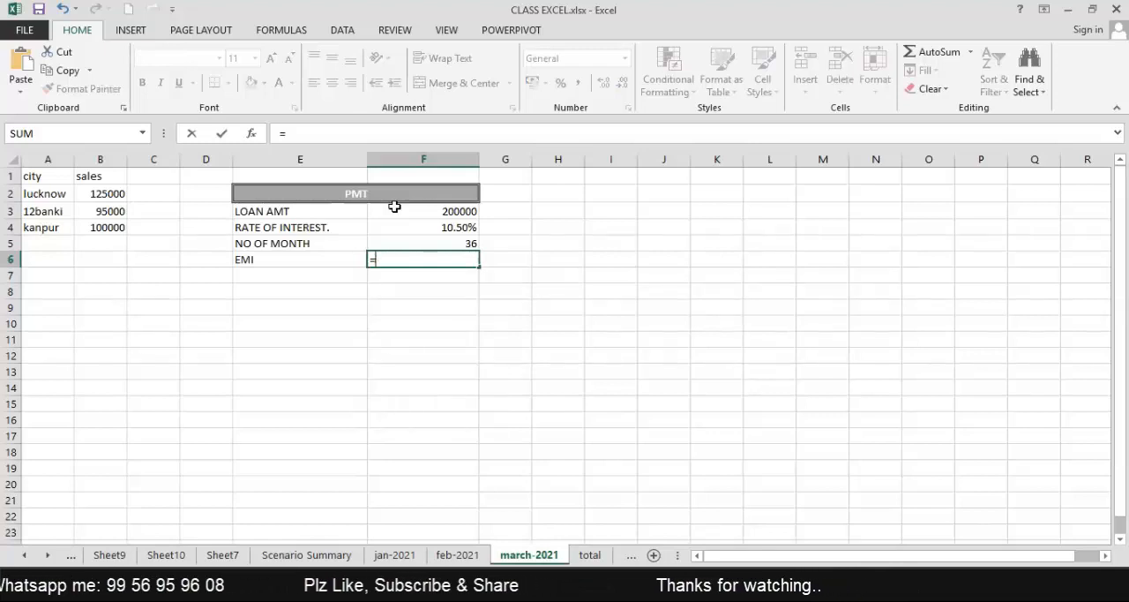
{"action": "type", "text": "APS"}
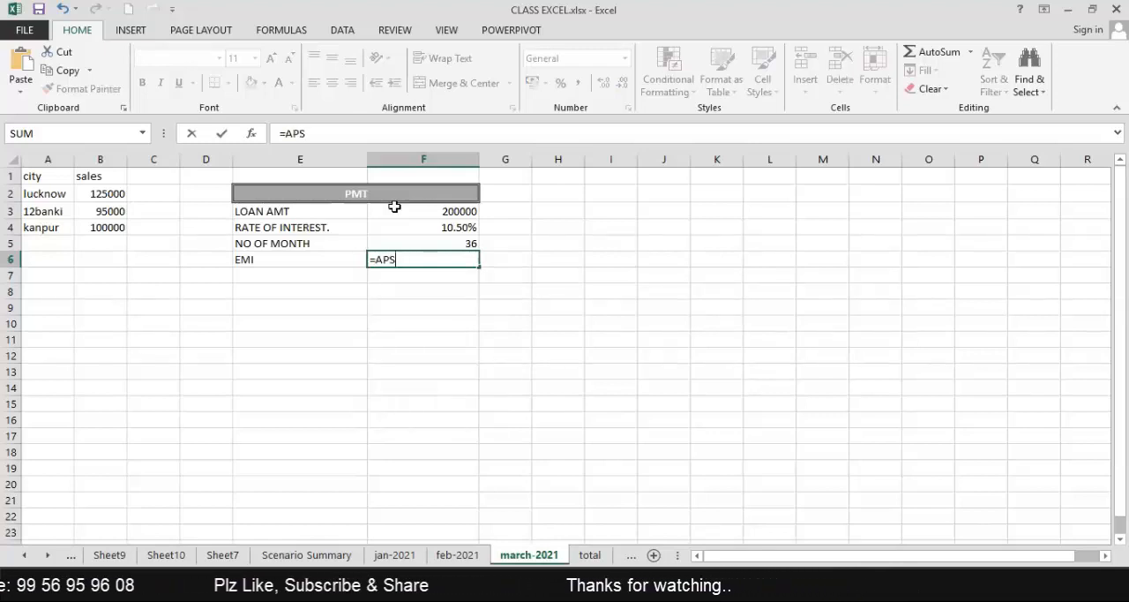
{"action": "key", "text": "BackSpace"}
{"action": "key", "text": "BackSpace"}
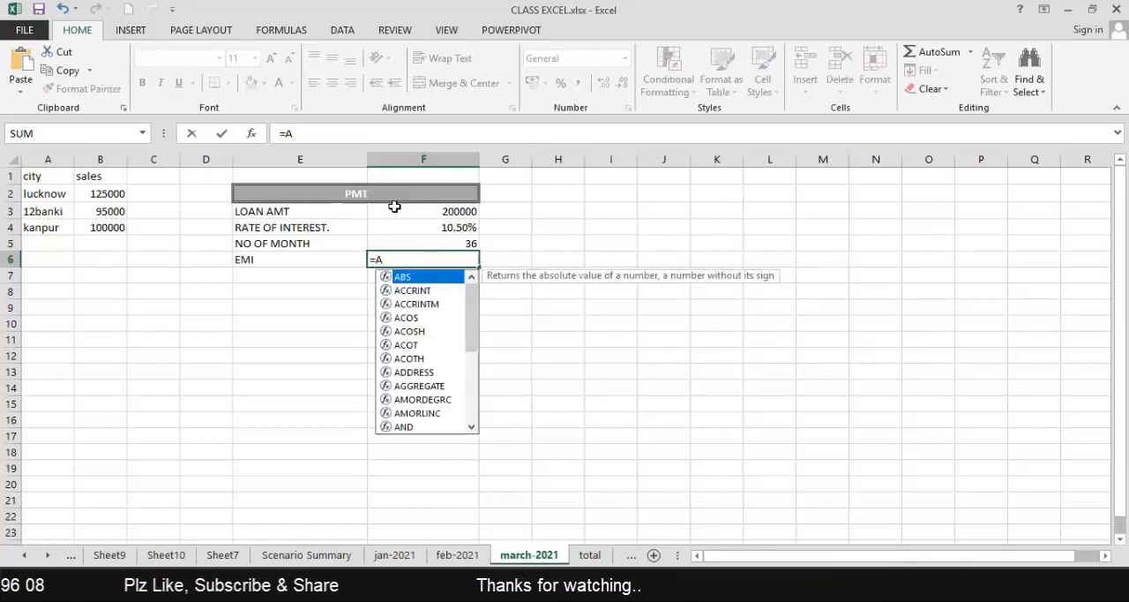
{"action": "type", "text": "BS"}
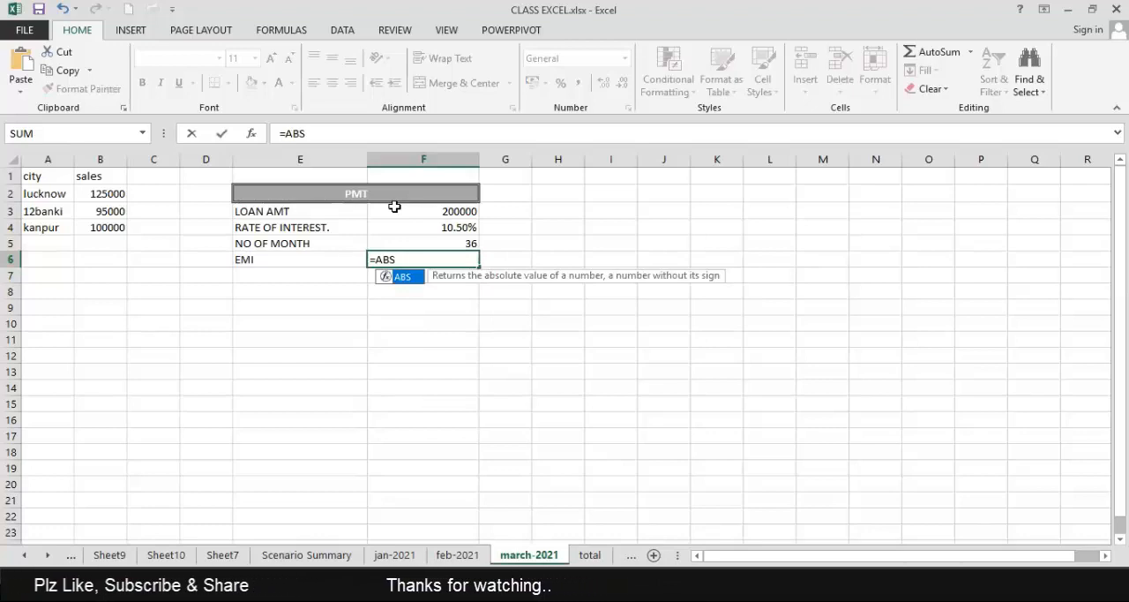
{"action": "type", "text": "("}
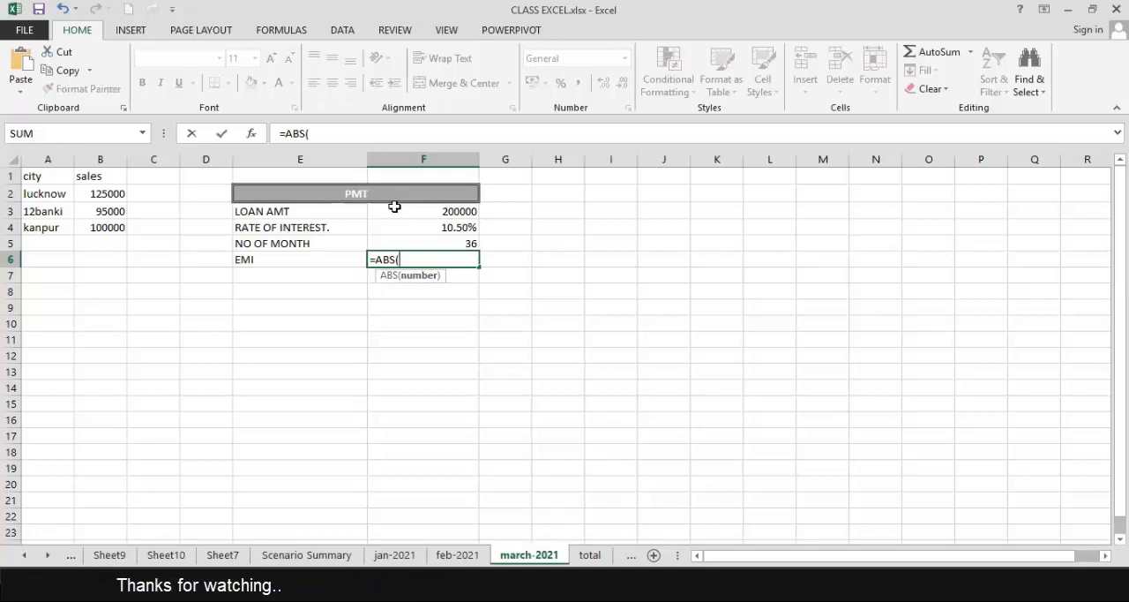
{"action": "type", "text": "PMT"}
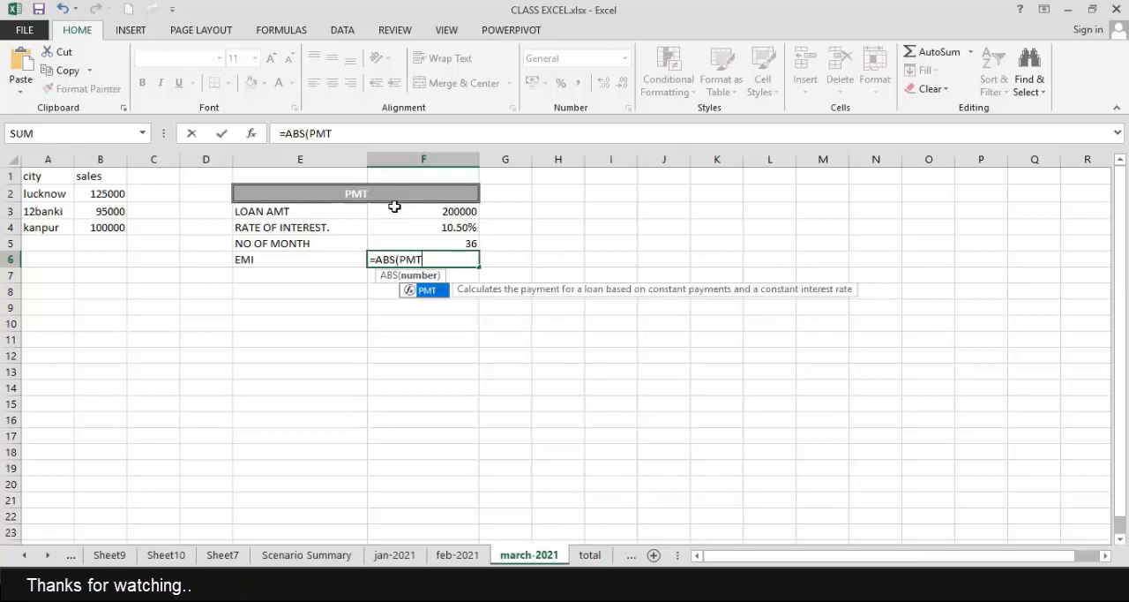
{"action": "type", "text": "("}
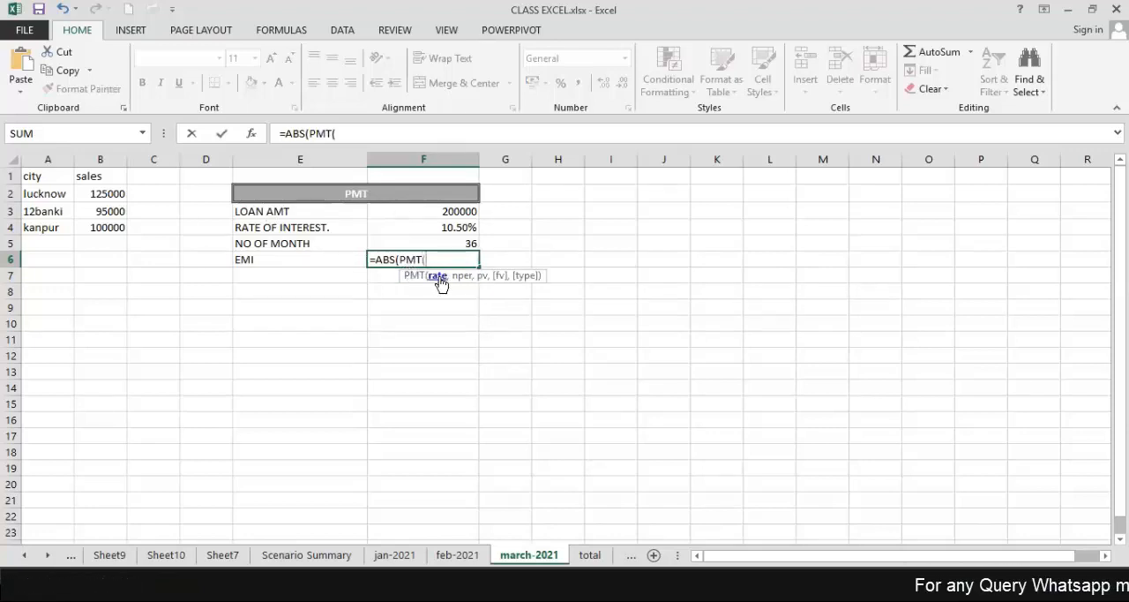
Complete the EMI formula in F6 as =ABS(PMT(F4/12,F5,F3)), using the monthly rate, number of months and loan amount.
{"action": "left_click", "coordinate": [443, 231]}
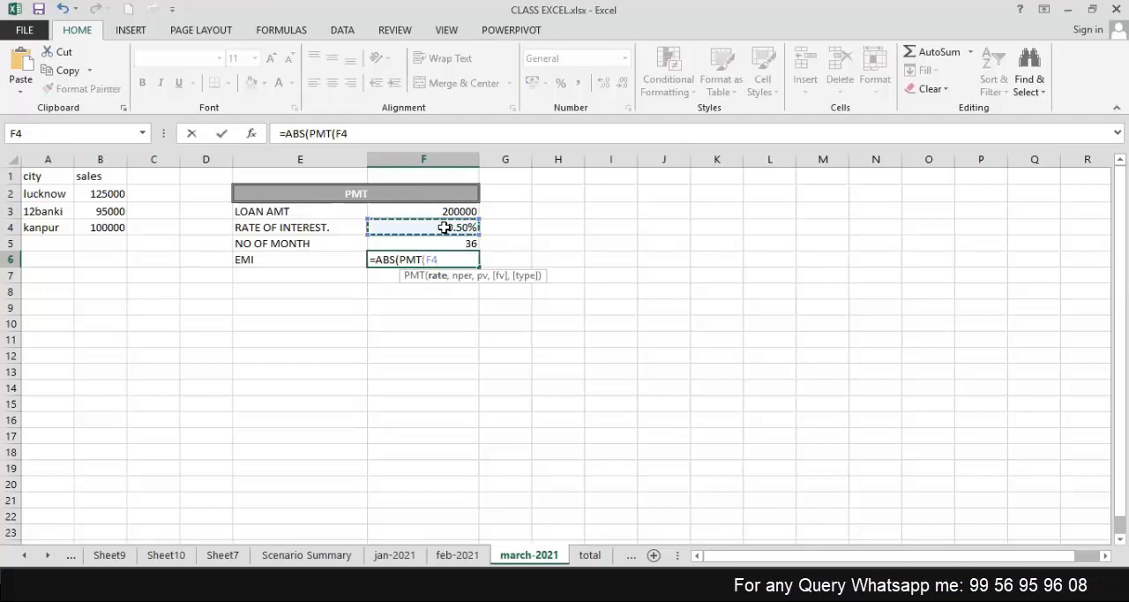
{"action": "type", "text": "/12"}
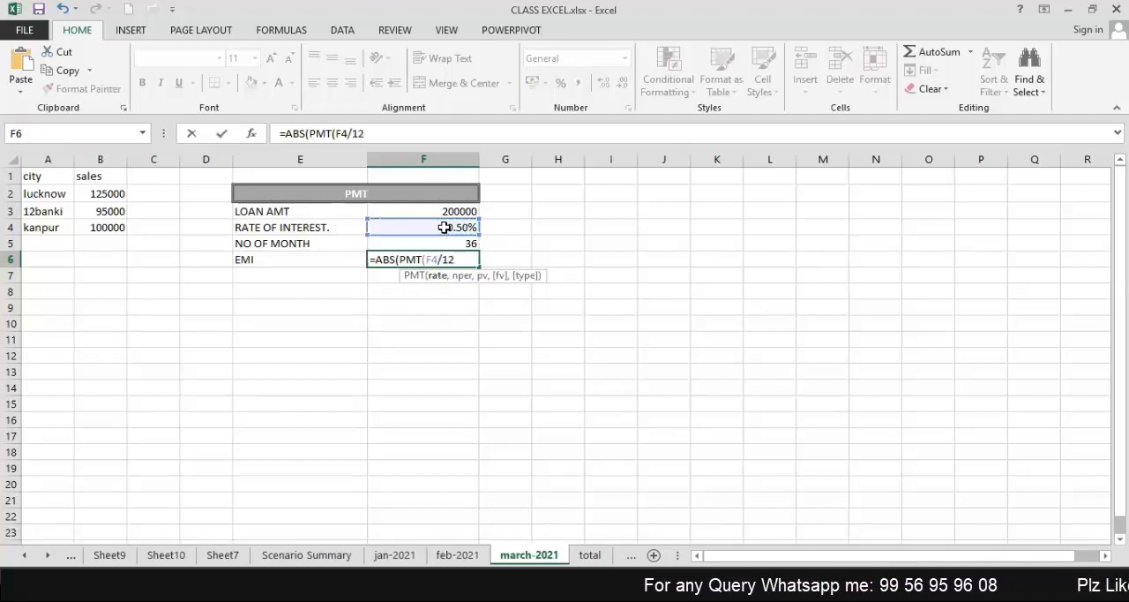
{"action": "type", "text": ","}
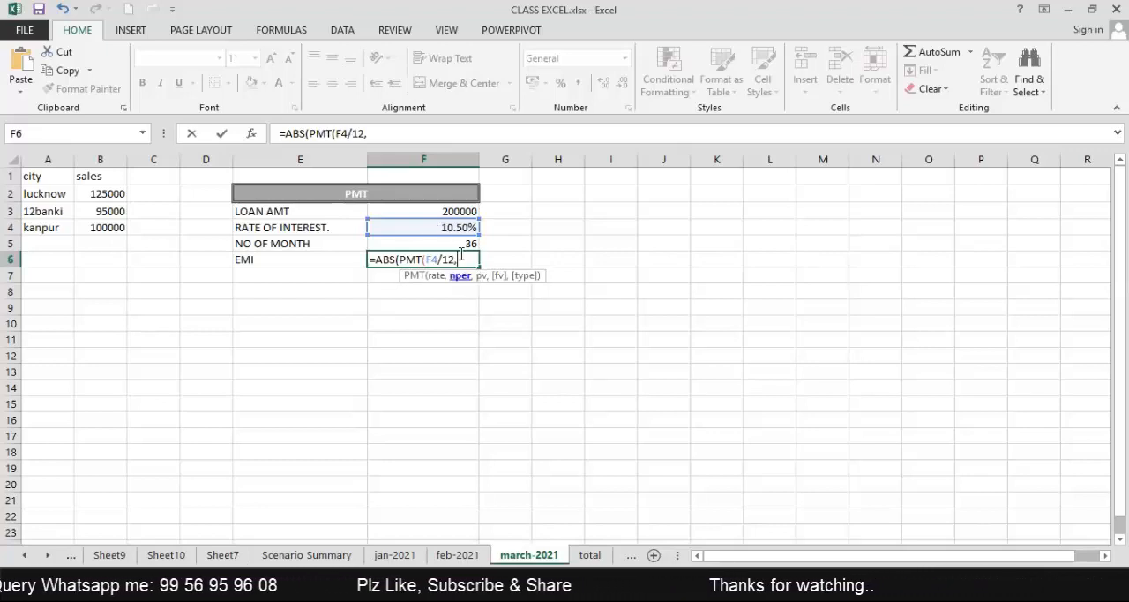
{"action": "left_click", "coordinate": [456, 242]}
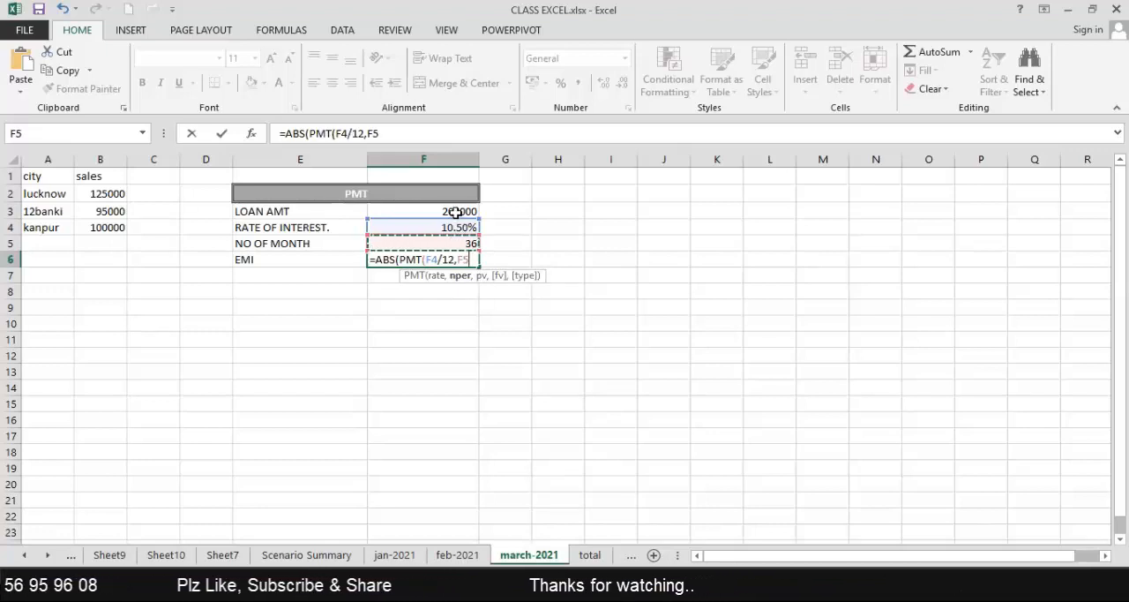
{"action": "type", "text": ","}
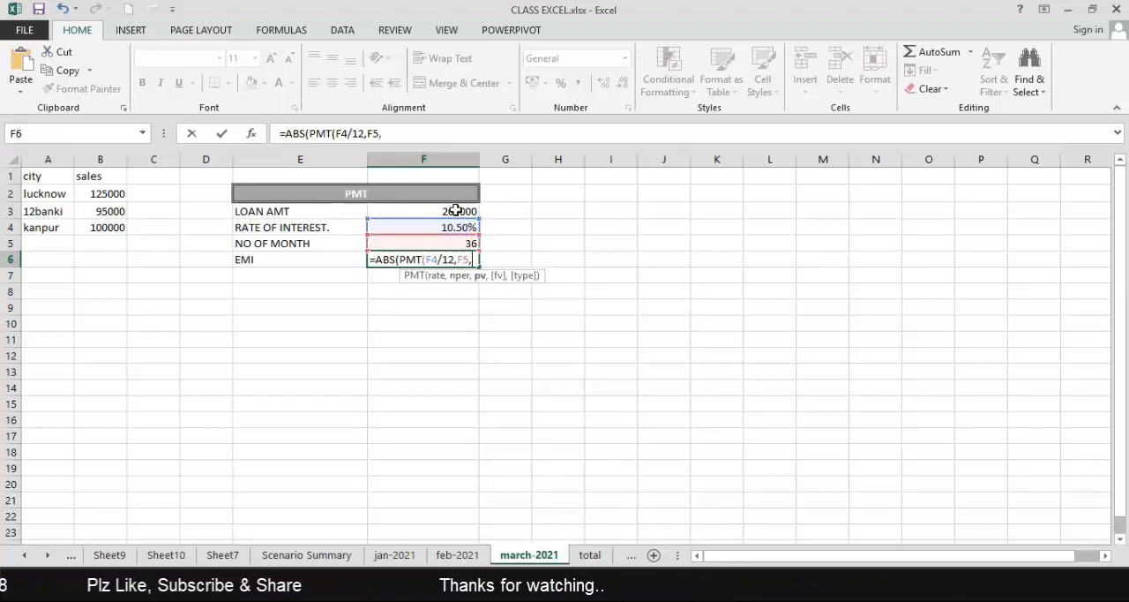
{"action": "left_click", "coordinate": [456, 210]}
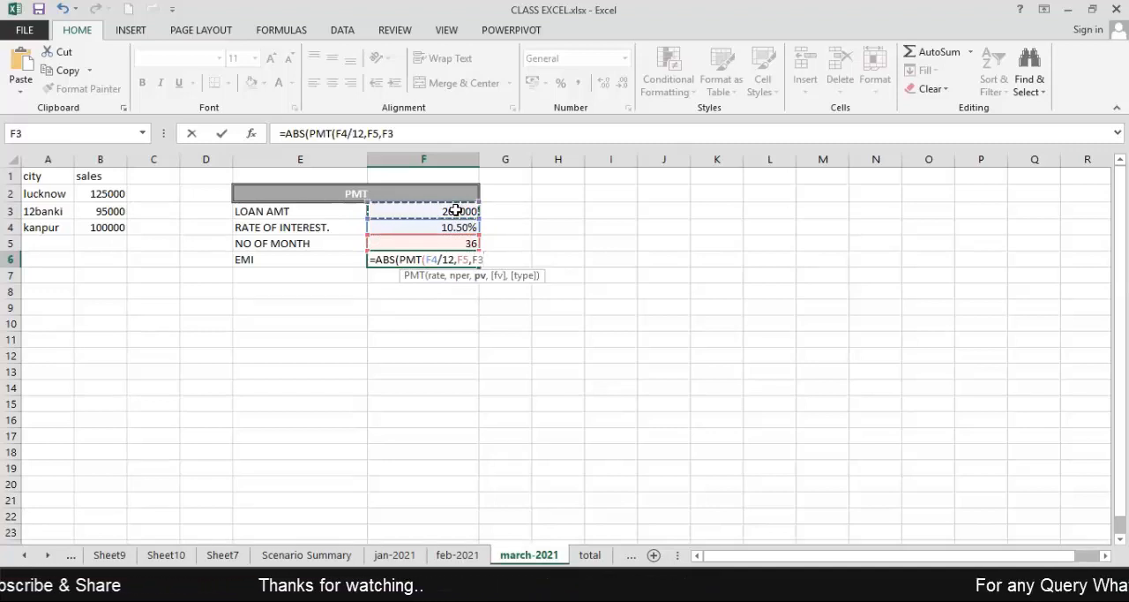
{"action": "type", "text": ")"}
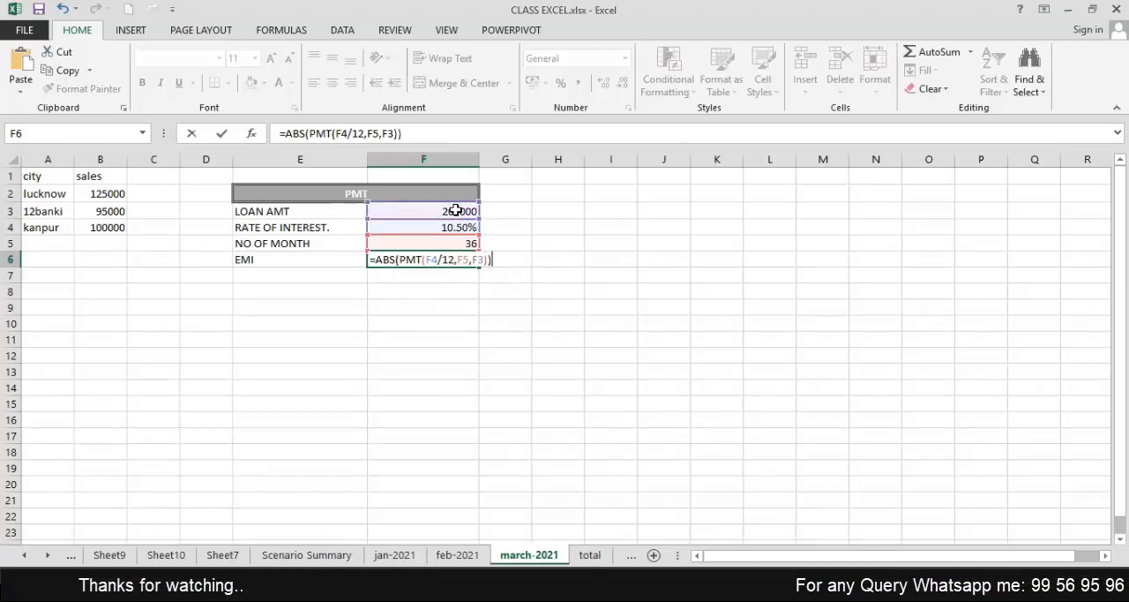
{"action": "key", "text": "Return"}
{"action": "key", "text": "Up"}
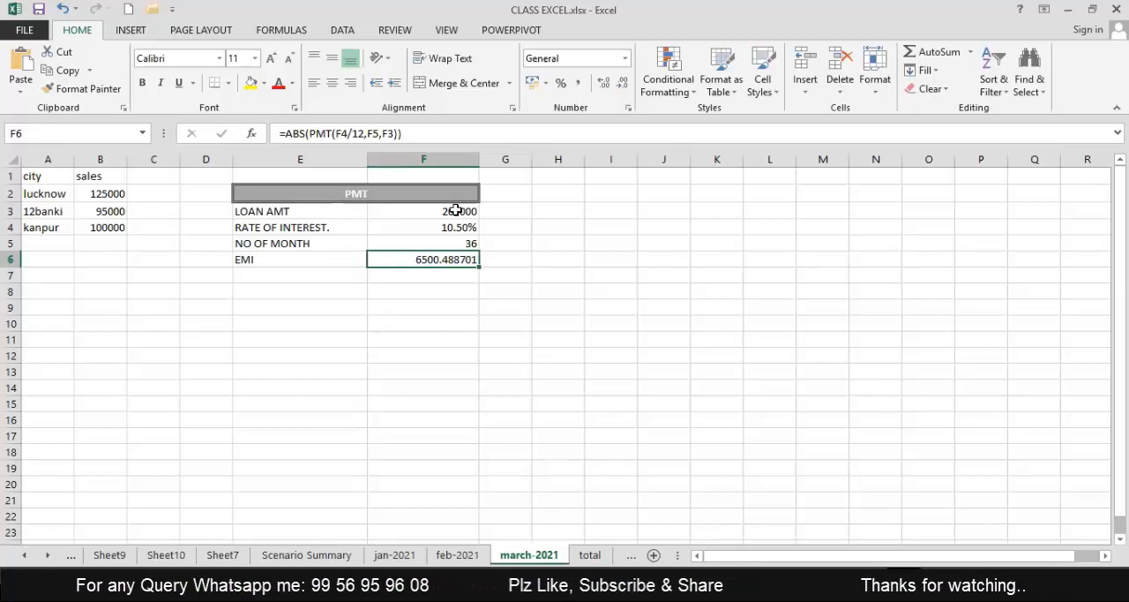
Widen columns I and J to roughly equal widths, making room for a second table beside the PMT table.
{"action": "left_click", "coordinate": [326, 195]}
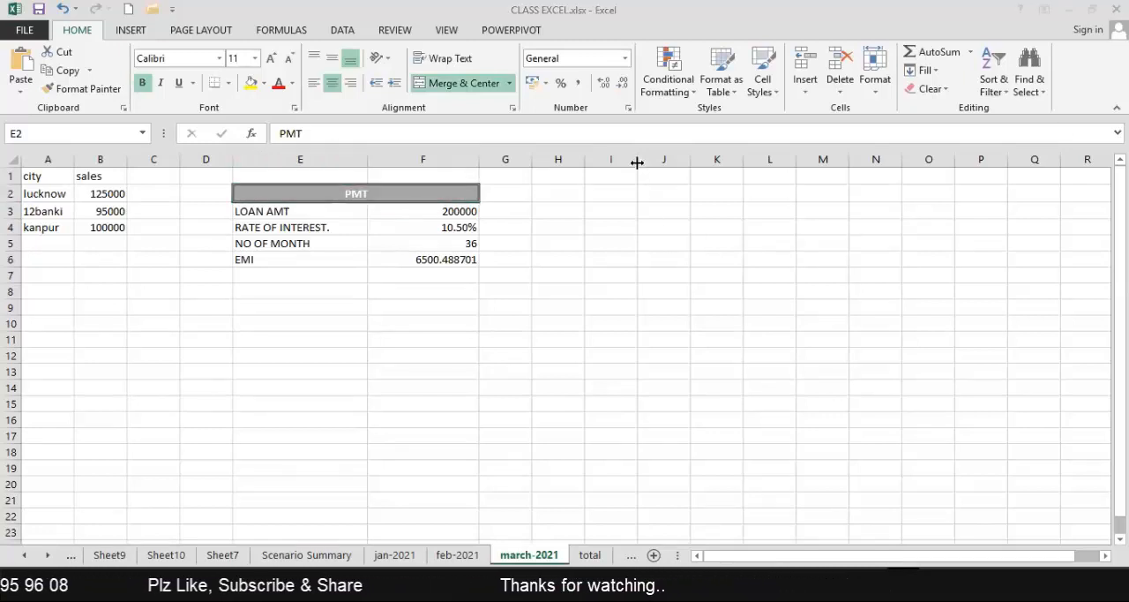
{"action": "left_click_drag", "start_coordinate": [637, 162], "coordinate": [665, 161]}
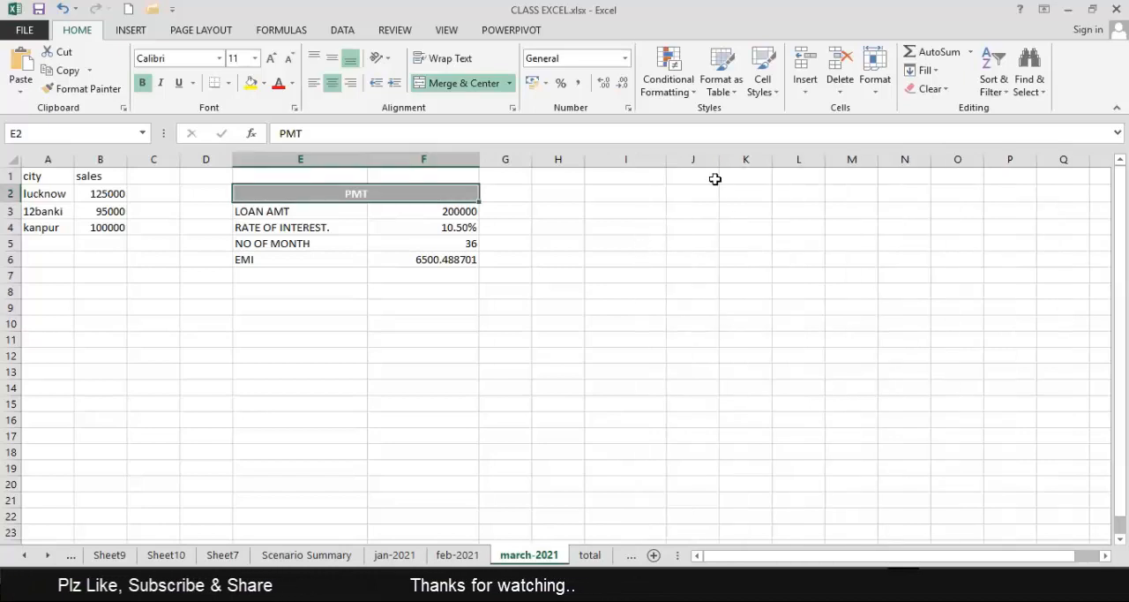
{"action": "left_click_drag", "start_coordinate": [719, 160], "coordinate": [764, 159]}
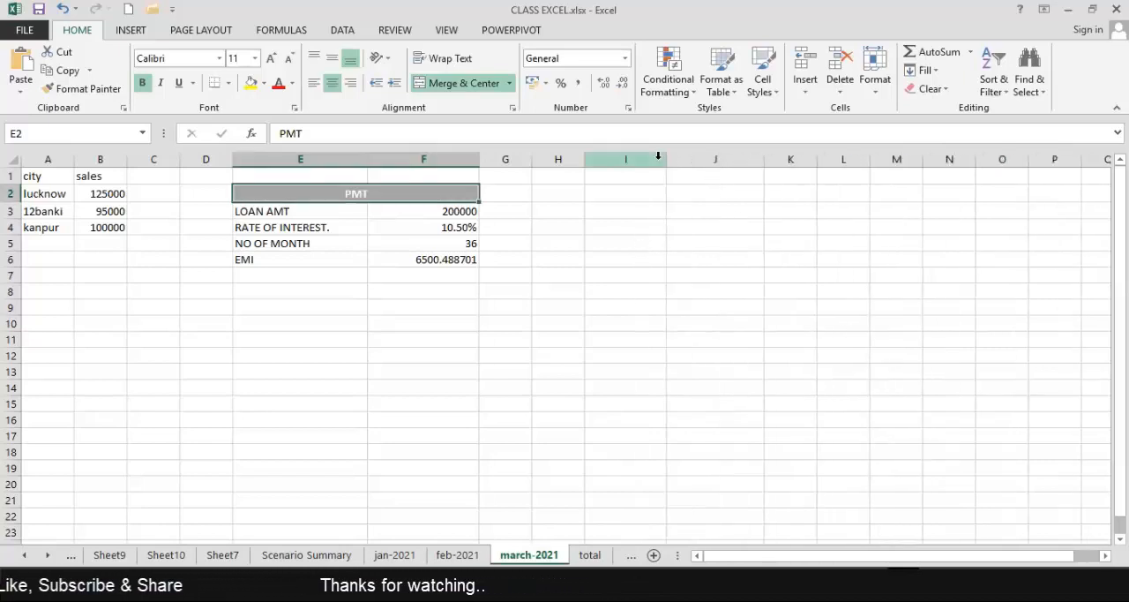
{"action": "left_click_drag", "start_coordinate": [684, 163], "coordinate": [686, 164]}
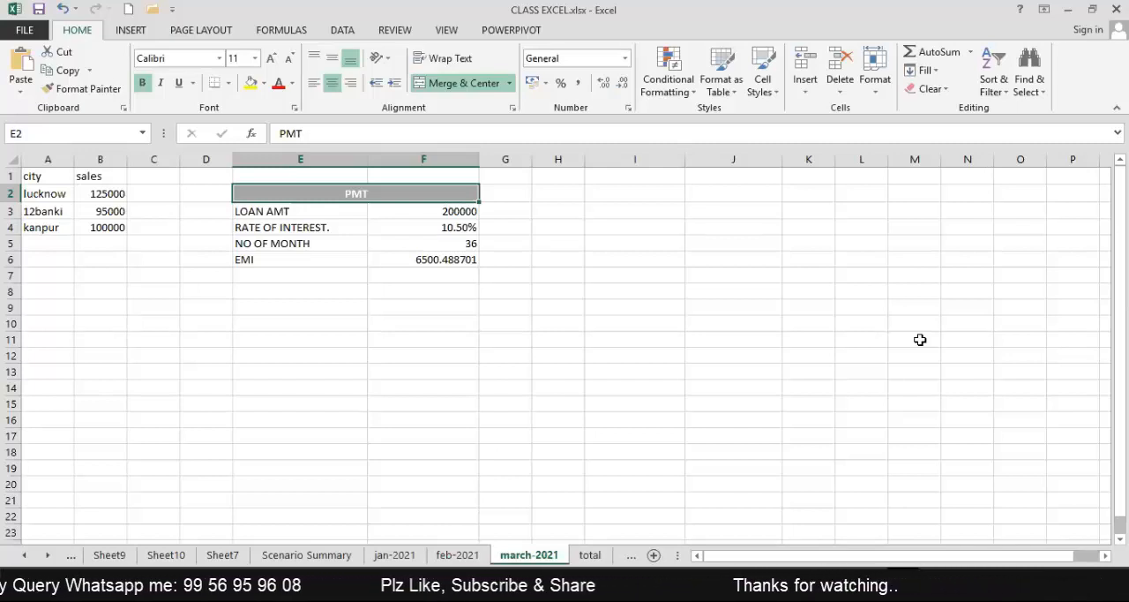
Enter the column headings RATE OF INT. in I3 and EMI in J3.
{"action": "left_click", "coordinate": [638, 207]}
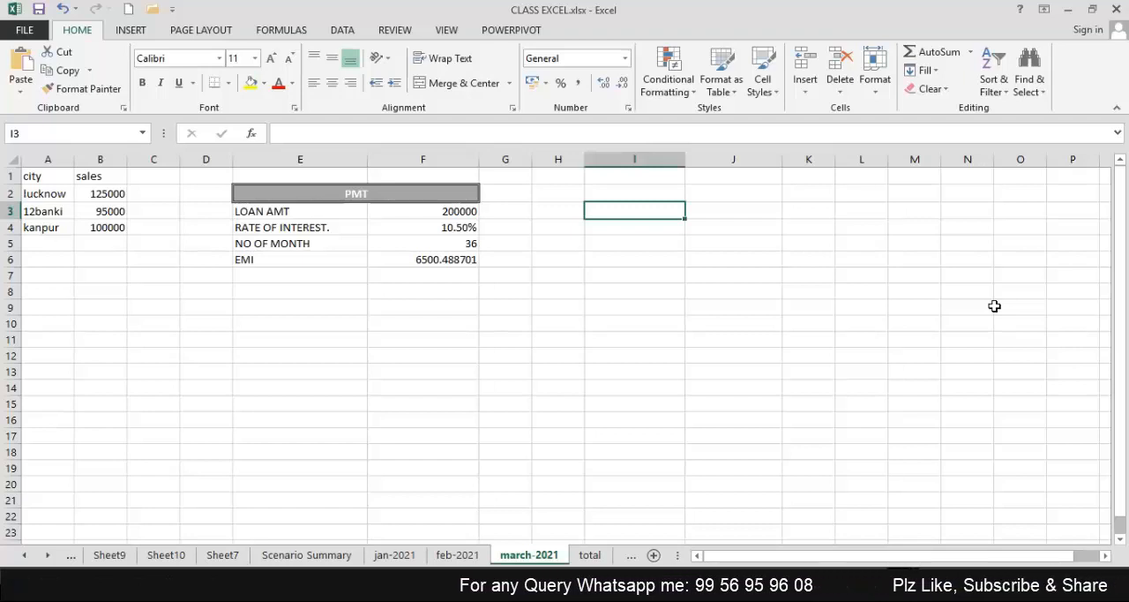
{"action": "type", "text": "ATE OF INT."}
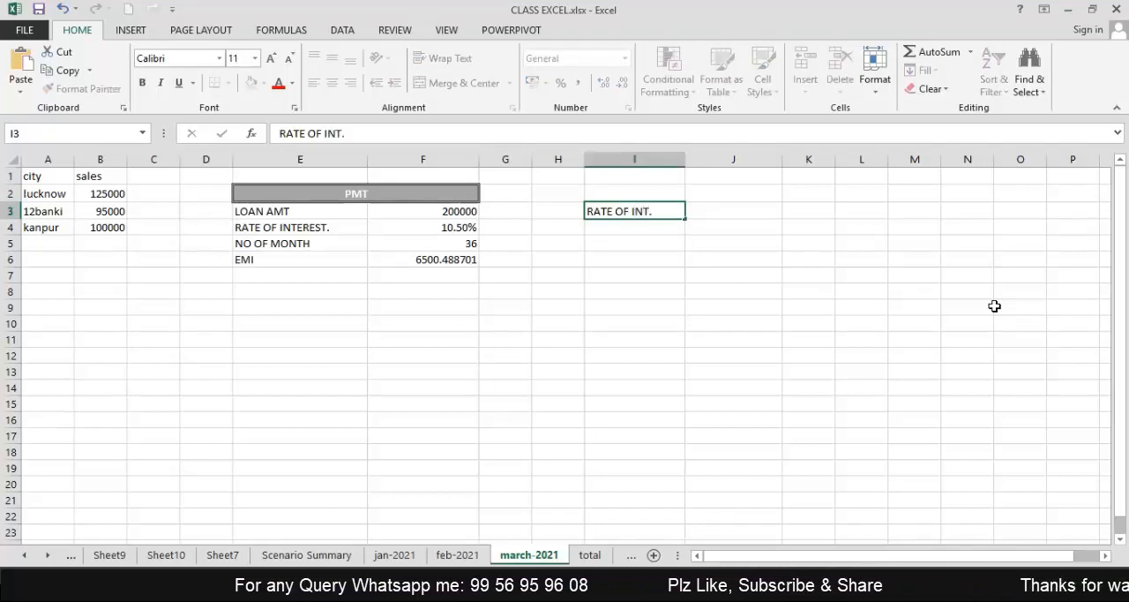
{"action": "key", "text": "Tab"}
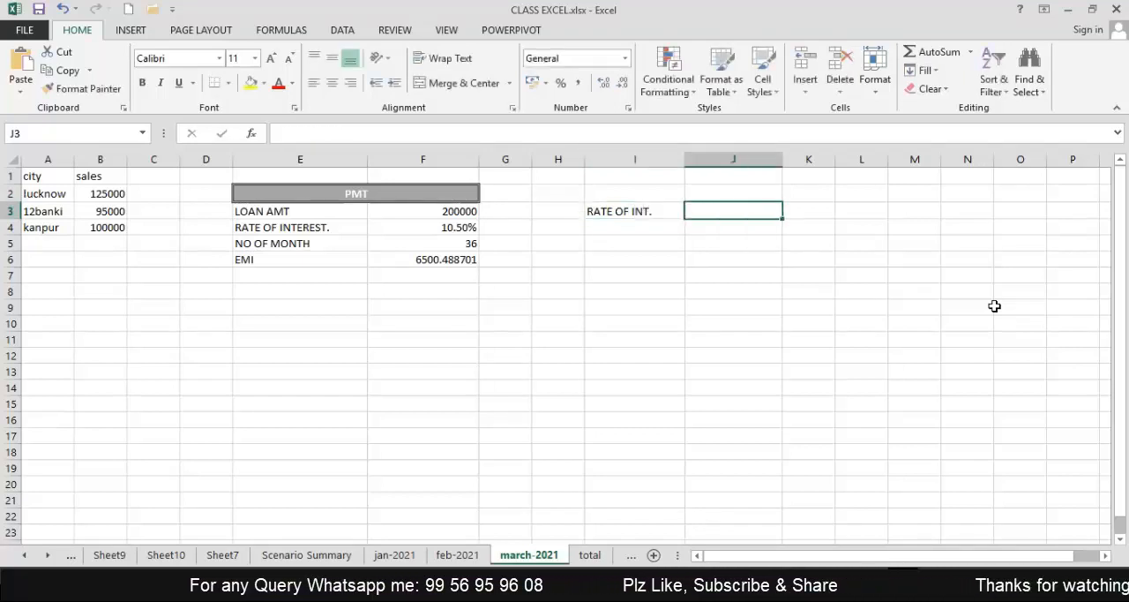
{"action": "type", "text": "EMI"}
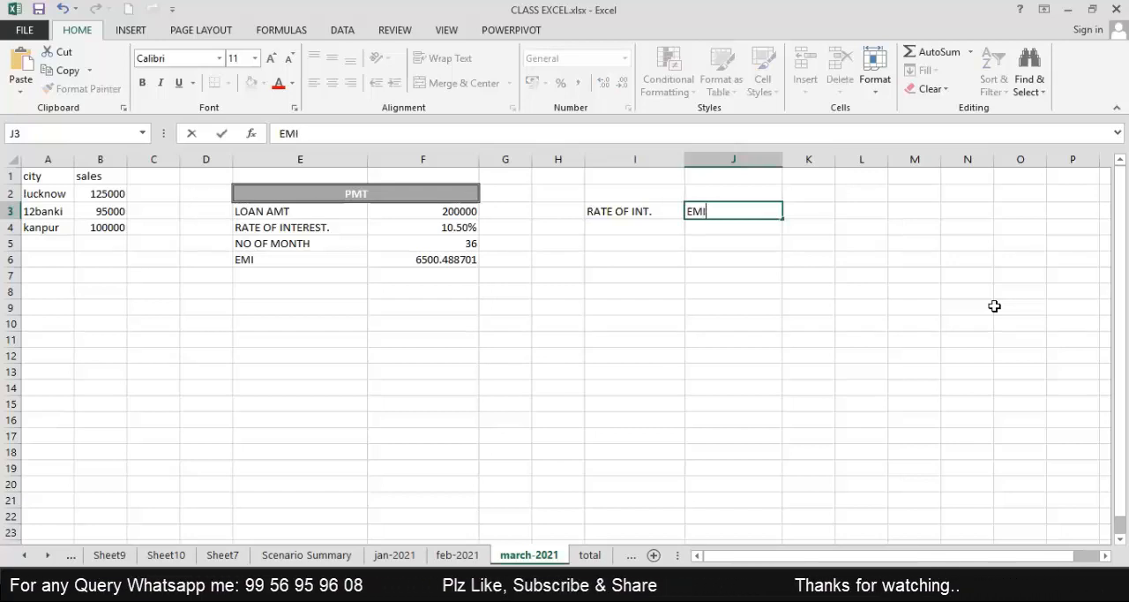
{"action": "key", "text": "Return"}
Leave row 4 blank and enter the interest rates 7% in I5 and 7.50% in I6.
{"action": "key", "text": "Down"}
{"action": "key", "text": "Left"}
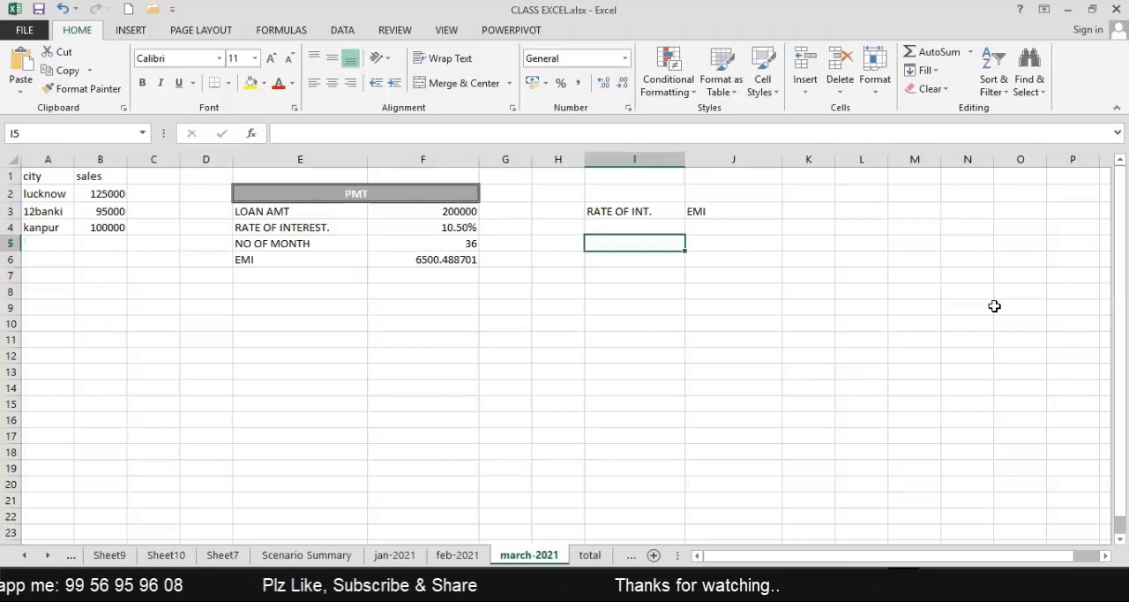
{"action": "type", "text": "7^"}
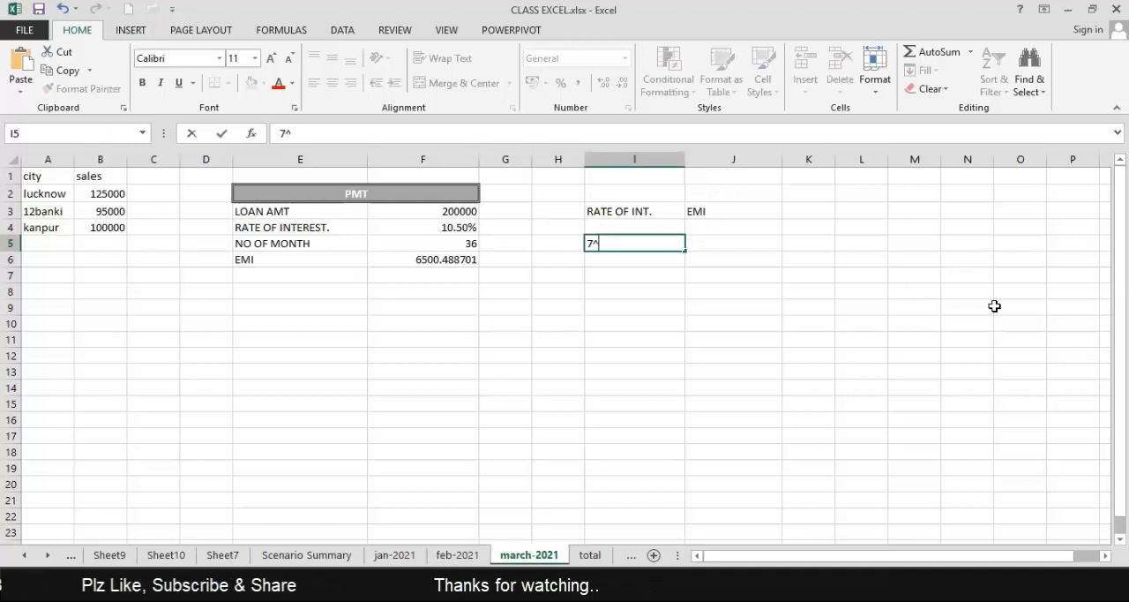
{"action": "key", "text": "BackSpace"}
{"action": "type", "text": "%"}
{"action": "key", "text": "Return"}
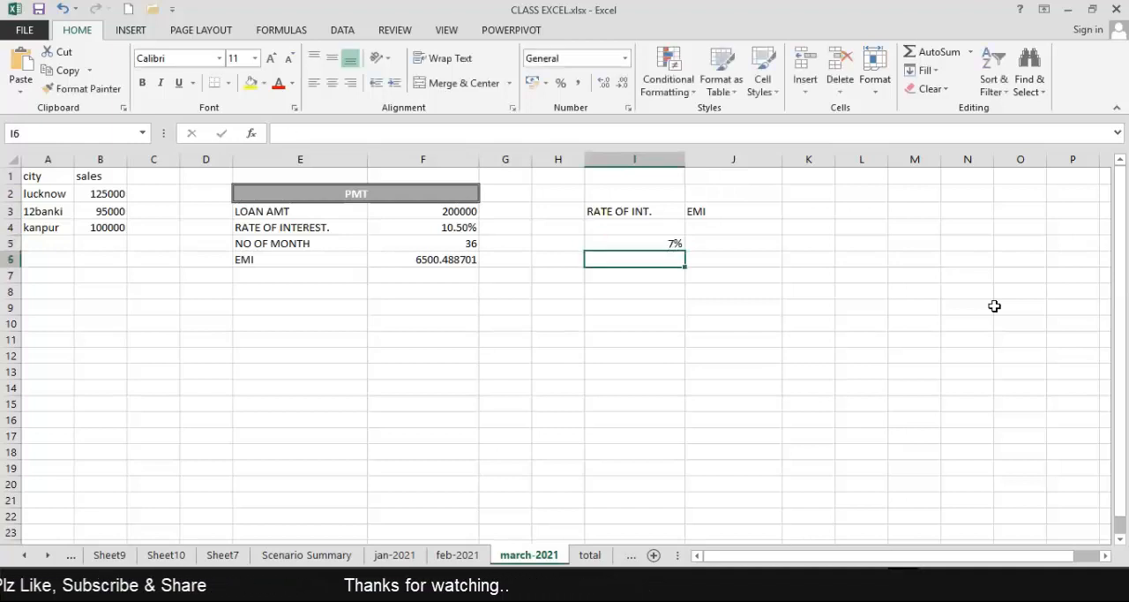
{"action": "type", "text": "7.50"}
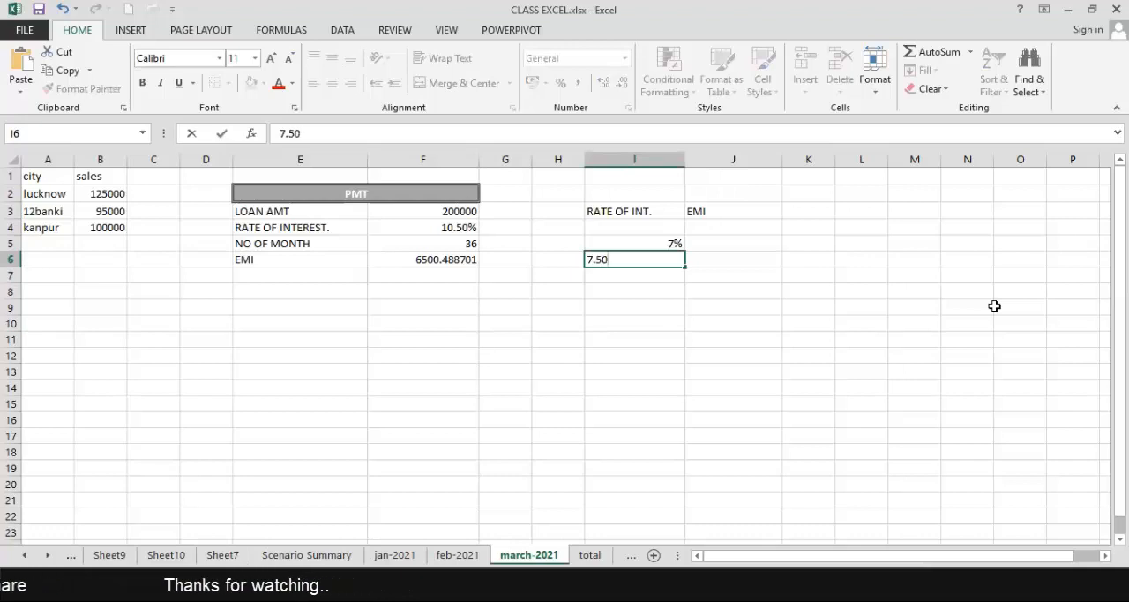
{"action": "type", "text": "%"}
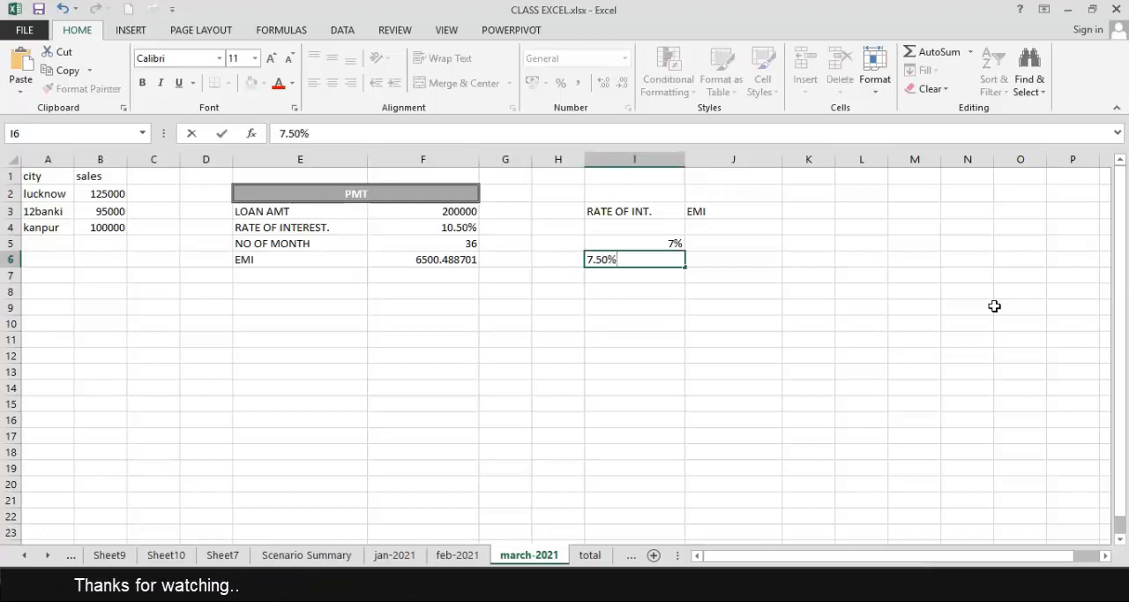
{"action": "key", "text": "Return"}
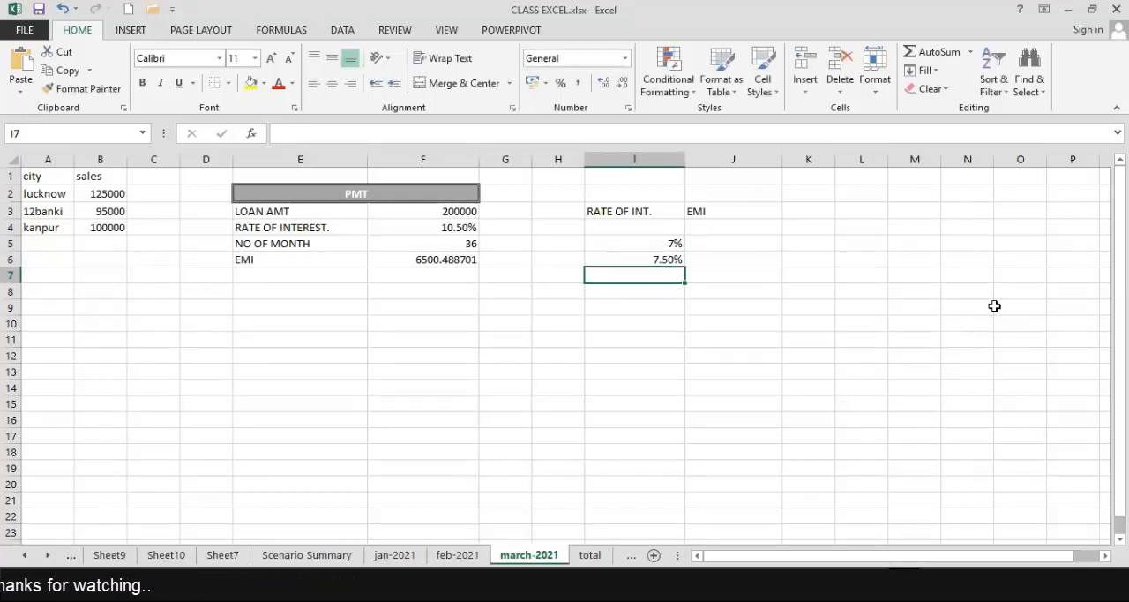
Continue the interest rate list with 8%, 8.75% and 9% in cells I7 to I9.
{"action": "type", "text": "8"}
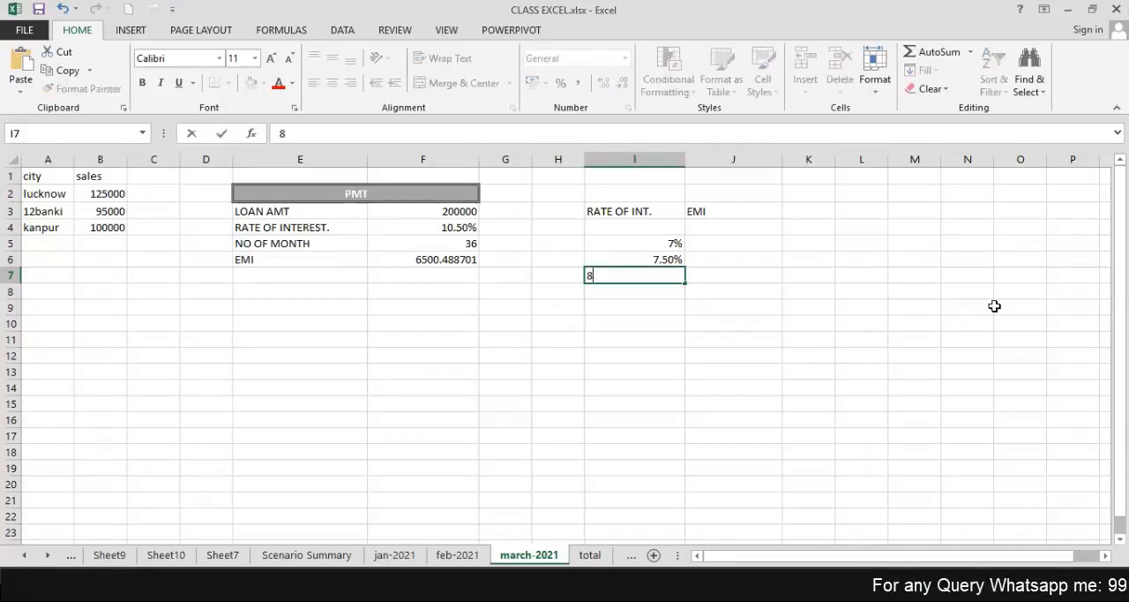
{"action": "type", "text": "%"}
{"action": "key", "text": "Return"}
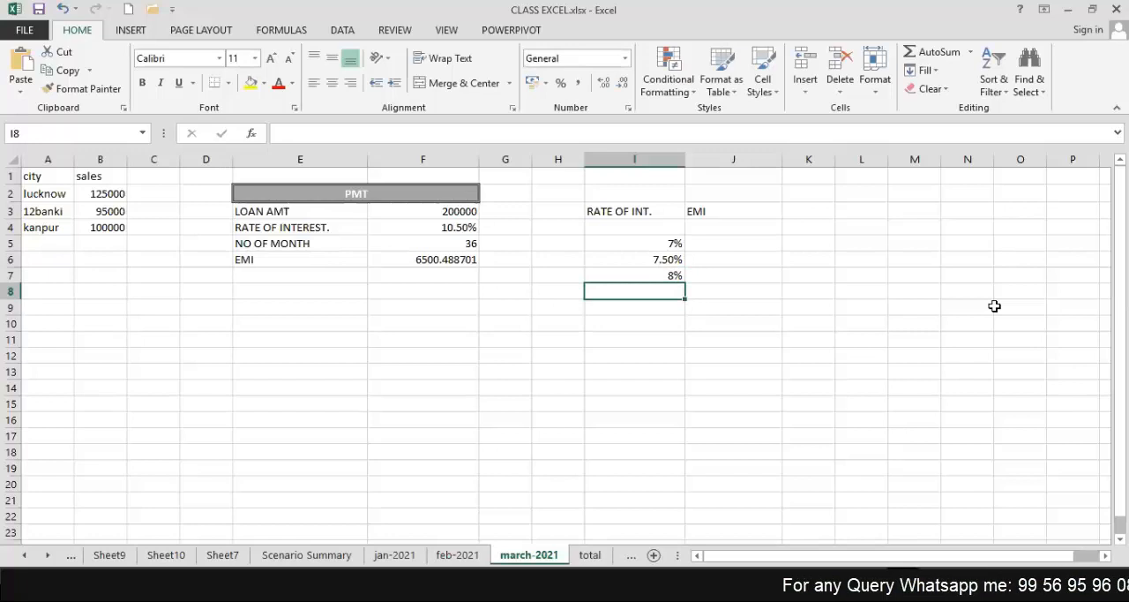
{"action": "type", "text": "8.7"}
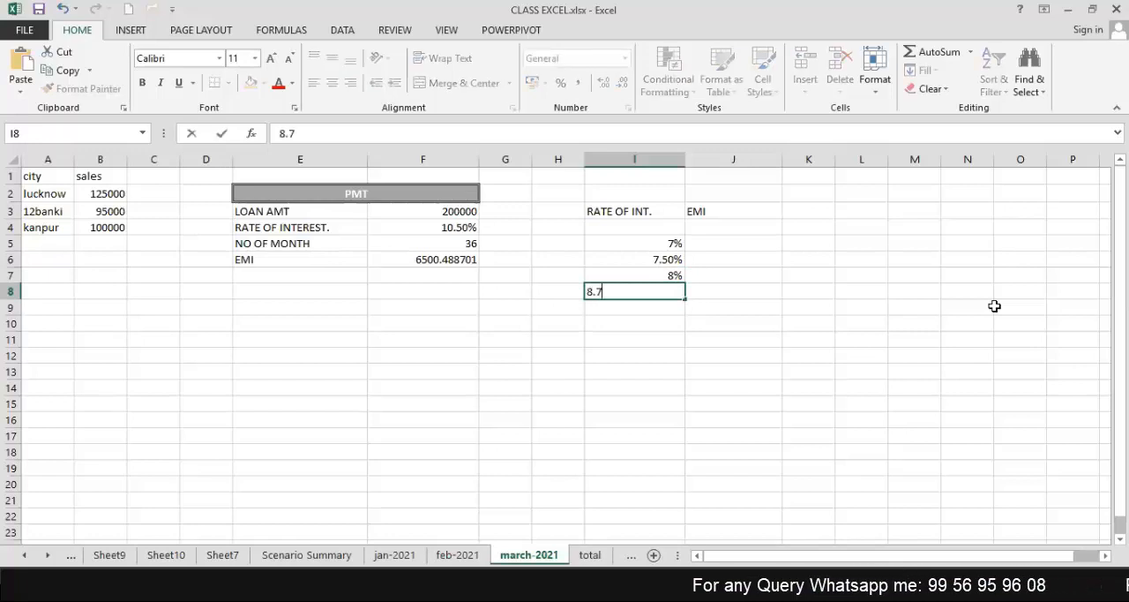
{"action": "type", "text": "5%"}
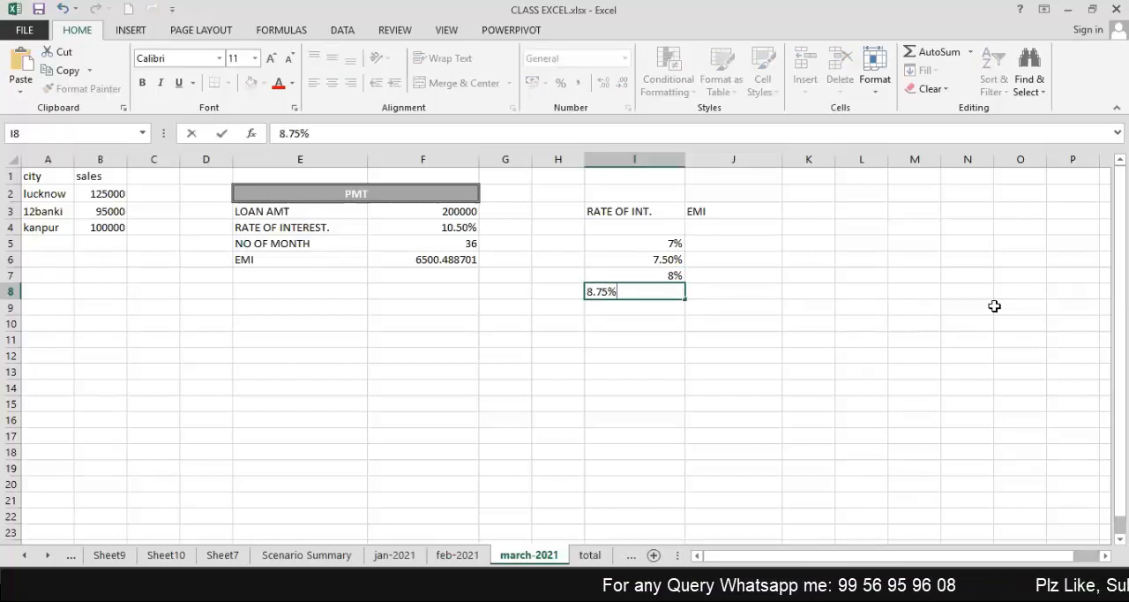
{"action": "key", "text": "Return"}
{"action": "type", "text": "9"}
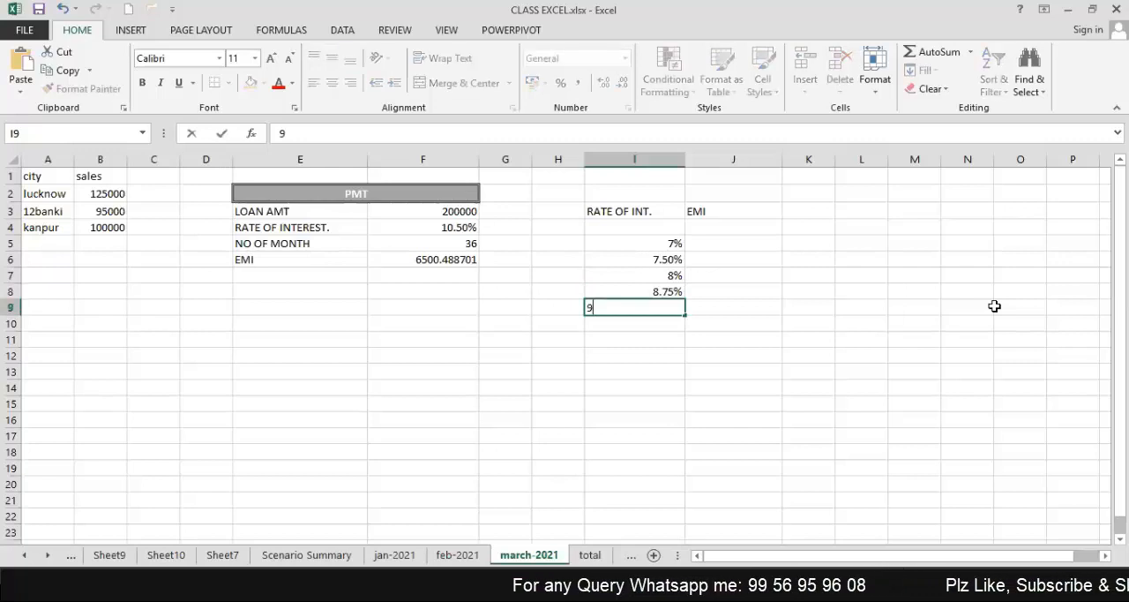
{"action": "type", "text": "%"}
{"action": "key", "text": "Return"}
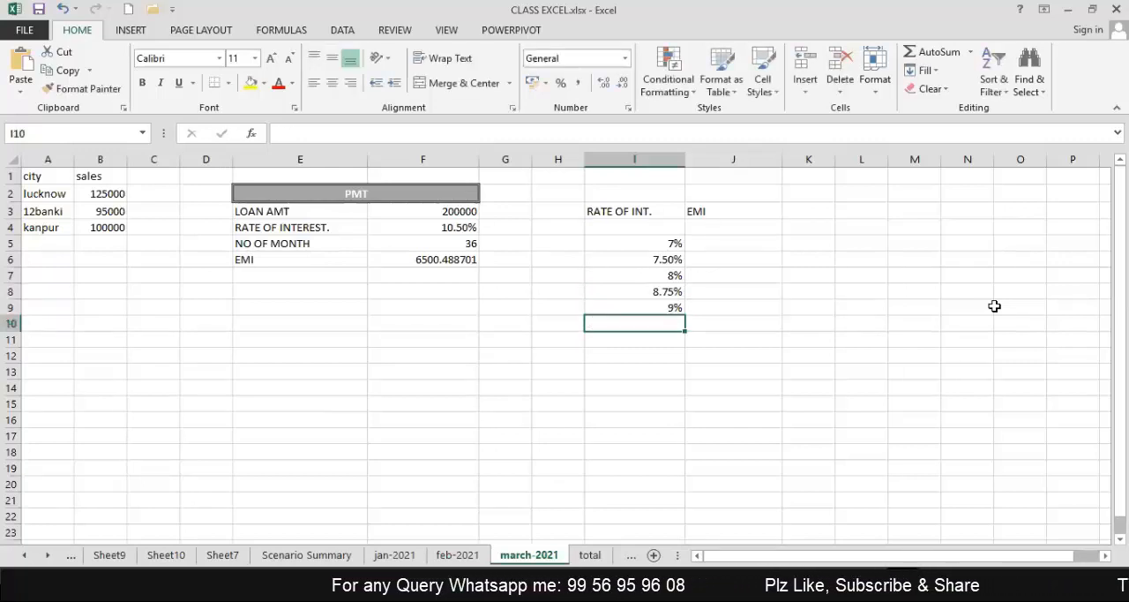
Add the interest rates 10%, 10.25%, 10.50% and 11% in cells I10 to I13.
{"action": "type", "text": "10%"}
{"action": "key", "text": "Return"}
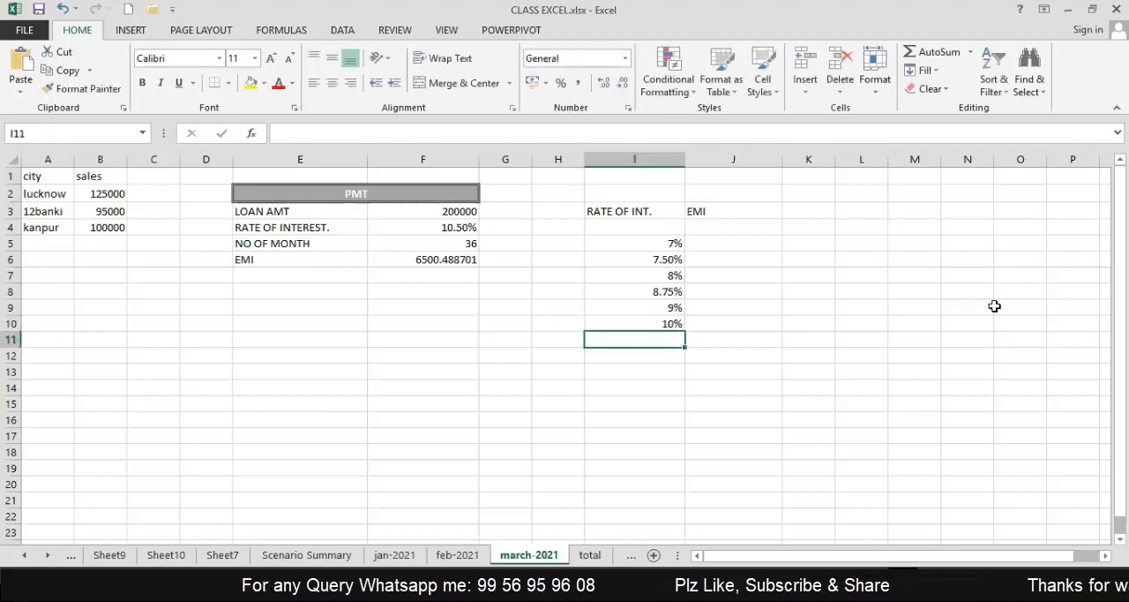
{"action": "type", "text": "10.25%"}
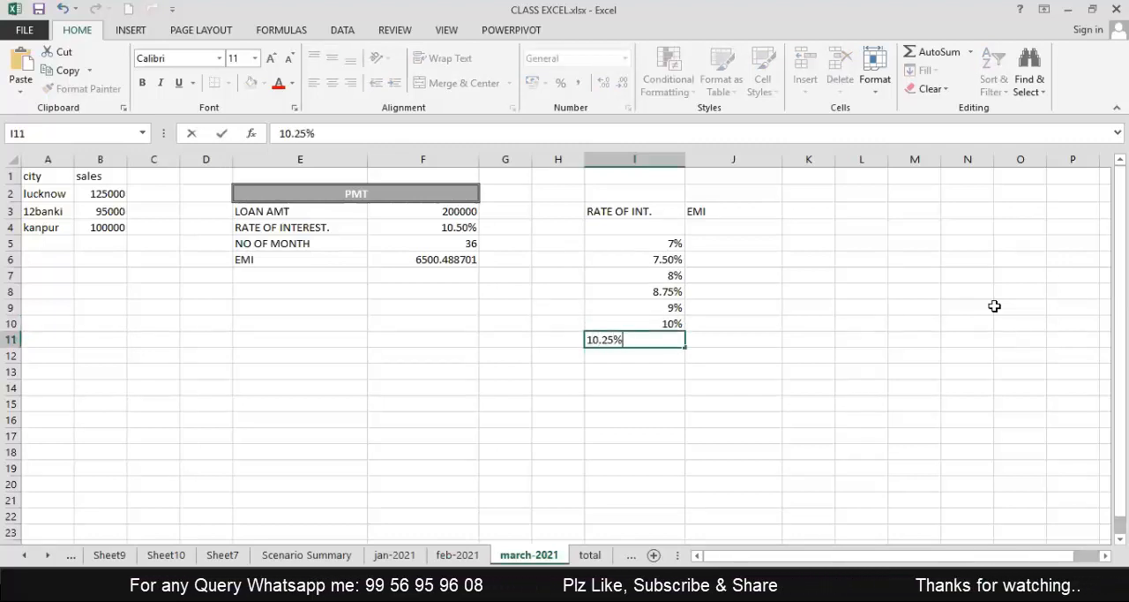
{"action": "key", "text": "Return"}
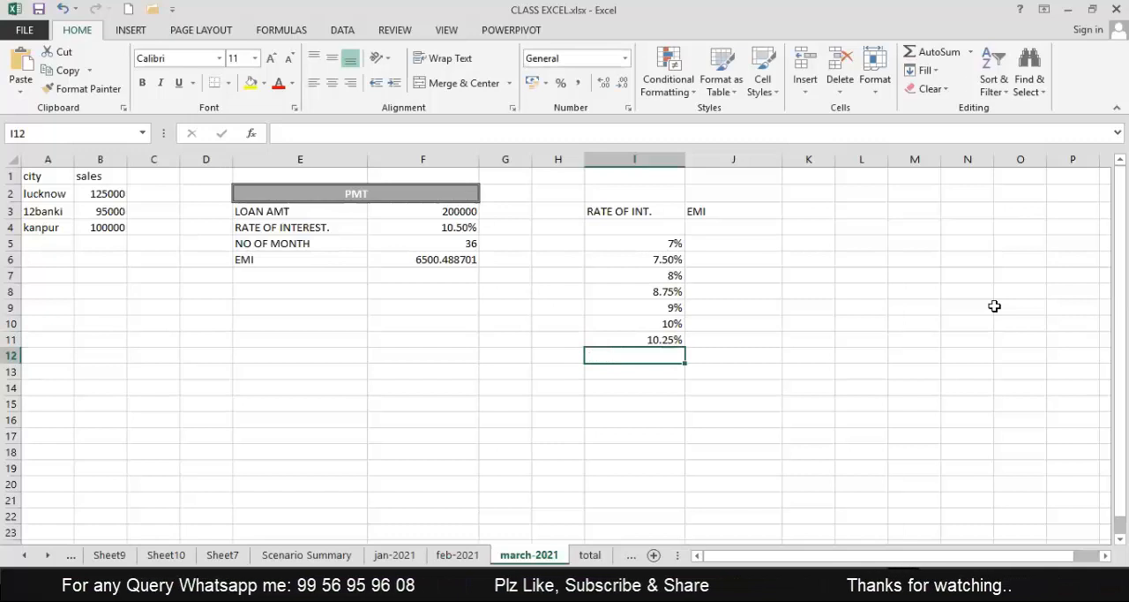
{"action": "type", "text": "10.50"}
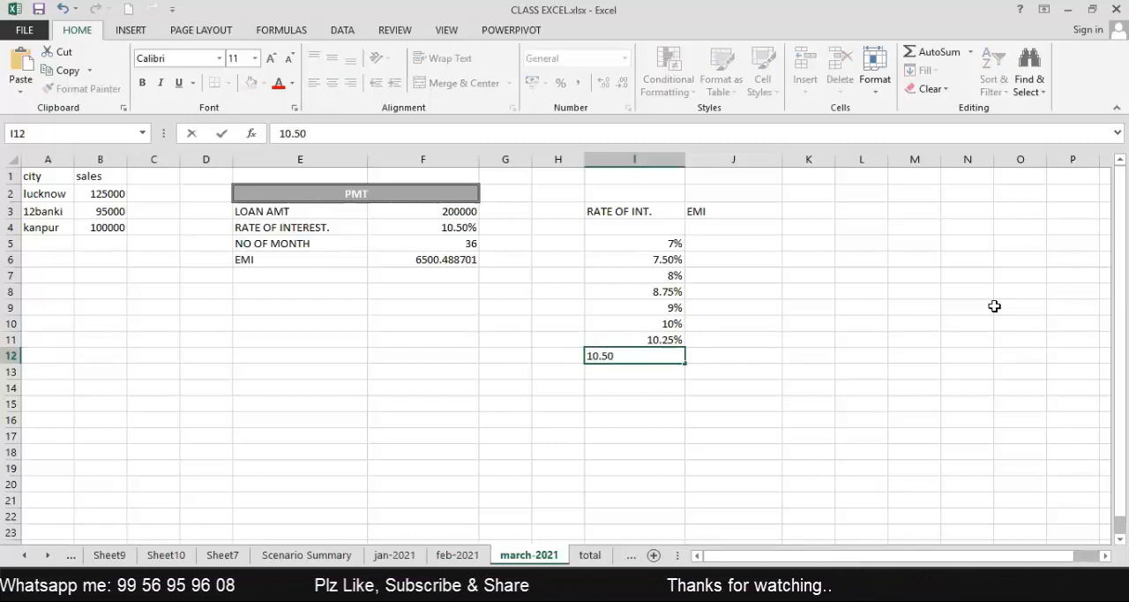
{"action": "key", "text": "Return"}
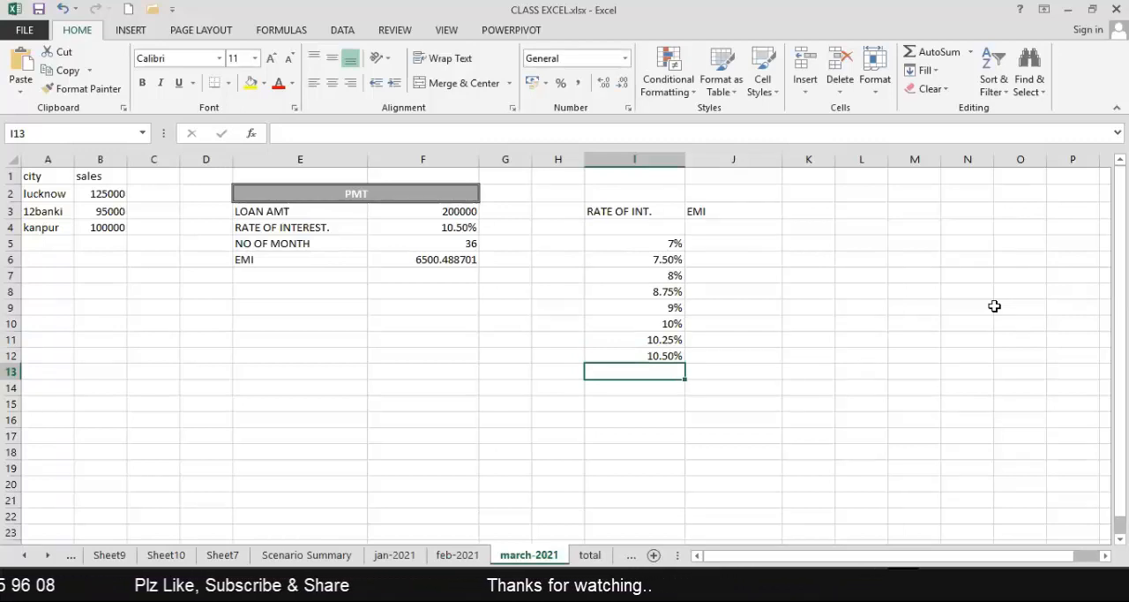
{"action": "type", "text": "11"}
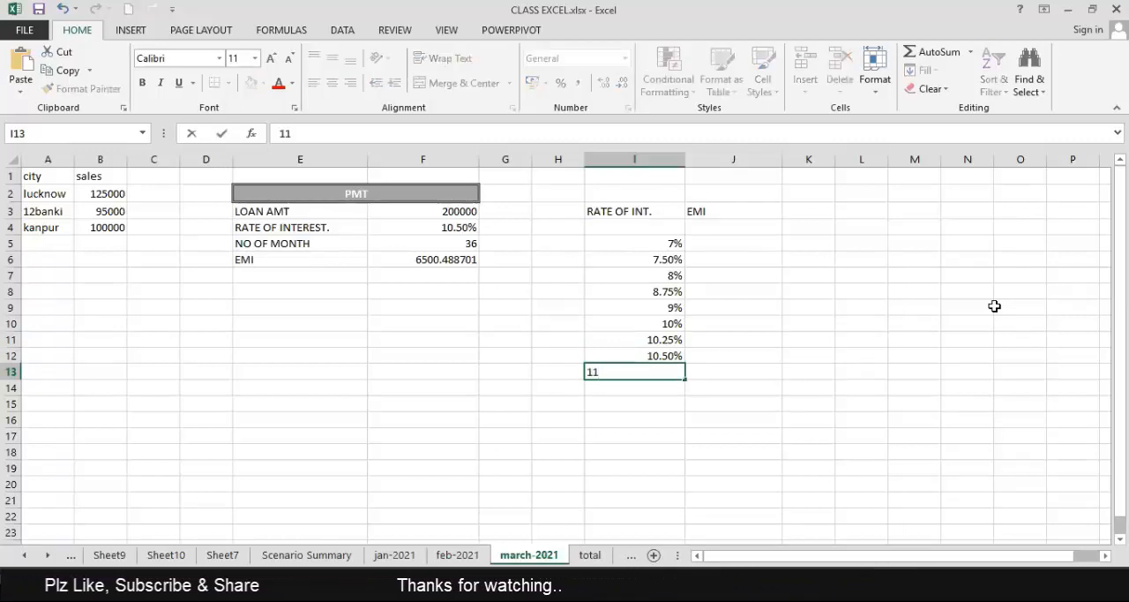
{"action": "key", "text": "Return"}
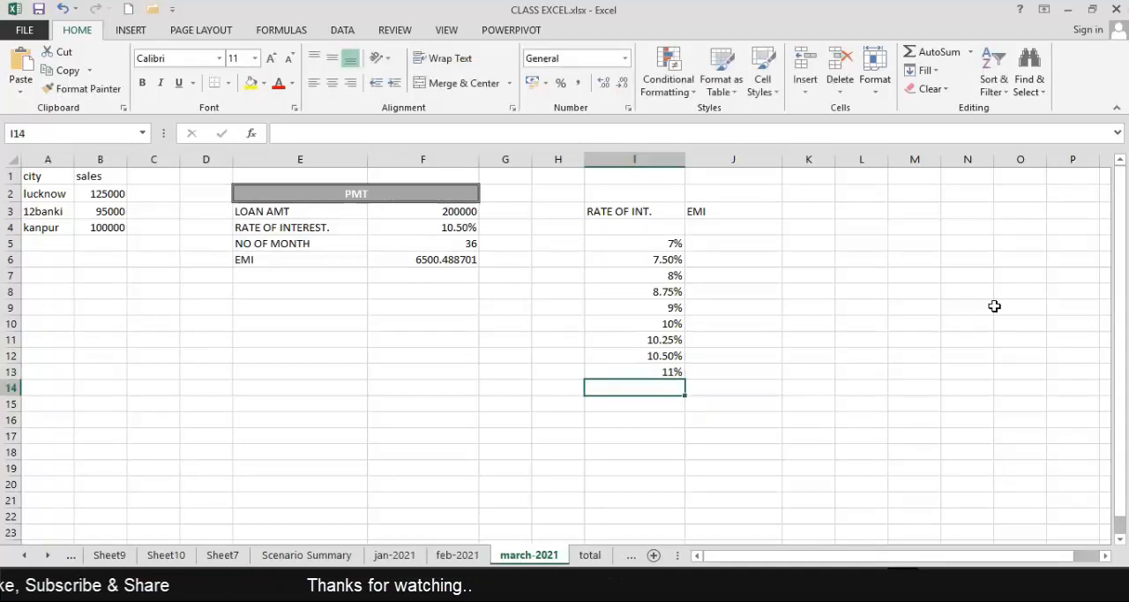
Complete the interest rate list with 12%, 12.75%, 13% and 14% in cells I14 to I17.
{"action": "type", "text": "12%"}
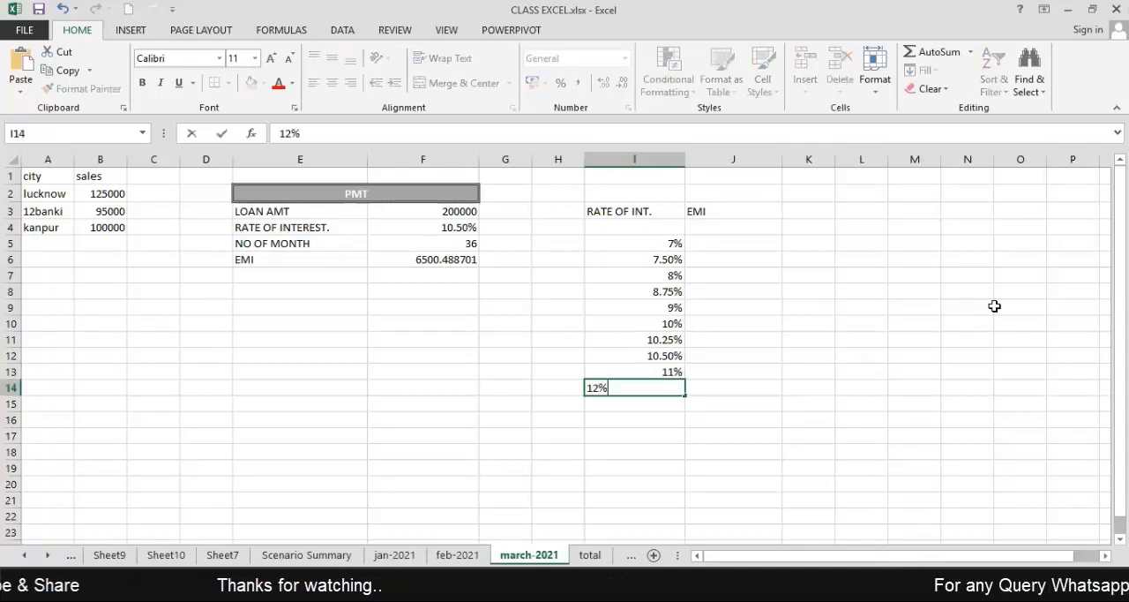
{"action": "key", "text": "Return"}
{"action": "type", "text": "1"}
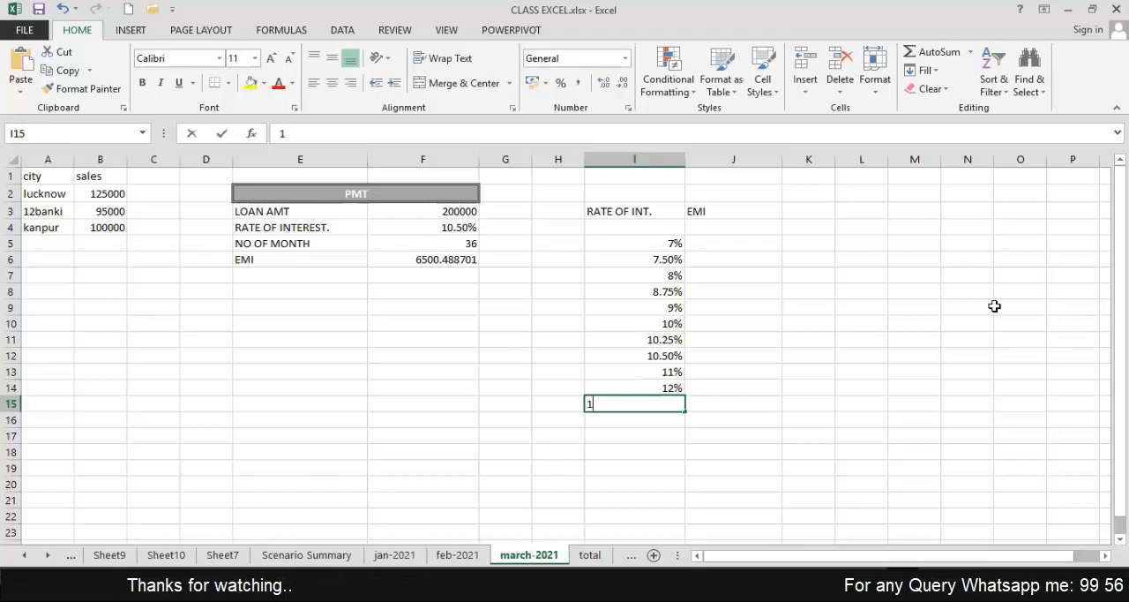
{"action": "type", "text": "2.75"}
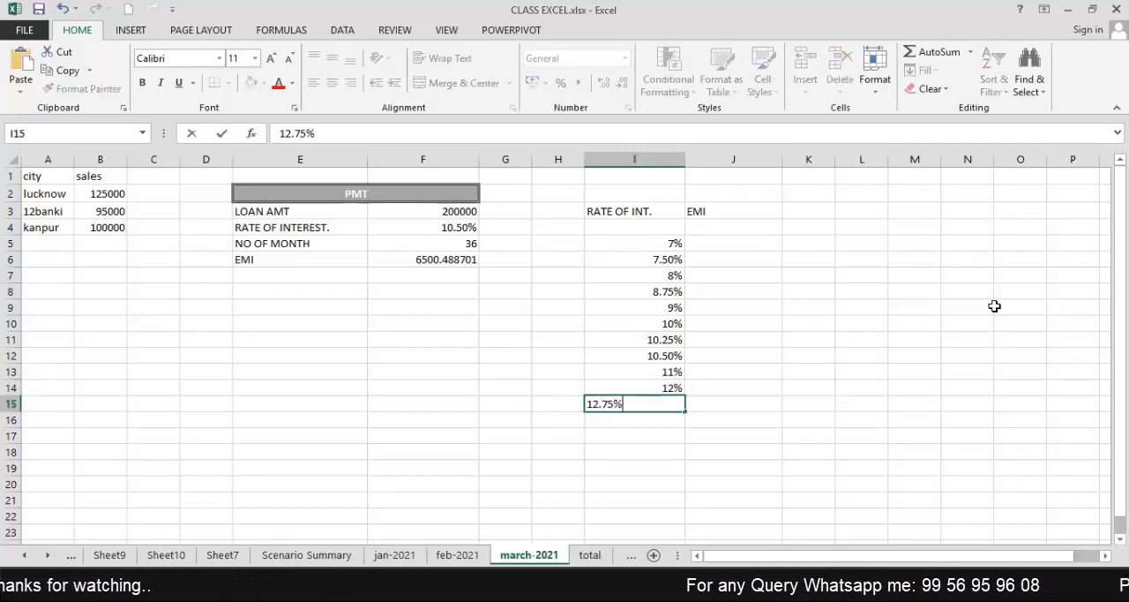
{"action": "key", "text": "Return"}
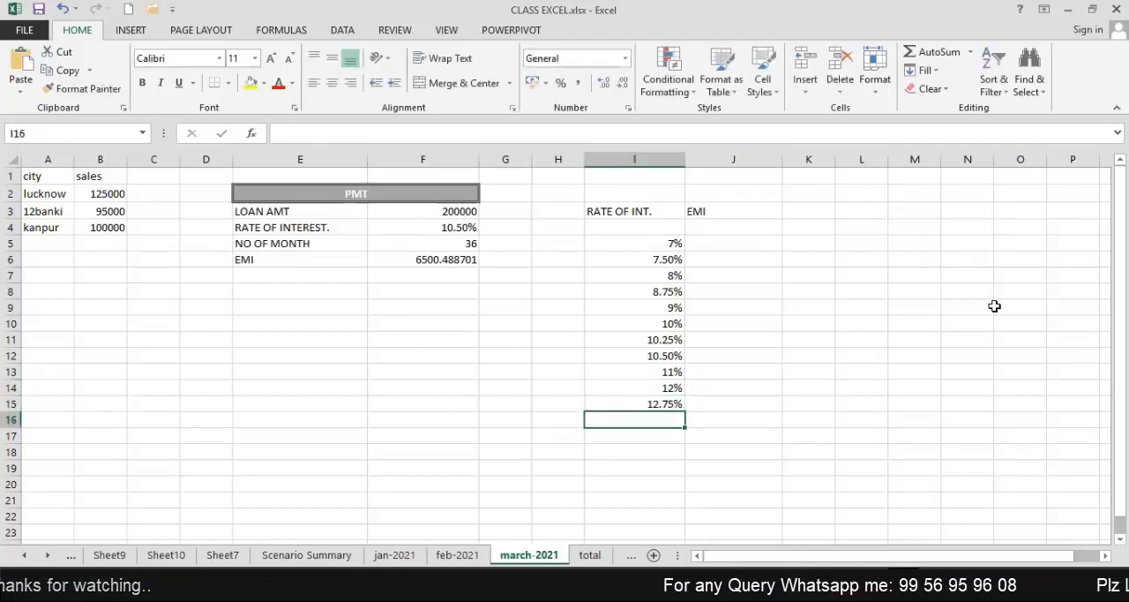
{"action": "type", "text": "13"}
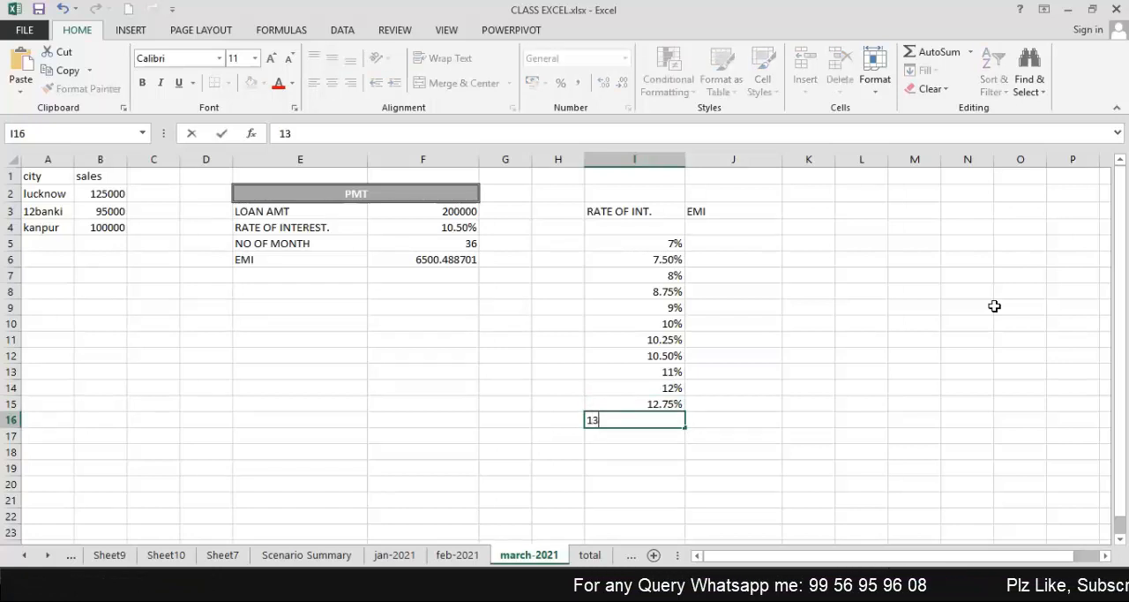
{"action": "key", "text": "Return"}
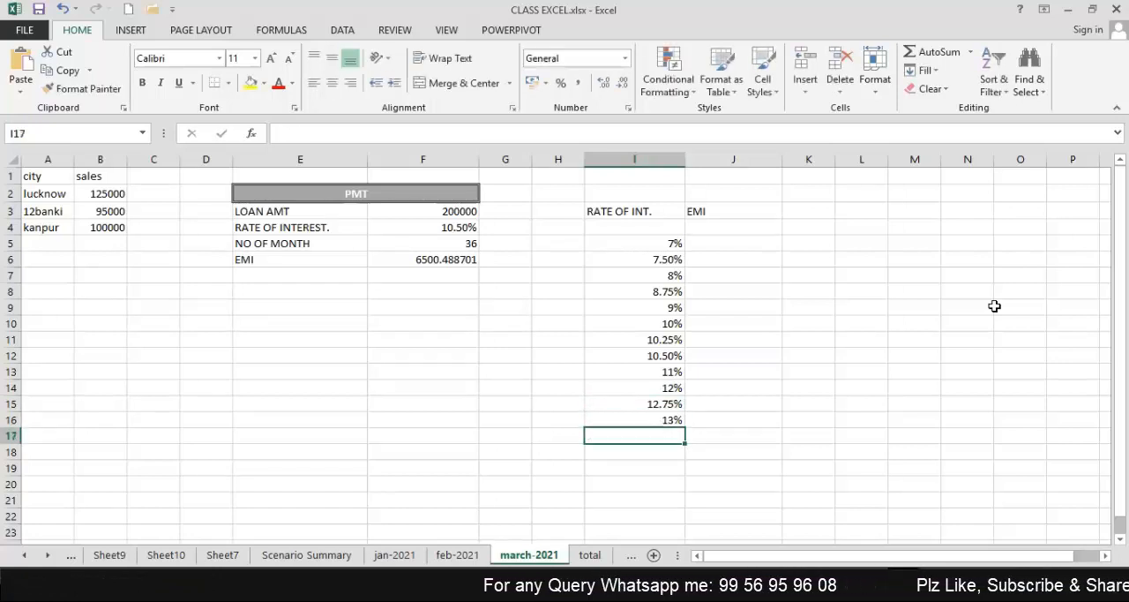
{"action": "type", "text": "14"}
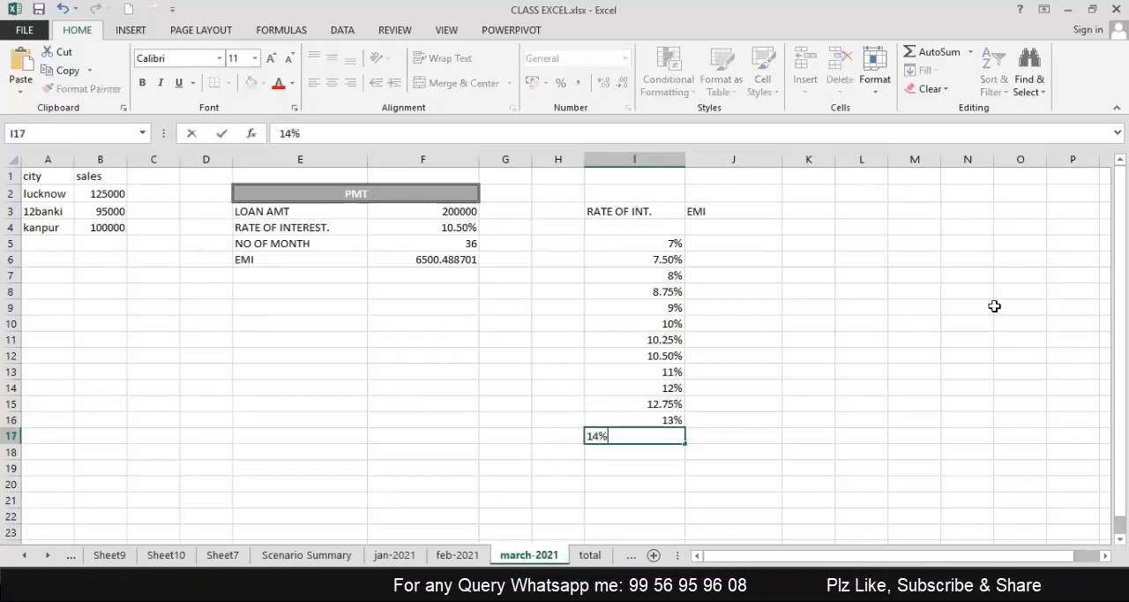
{"action": "key", "text": "Return"}
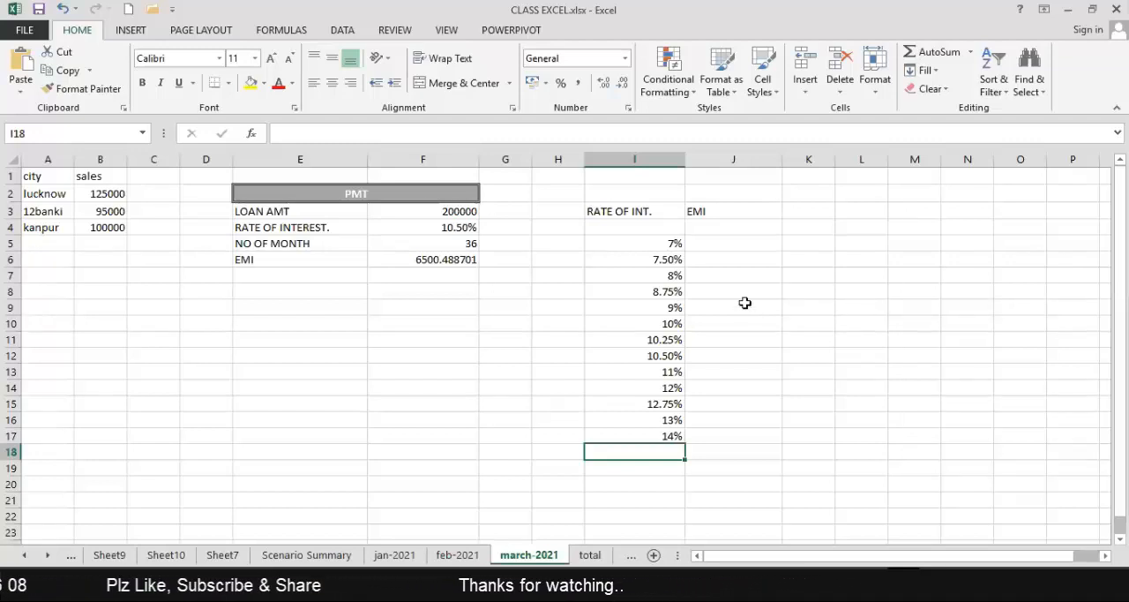
Review the loan amount, number of months, listed interest rates and the empty EMI cells J5 to J17.
{"action": "left_click", "coordinate": [659, 241]}
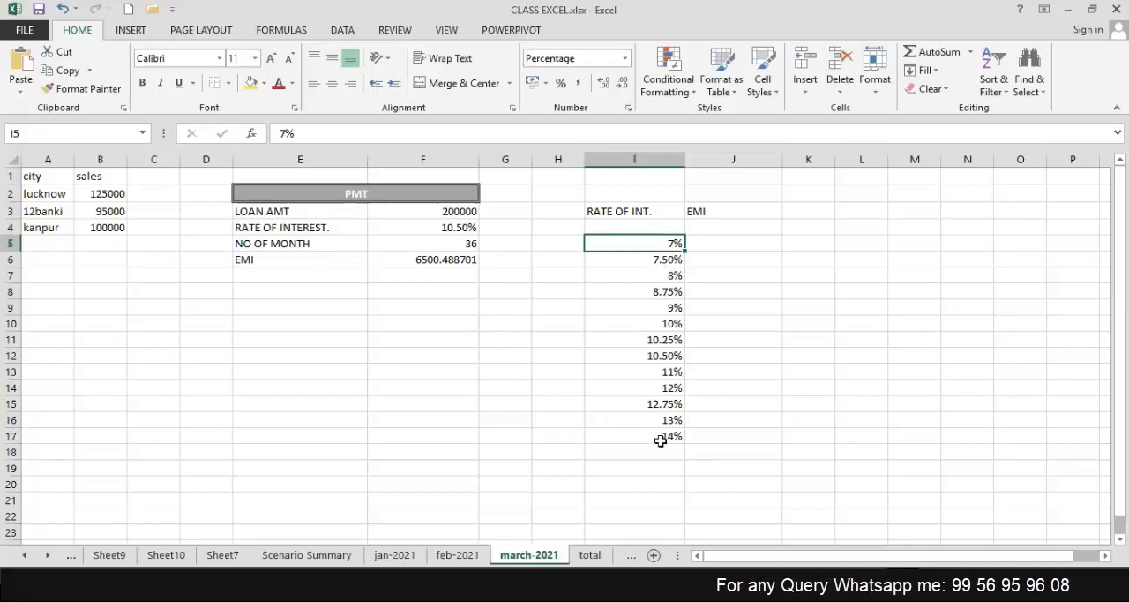
{"action": "left_click", "coordinate": [477, 212]}
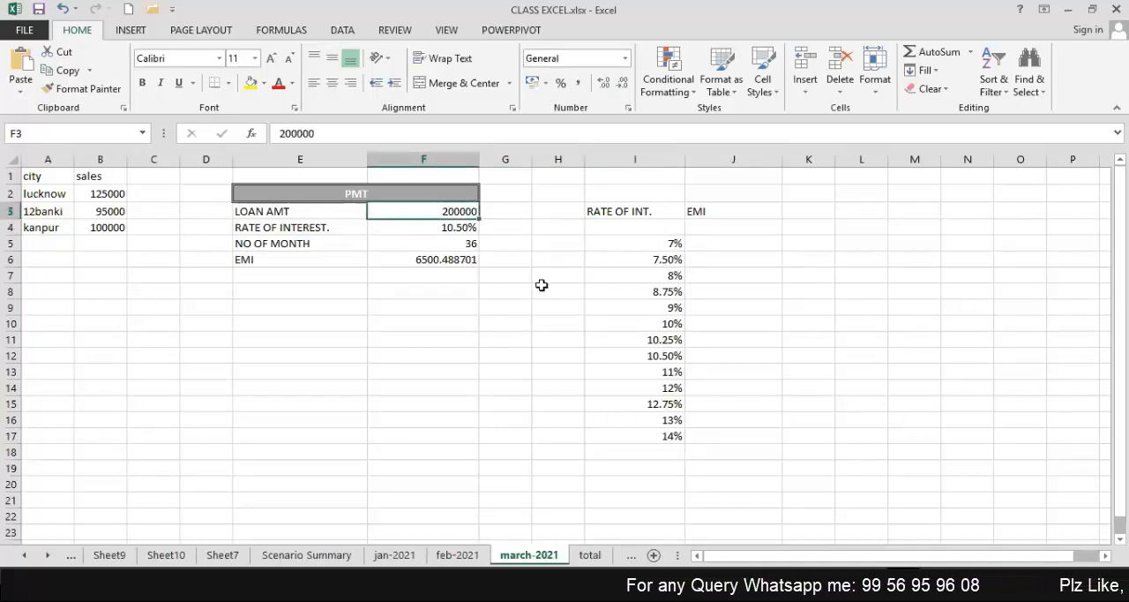
{"action": "left_click", "coordinate": [652, 241]}
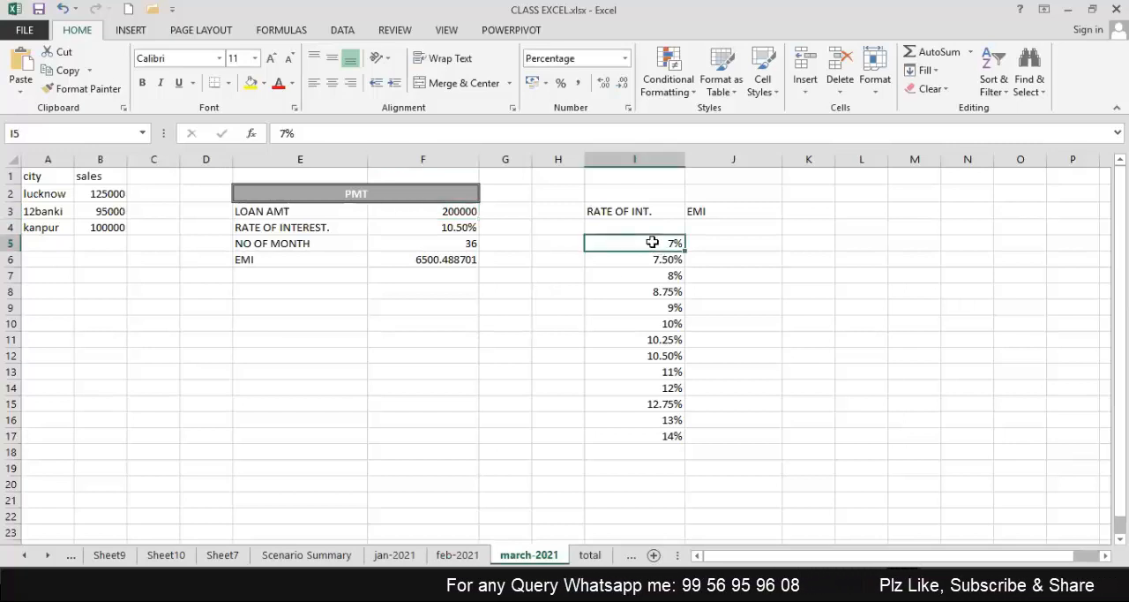
{"action": "left_click", "coordinate": [467, 245]}
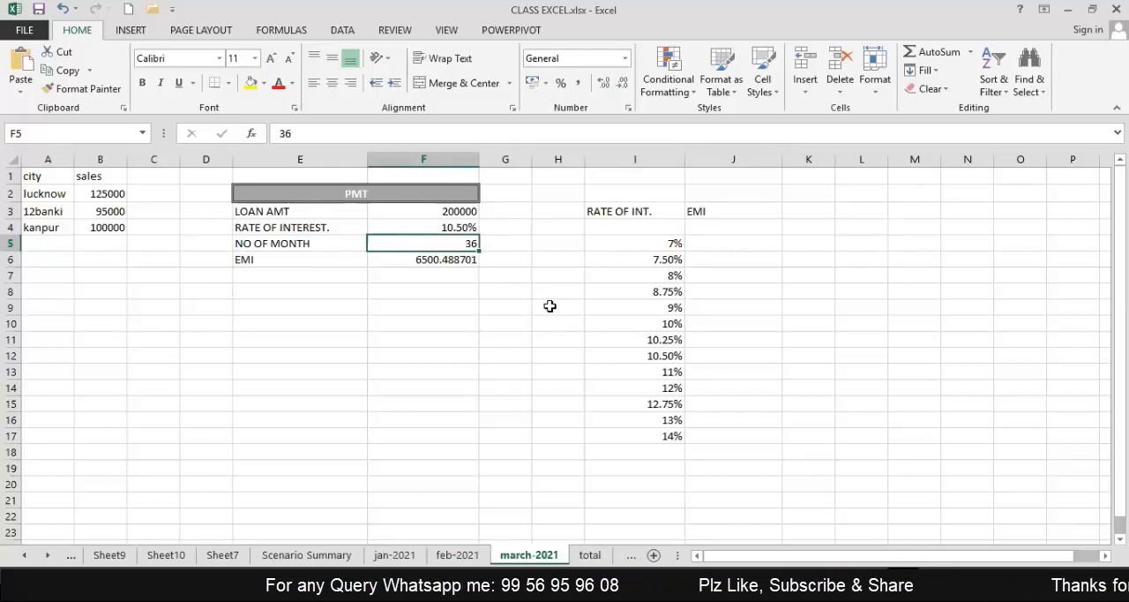
{"action": "left_click", "coordinate": [634, 262]}
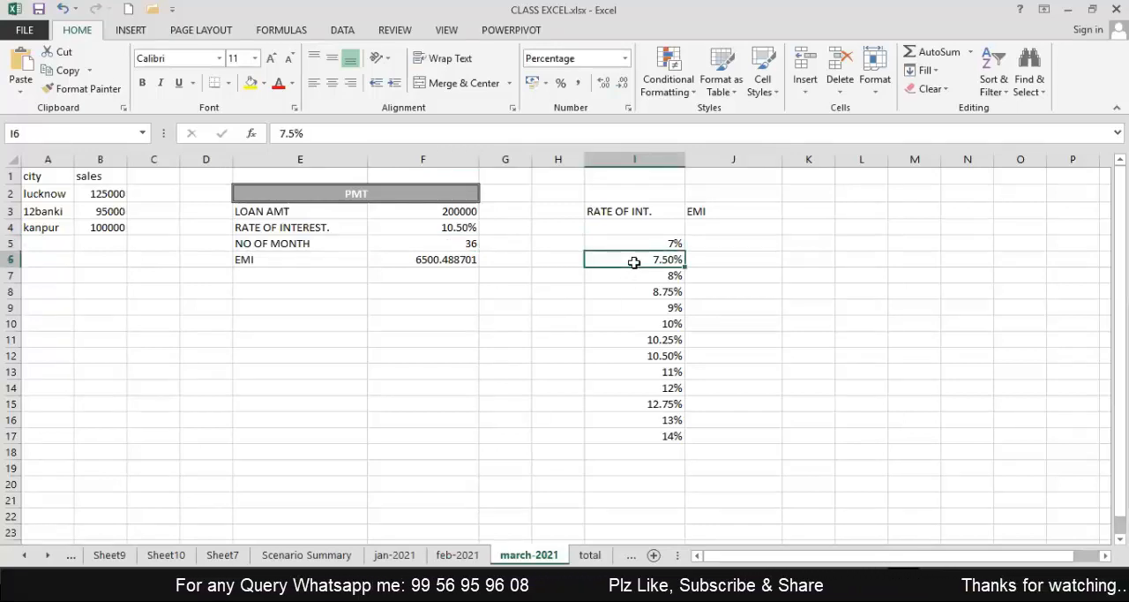
{"action": "left_click", "coordinate": [654, 431]}
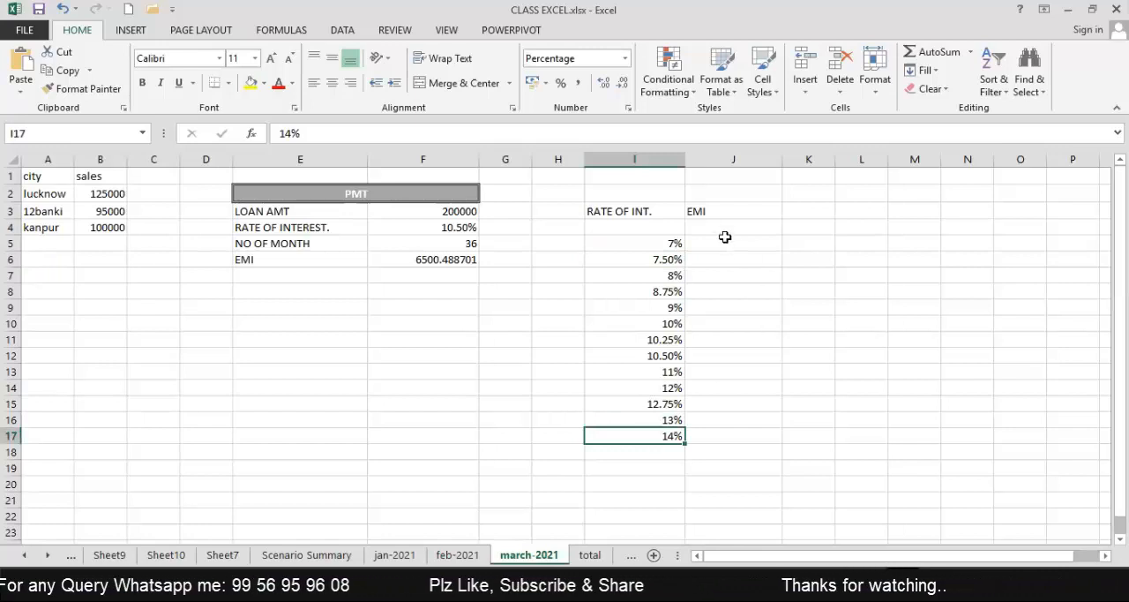
{"action": "left_click_drag", "start_coordinate": [723, 239], "coordinate": [721, 435]}
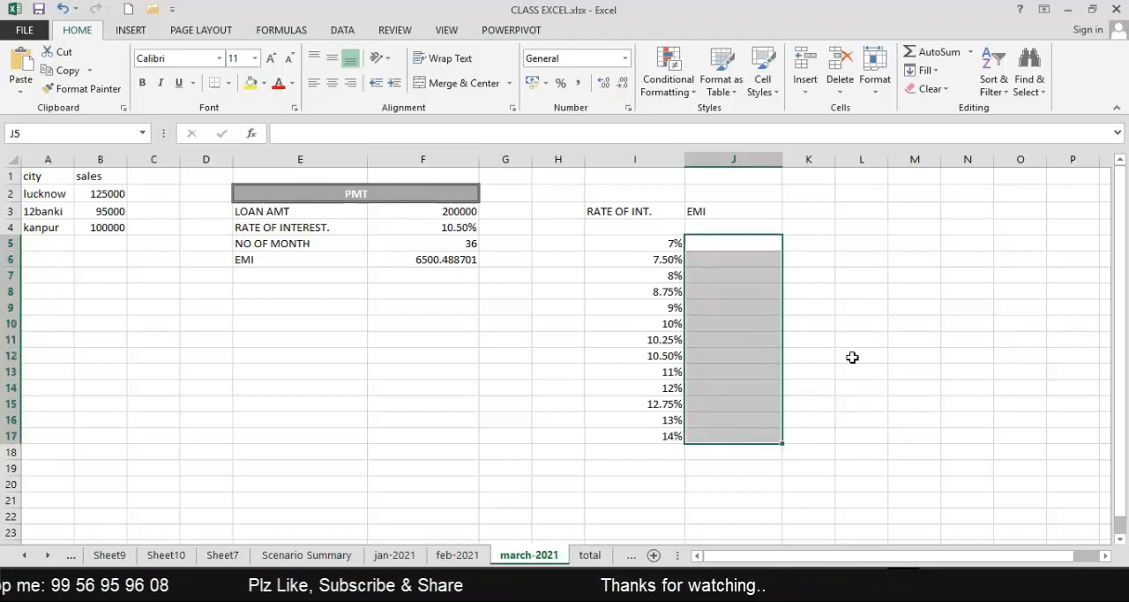
Link cell J4 under the EMI heading to the calculated EMI with the formula =F6.
{"action": "left_click", "coordinate": [702, 229]}
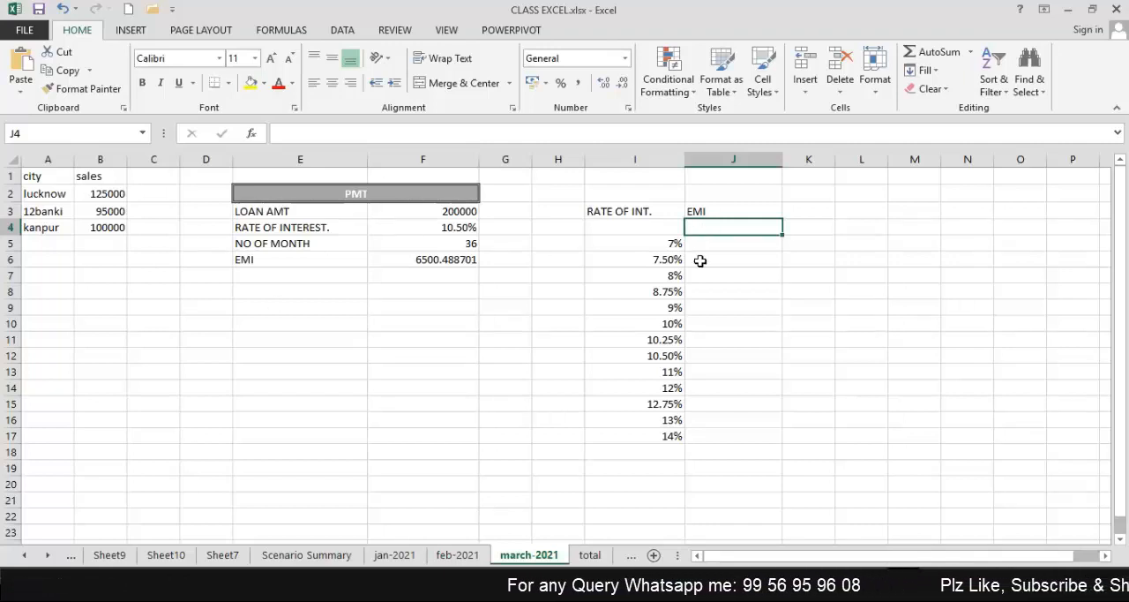
{"action": "type", "text": "="}
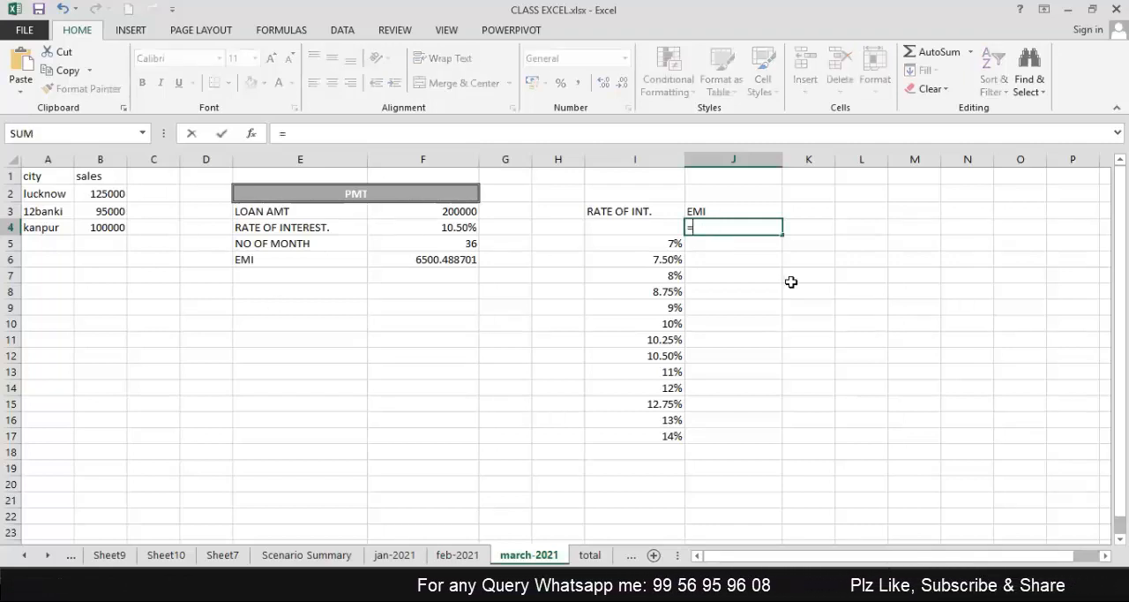
{"action": "left_click", "coordinate": [420, 257]}
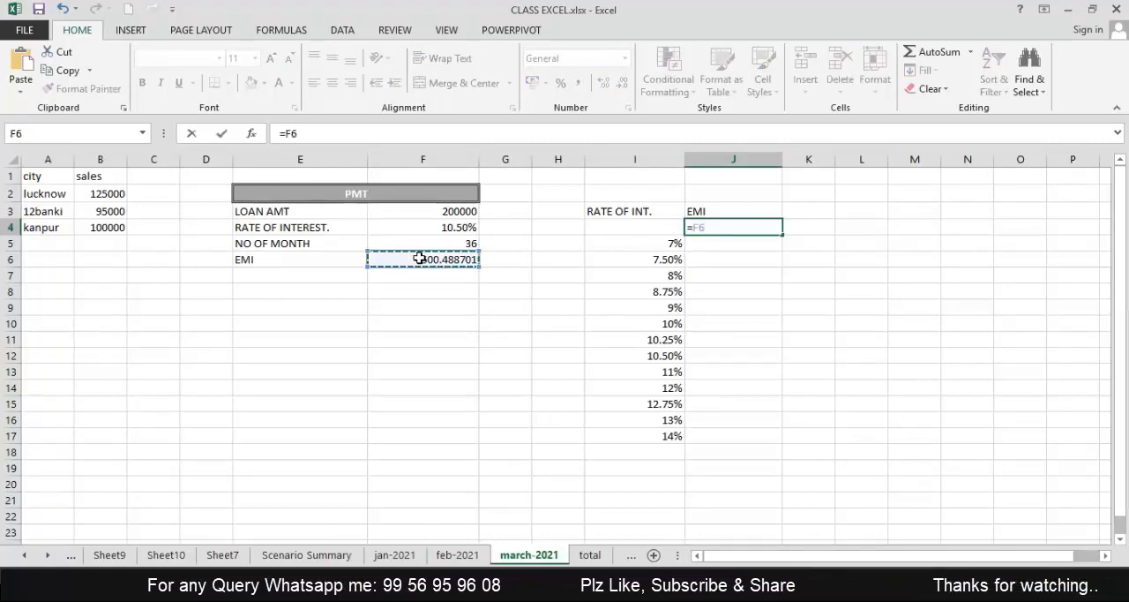
{"action": "key", "text": "Return"}
{"action": "key", "text": "Up"}
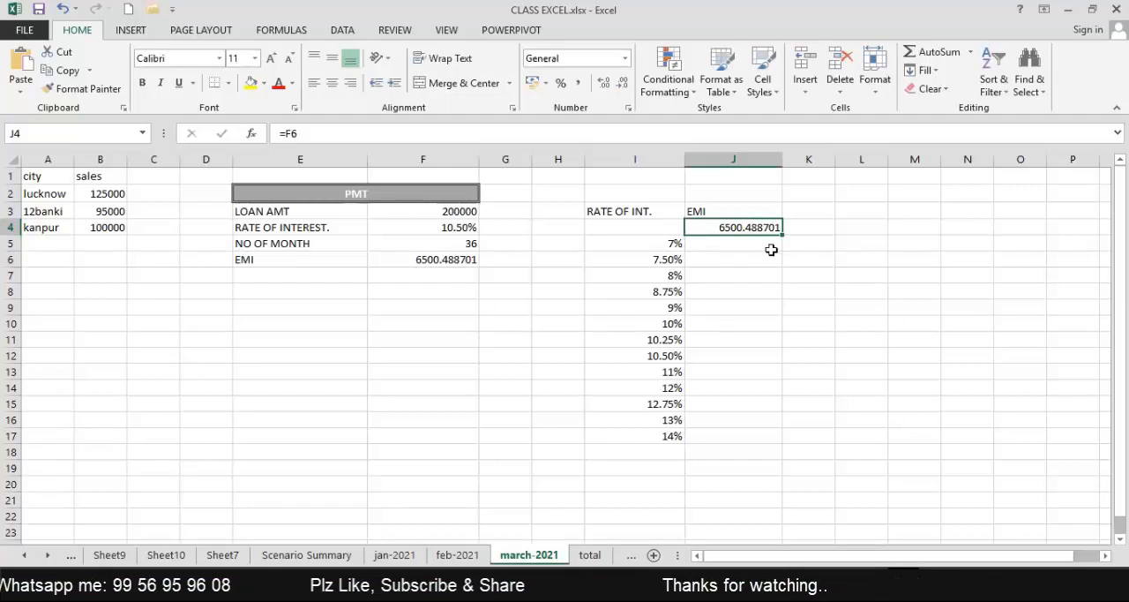
Create a what-if data table over I4:J17 with the loan's interest rate cell $F$4 as the column input cell.
{"action": "left_click", "coordinate": [657, 230]}
{"action": "left_click_drag", "start_coordinate": [658, 230], "coordinate": [741, 441]}
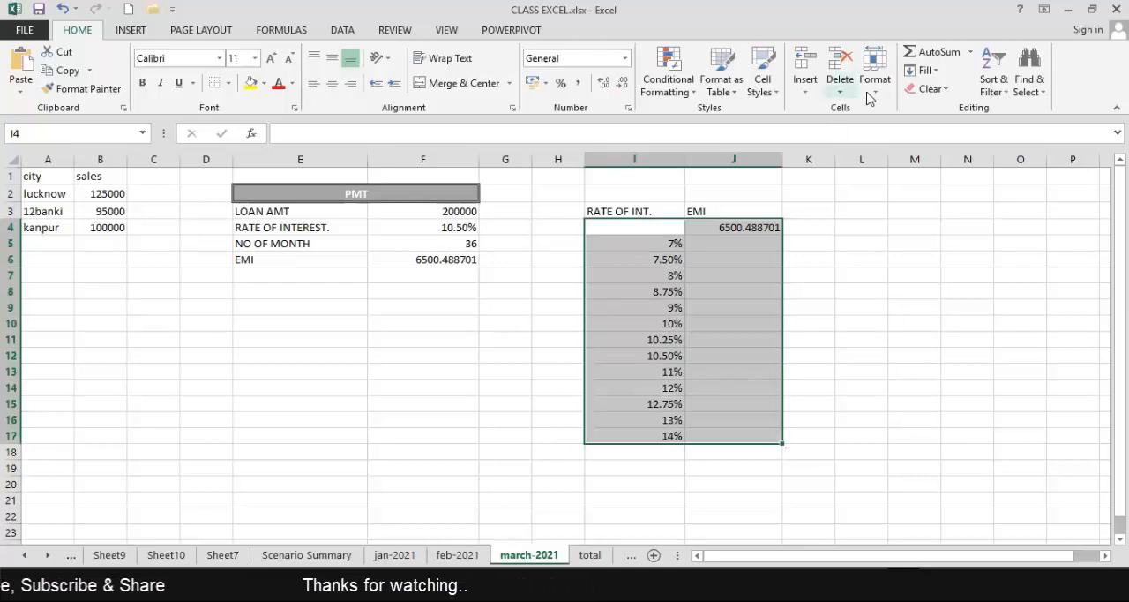
{"action": "left_click", "coordinate": [342, 30]}
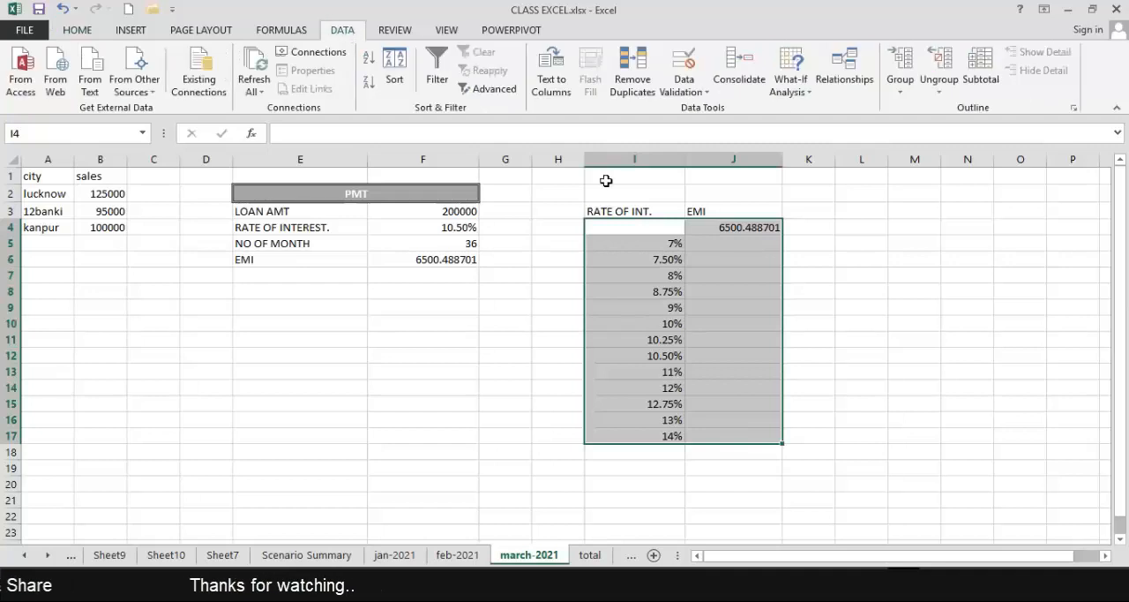
{"action": "left_click", "coordinate": [804, 92]}
{"action": "left_click", "coordinate": [800, 148]}
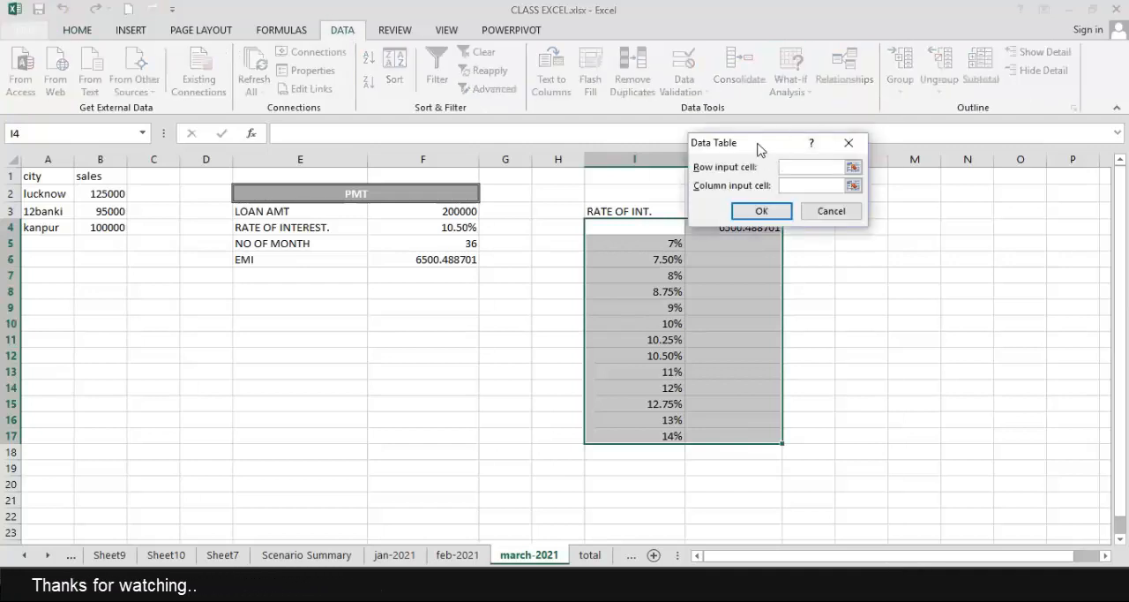
{"action": "left_click_drag", "start_coordinate": [764, 146], "coordinate": [740, 84]}
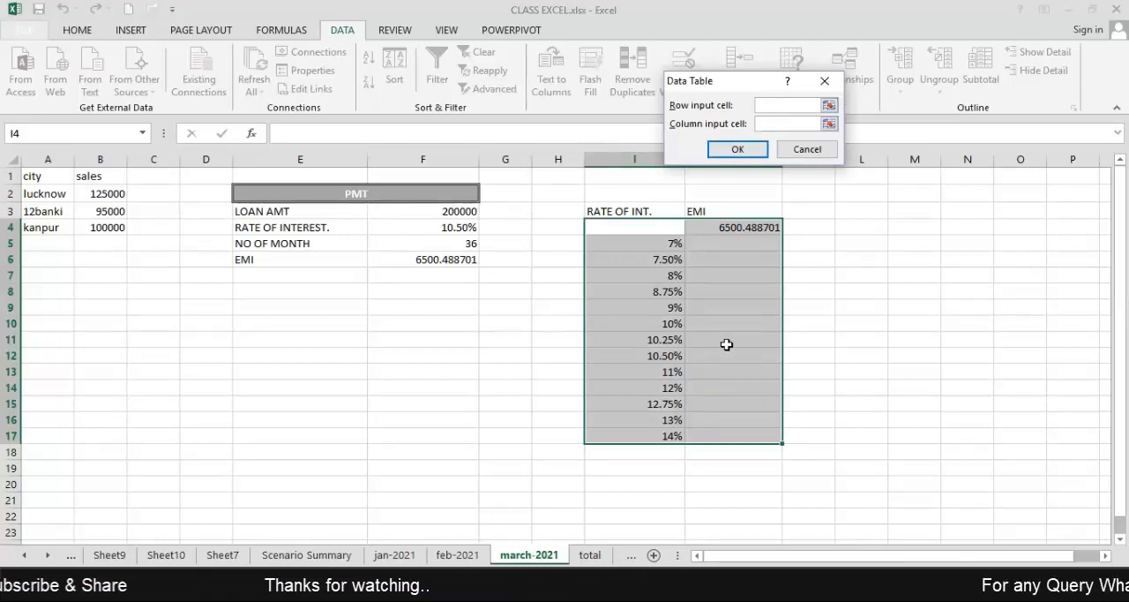
{"action": "left_click", "coordinate": [436, 228]}
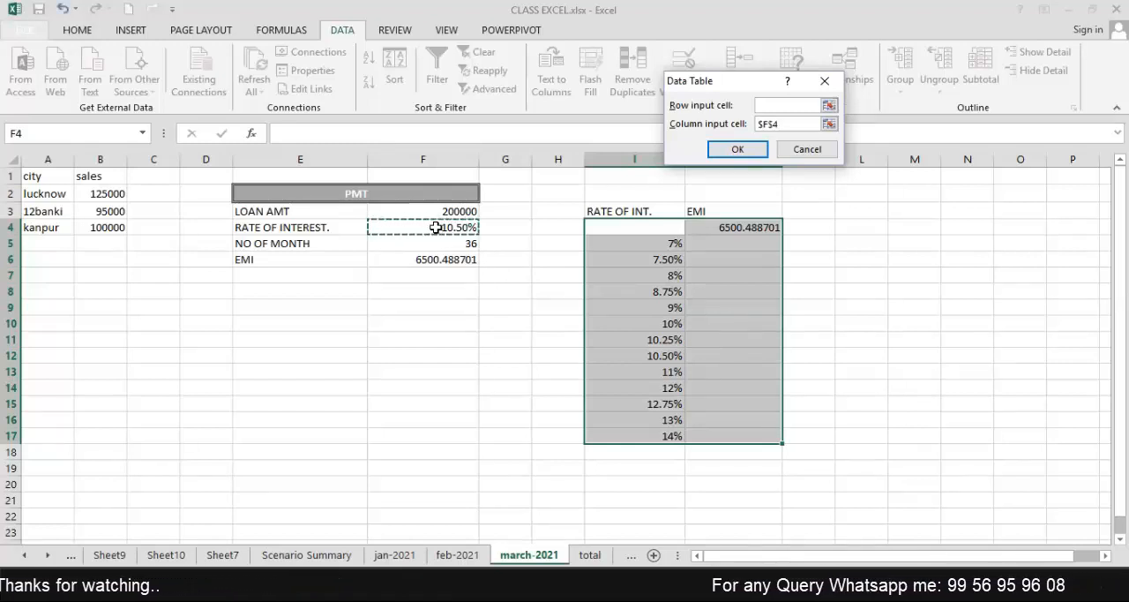
{"action": "left_click", "coordinate": [760, 155]}
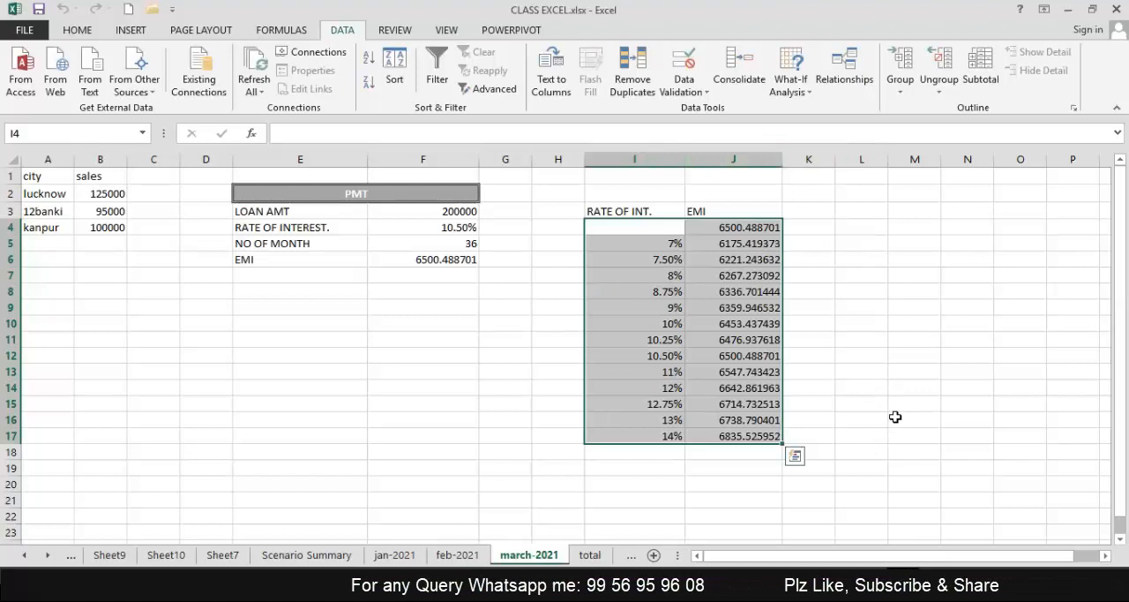
Compare the original interest rate and EMI formula with the data table's EMI for 10.50%.
{"action": "left_click", "coordinate": [453, 228]}
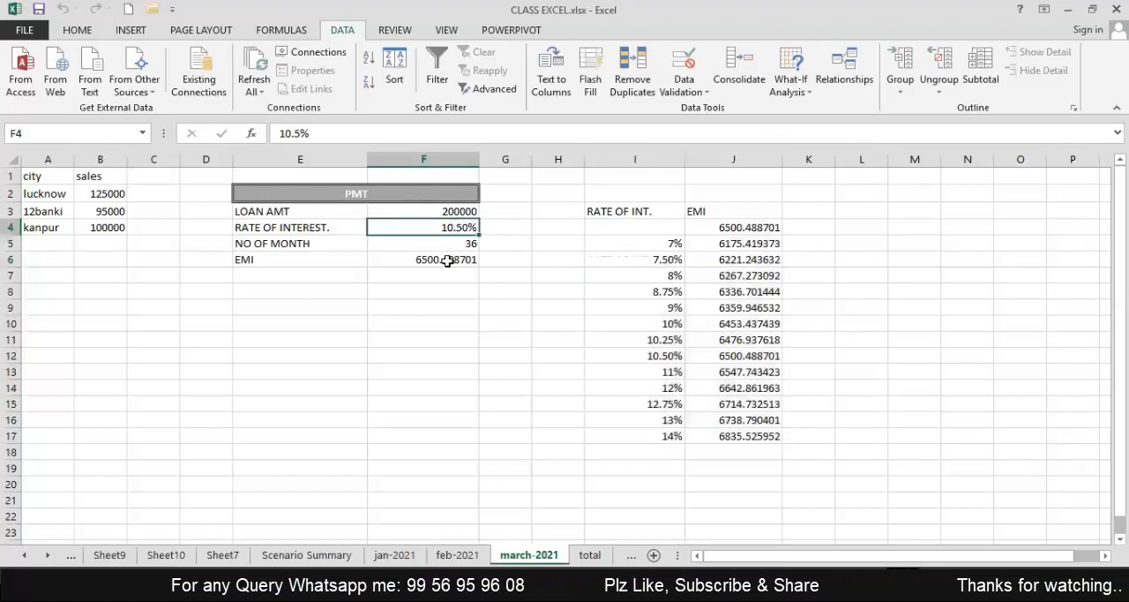
{"action": "left_click", "coordinate": [447, 260]}
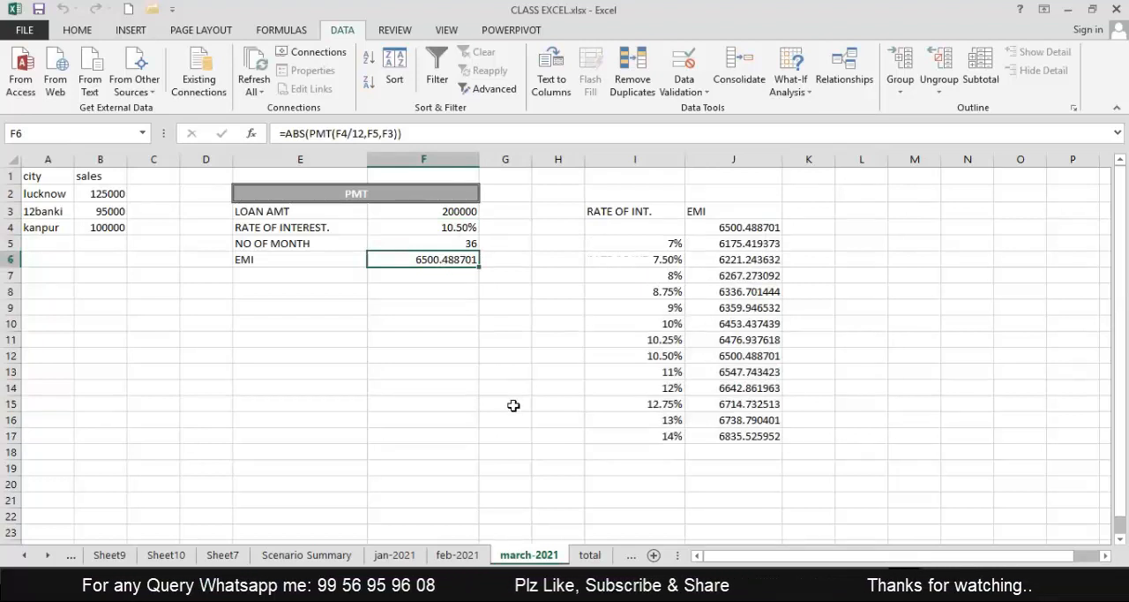
{"action": "left_click", "coordinate": [723, 356]}
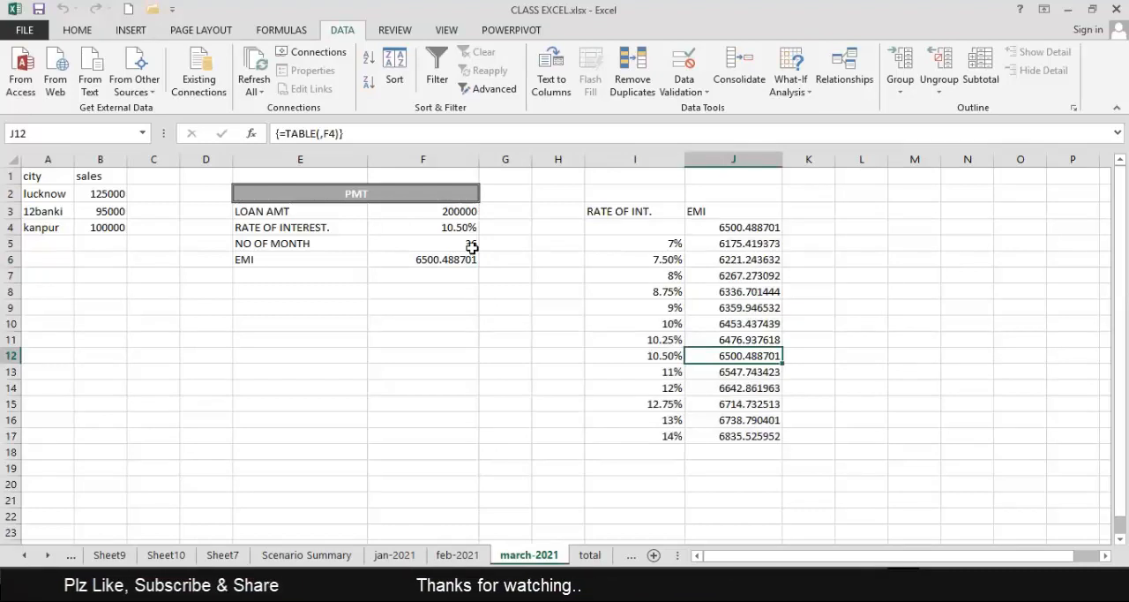
{"action": "left_click", "coordinate": [649, 243]}
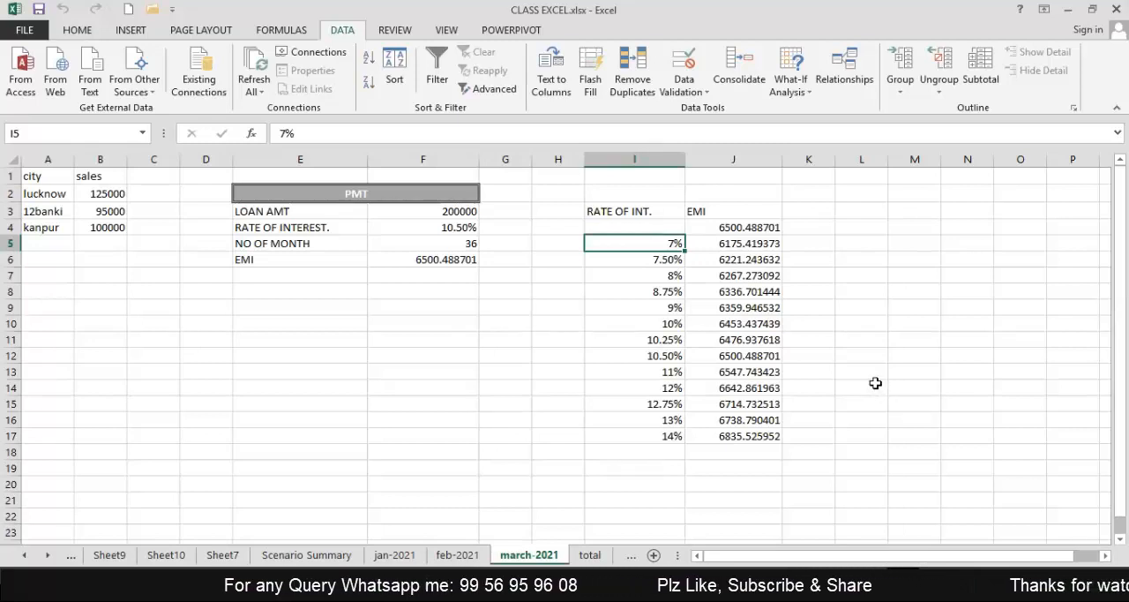
Try to overwrite the data table's EMI for the 9% interest rate with 6360.
{"action": "left_click", "coordinate": [755, 310]}
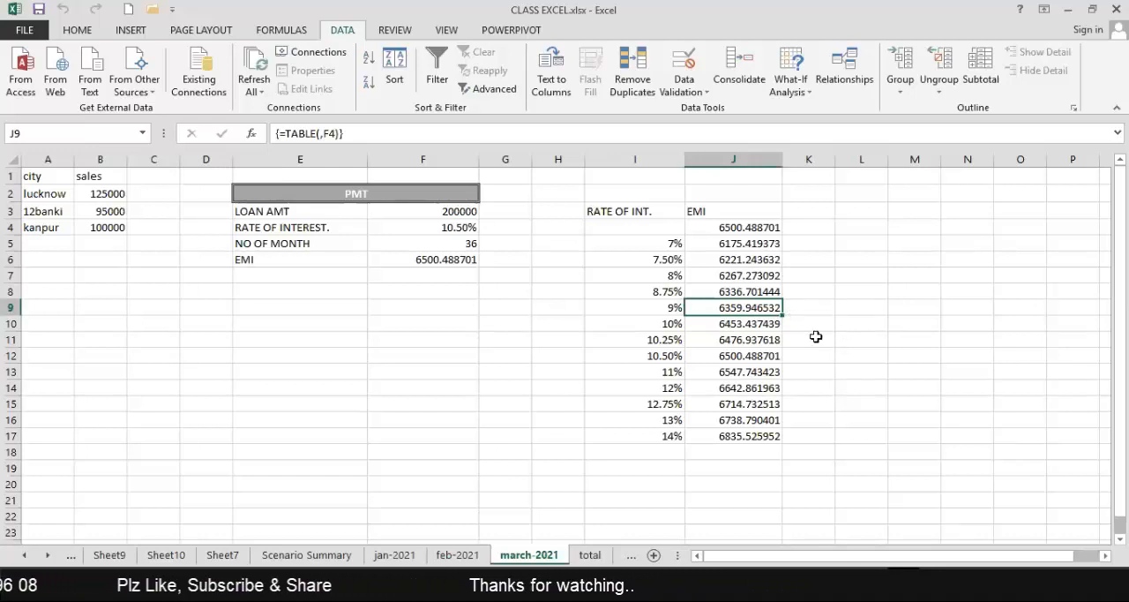
{"action": "type", "text": "6"}
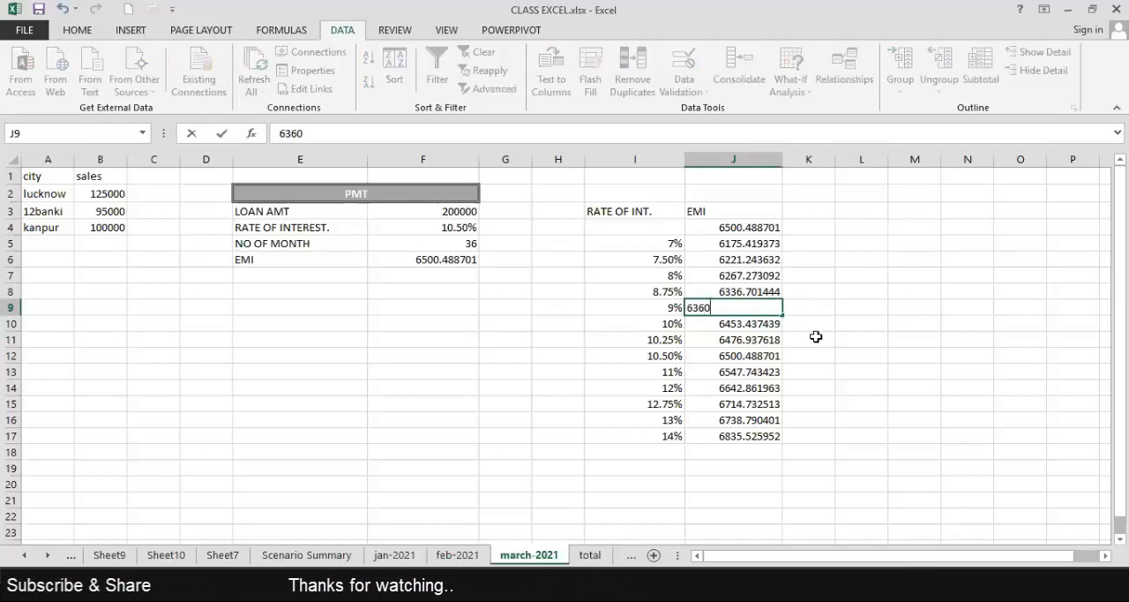
{"action": "type", "text": "360"}
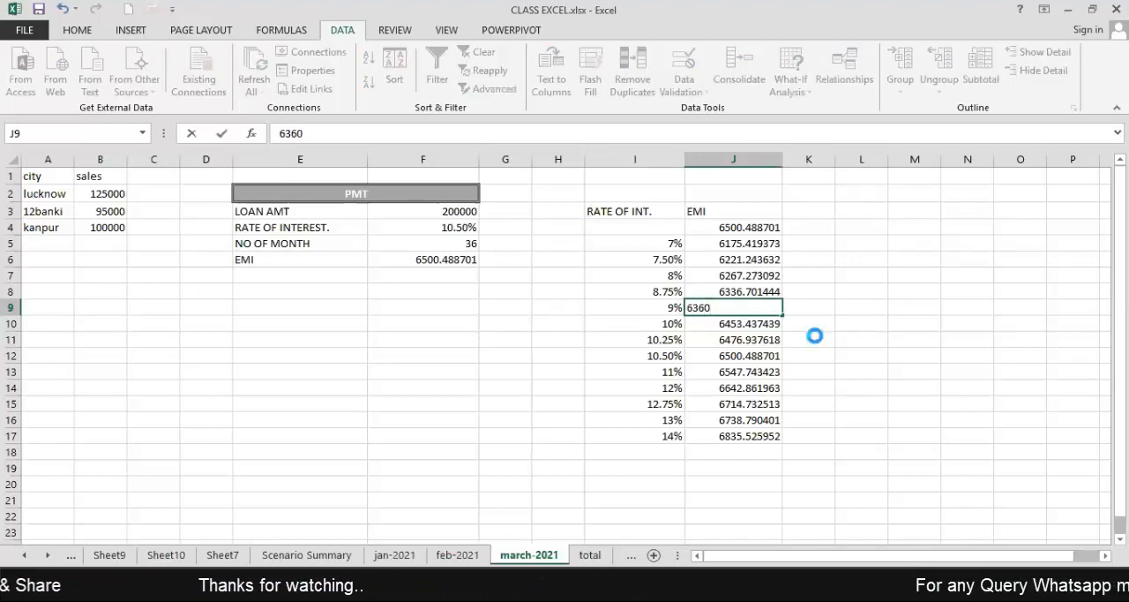
{"action": "key", "text": "Return"}
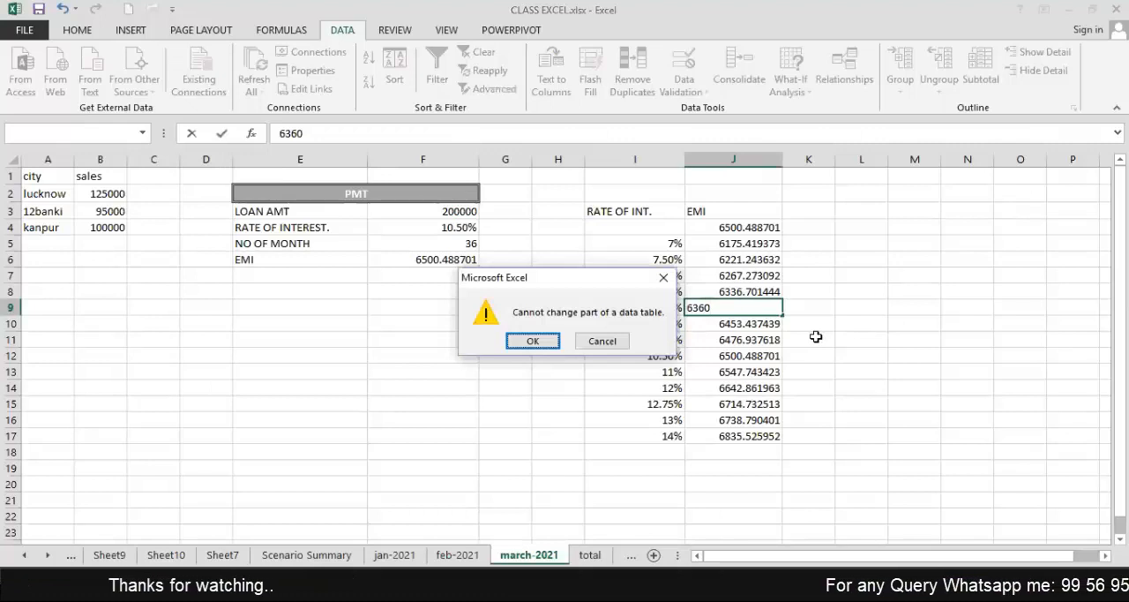
{"action": "key", "text": "Return"}
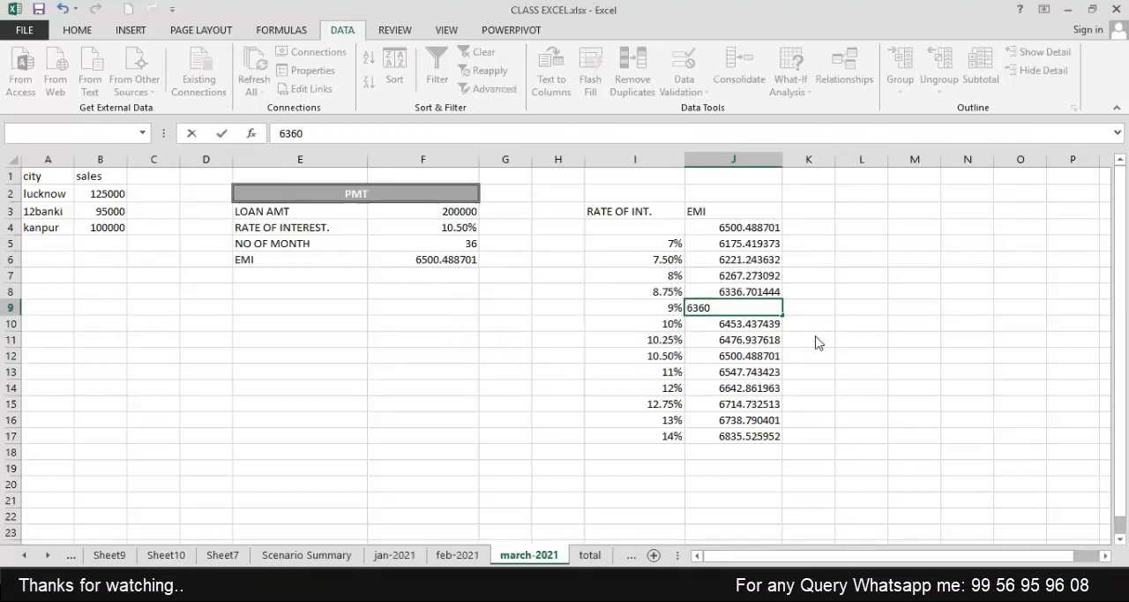
{"action": "key", "text": "Return"}
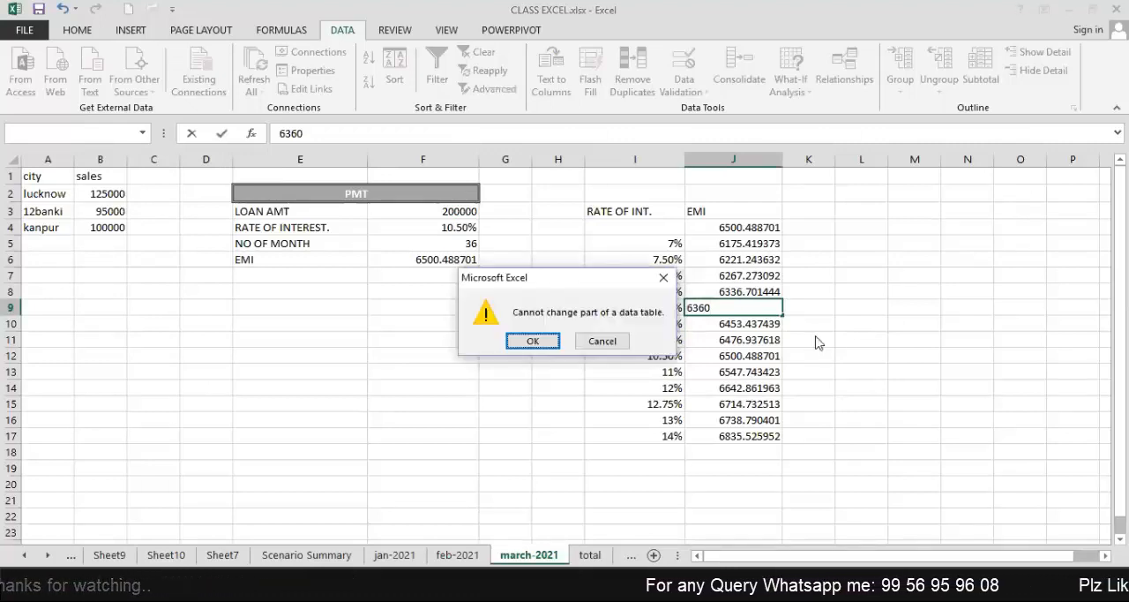
{"action": "key", "text": "Return"}
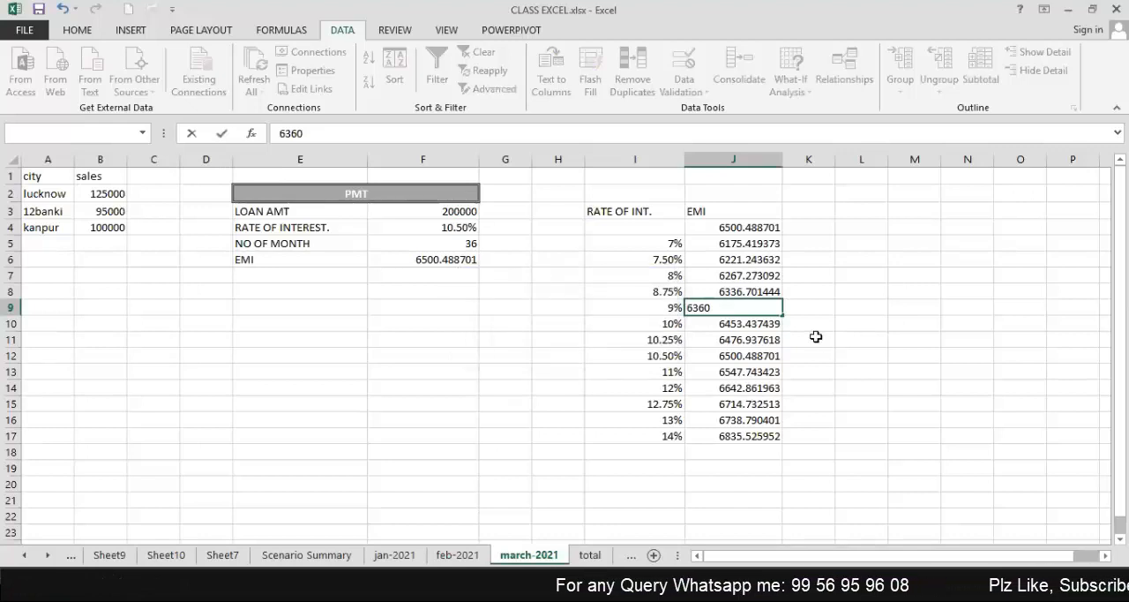
{"action": "key", "text": "Escape"}
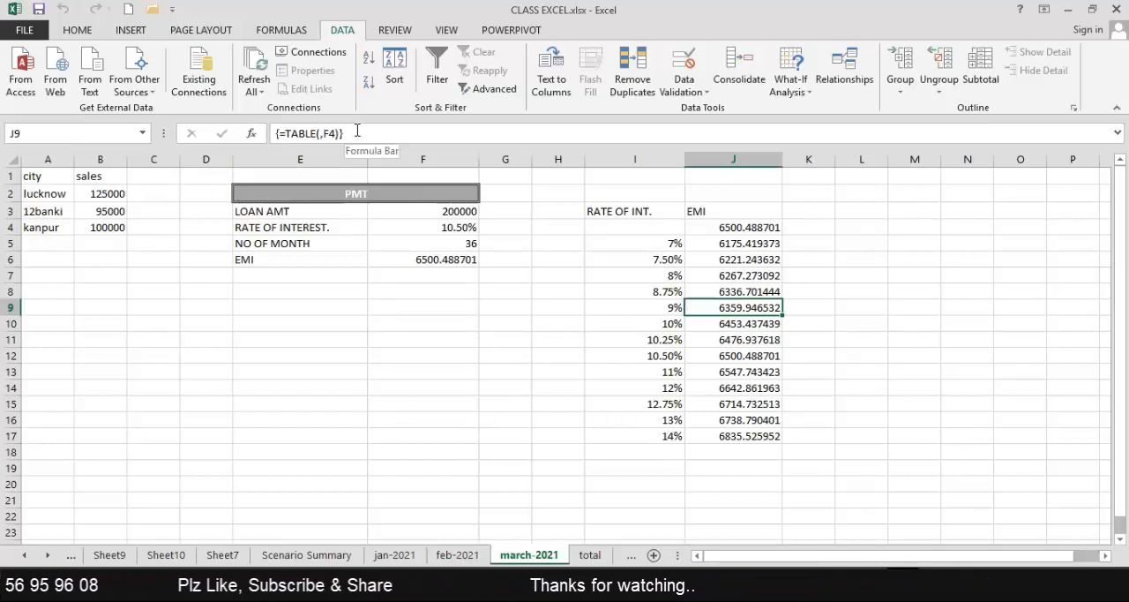
Set the loan's number of months to 60 to recalculate the EMI and the data table.
{"action": "left_click", "coordinate": [443, 213]}
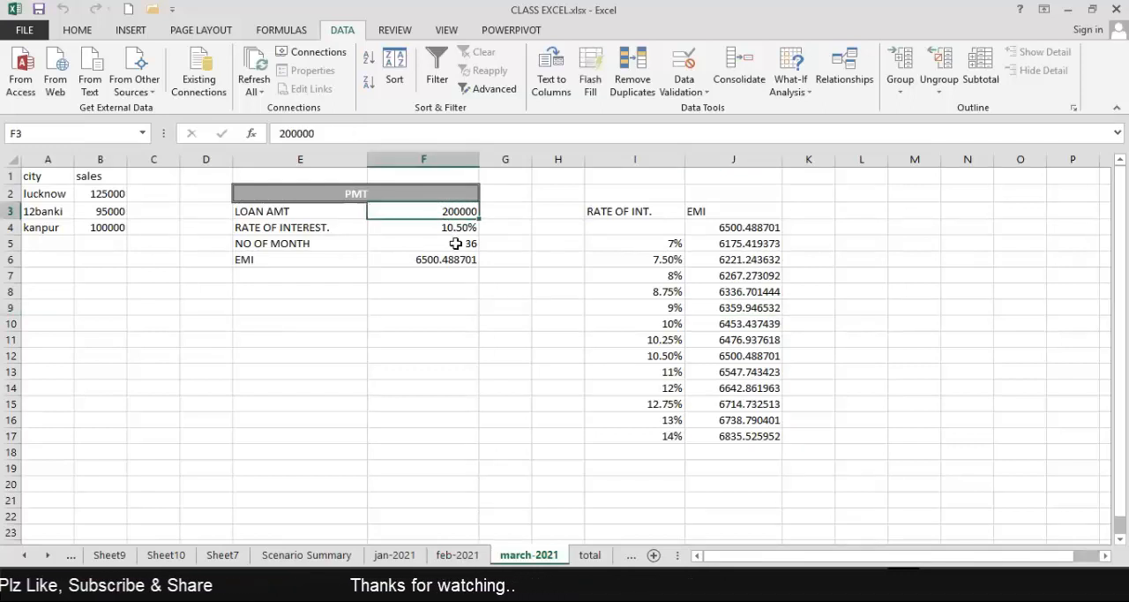
{"action": "left_click", "coordinate": [455, 244]}
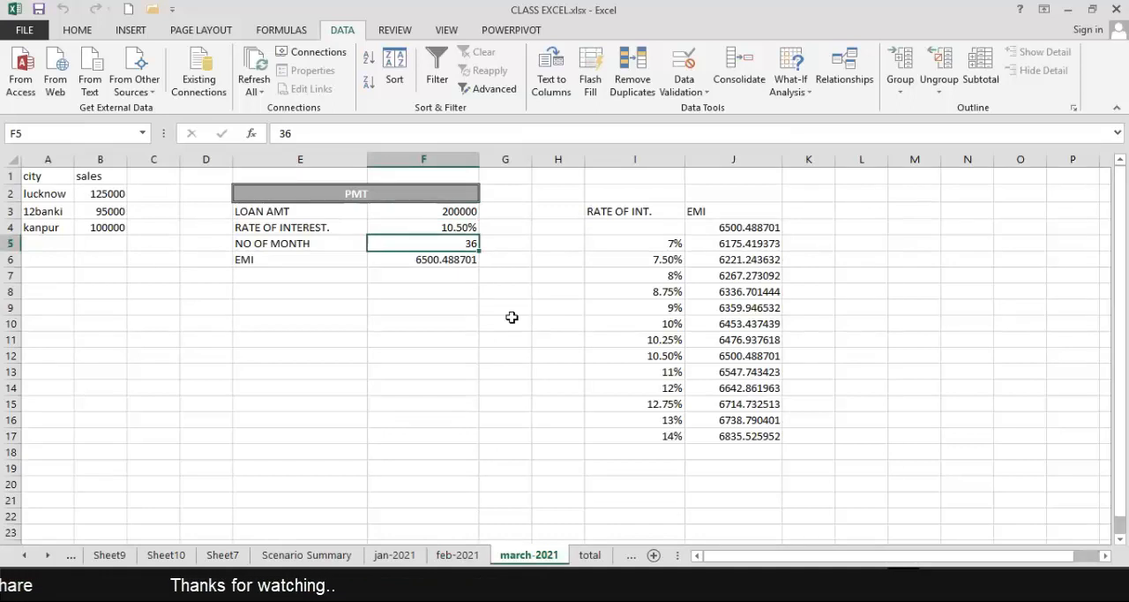
{"action": "type", "text": "60"}
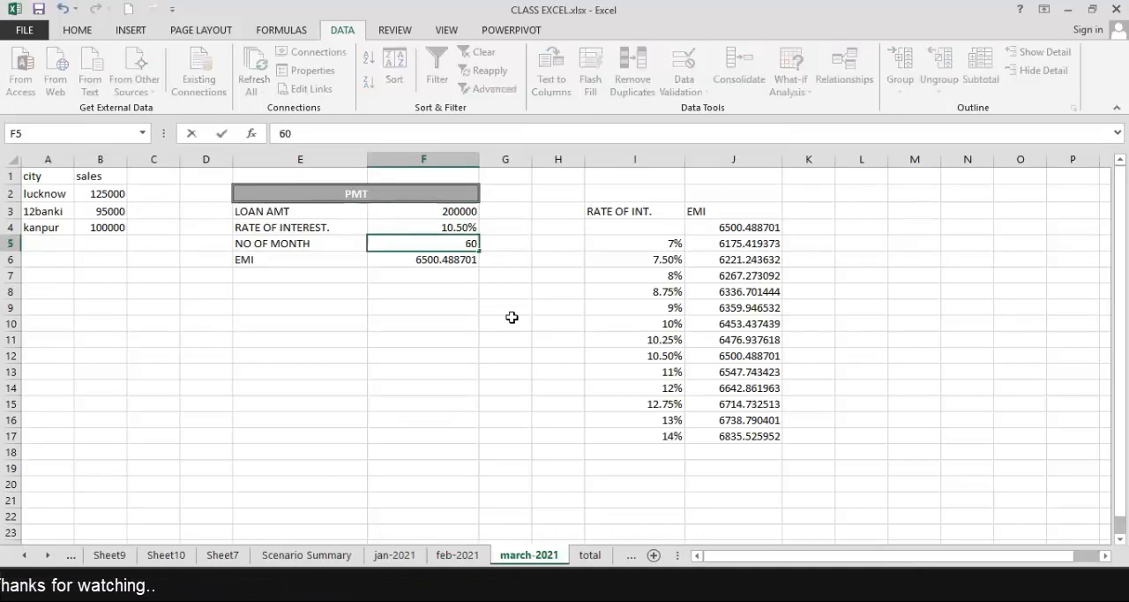
{"action": "key", "text": "Return"}
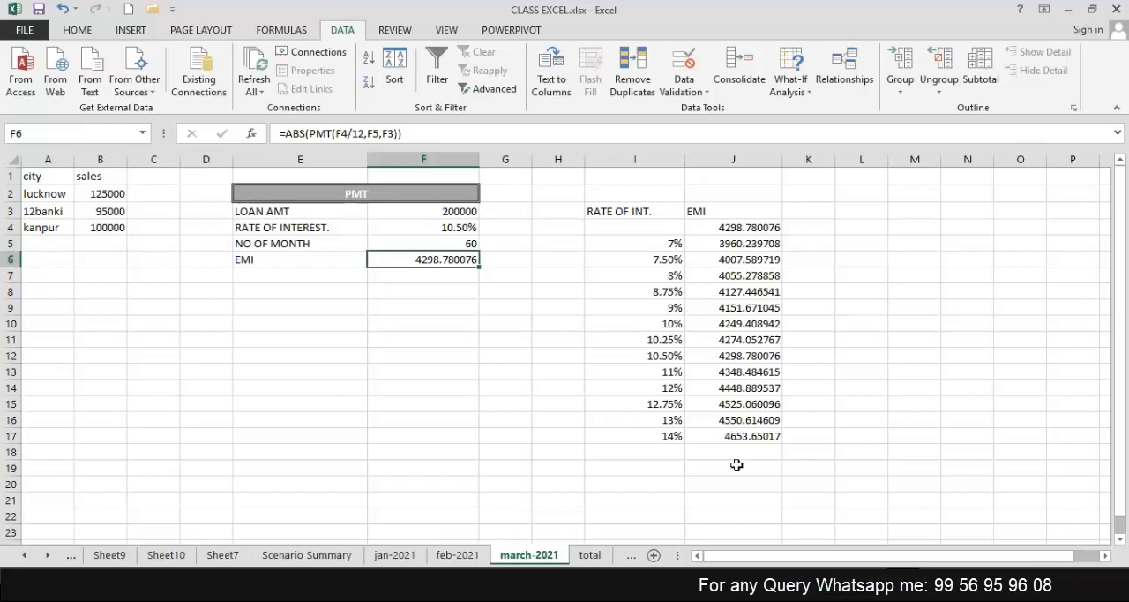
Set the loan amount to 500000 to recalculate the EMIs for all listed interest rates.
{"action": "left_click", "coordinate": [447, 211]}
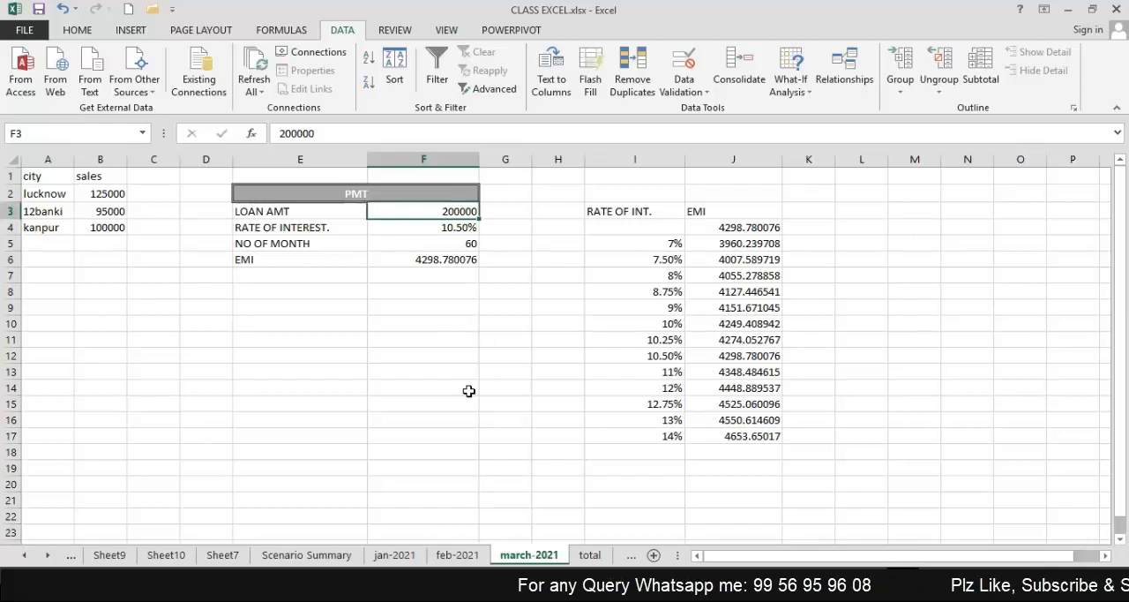
{"action": "type", "text": "50000"}
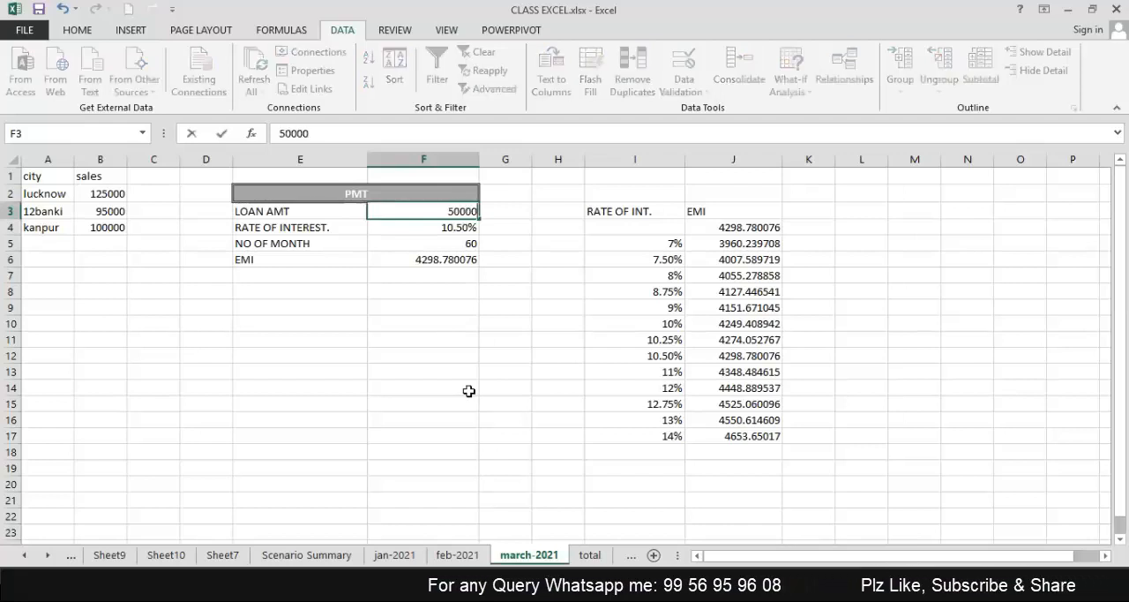
{"action": "type", "text": "0"}
{"action": "key", "text": "Return"}
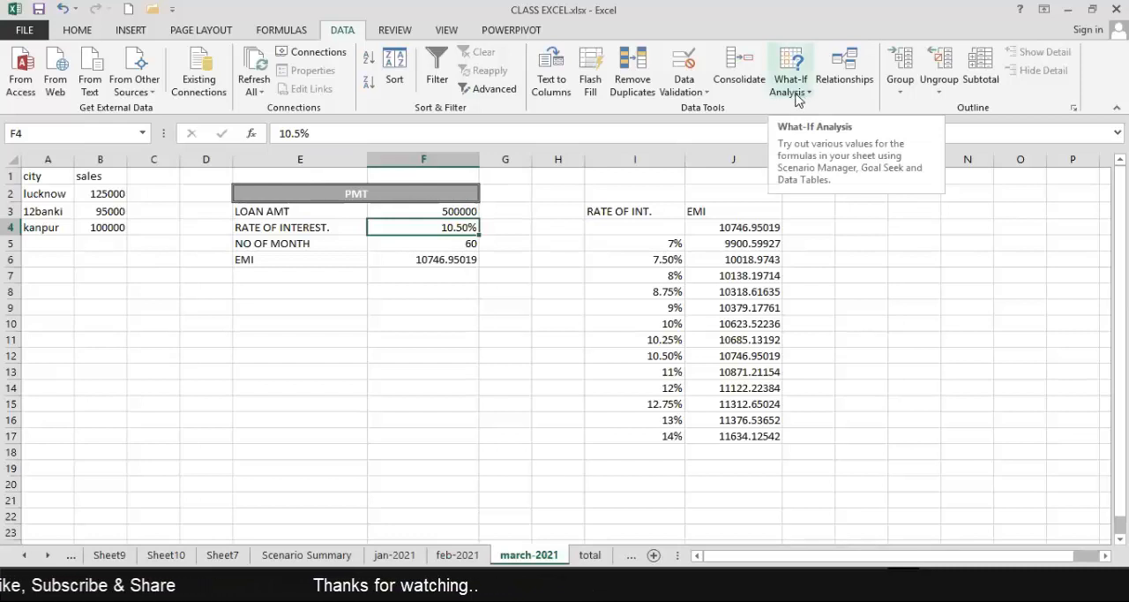
{"action": "left_click", "coordinate": [797, 441]}
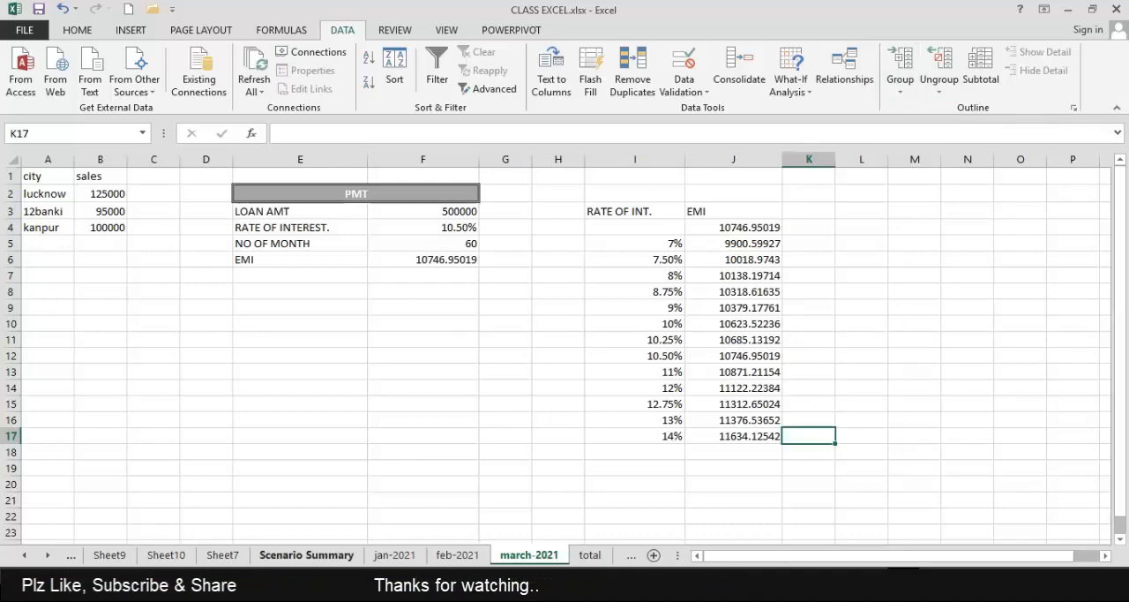
Look through the workbook's other sheets for a suitable data list, ending on the employee table in Sheet5.
{"action": "left_click", "coordinate": [394, 555]}
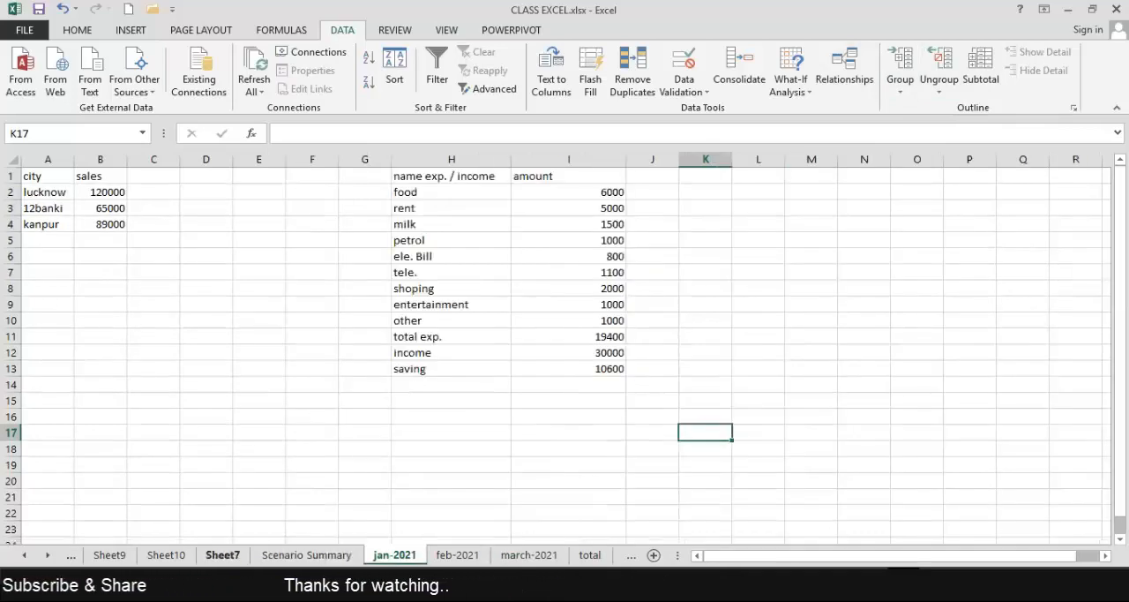
{"action": "left_click", "coordinate": [222, 555]}
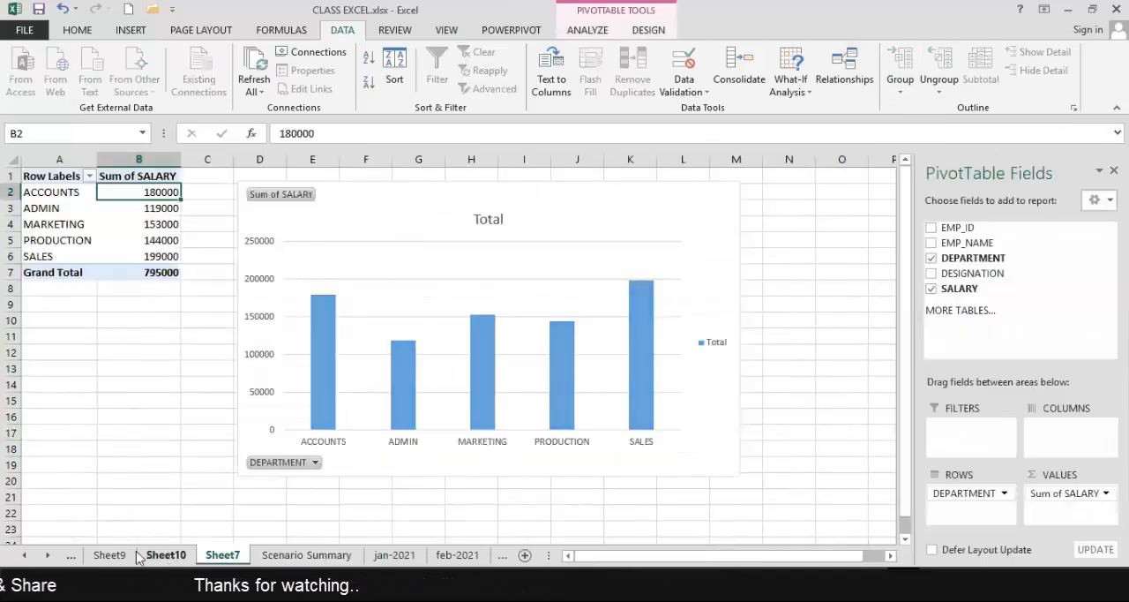
{"action": "left_click", "coordinate": [166, 555]}
{"action": "left_click", "coordinate": [110, 555]}
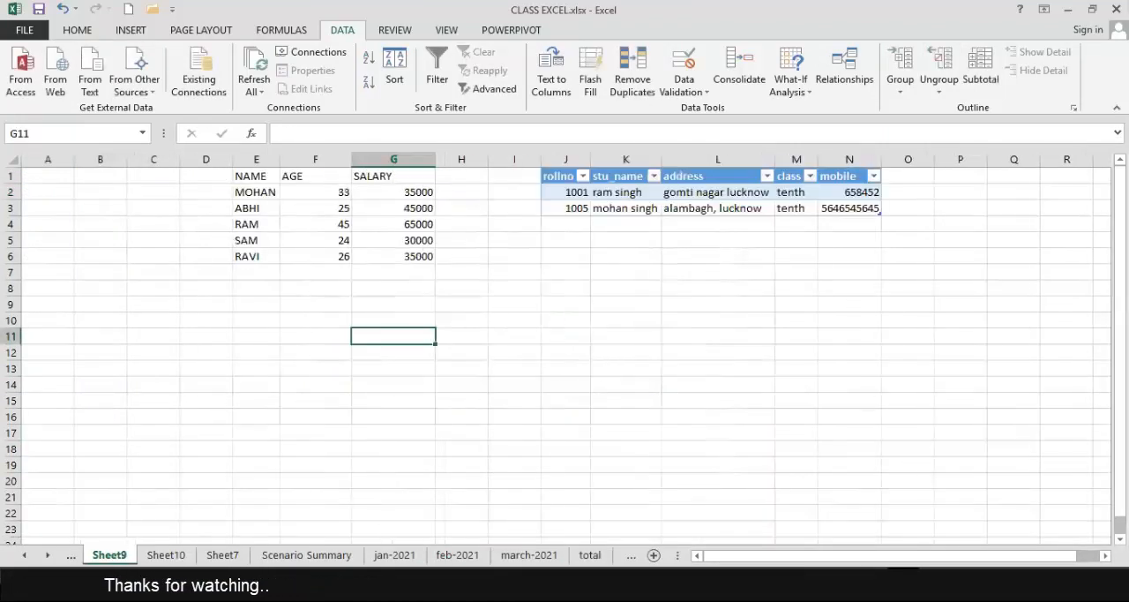
{"action": "left_click", "coordinate": [23, 555]}
{"action": "left_click", "coordinate": [24, 555]}
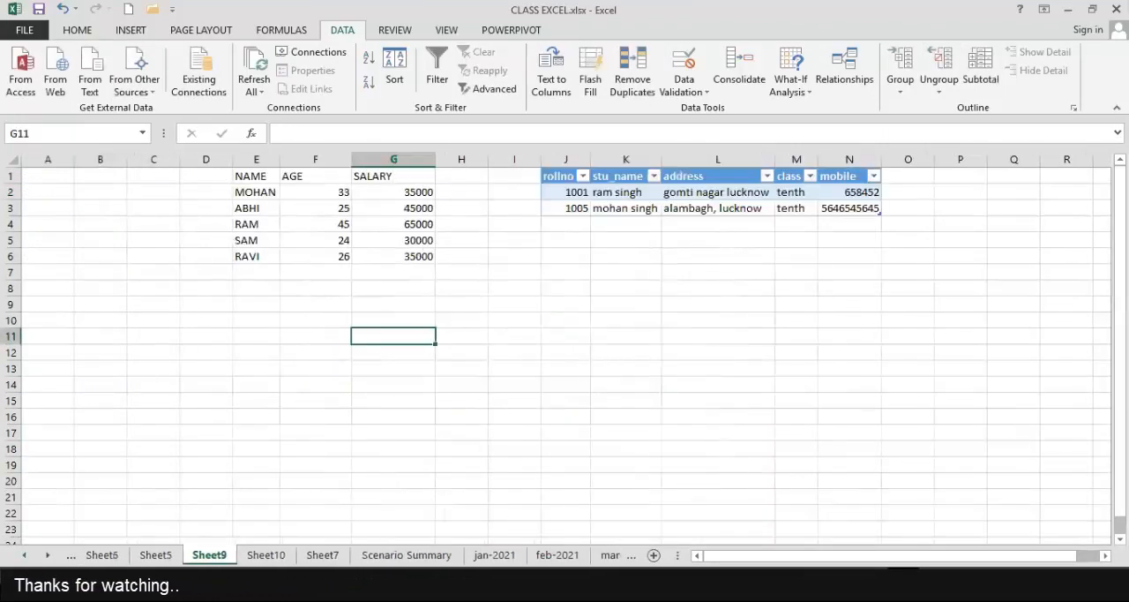
{"action": "left_click", "coordinate": [23, 555]}
{"action": "left_click", "coordinate": [24, 555]}
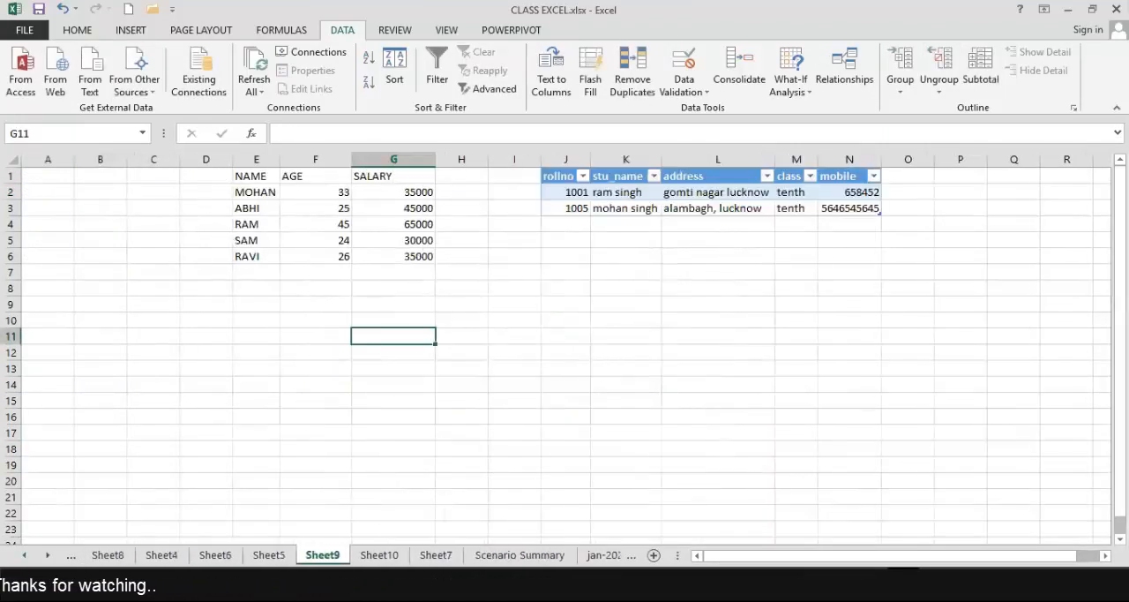
{"action": "left_click", "coordinate": [113, 555]}
{"action": "left_click", "coordinate": [163, 555]}
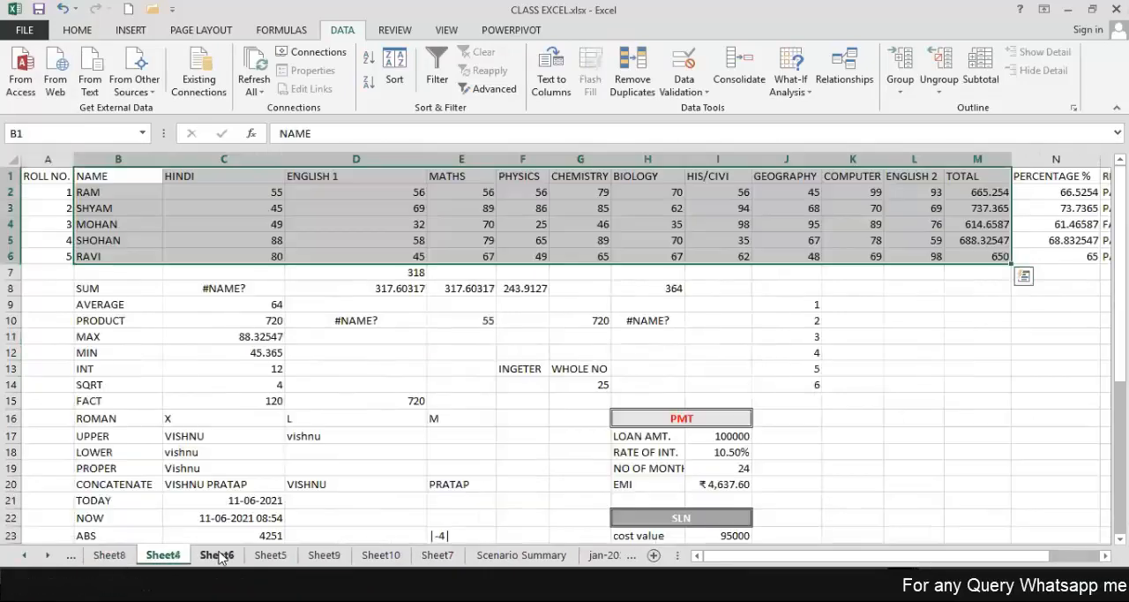
{"action": "left_click", "coordinate": [217, 554]}
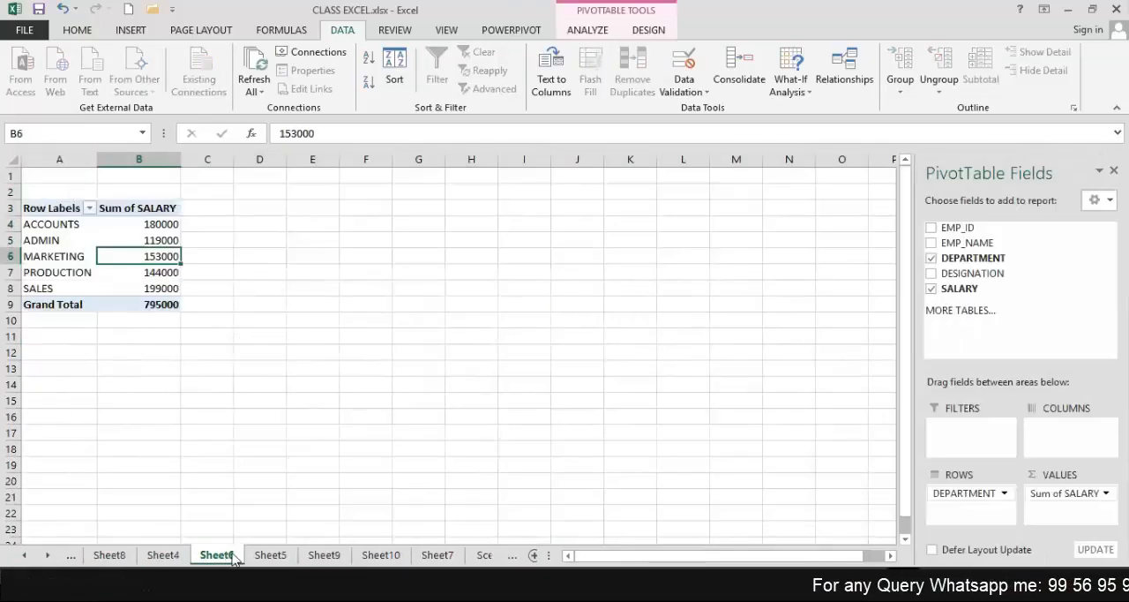
{"action": "left_click", "coordinate": [270, 555]}
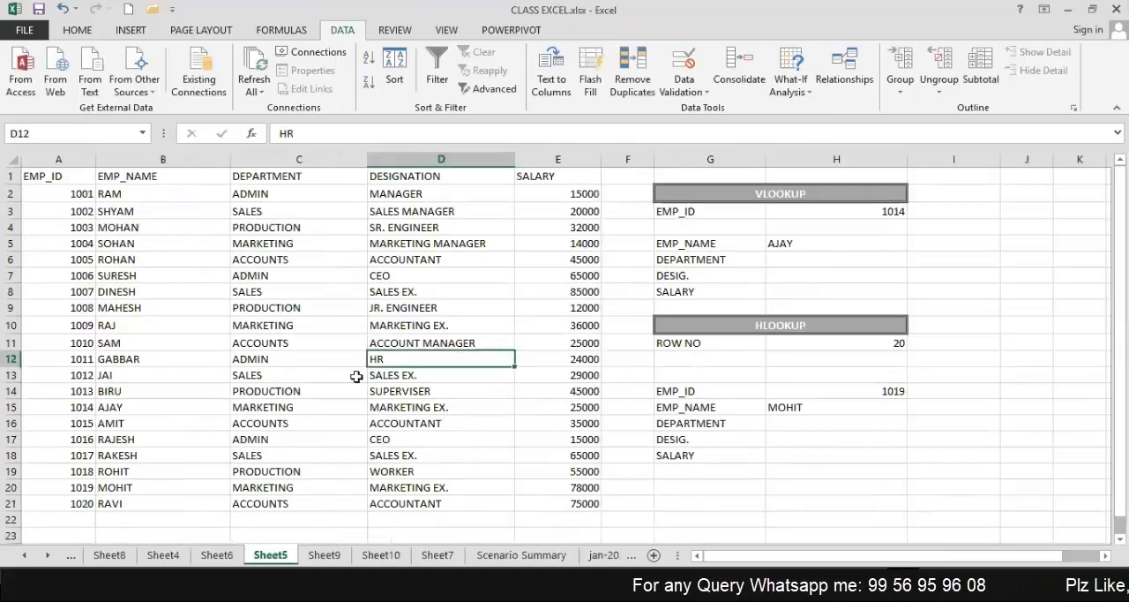
{"action": "scroll", "coordinate": [360, 375], "scroll_direction": "down", "scroll_amount": 13}
{"action": "scroll", "coordinate": [361, 379], "scroll_direction": "up", "scroll_amount": 13}
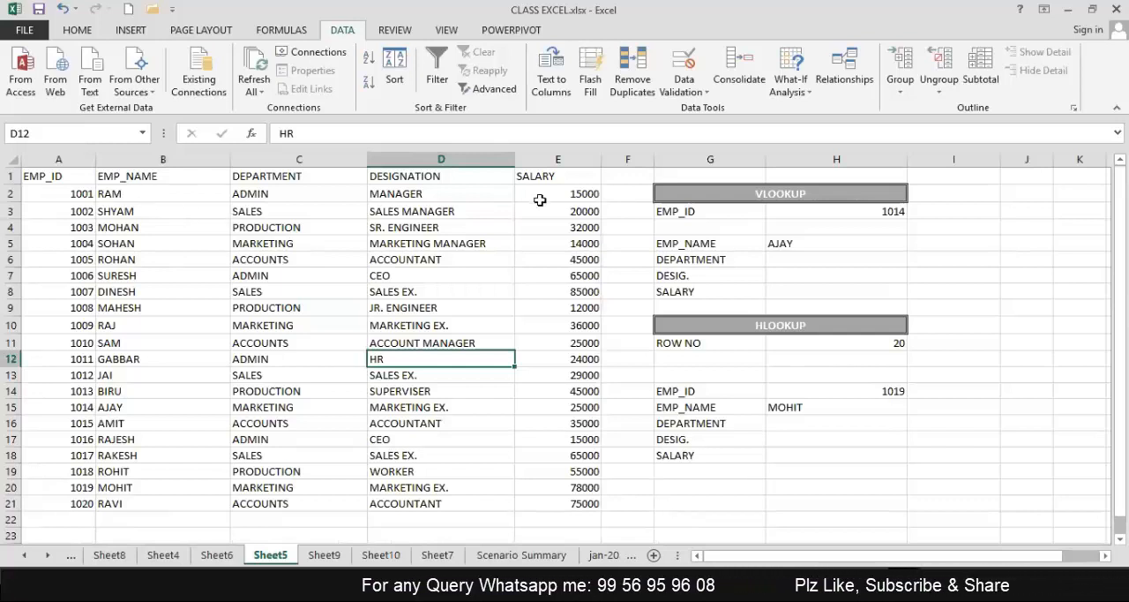
Group the EMP_ID and EMP_NAME columns of the employee table, and collapse and expand the group.
{"action": "left_click", "coordinate": [80, 160]}
{"action": "left_click_drag", "start_coordinate": [80, 160], "coordinate": [181, 231]}
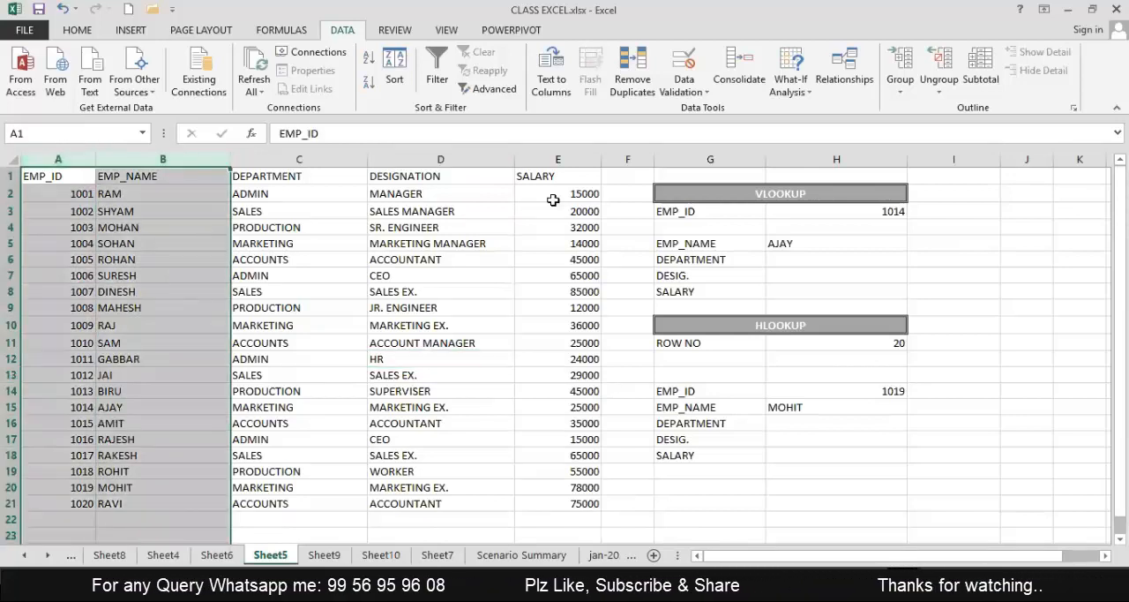
{"action": "left_click", "coordinate": [901, 79]}
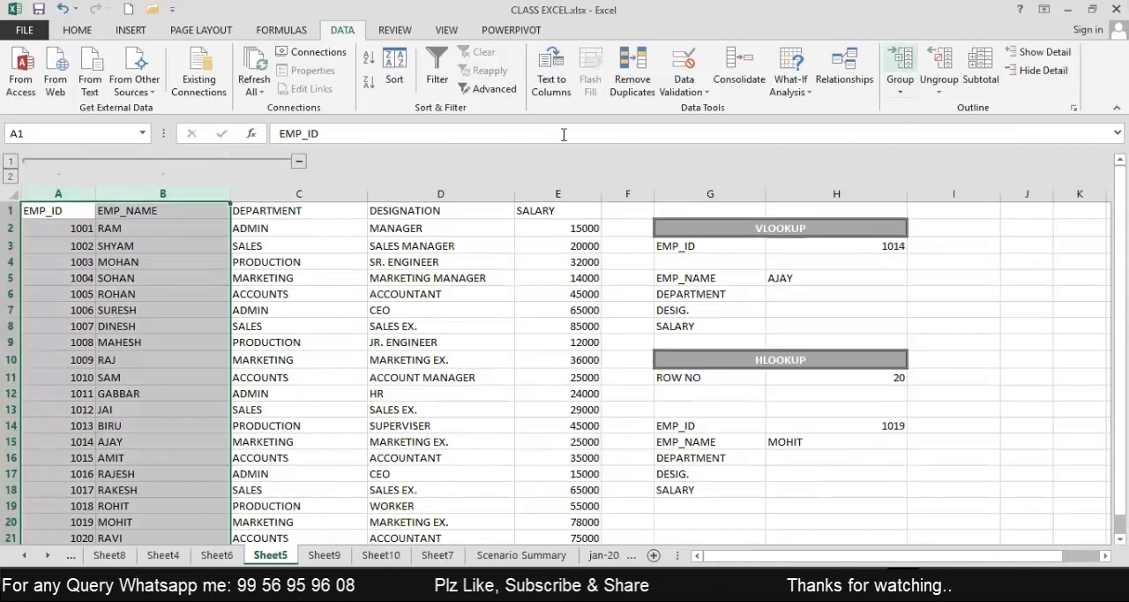
{"action": "left_click", "coordinate": [262, 256]}
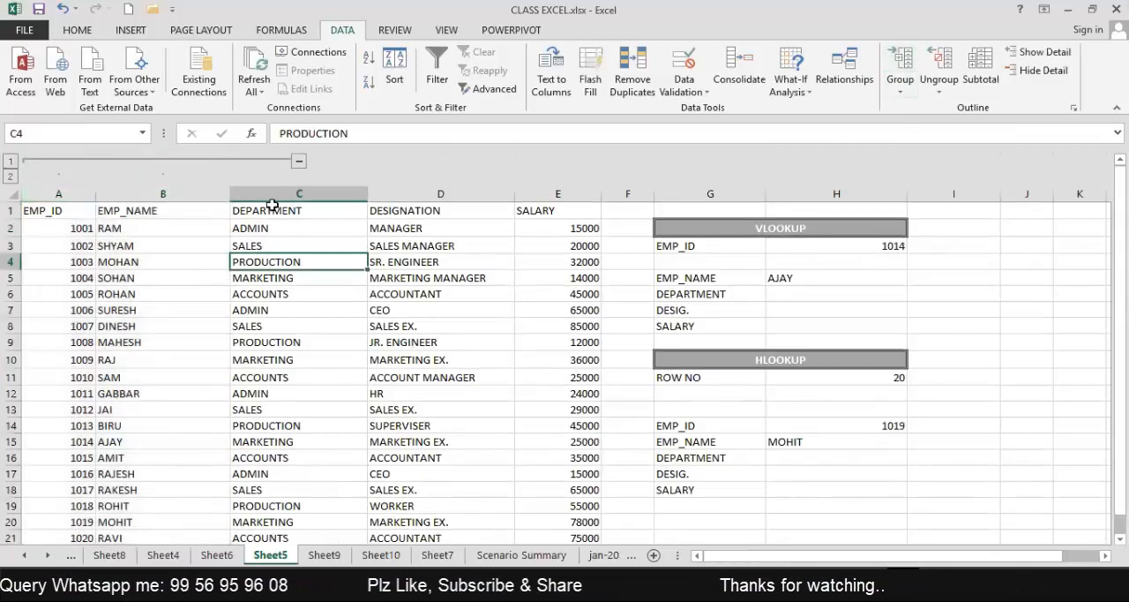
{"action": "left_click", "coordinate": [298, 161]}
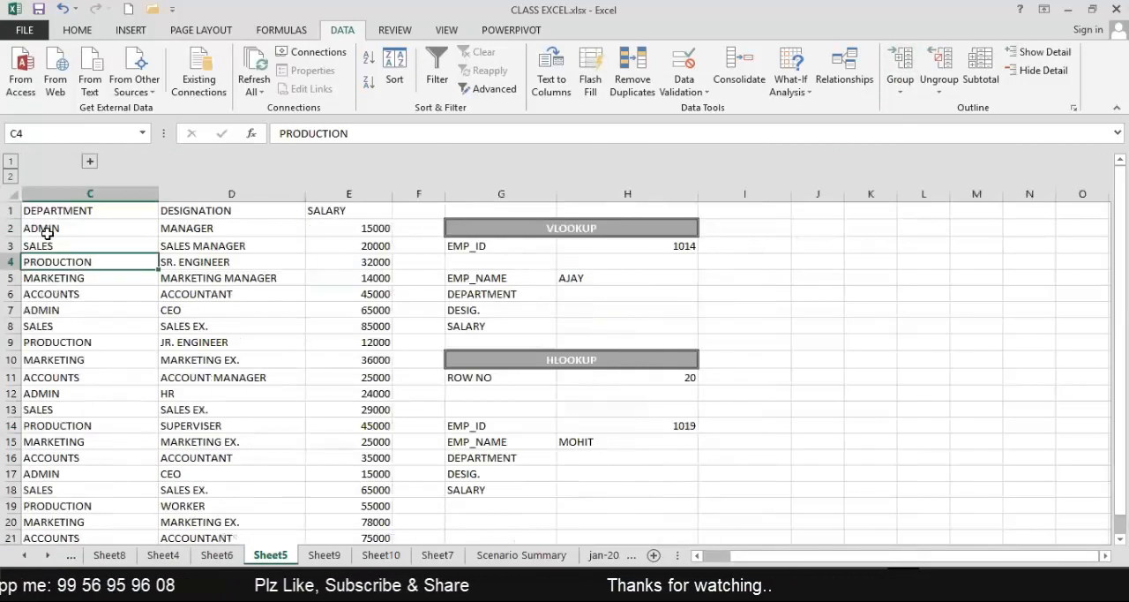
{"action": "left_click", "coordinate": [89, 161]}
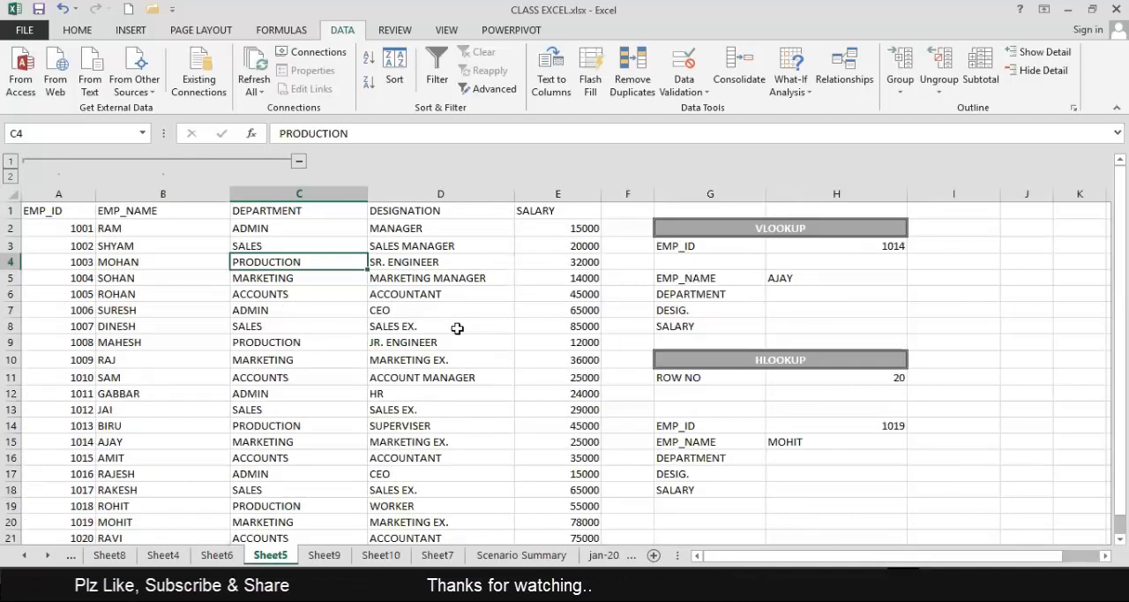
{"action": "left_click", "coordinate": [822, 300]}
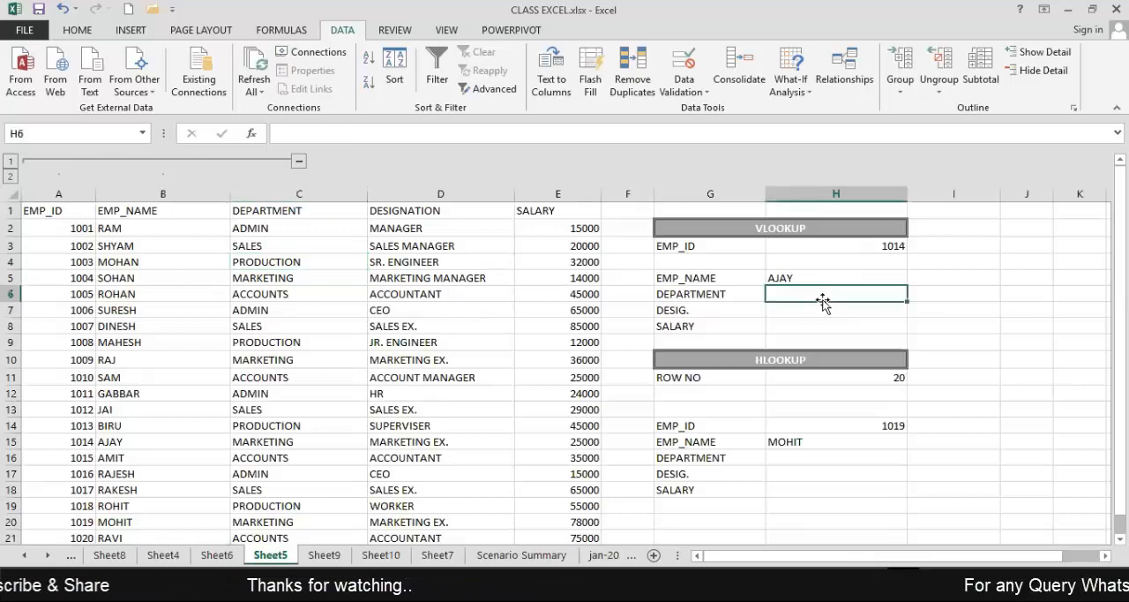
{"action": "key", "text": "Right"}
{"action": "key", "text": "Right"}
{"action": "key", "text": "Right"}
{"action": "key", "text": "Right"}
{"action": "key", "text": "Right"}
{"action": "key", "text": "Right"}
{"action": "key", "text": "Right"}
{"action": "key", "text": "Right"}
{"action": "key", "text": "Right"}
{"action": "key", "text": "Right"}
{"action": "key", "text": "Right"}
{"action": "key", "text": "Right"}
{"action": "key", "text": "Right"}
{"action": "key", "text": "Right"}
{"action": "key", "text": "Right"}
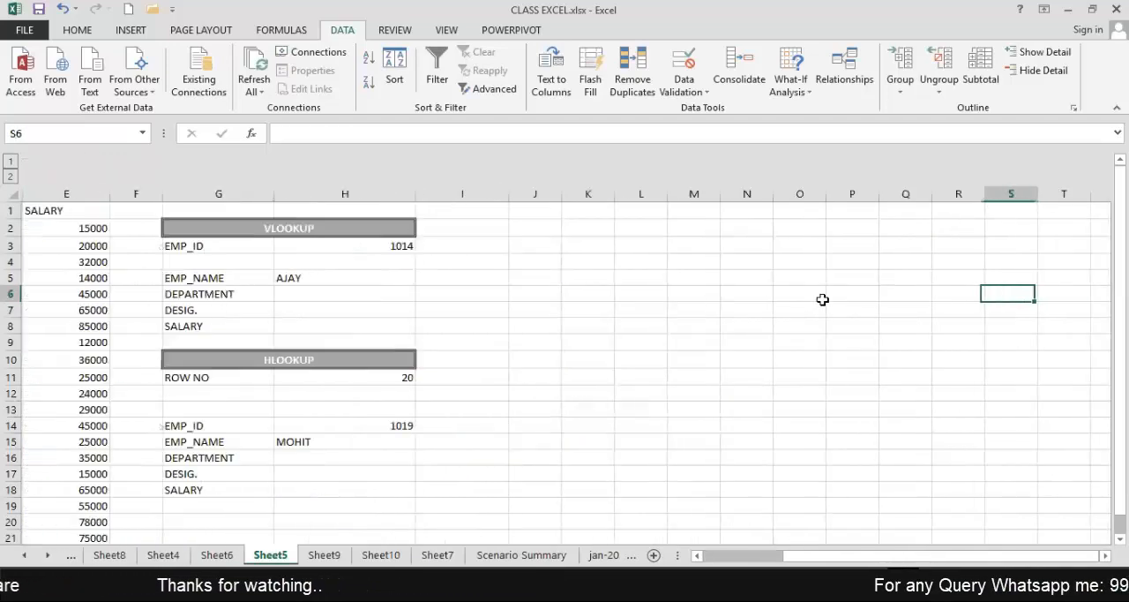
{"action": "key", "text": "Right"}
{"action": "key", "text": "Right"}
{"action": "key", "text": "Right"}
{"action": "key", "text": "Right"}
{"action": "key", "text": "Right"}
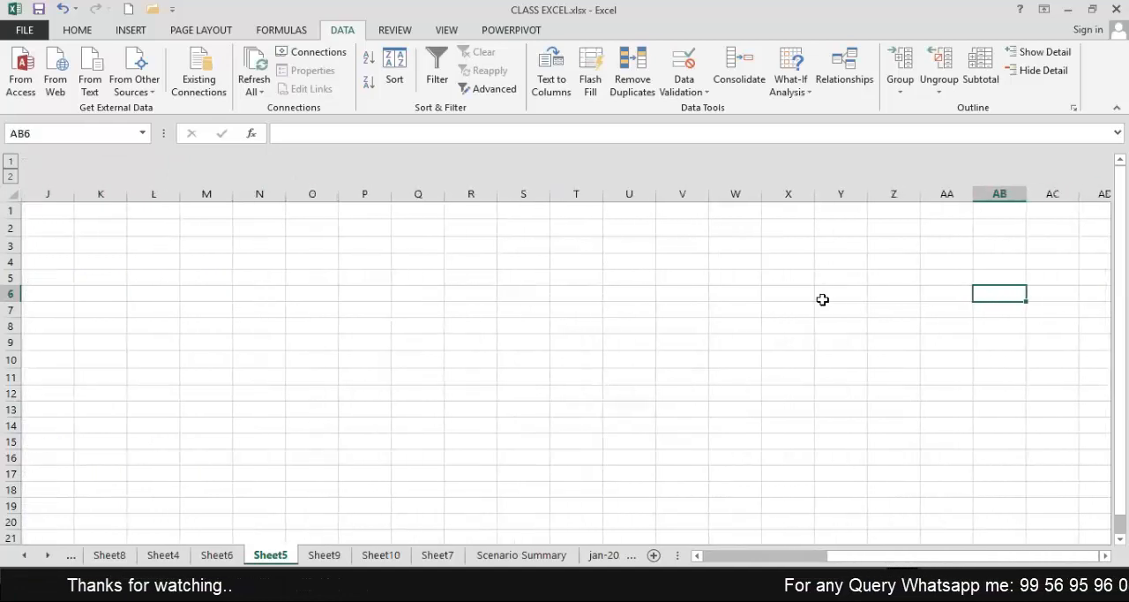
{"action": "key", "text": "Left"}
{"action": "key", "text": "Left"}
{"action": "key", "text": "Left"}
{"action": "key", "text": "Left"}
{"action": "key", "text": "Left"}
{"action": "key", "text": "Left"}
{"action": "key", "text": "Left"}
{"action": "key", "text": "Left"}
{"action": "key", "text": "Left"}
{"action": "key", "text": "Left"}
{"action": "key", "text": "Left"}
{"action": "key", "text": "Left"}
{"action": "key", "text": "Left"}
{"action": "key", "text": "Left"}
{"action": "key", "text": "Left"}
{"action": "key", "text": "Left"}
{"action": "key", "text": "Left"}
{"action": "key", "text": "Left"}
{"action": "key", "text": "Left"}
{"action": "key", "text": "Left"}
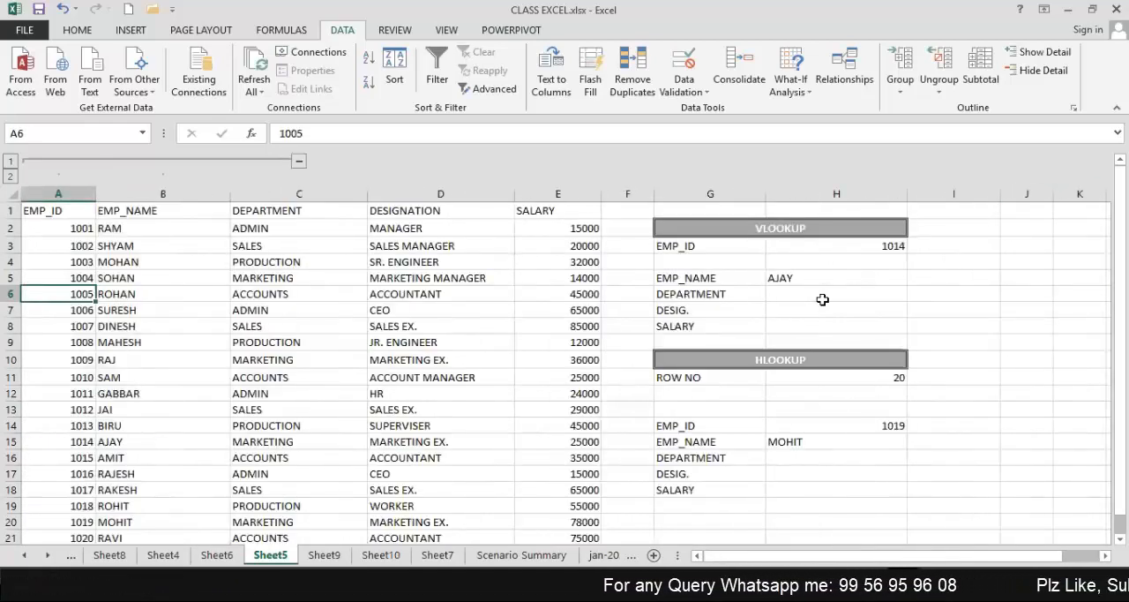
Ungroup the EMP_ID and EMP_NAME columns of the employee table.
{"action": "left_click", "coordinate": [58, 192]}
{"action": "left_click_drag", "start_coordinate": [132, 196], "coordinate": [159, 194]}
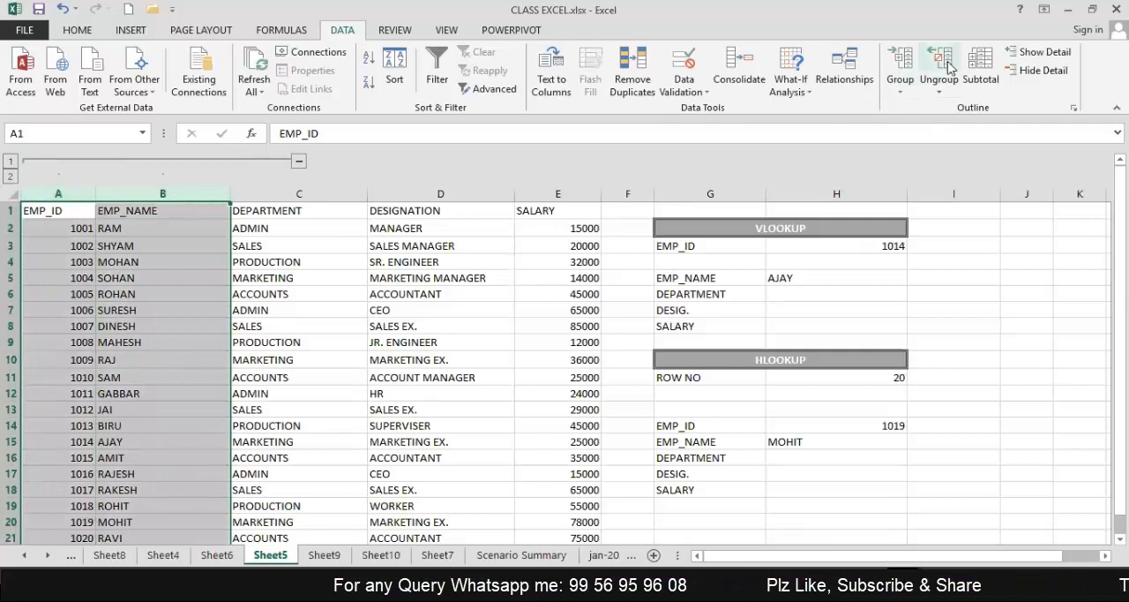
{"action": "left_click", "coordinate": [939, 60]}
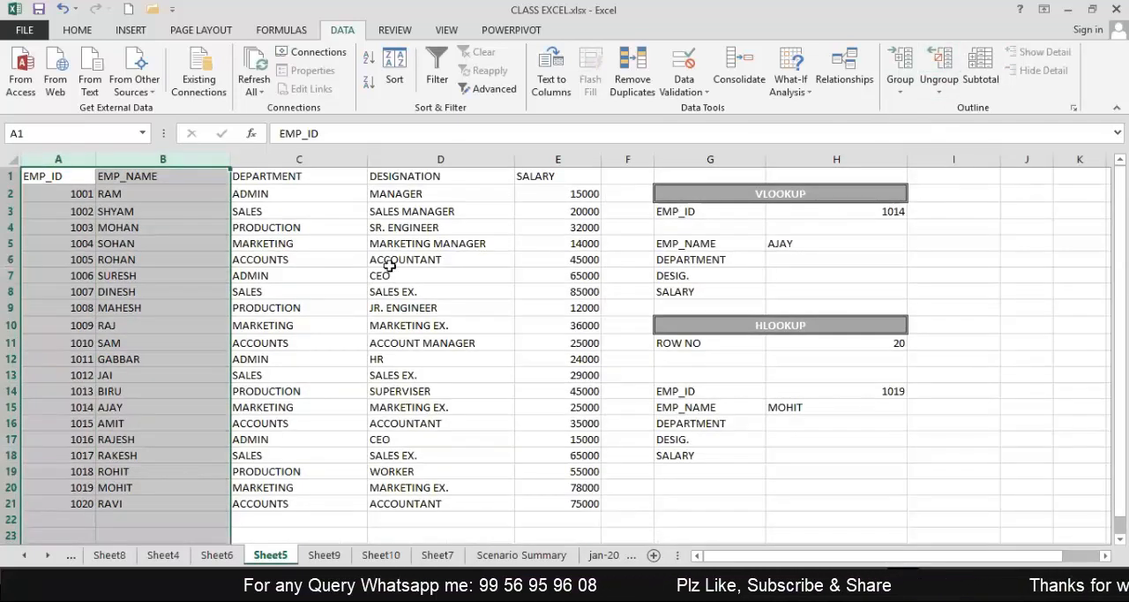
{"action": "left_click", "coordinate": [323, 258]}
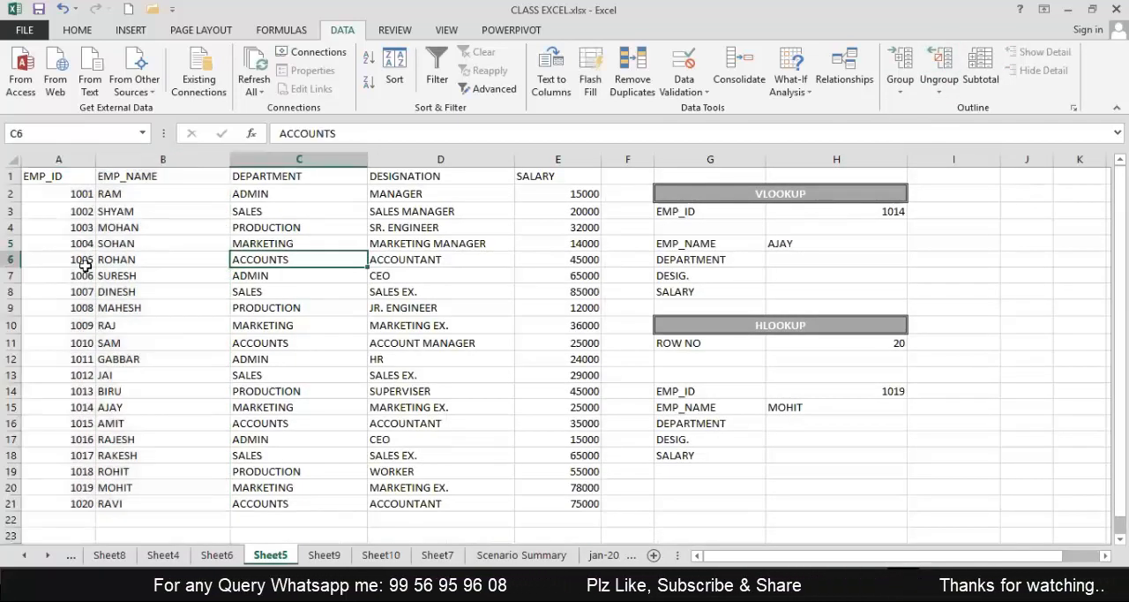
{"action": "left_click", "coordinate": [173, 308]}
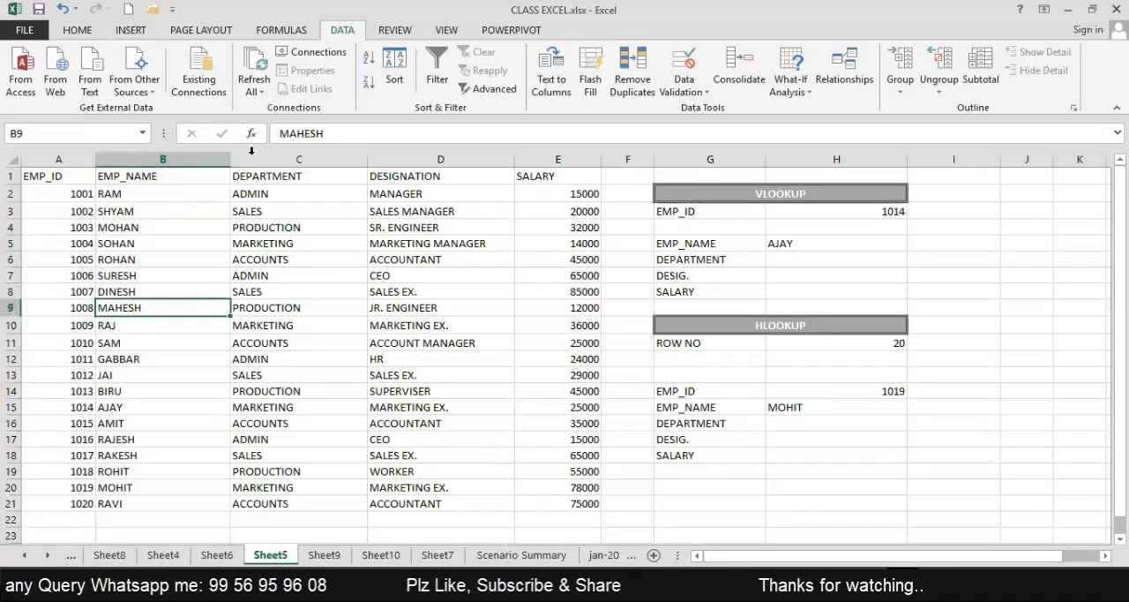
Sort the employee table by DEPARTMENT in ascending order, expanding the selection so whole records move together.
{"action": "left_click", "coordinate": [272, 158]}
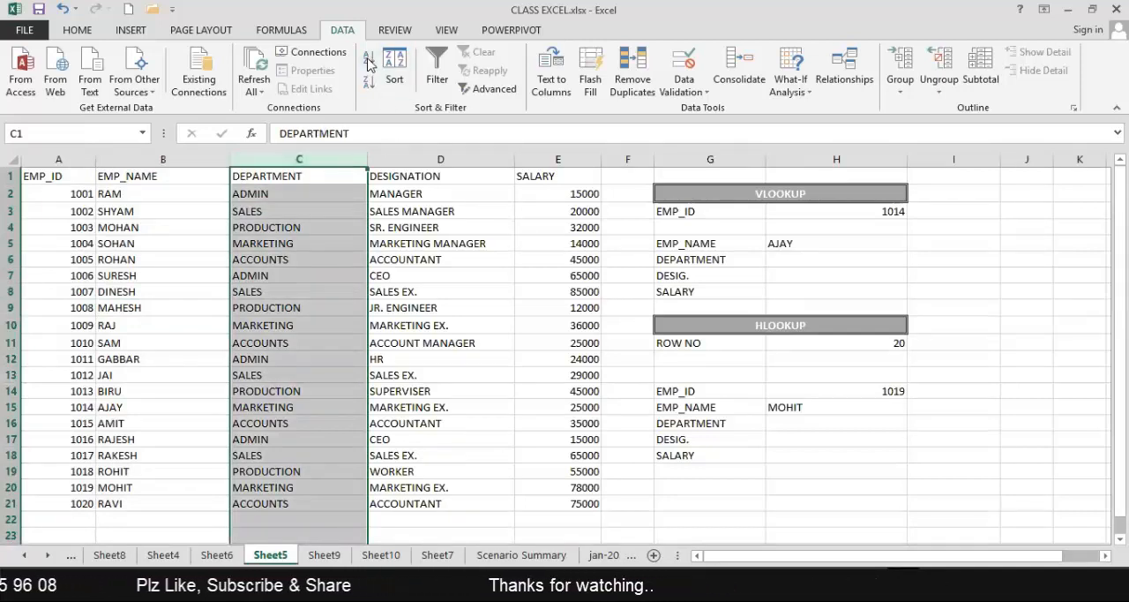
{"action": "left_click", "coordinate": [369, 64]}
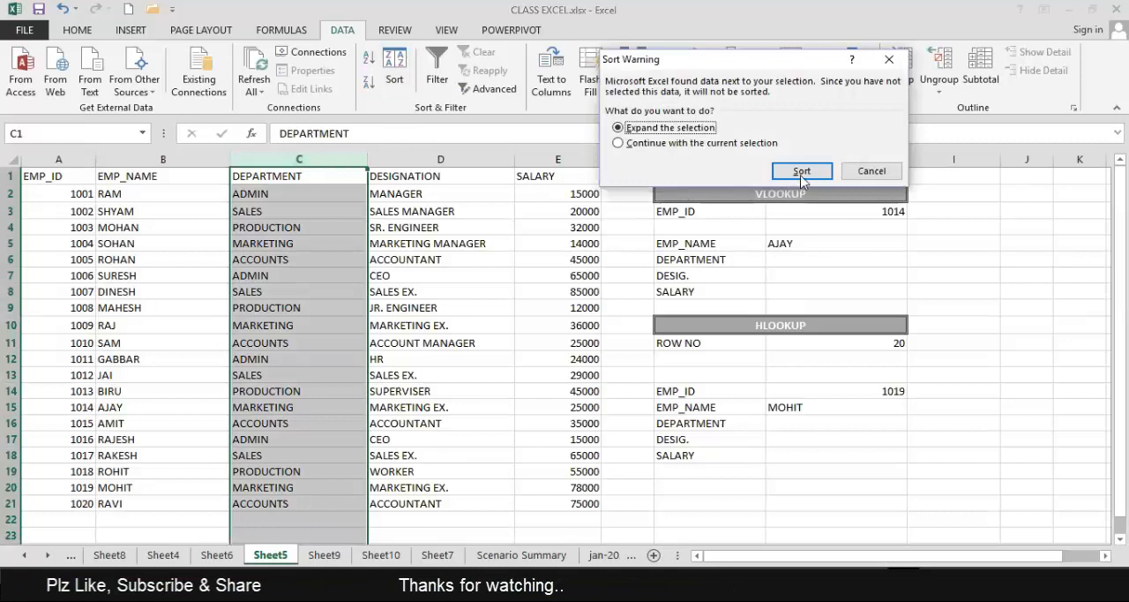
{"action": "left_click", "coordinate": [681, 143]}
{"action": "left_click", "coordinate": [674, 128]}
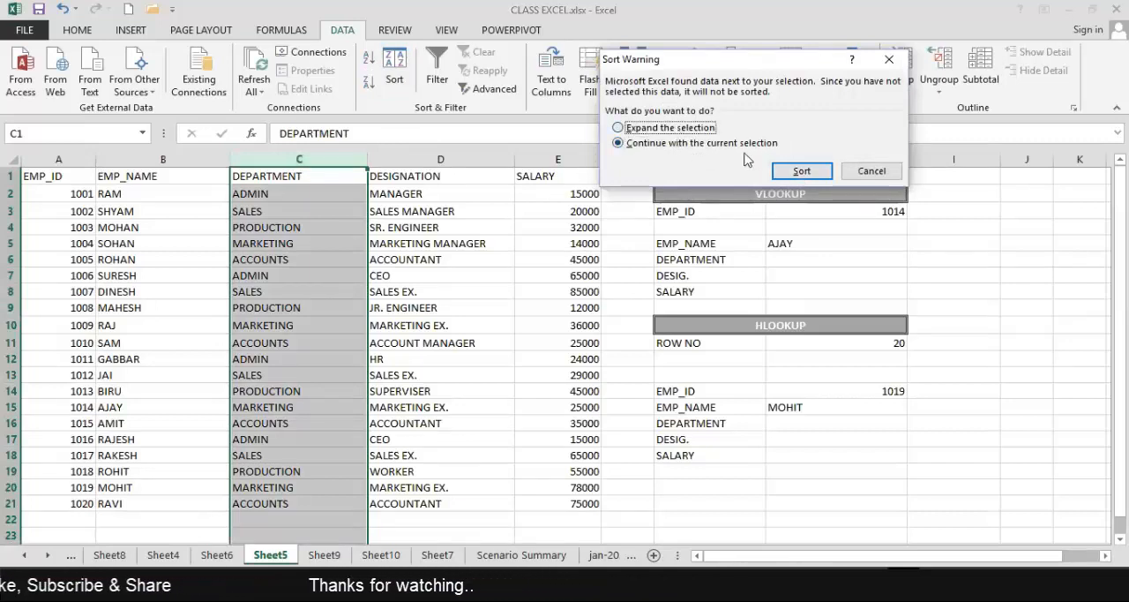
{"action": "left_click", "coordinate": [797, 172]}
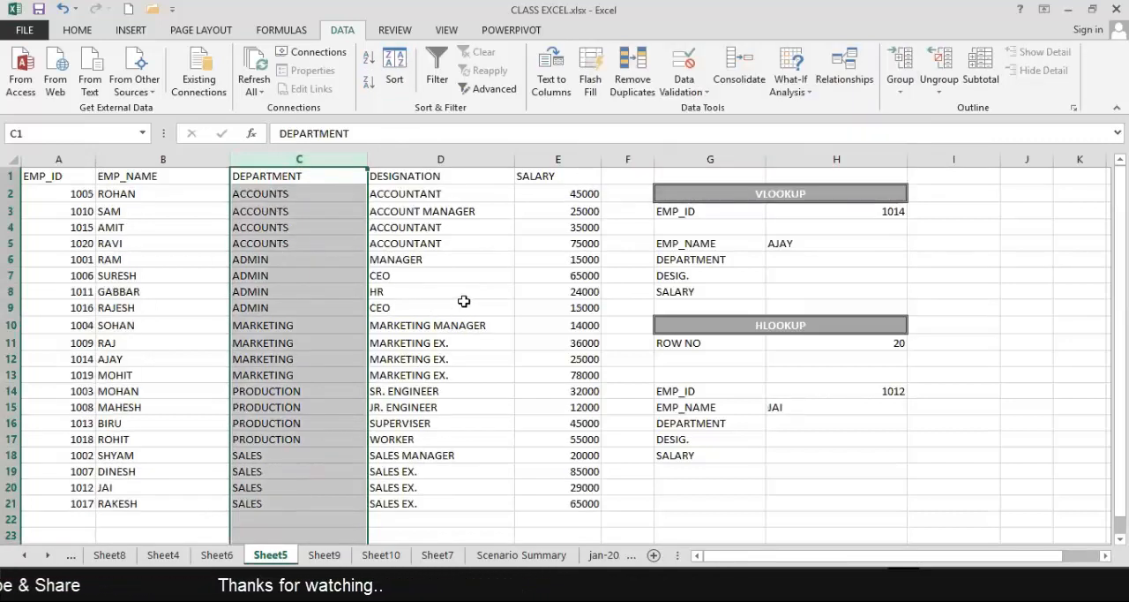
{"action": "left_click", "coordinate": [464, 302]}
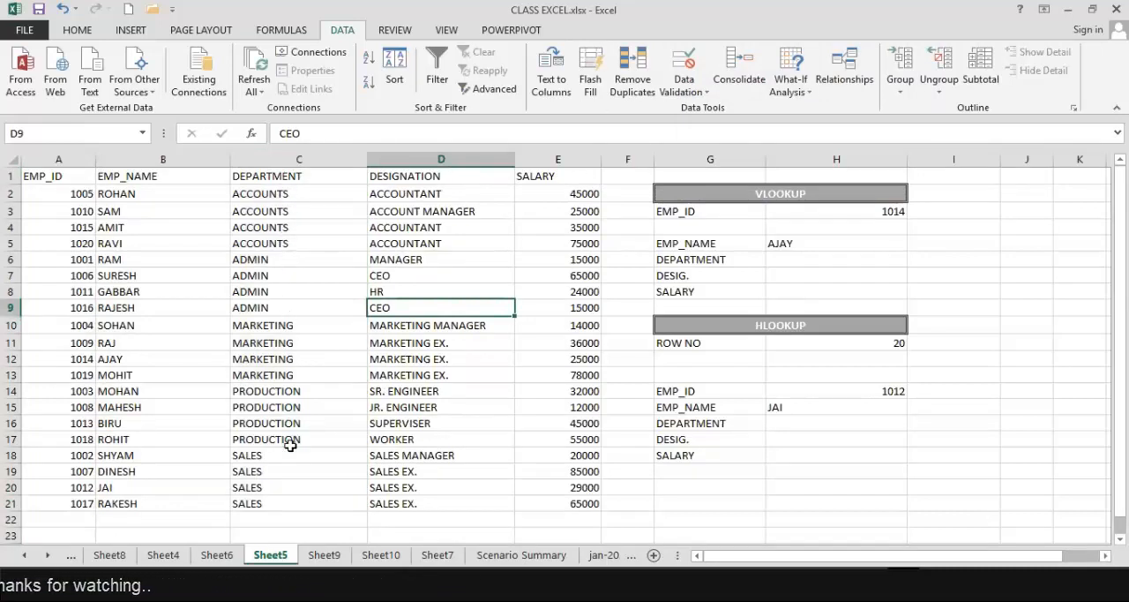
{"action": "scroll", "coordinate": [278, 406], "scroll_direction": "down", "scroll_amount": 3}
{"action": "scroll", "coordinate": [280, 344], "scroll_direction": "up", "scroll_amount": 3}
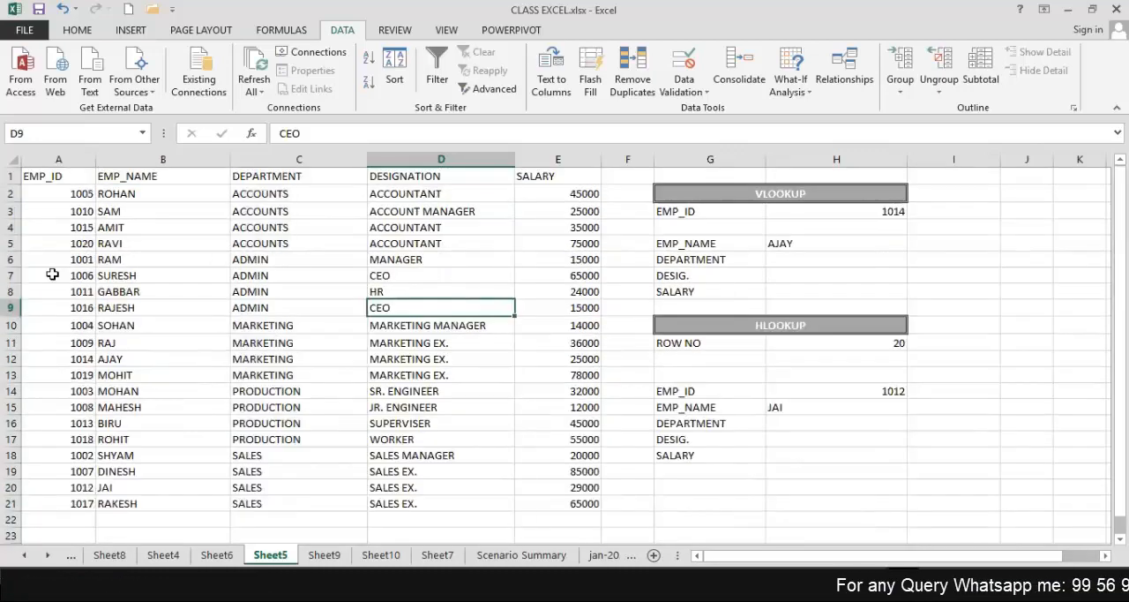
Try to sort the four ACCOUNTS rows, rows 2 to 5, of the employee table.
{"action": "left_click_drag", "start_coordinate": [10, 195], "coordinate": [7, 240]}
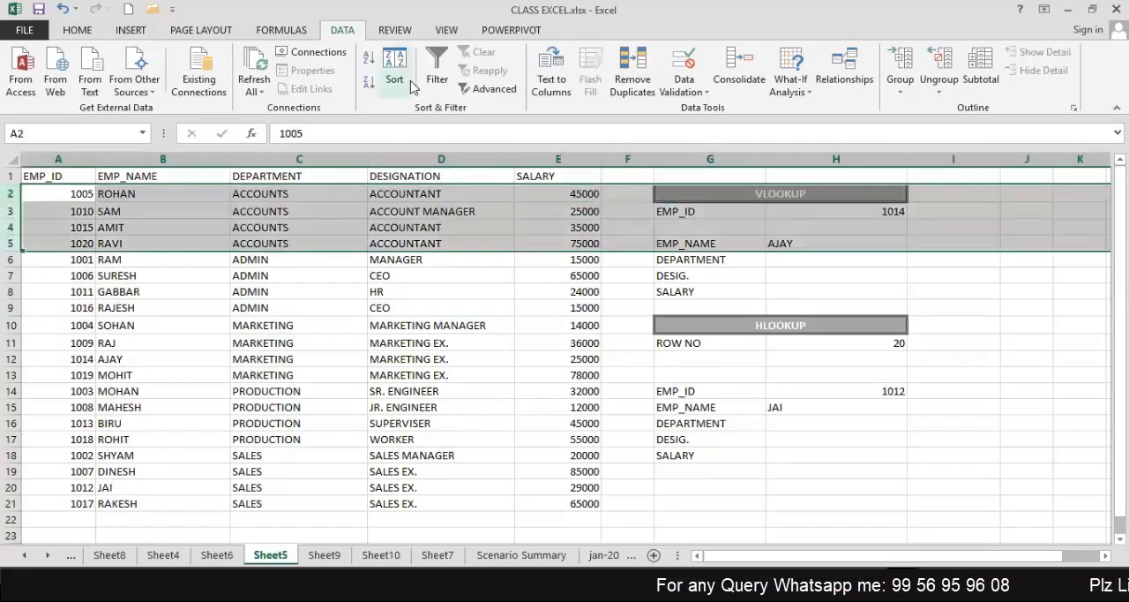
{"action": "left_click", "coordinate": [410, 83]}
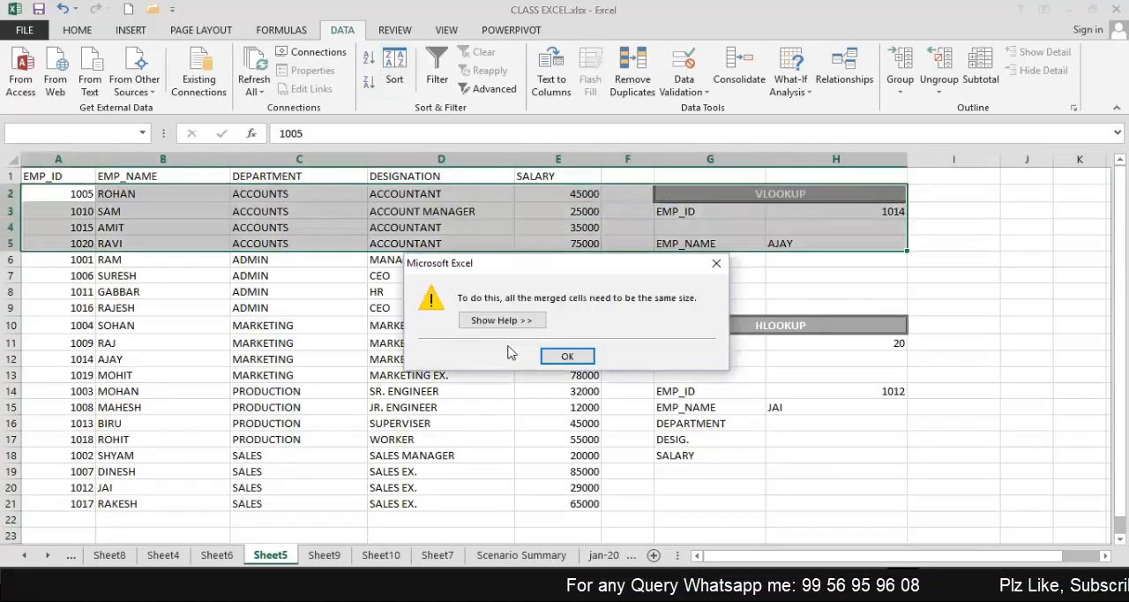
{"action": "left_click", "coordinate": [719, 265]}
{"action": "left_click", "coordinate": [953, 291]}
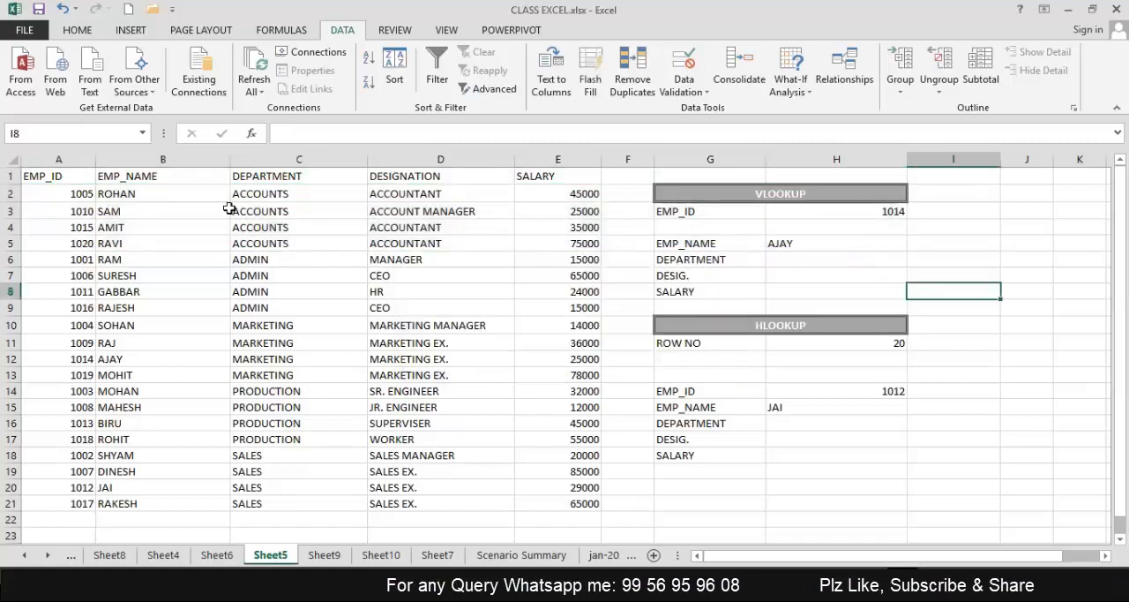
Copy the employee table A1:E21 and paste it at cell A1 of a new worksheet.
{"action": "left_click_drag", "start_coordinate": [36, 177], "coordinate": [578, 510]}
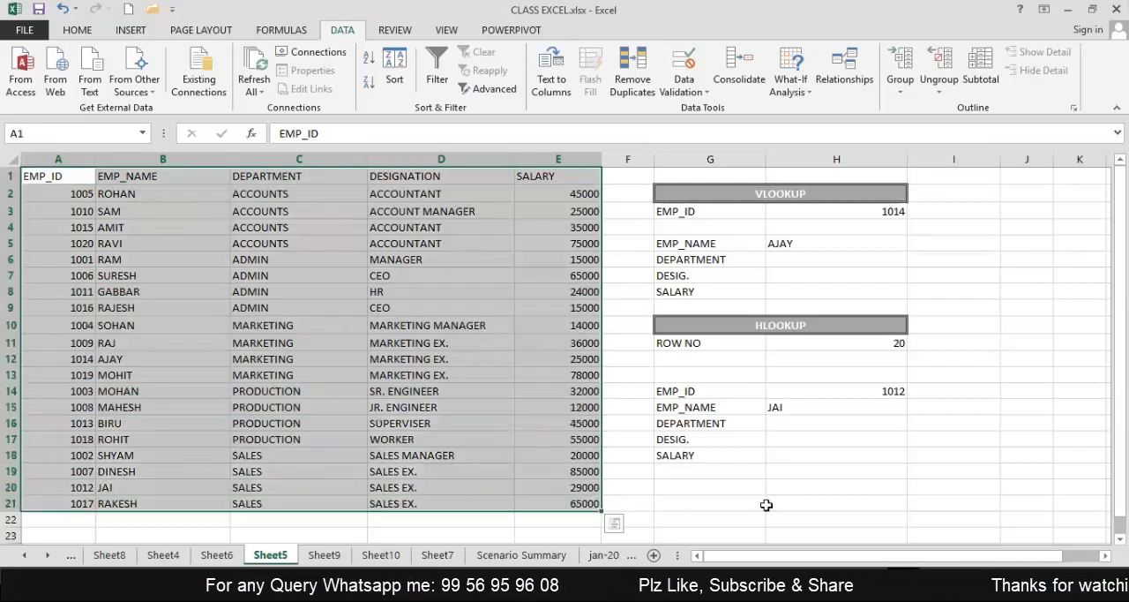
{"action": "key", "text": "ctrl+c"}
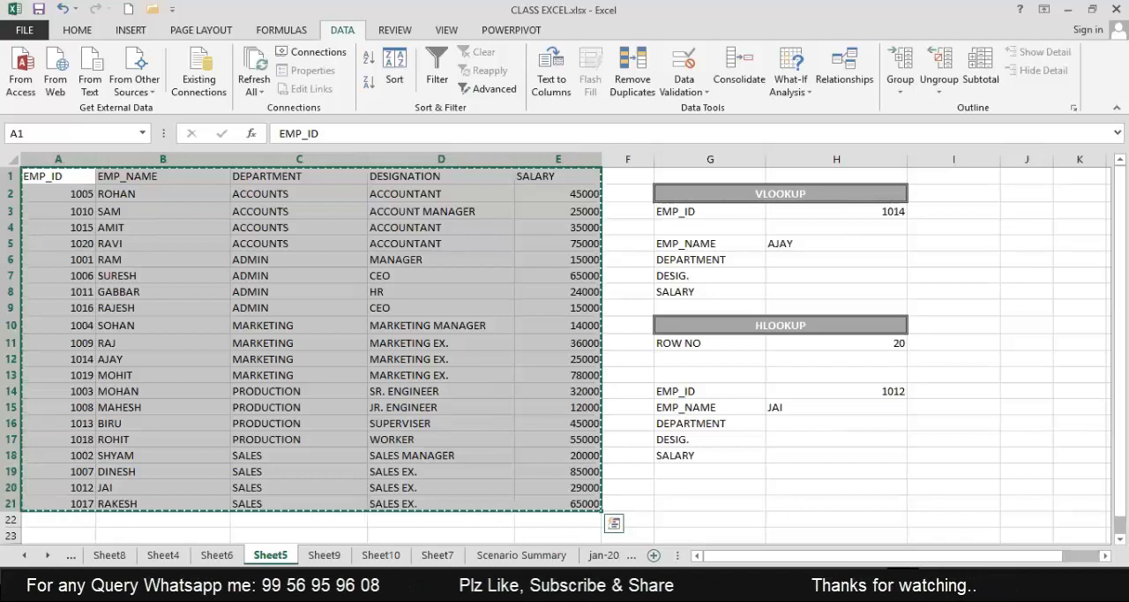
{"action": "left_click", "coordinate": [654, 555]}
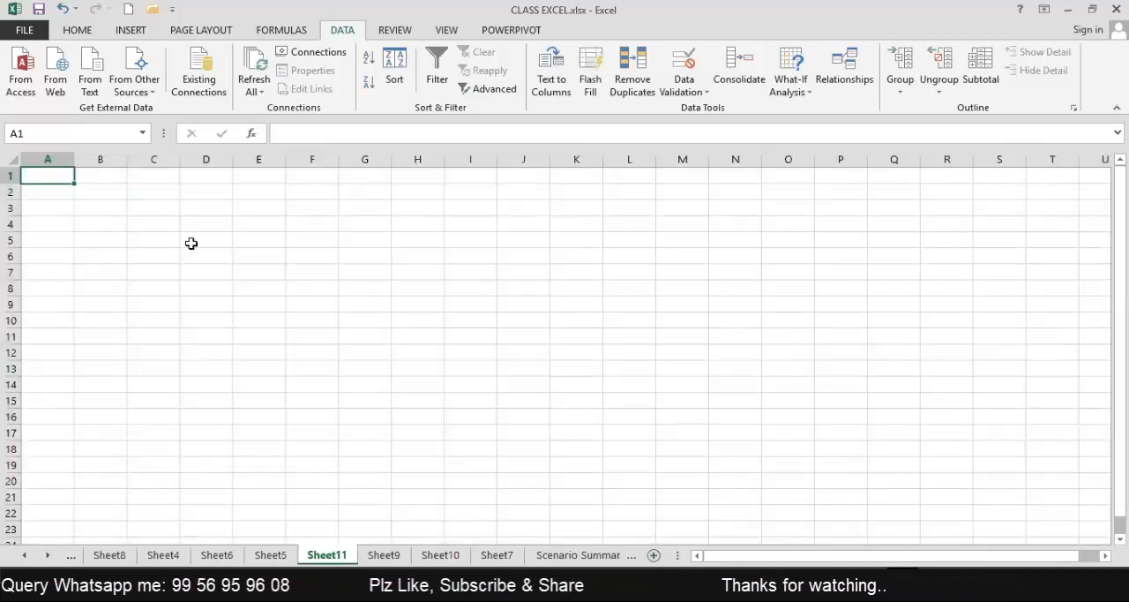
{"action": "key", "text": "ctrl+v"}
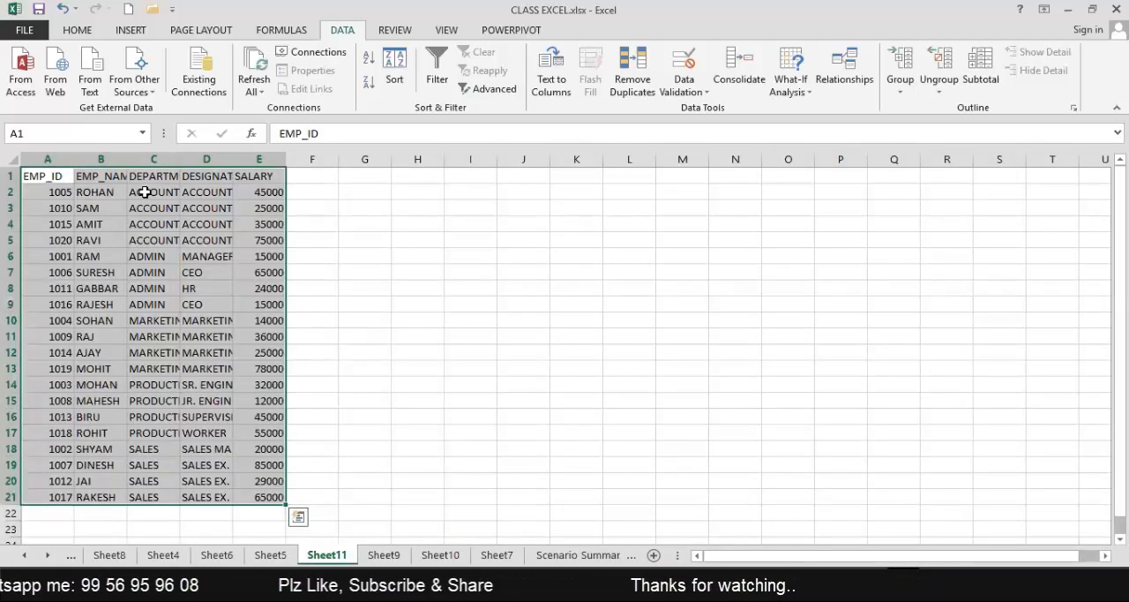
Widen columns A to E of the pasted table evenly, and widen the DESIGNATION column further to fit its longest entries.
{"action": "double_click", "coordinate": [287, 157]}
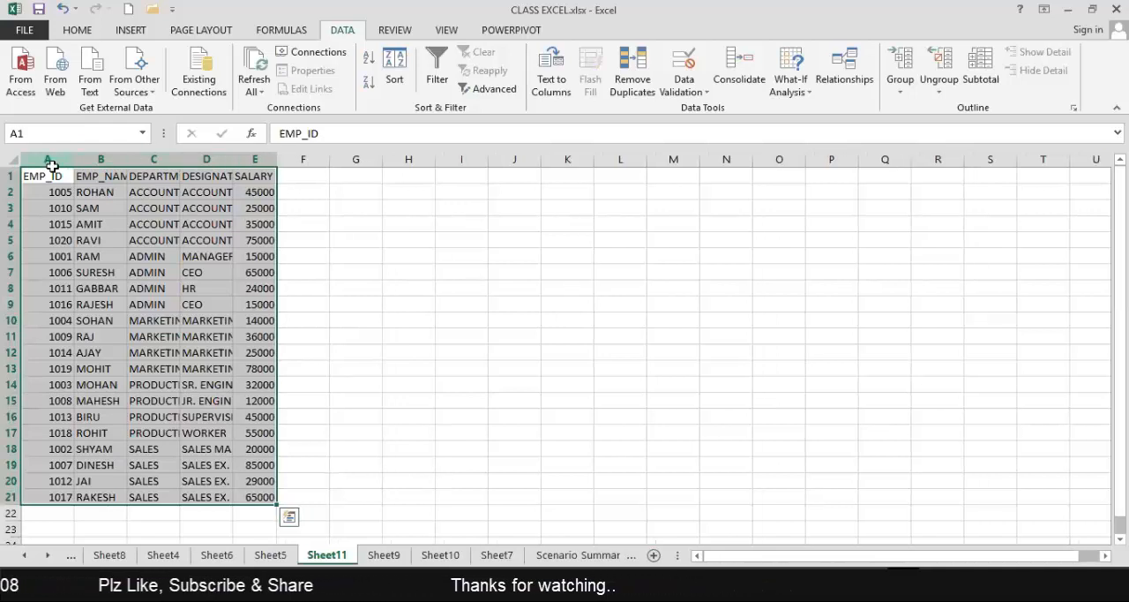
{"action": "left_click_drag", "start_coordinate": [52, 165], "coordinate": [58, 168]}
{"action": "left_click_drag", "start_coordinate": [246, 174], "coordinate": [275, 158]}
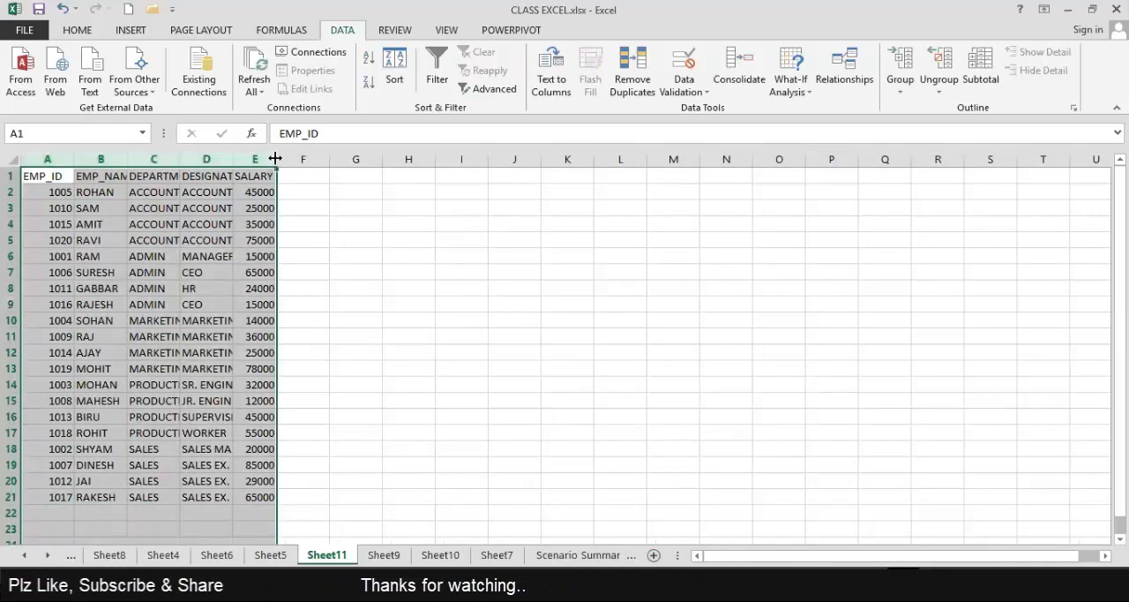
{"action": "double_click", "coordinate": [275, 158]}
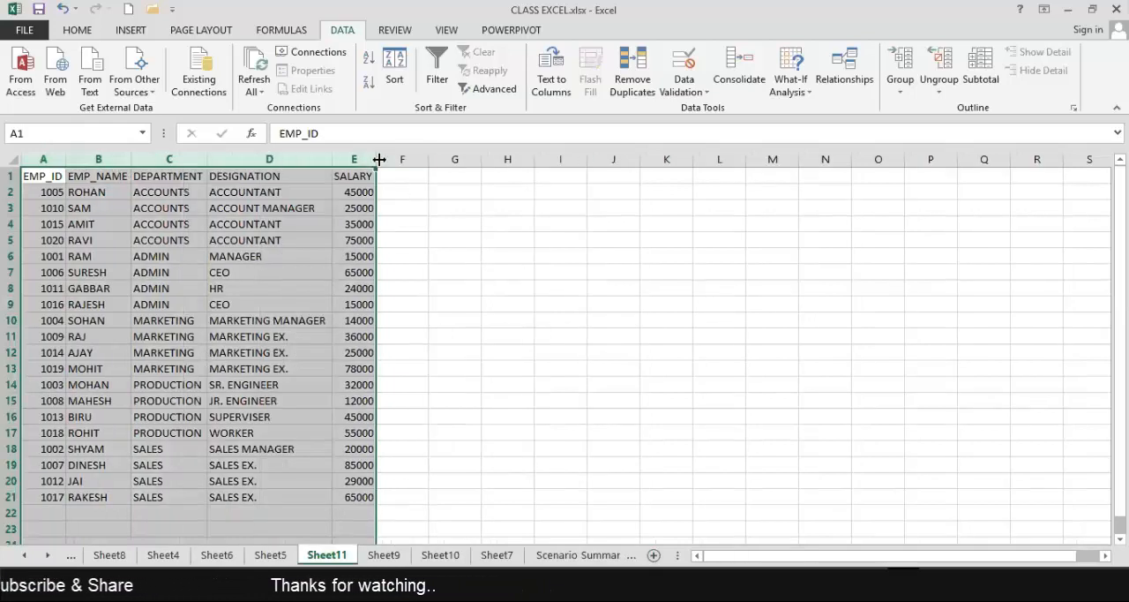
{"action": "left_click_drag", "start_coordinate": [398, 159], "coordinate": [335, 159]}
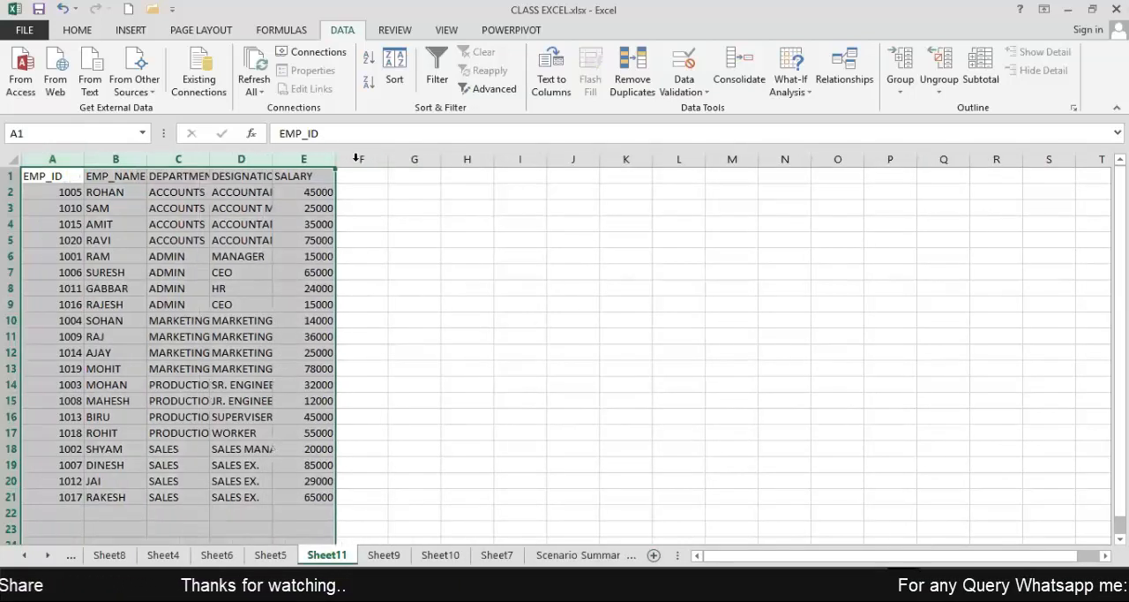
{"action": "left_click_drag", "start_coordinate": [491, 170], "coordinate": [491, 171]}
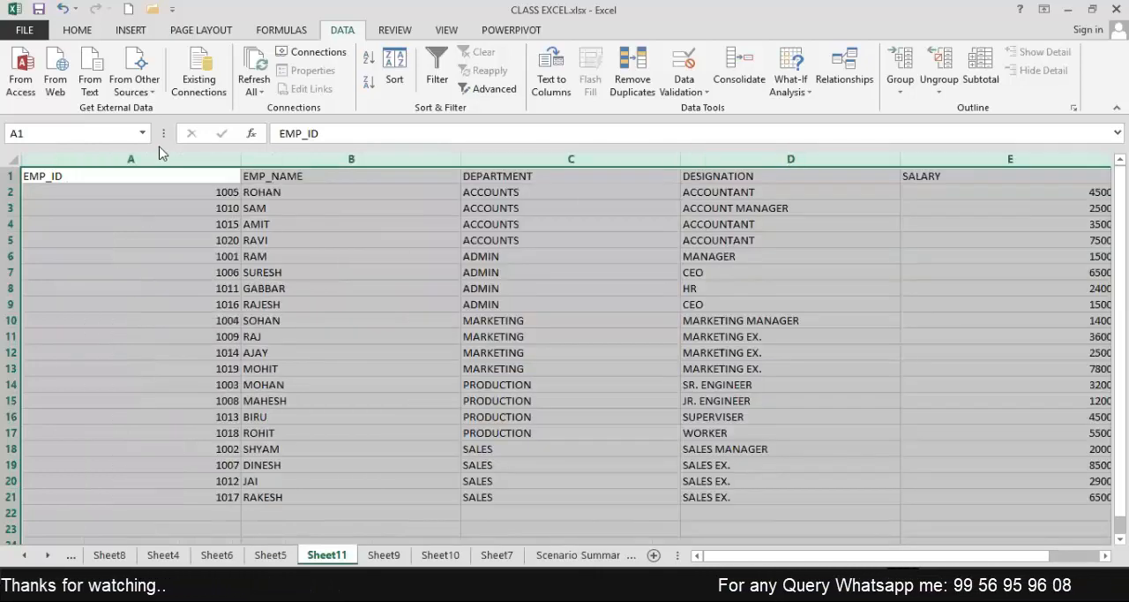
{"action": "double_click", "coordinate": [238, 158]}
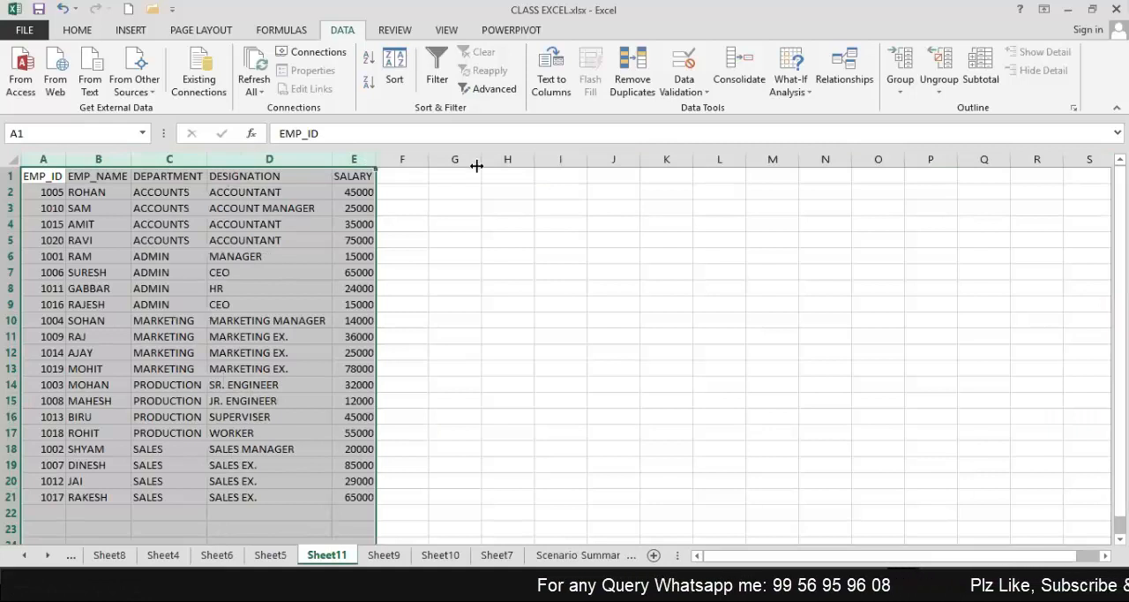
{"action": "left_click_drag", "start_coordinate": [438, 167], "coordinate": [441, 165]}
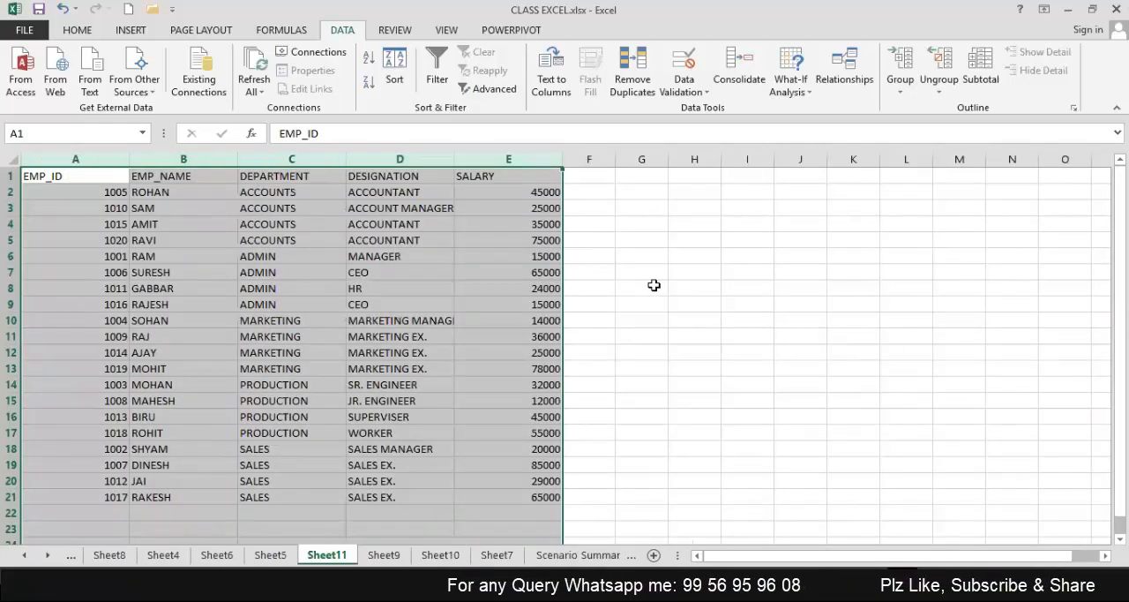
{"action": "left_click", "coordinate": [649, 284]}
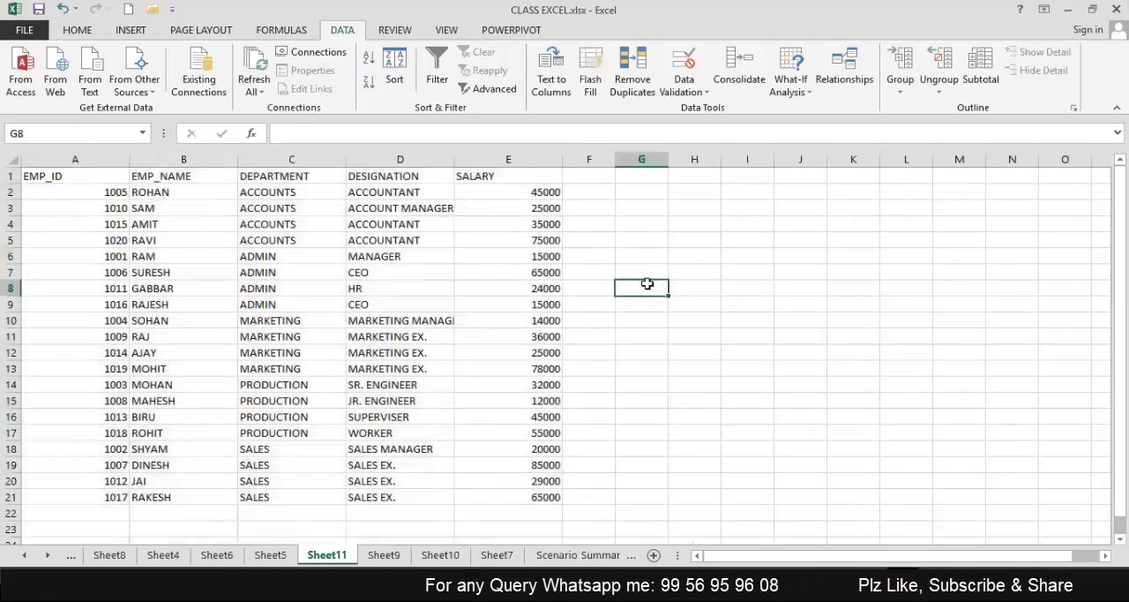
{"action": "double_click", "coordinate": [455, 159]}
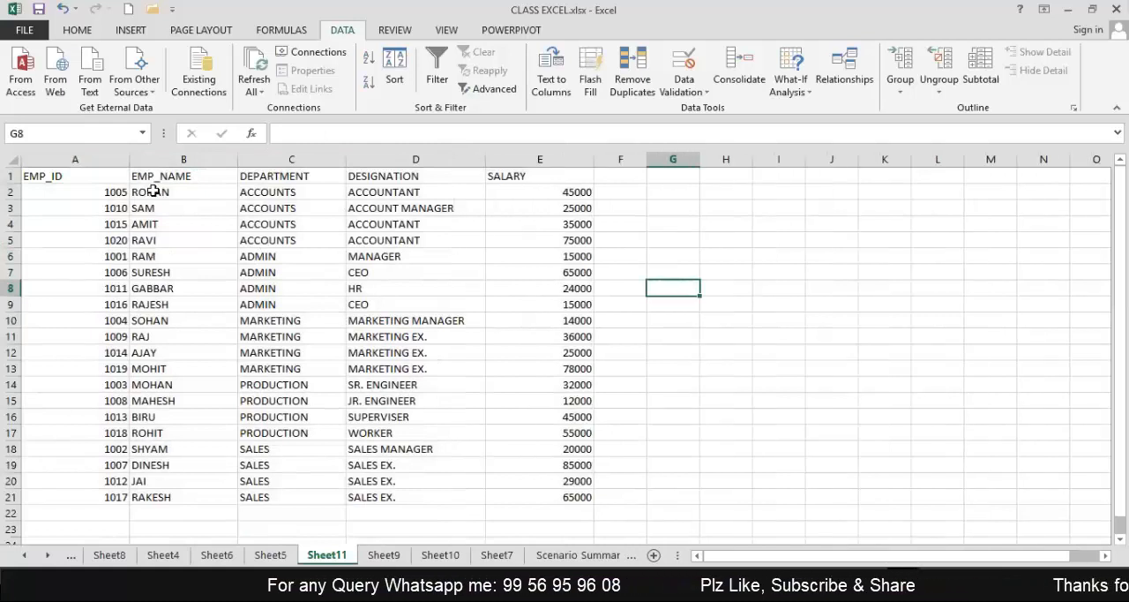
Group the ACCOUNTS rows 2 to 5 of the copied table and collapse the group.
{"action": "left_click", "coordinate": [17, 195]}
{"action": "left_click_drag", "start_coordinate": [389, 244], "coordinate": [392, 240]}
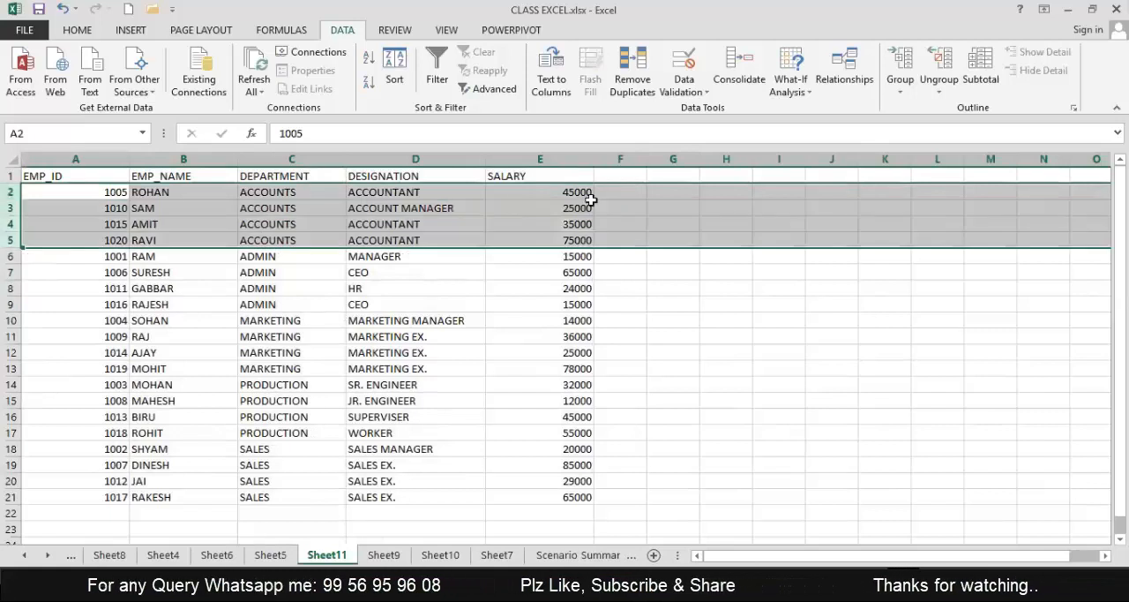
{"action": "left_click", "coordinate": [901, 63]}
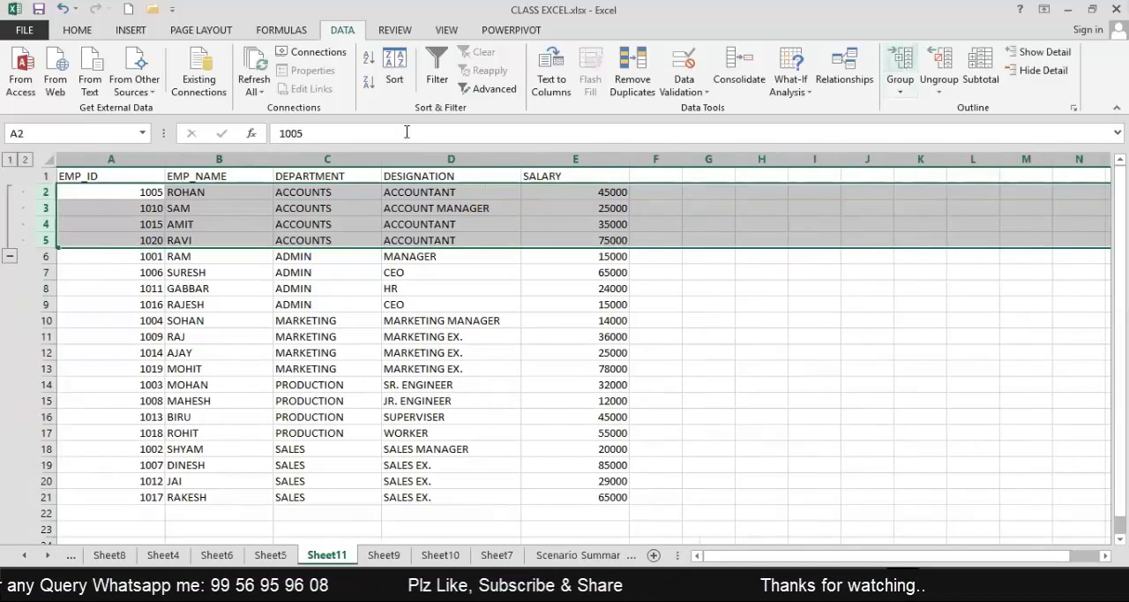
{"action": "left_click", "coordinate": [9, 258]}
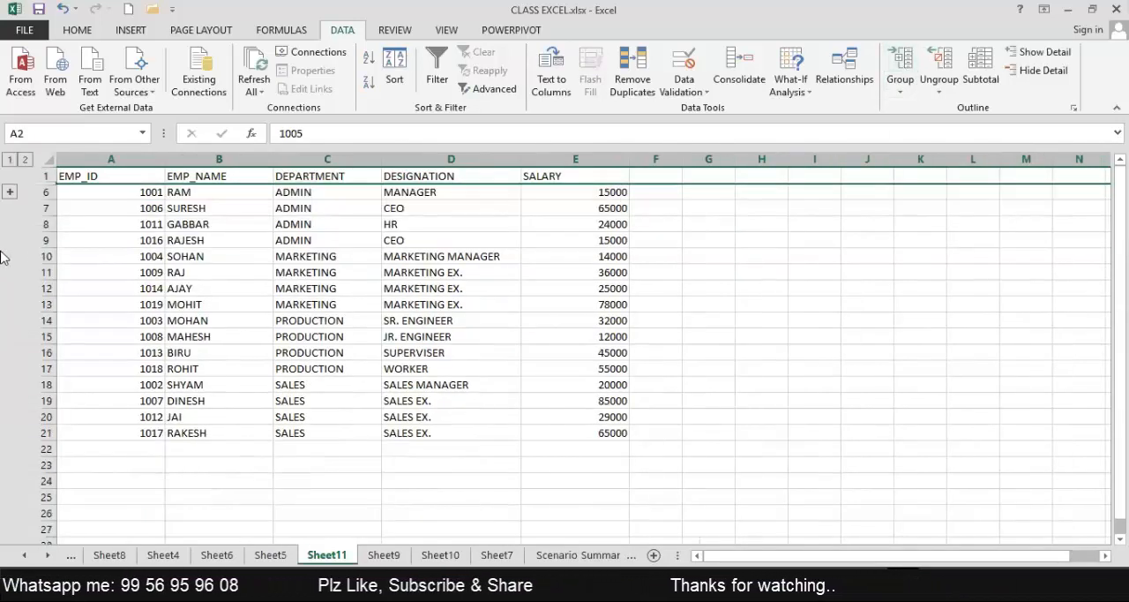
Group the ADMIN rows 6 to 9 and collapse the grouped rows.
{"action": "left_click", "coordinate": [42, 192]}
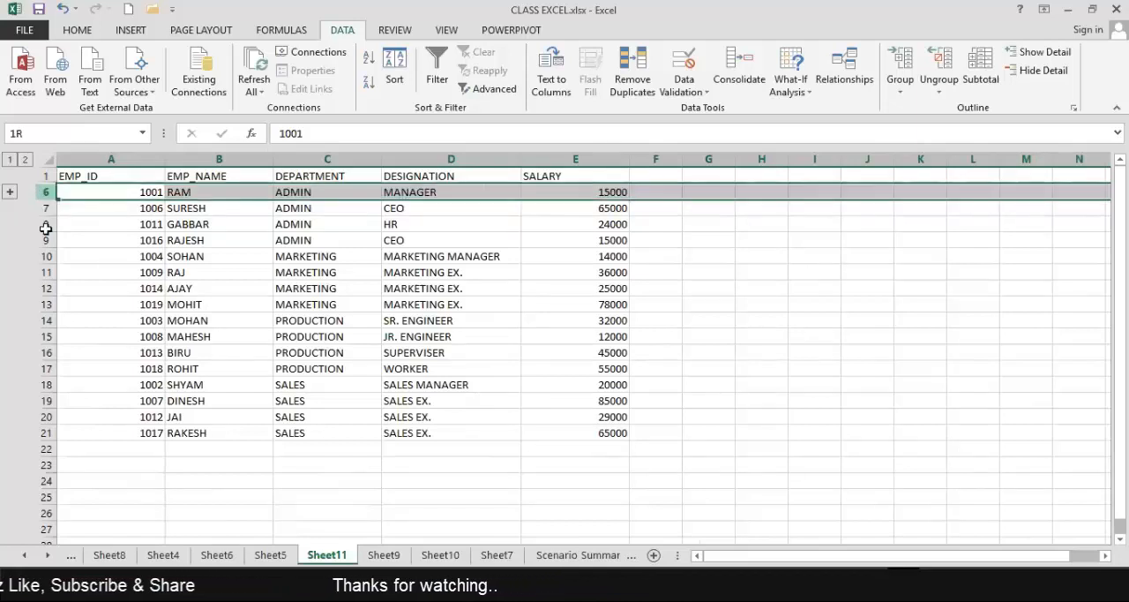
{"action": "left_click_drag", "start_coordinate": [42, 192], "coordinate": [41, 240]}
{"action": "left_click", "coordinate": [905, 67]}
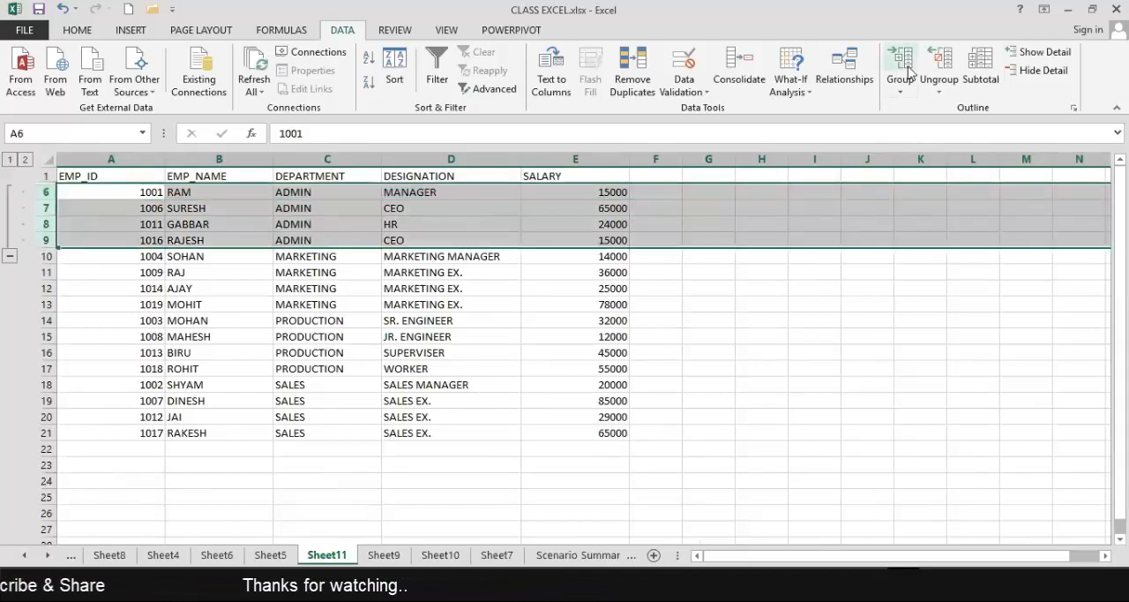
{"action": "left_click", "coordinate": [10, 256]}
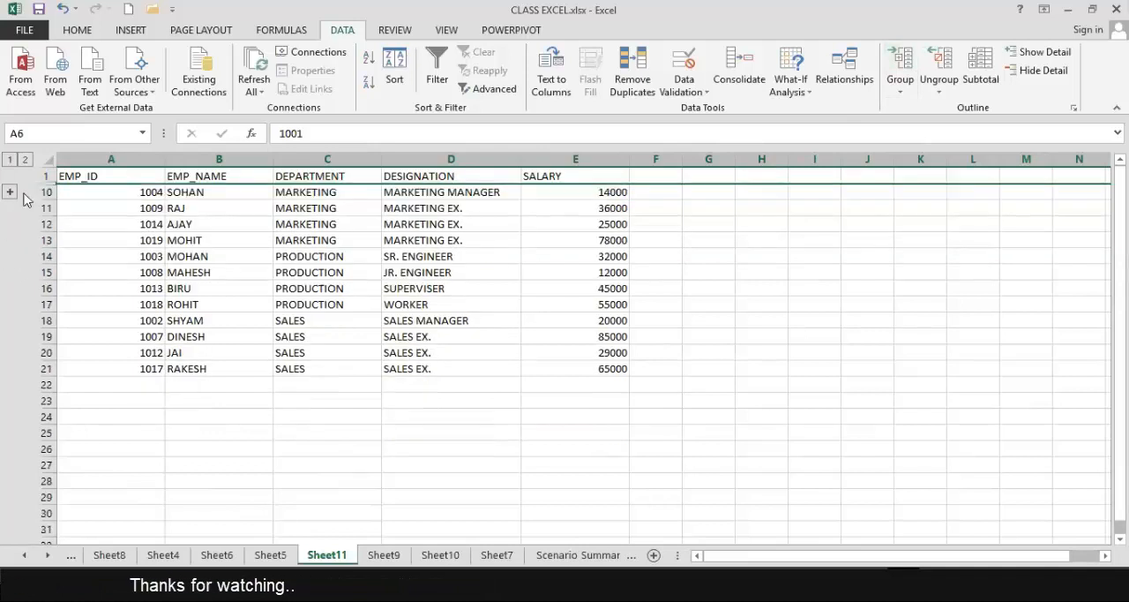
{"action": "left_click", "coordinate": [409, 431]}
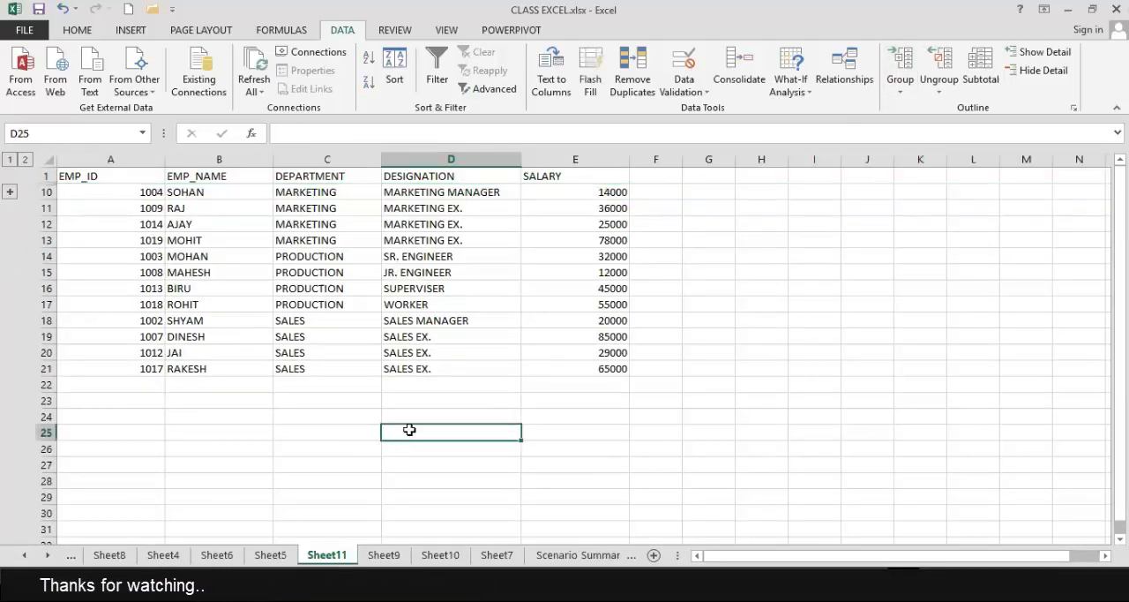
Expand the collapsed ACCOUNTS and ADMIN rows and ungroup rows 2 to 11.
{"action": "left_click", "coordinate": [10, 191]}
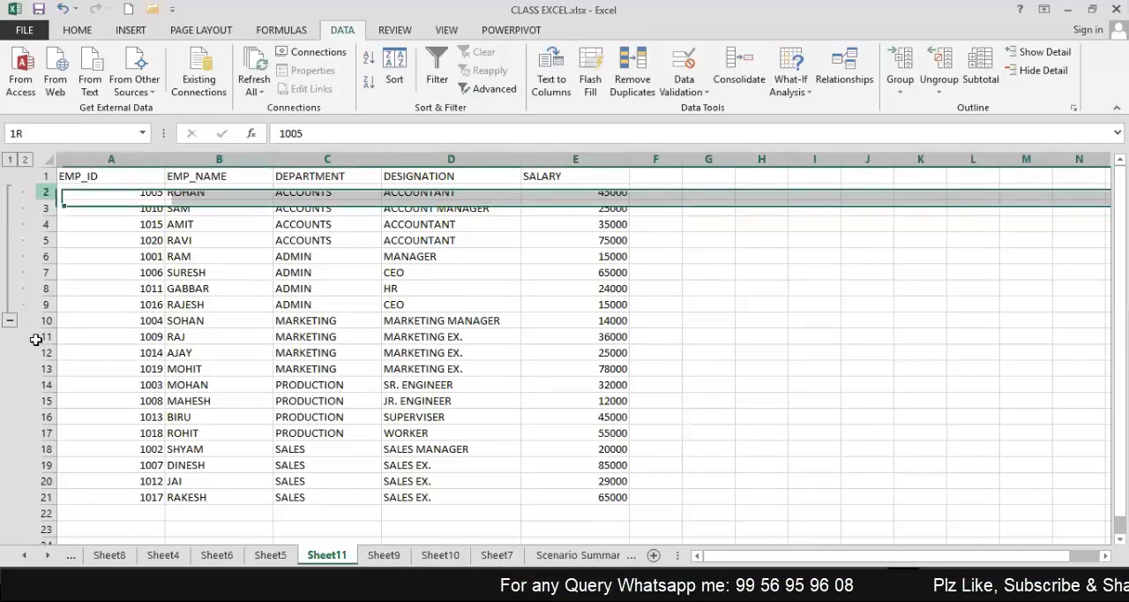
{"action": "left_click_drag", "start_coordinate": [35, 340], "coordinate": [35, 339]}
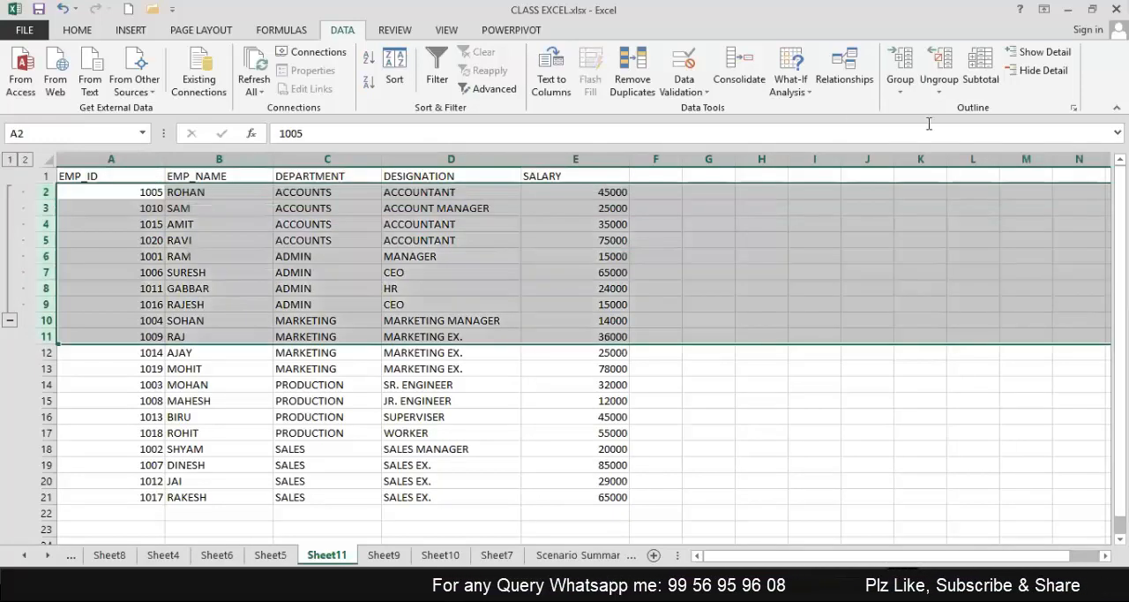
{"action": "left_click", "coordinate": [938, 64]}
{"action": "left_click", "coordinate": [388, 412]}
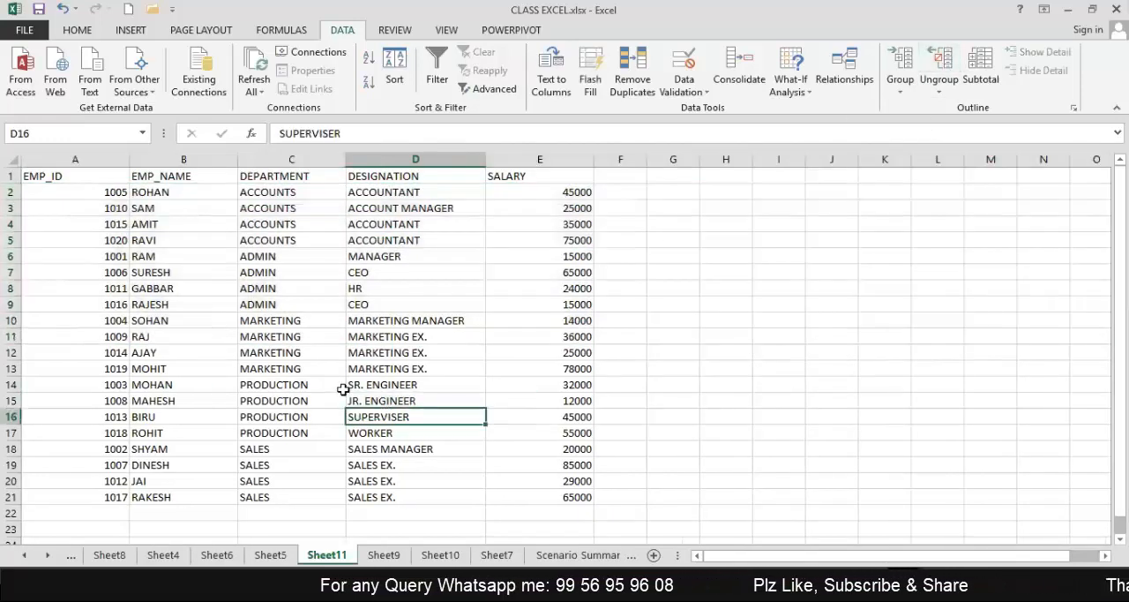
Group only the ADMIN rows 6 to 9 and collapse the group, leaving the ACCOUNTS rows ungrouped.
{"action": "left_click", "coordinate": [255, 255]}
{"action": "left_click", "coordinate": [12, 257]}
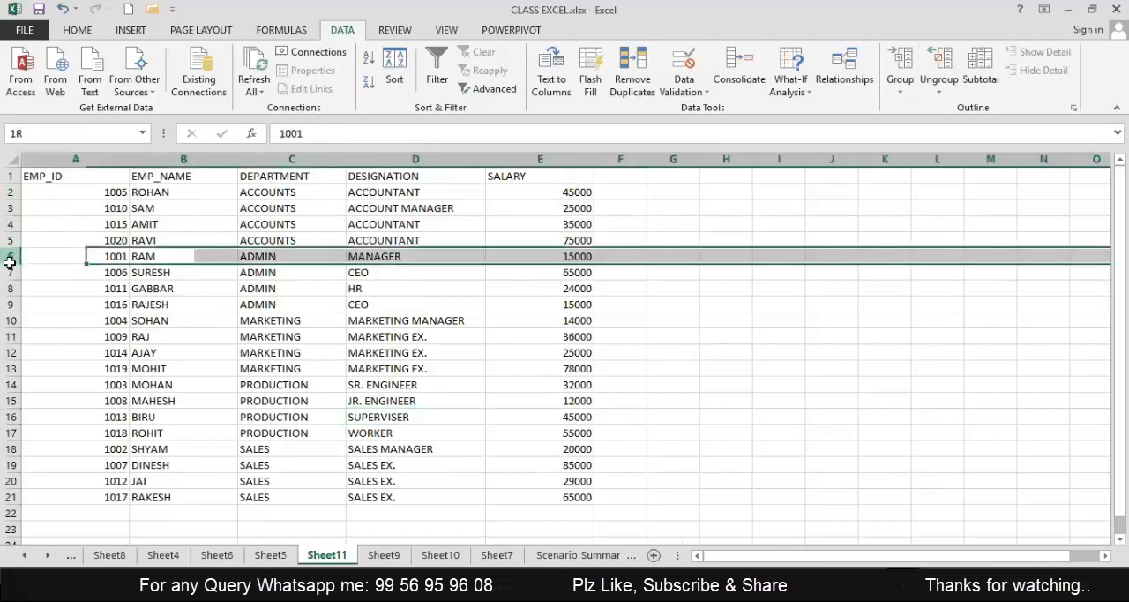
{"action": "left_click", "coordinate": [12, 300], "text": "shift"}
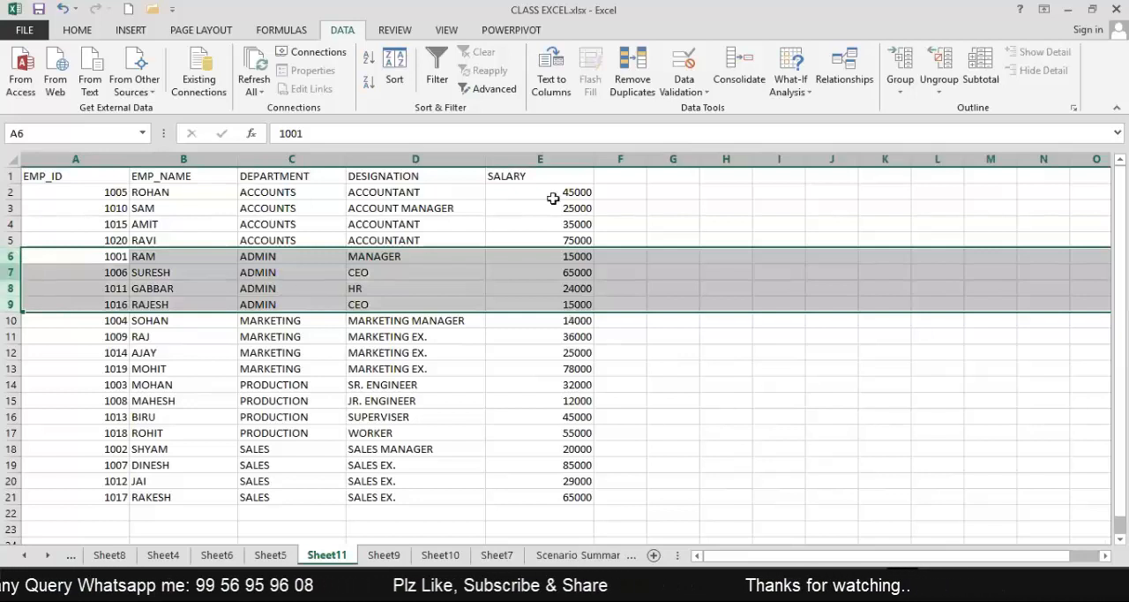
{"action": "left_click", "coordinate": [898, 71]}
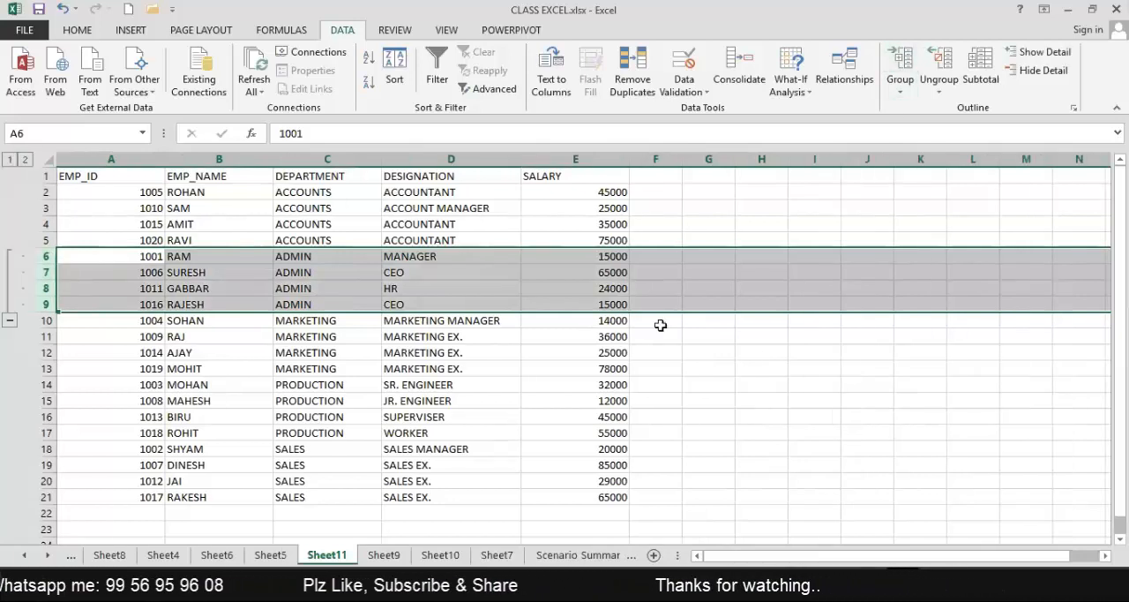
{"action": "left_click", "coordinate": [761, 379]}
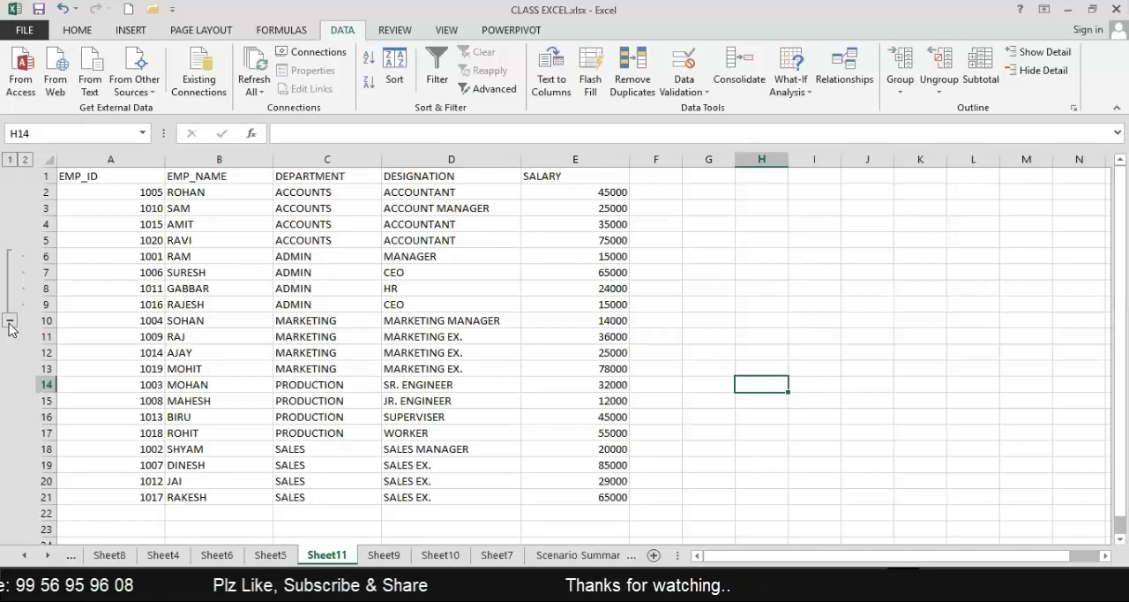
{"action": "left_click", "coordinate": [10, 323]}
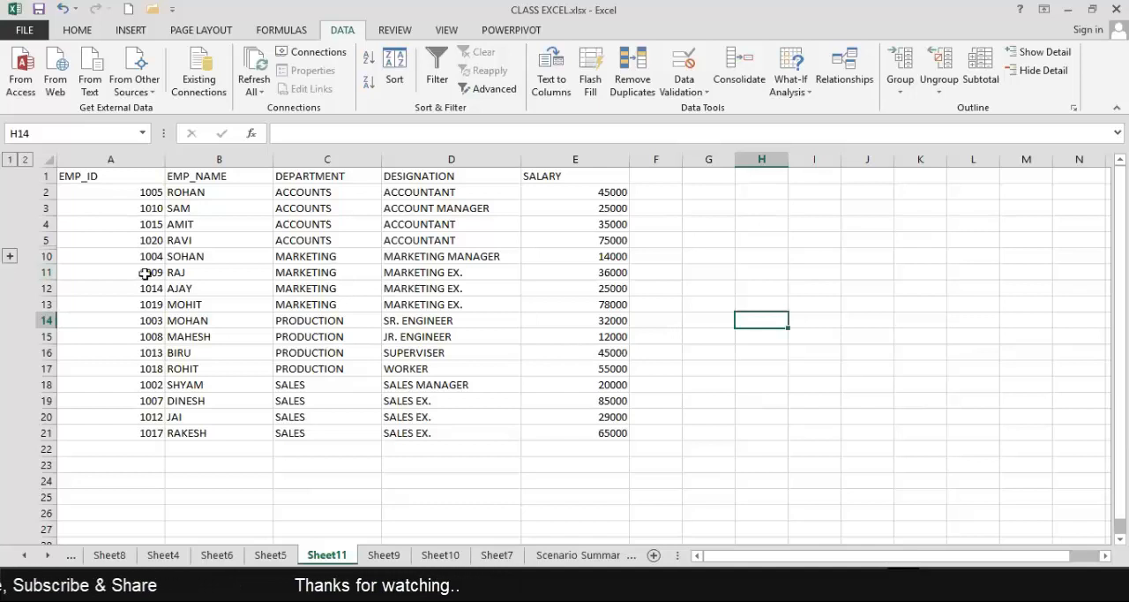
Toggle the ADMIN group open and closed, leave it expanded, and ungroup rows 6 to 9.
{"action": "left_click", "coordinate": [7, 256]}
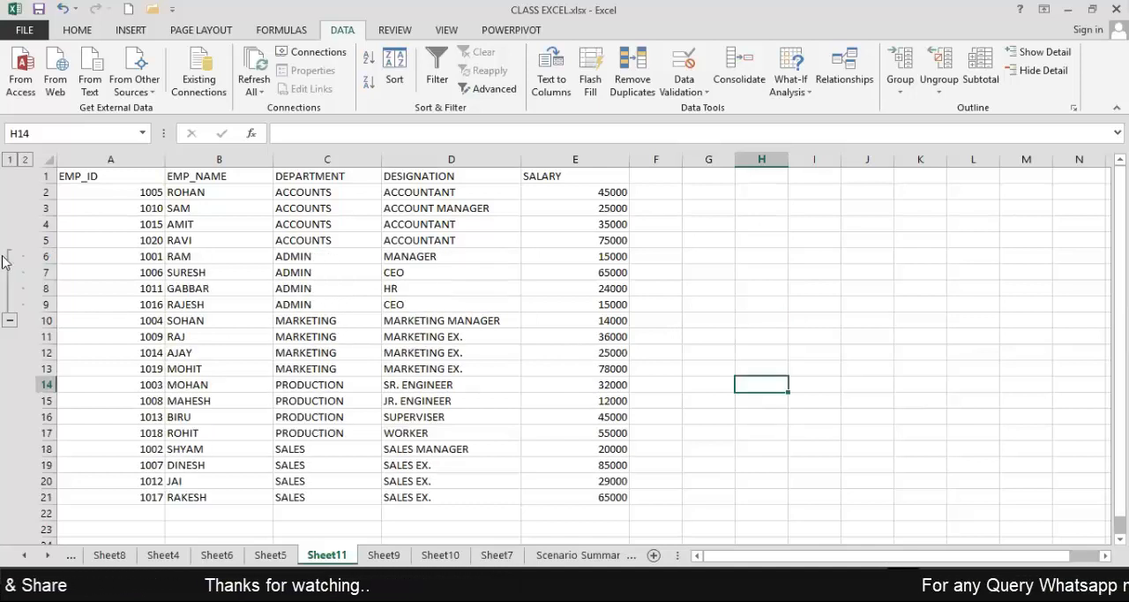
{"action": "left_click", "coordinate": [7, 322]}
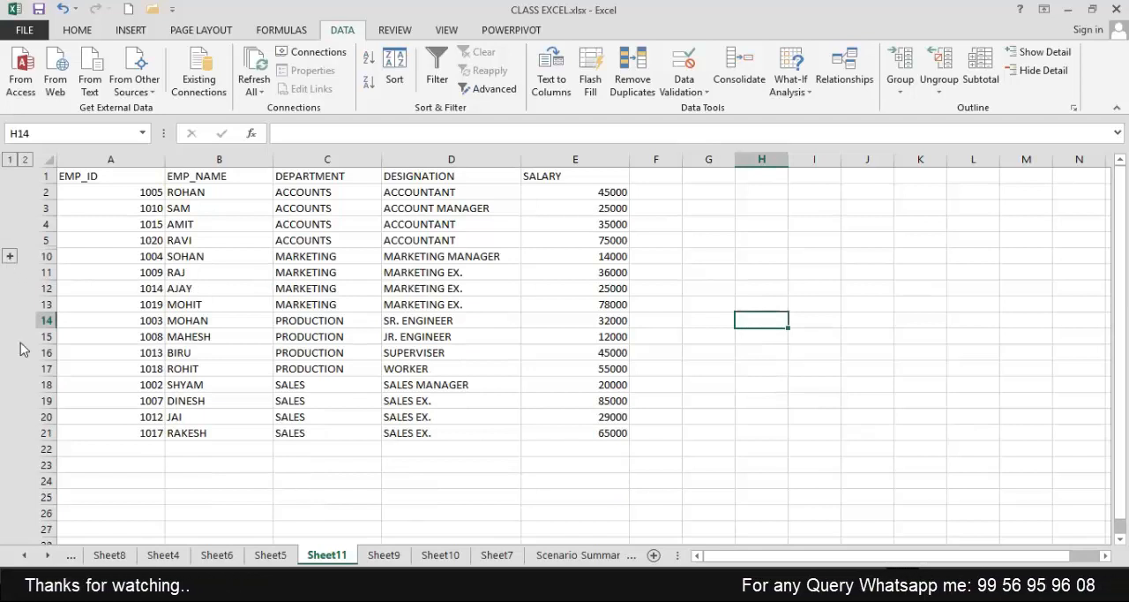
{"action": "left_click", "coordinate": [10, 256]}
{"action": "left_click", "coordinate": [36, 255]}
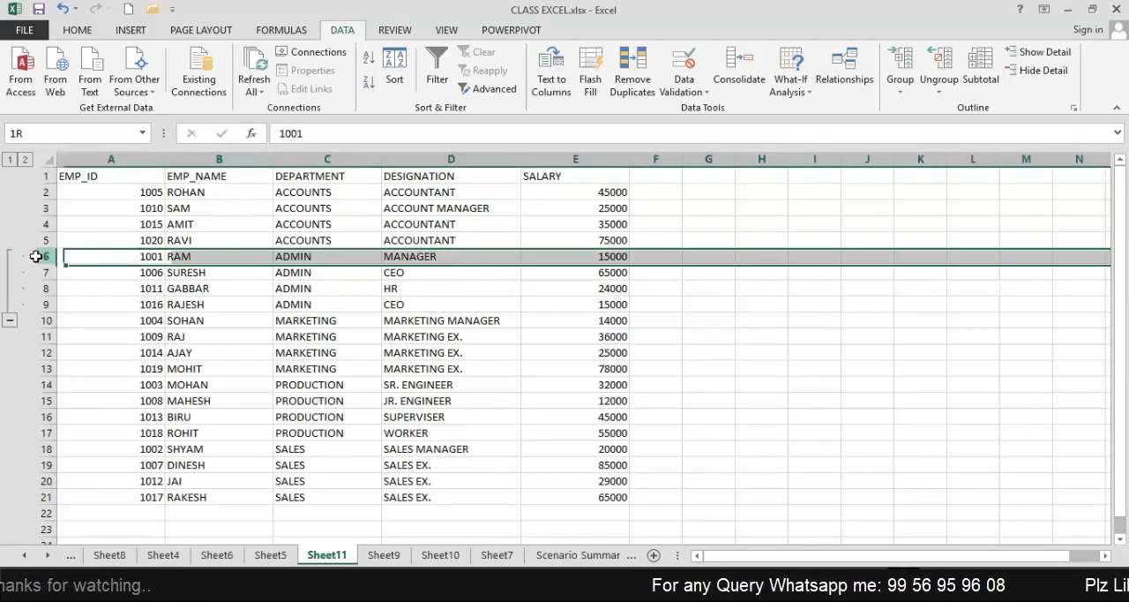
{"action": "left_click_drag", "start_coordinate": [27, 306], "coordinate": [25, 304]}
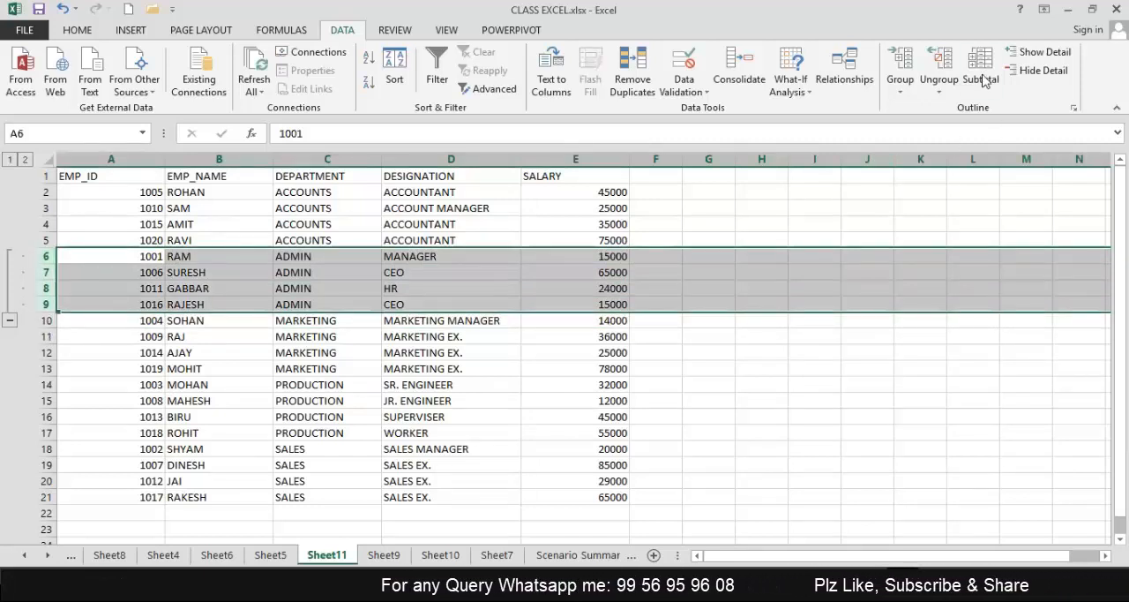
{"action": "left_click", "coordinate": [940, 62]}
{"action": "left_click", "coordinate": [831, 364]}
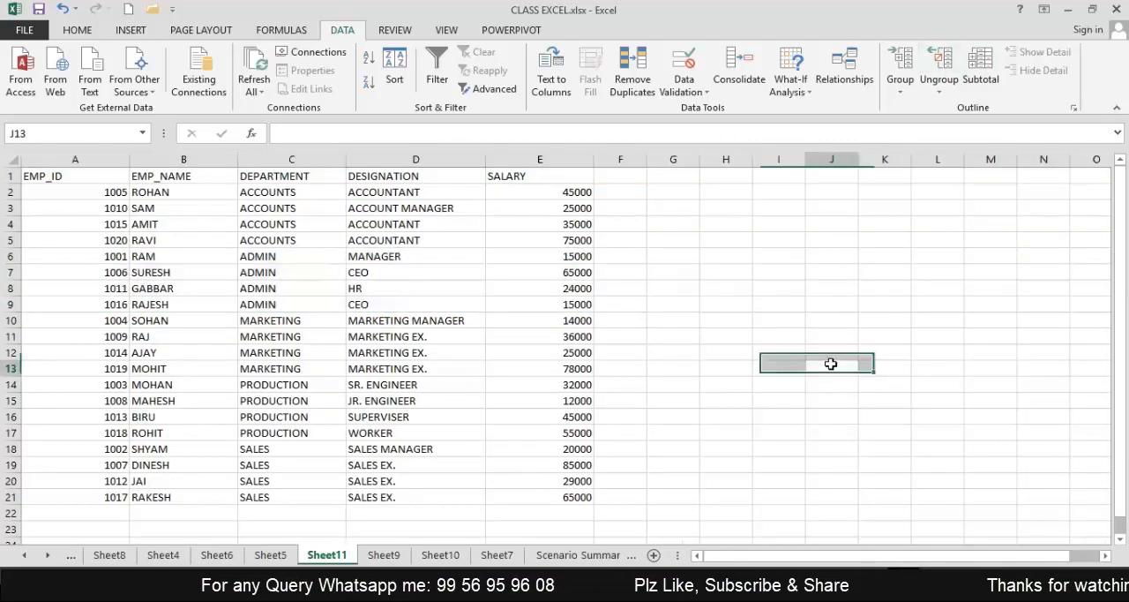
{"action": "left_click", "coordinate": [831, 364]}
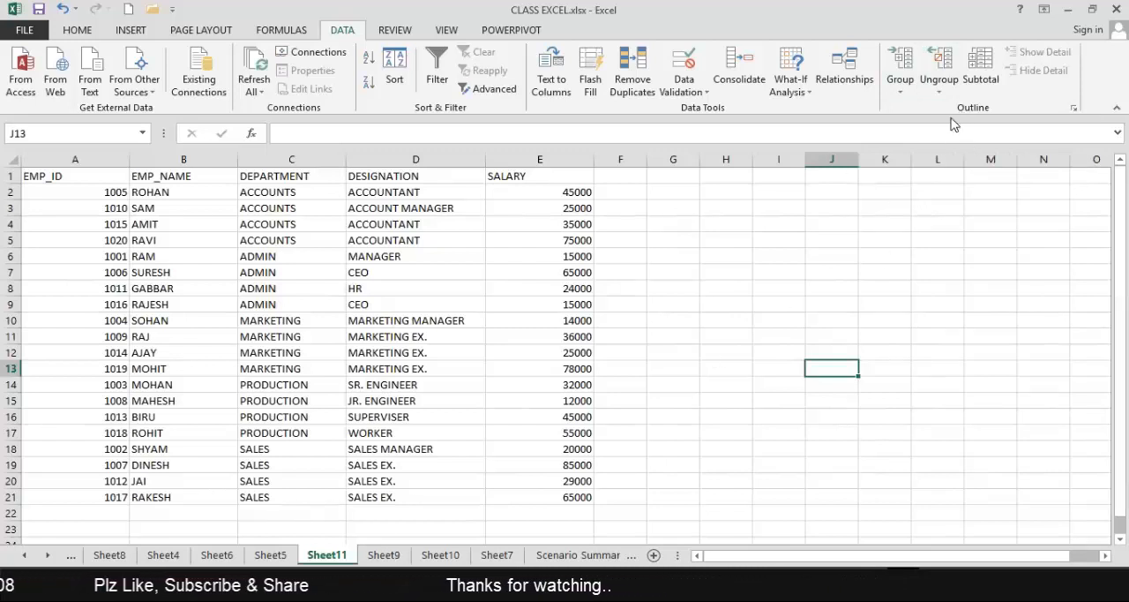
Enter the headers NAME, SUBJECT and MARKS in cells H2 to J2, beside the employee table.
{"action": "left_click", "coordinate": [816, 191]}
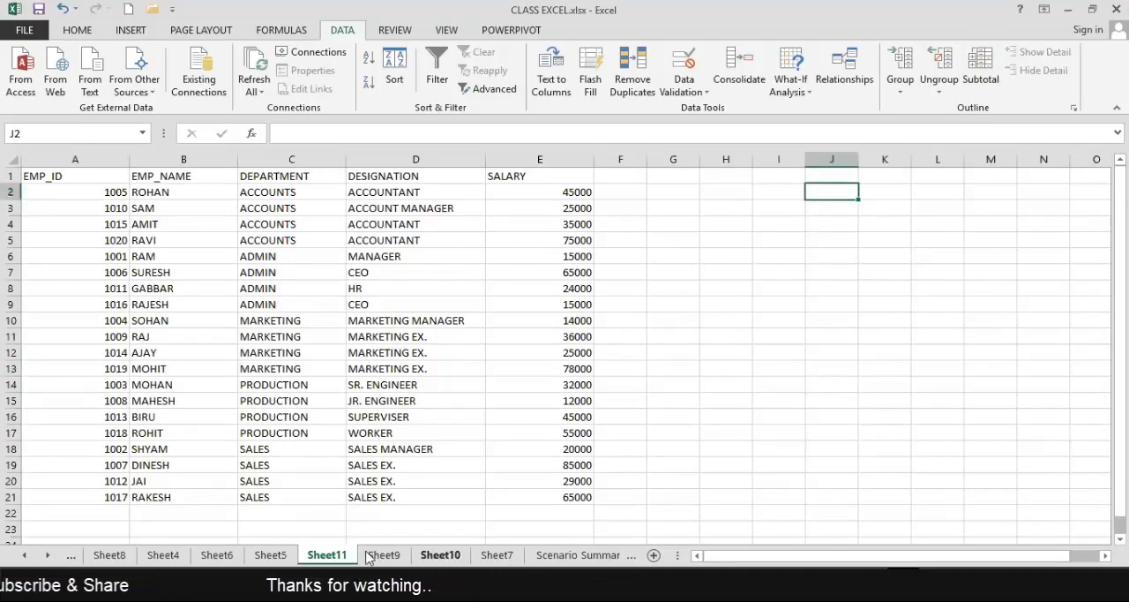
{"action": "left_click", "coordinate": [764, 190]}
{"action": "left_click", "coordinate": [729, 194]}
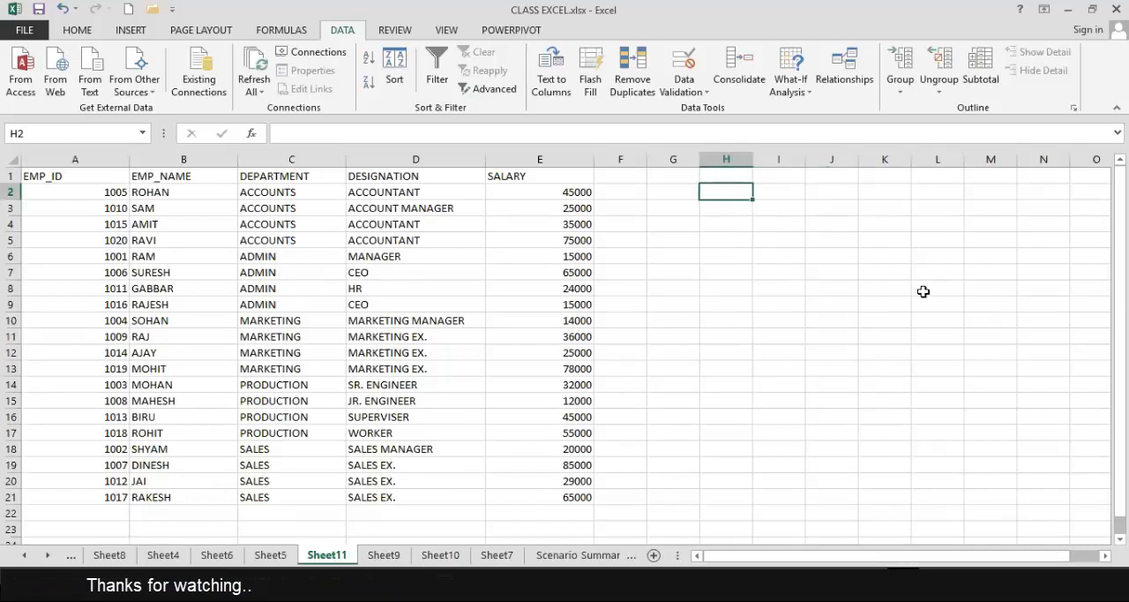
{"action": "type", "text": "NAME"}
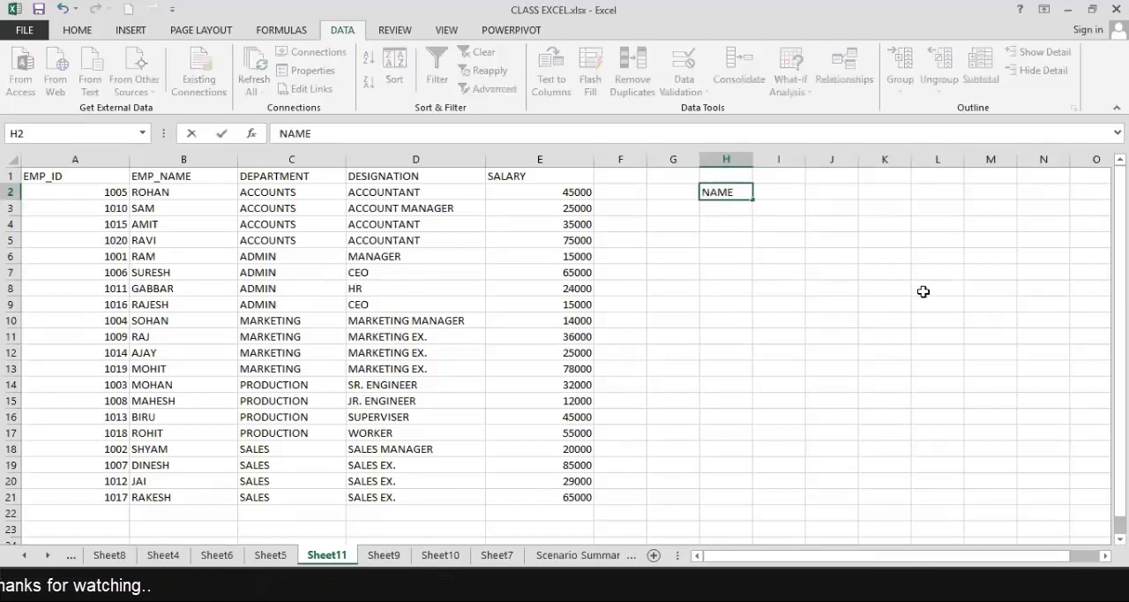
{"action": "key", "text": "Tab"}
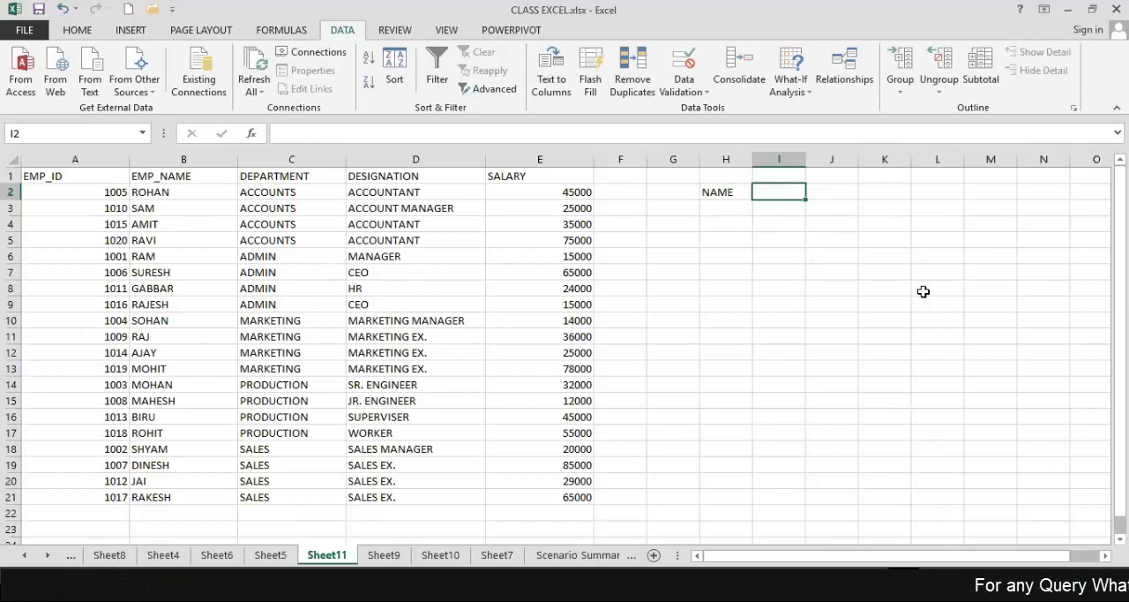
{"action": "type", "text": "SUBJECT"}
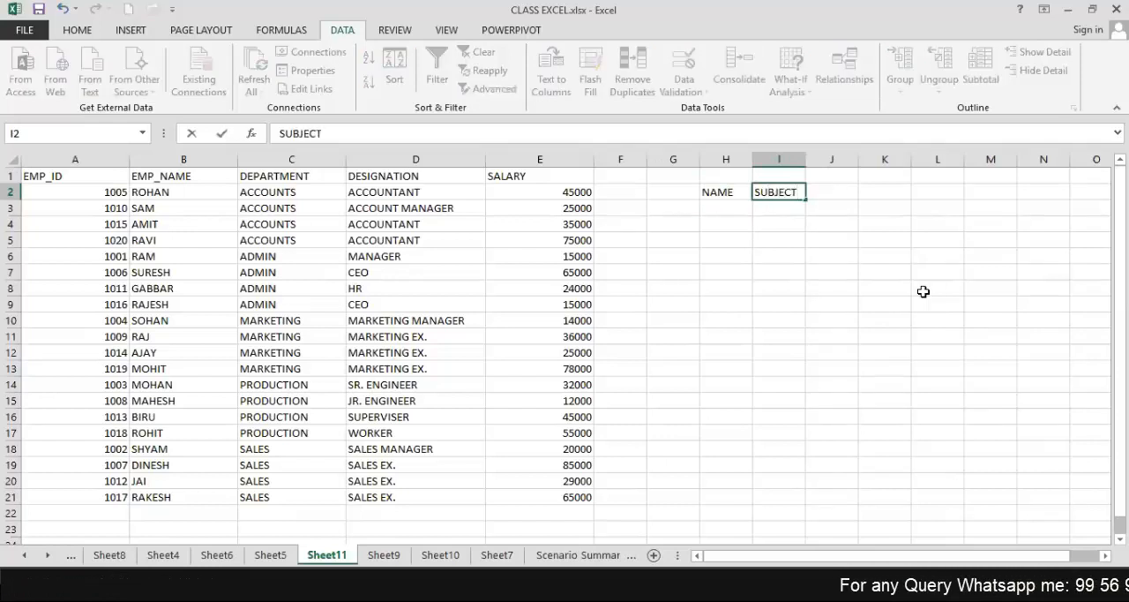
{"action": "key", "text": "Tab"}
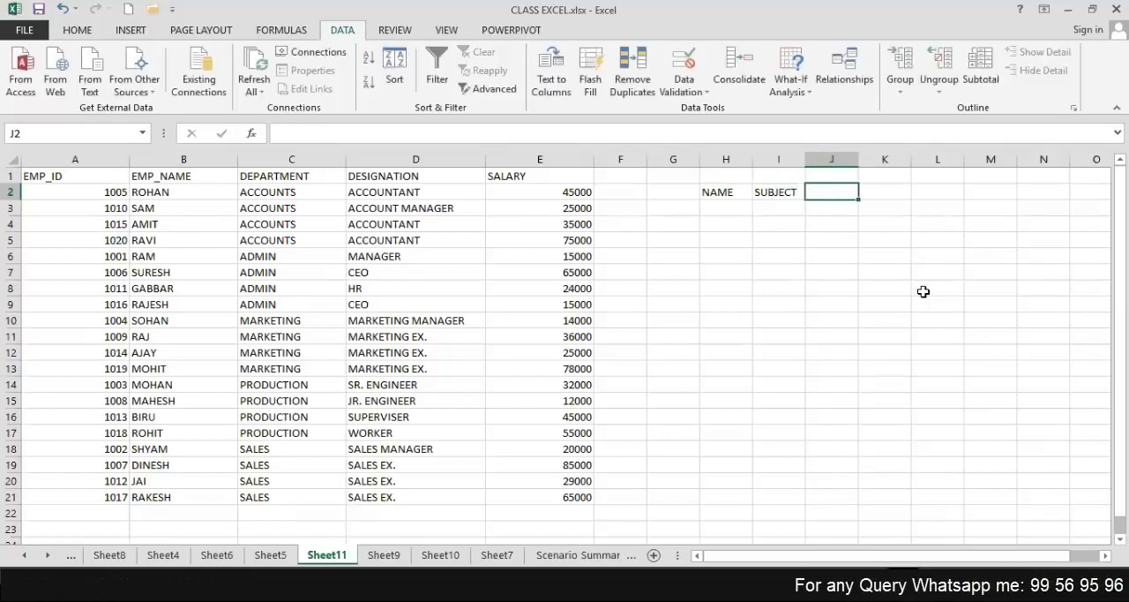
{"action": "type", "text": "MARKS"}
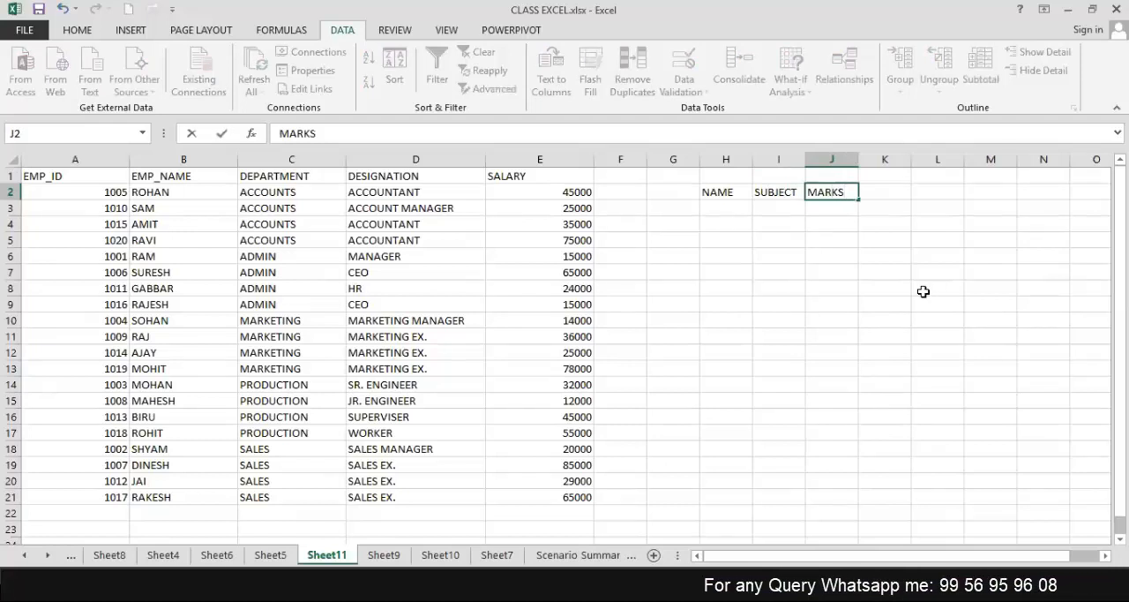
{"action": "key", "text": "Return"}
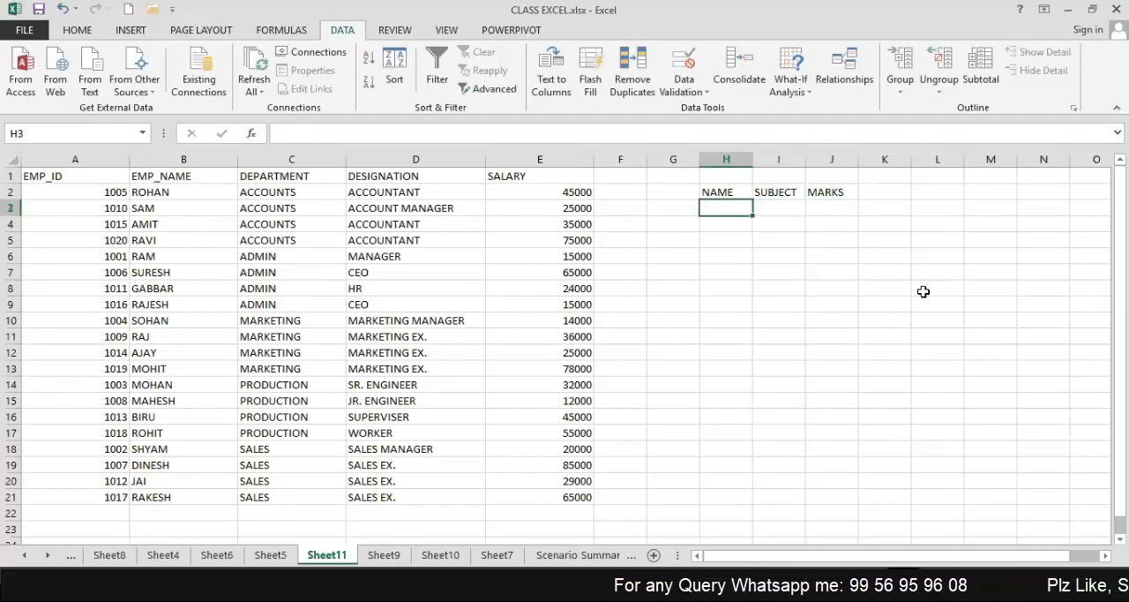
Fill row 3 of the marks table with the student's name, subject HINDI and marks 78.
{"action": "type", "text": "RAM"}
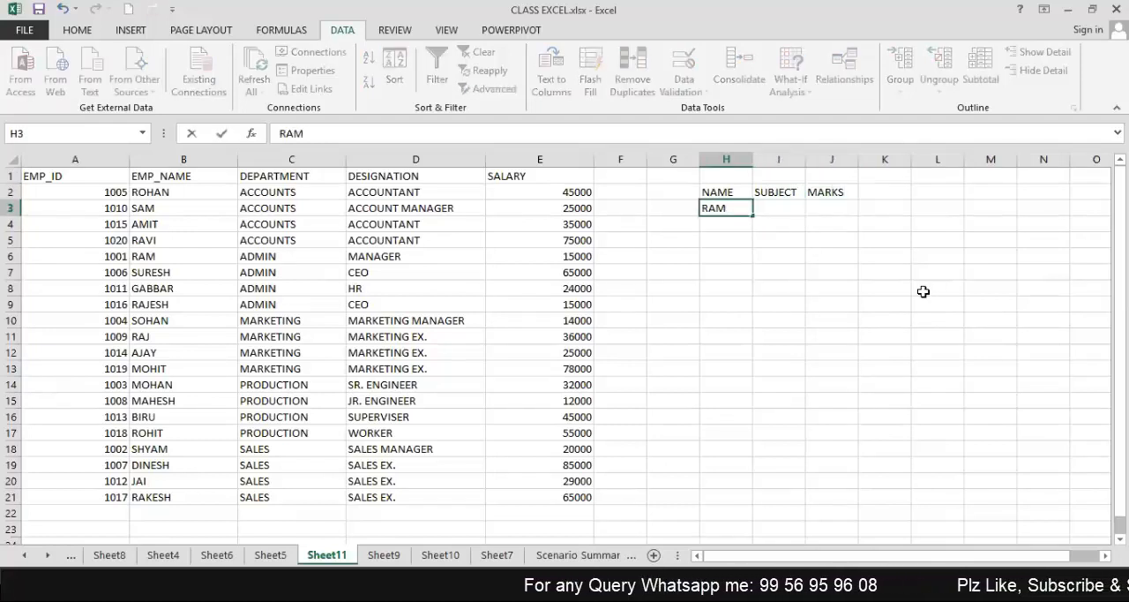
{"action": "key", "text": "Tab"}
{"action": "type", "text": "H"}
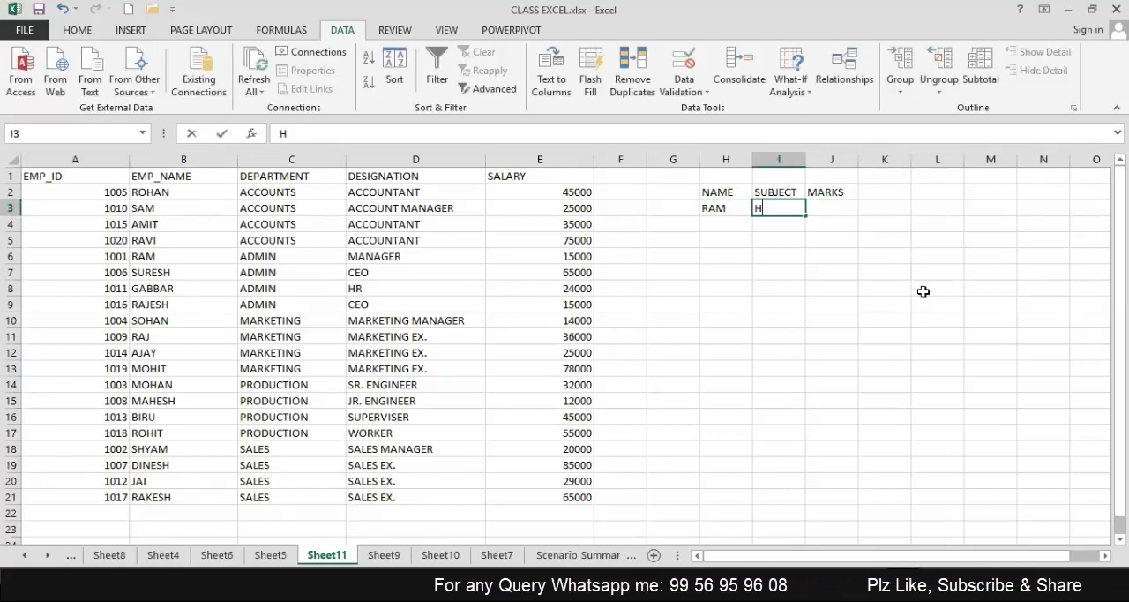
{"action": "type", "text": "IND"}
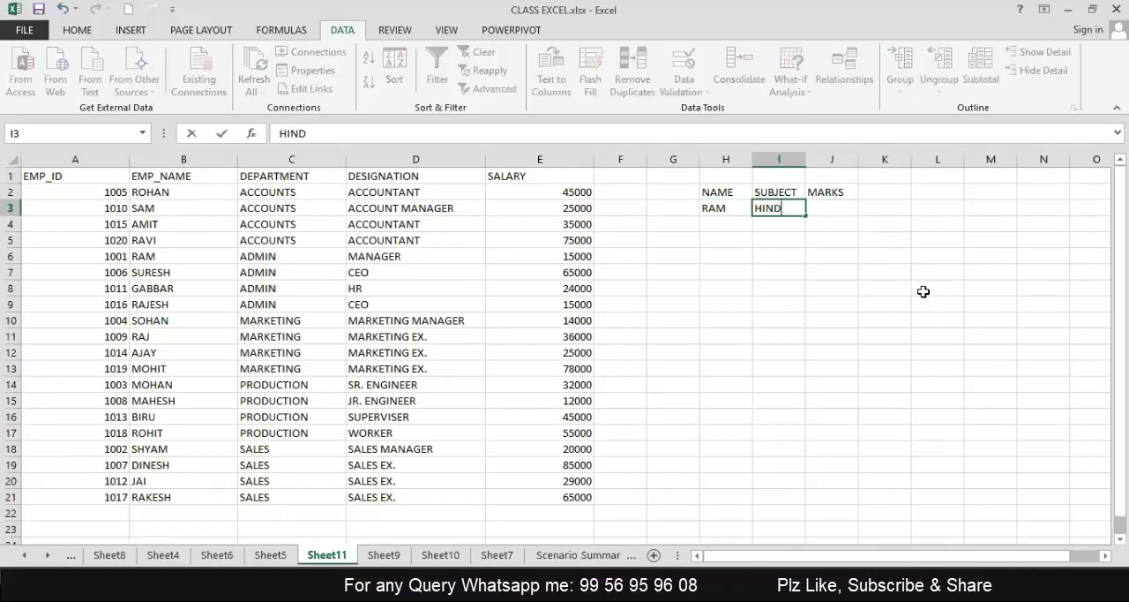
{"action": "type", "text": "I"}
{"action": "key", "text": "Tab"}
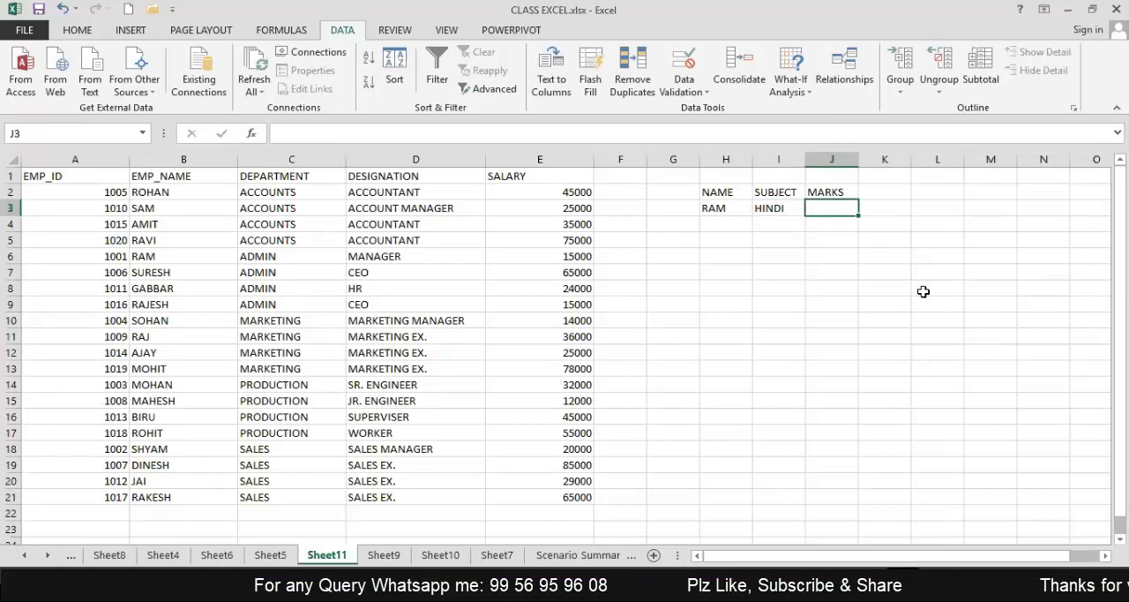
{"action": "type", "text": "78"}
{"action": "key", "text": "Return"}
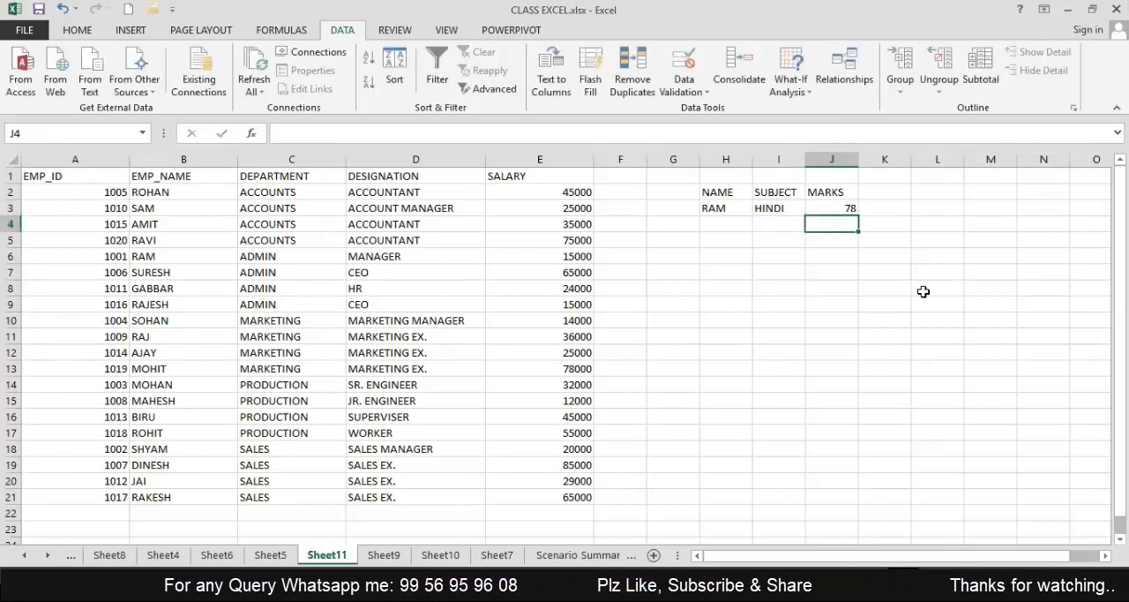
Fill row 4 of the marks table with the same student's name, subject ENG and marks 95.
{"action": "key", "text": "Left"}
{"action": "key", "text": "Left"}
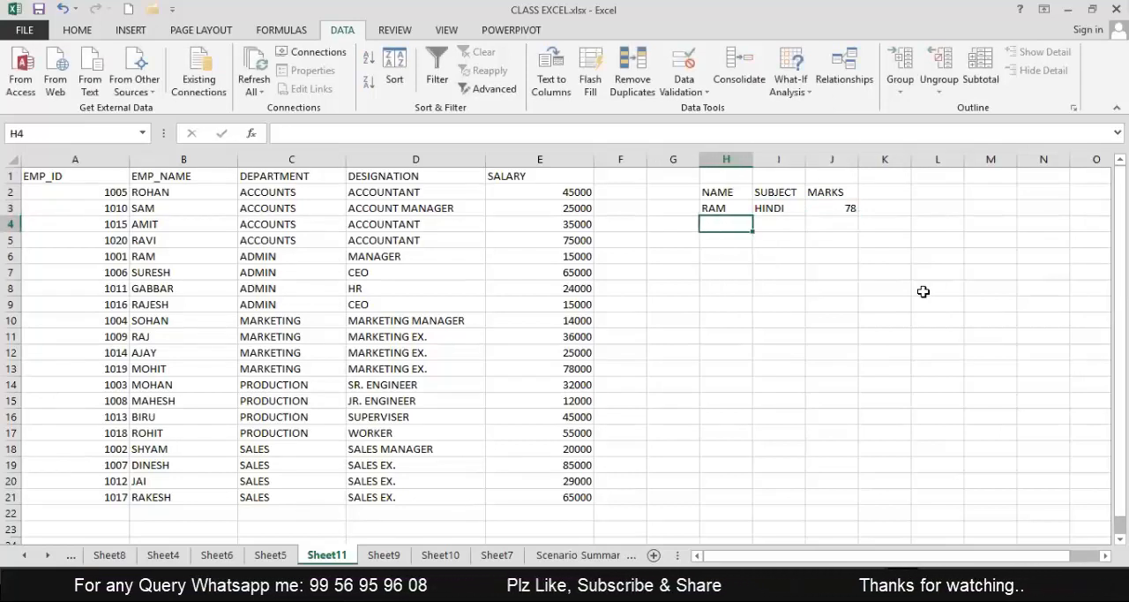
{"action": "type", "text": "RAM"}
{"action": "key", "text": "Tab"}
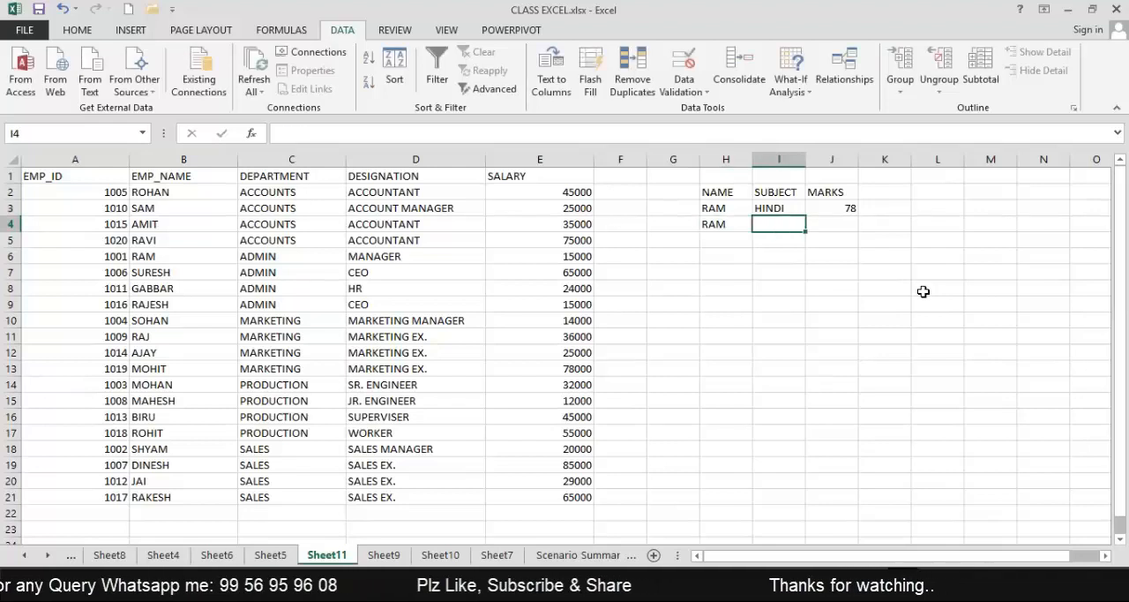
{"action": "type", "text": "ENG"}
{"action": "key", "text": "Tab"}
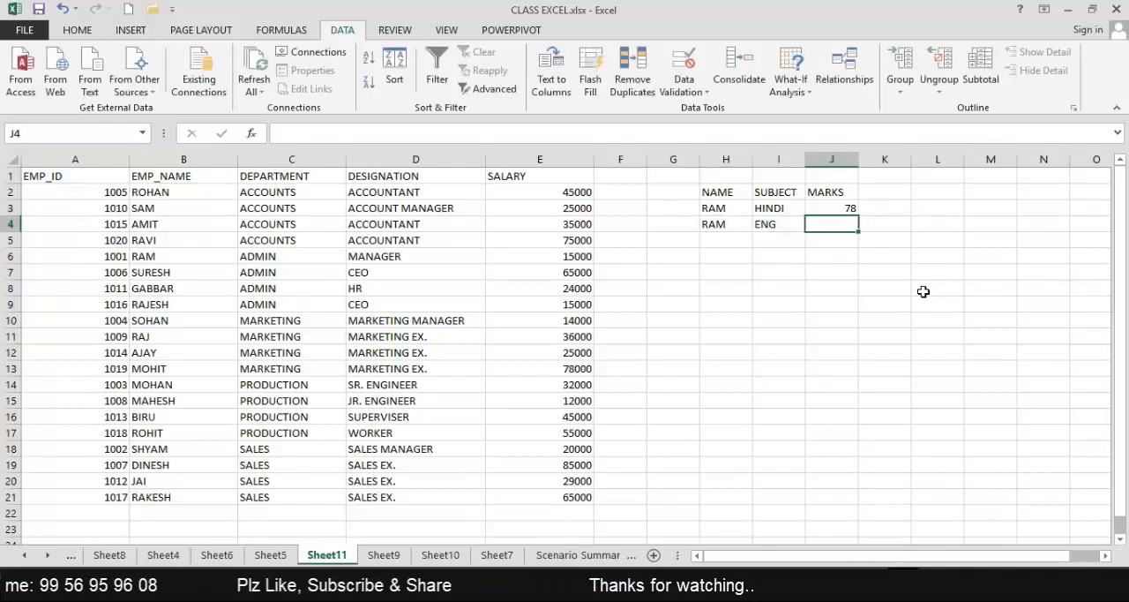
{"action": "type", "text": "95"}
{"action": "key", "text": "Return"}
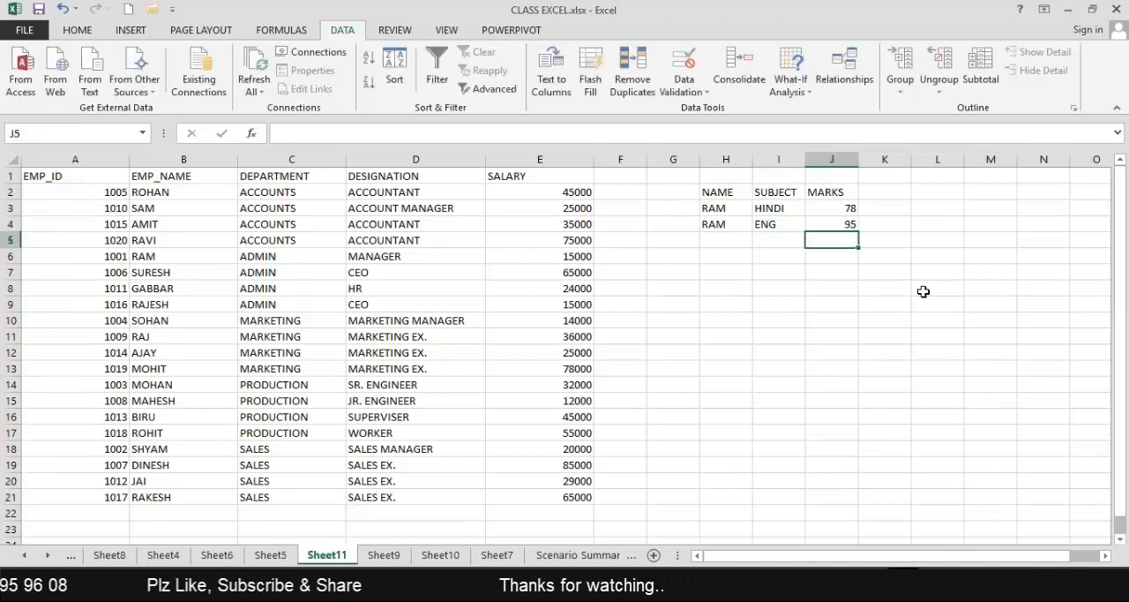
Fill row 5 of the marks table with the same student's name, subject SCIENCE and marks 80.
{"action": "key", "text": "Left"}
{"action": "key", "text": "Left"}
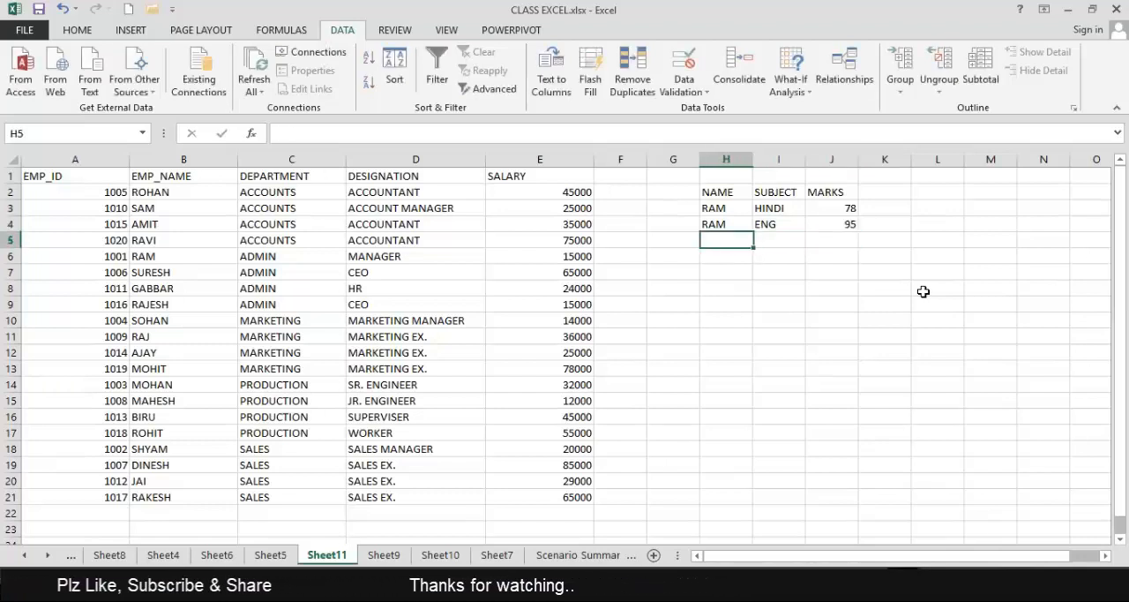
{"action": "type", "text": "RAM"}
{"action": "key", "text": "Return"}
{"action": "key", "text": "Up"}
{"action": "key", "text": "Right"}
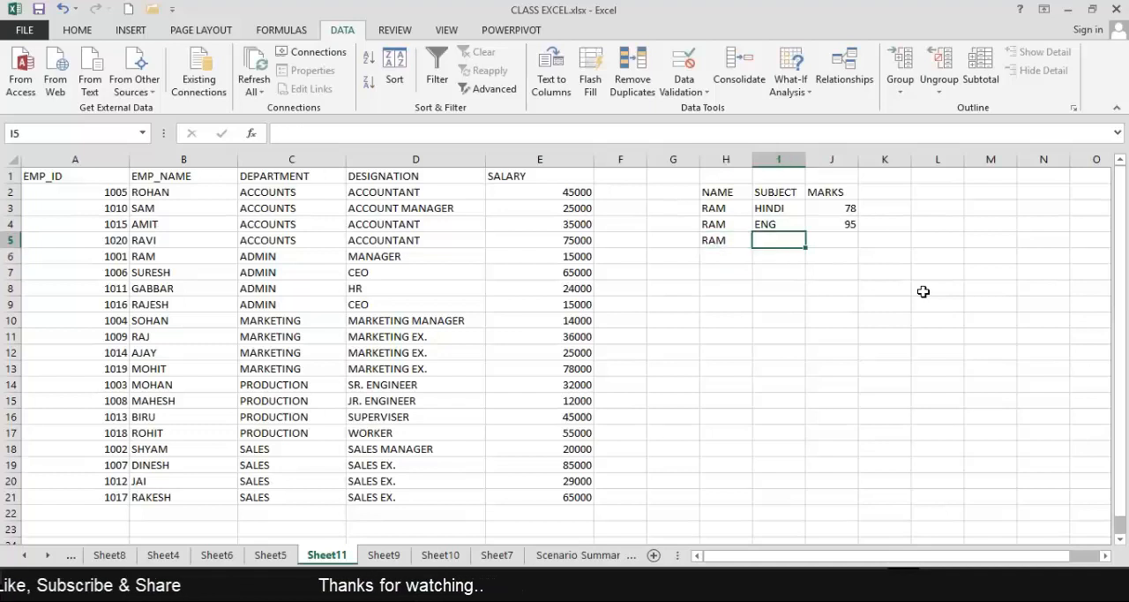
{"action": "type", "text": "SCIENCE"}
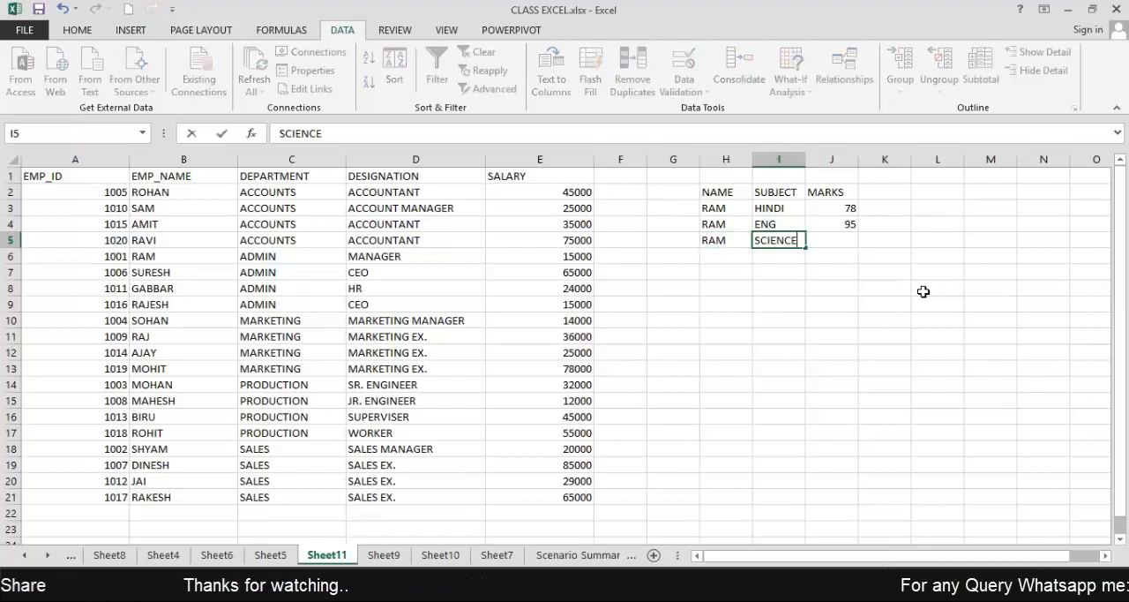
{"action": "key", "text": "Tab"}
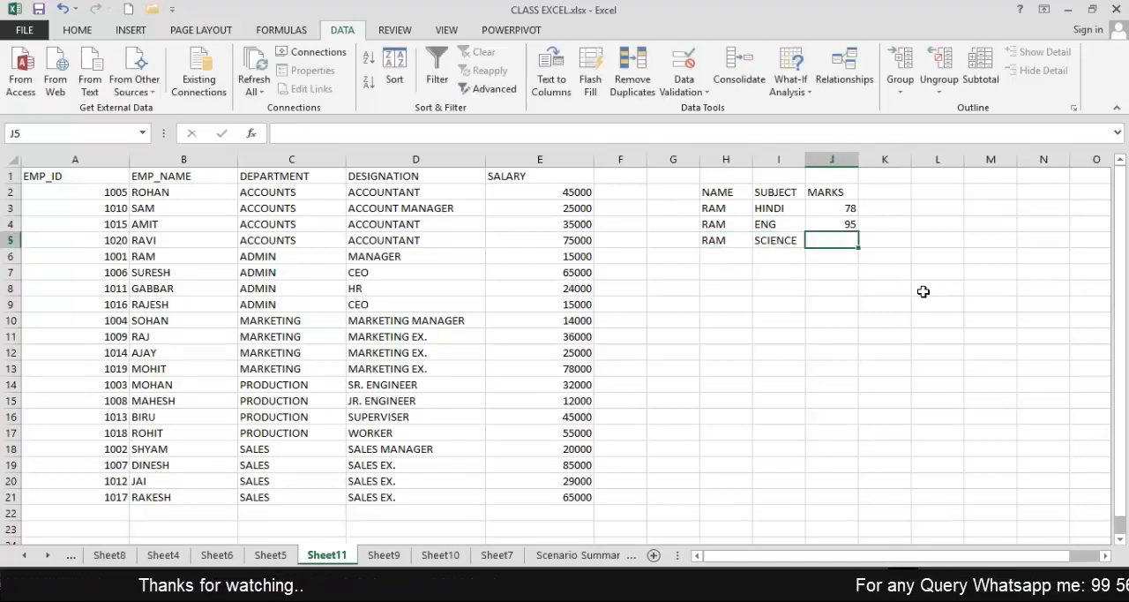
{"action": "type", "text": "80"}
{"action": "key", "text": "Return"}
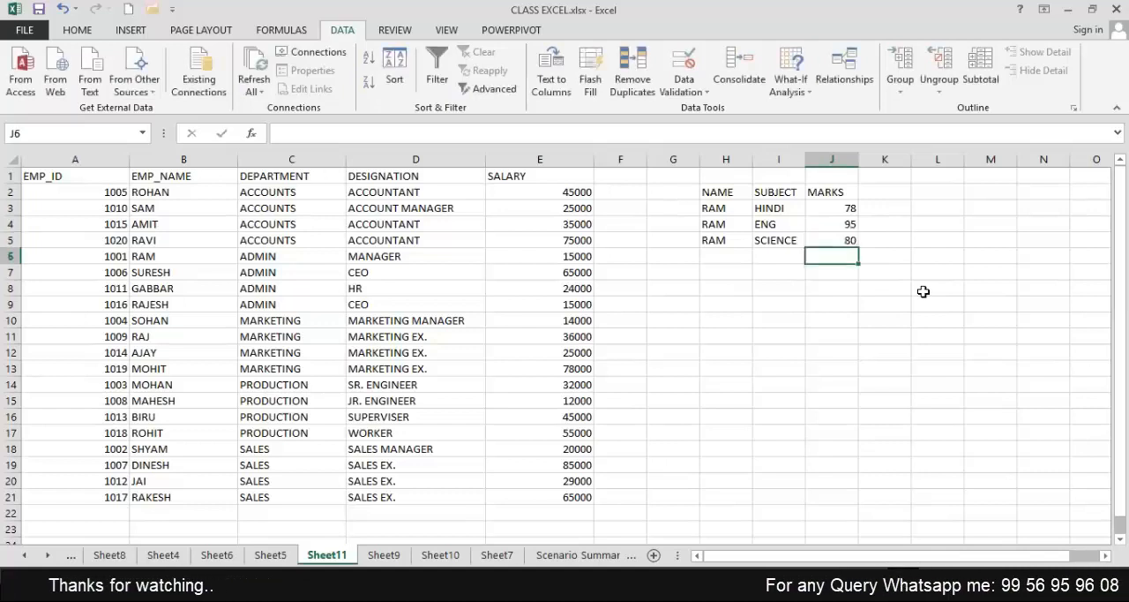
Fill row 6 of the marks table with the same student's name, subject MATH and marks 65.
{"action": "key", "text": "Left"}
{"action": "key", "text": "Left"}
{"action": "type", "text": "R"}
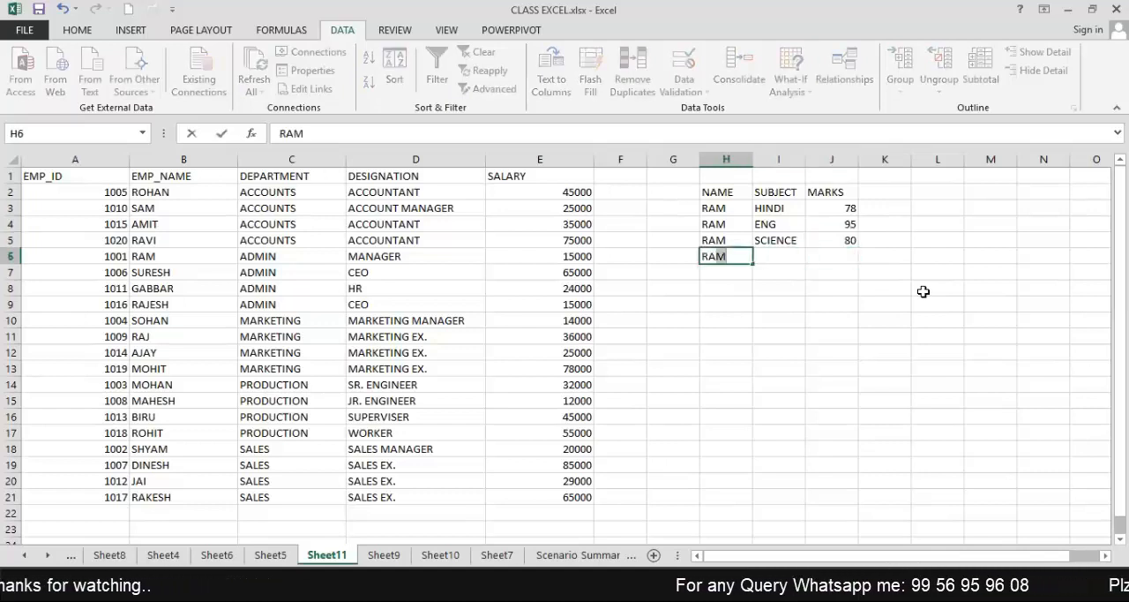
{"action": "key", "text": "Tab"}
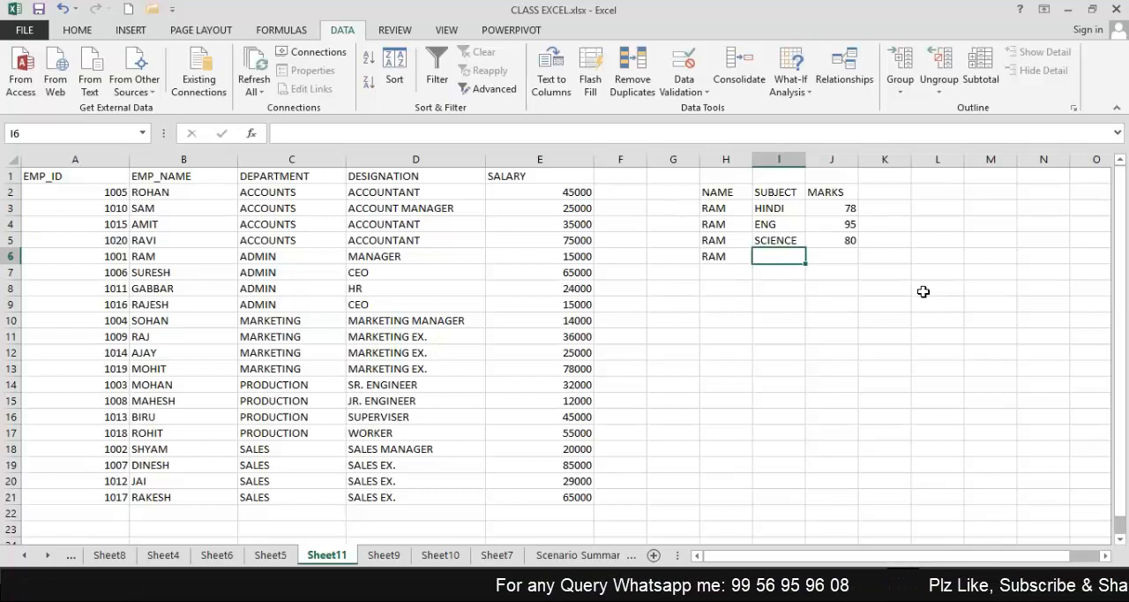
{"action": "type", "text": "MATH"}
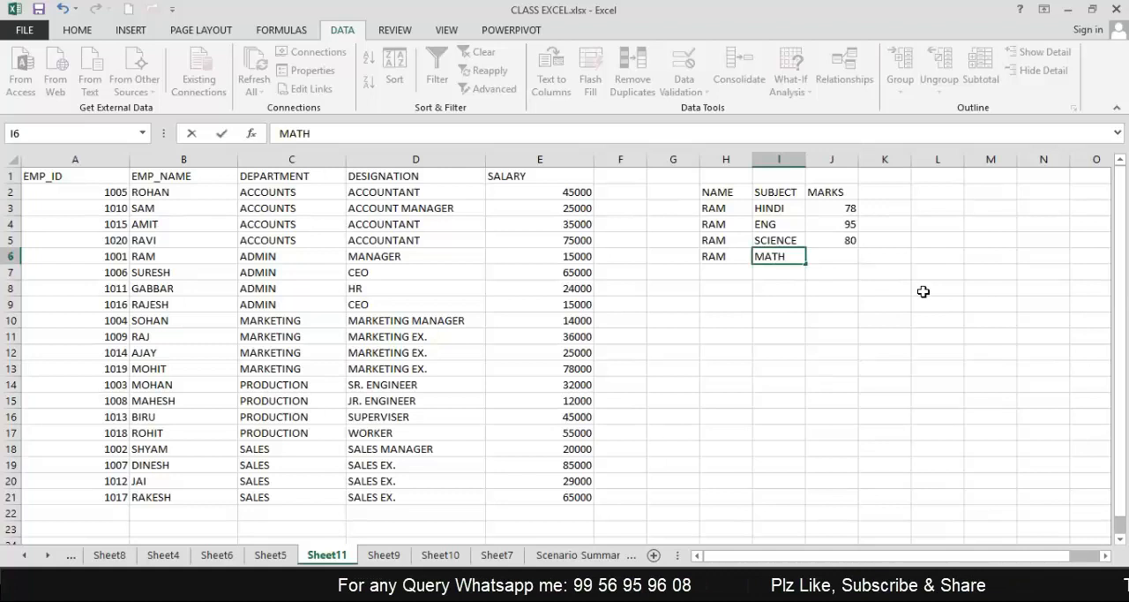
{"action": "key", "text": "Tab"}
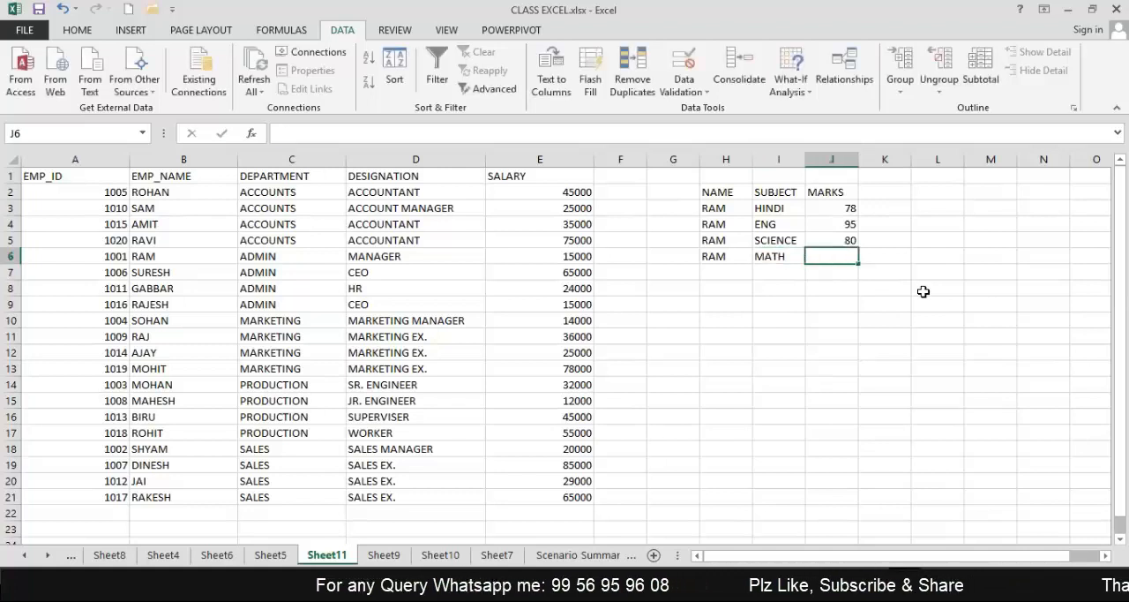
{"action": "type", "text": "4"}
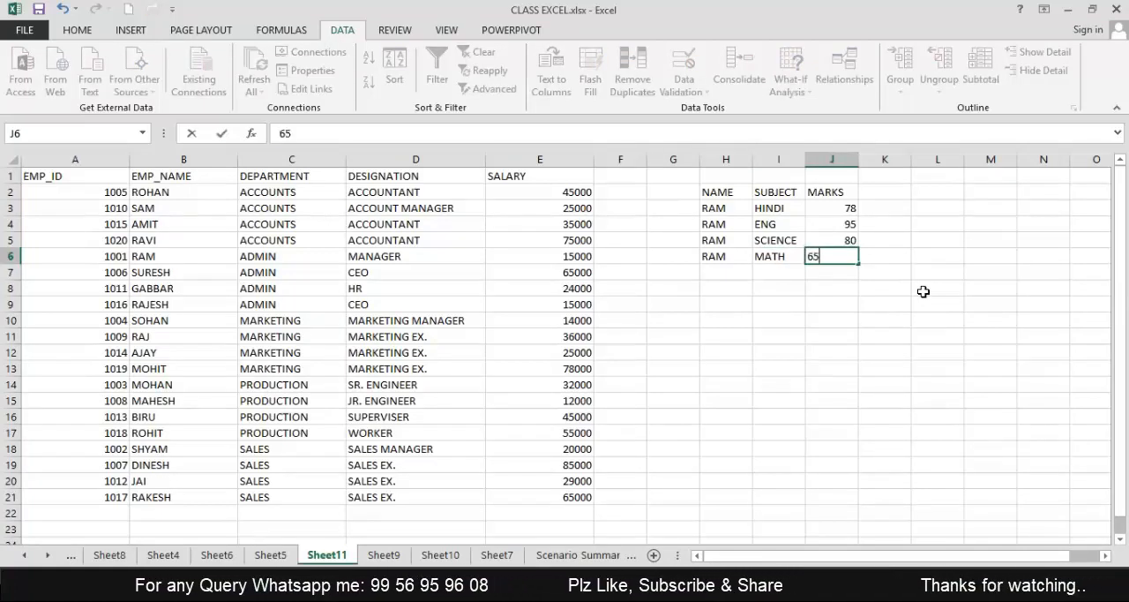
{"action": "key", "text": "Return"}
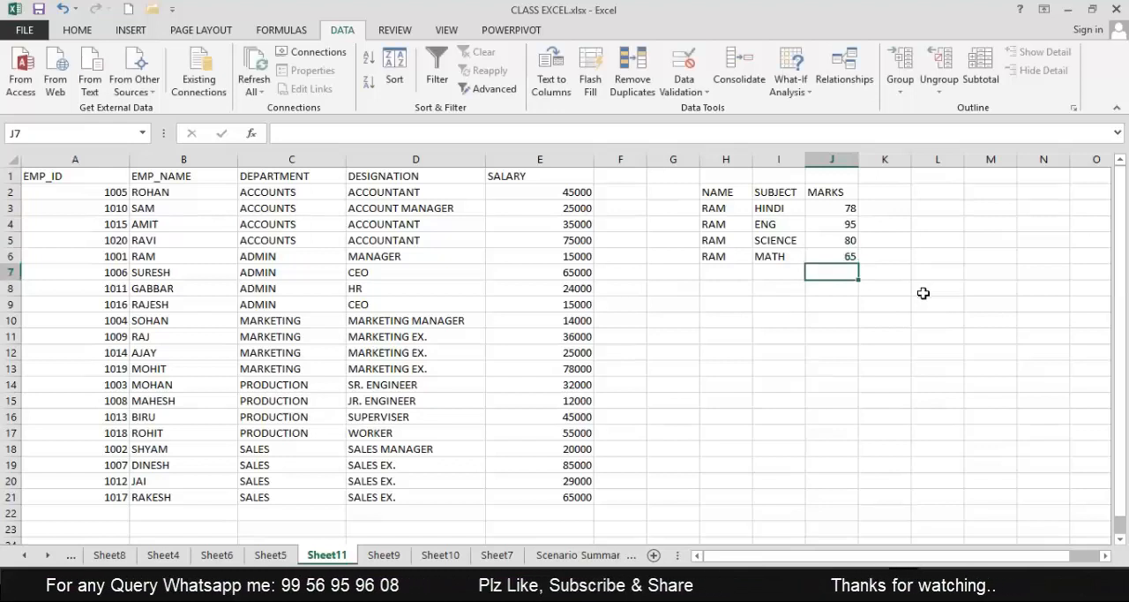
Copy the four subjects and marks in I3:J6 and paste them below at I7 and again at I11.
{"action": "left_click_drag", "start_coordinate": [712, 214], "coordinate": [849, 243]}
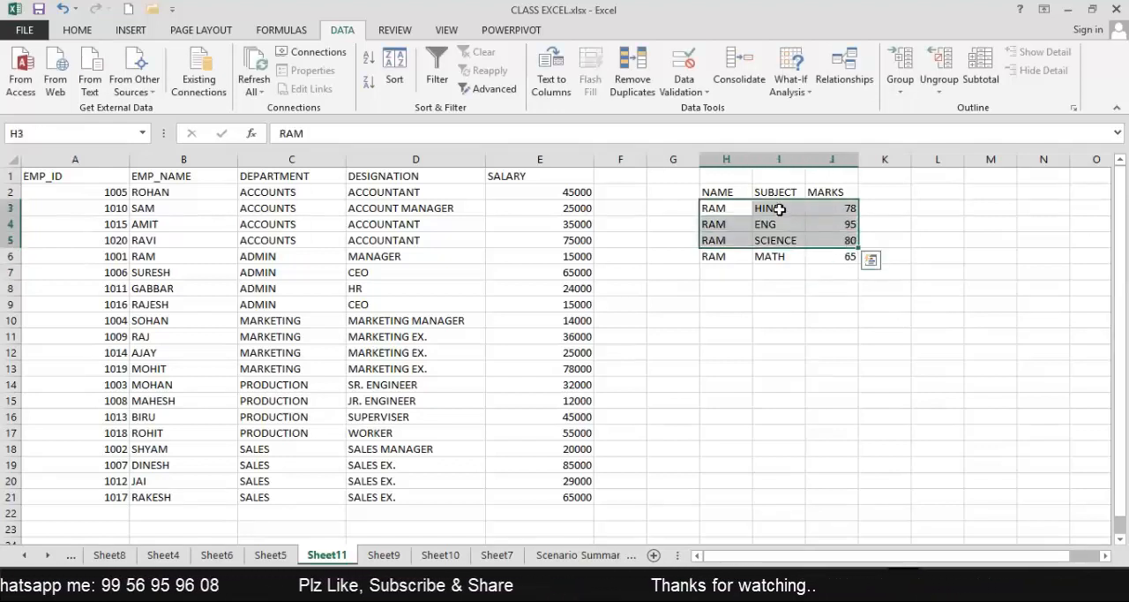
{"action": "left_click", "coordinate": [780, 209]}
{"action": "left_click_drag", "start_coordinate": [780, 209], "coordinate": [851, 255]}
{"action": "key", "text": "ctrl+c"}
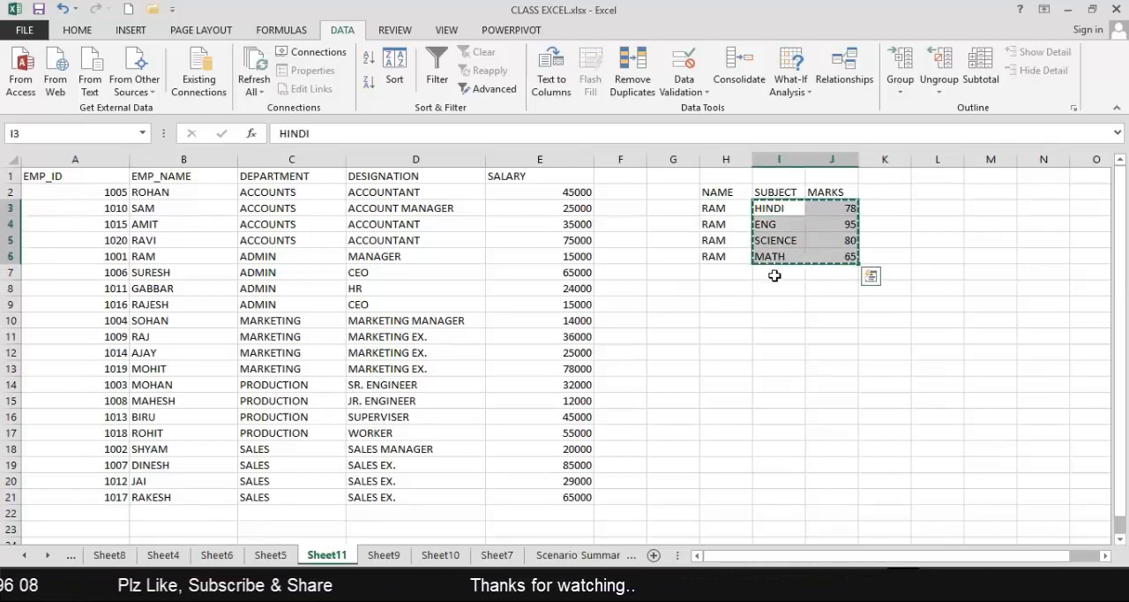
{"action": "left_click", "coordinate": [775, 275]}
{"action": "key", "text": "ctrl+v"}
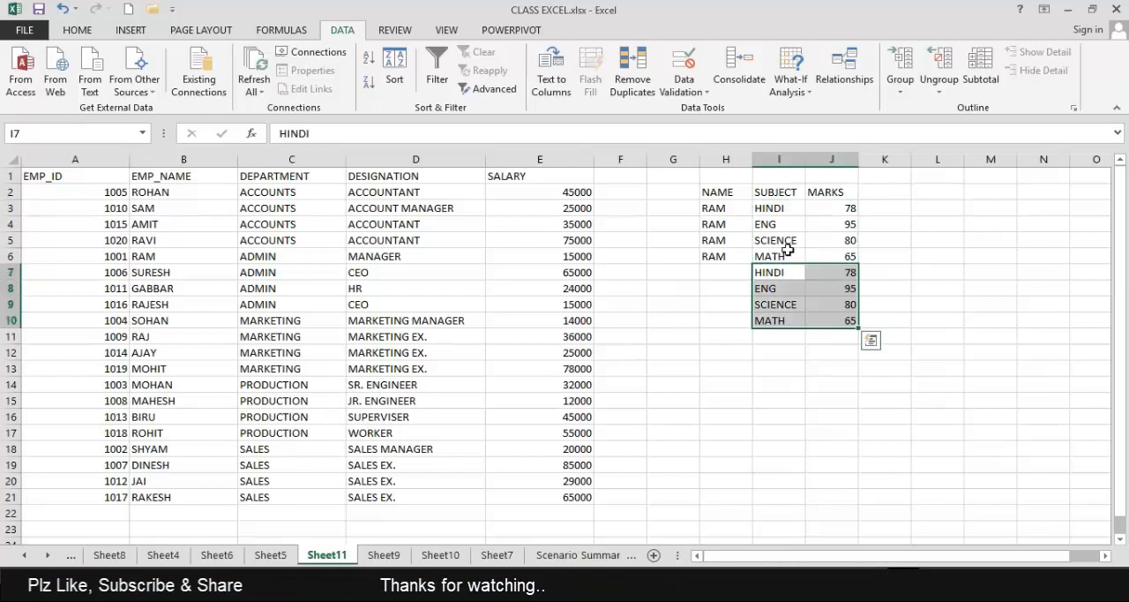
{"action": "left_click", "coordinate": [781, 337]}
{"action": "key", "text": "ctrl+v"}
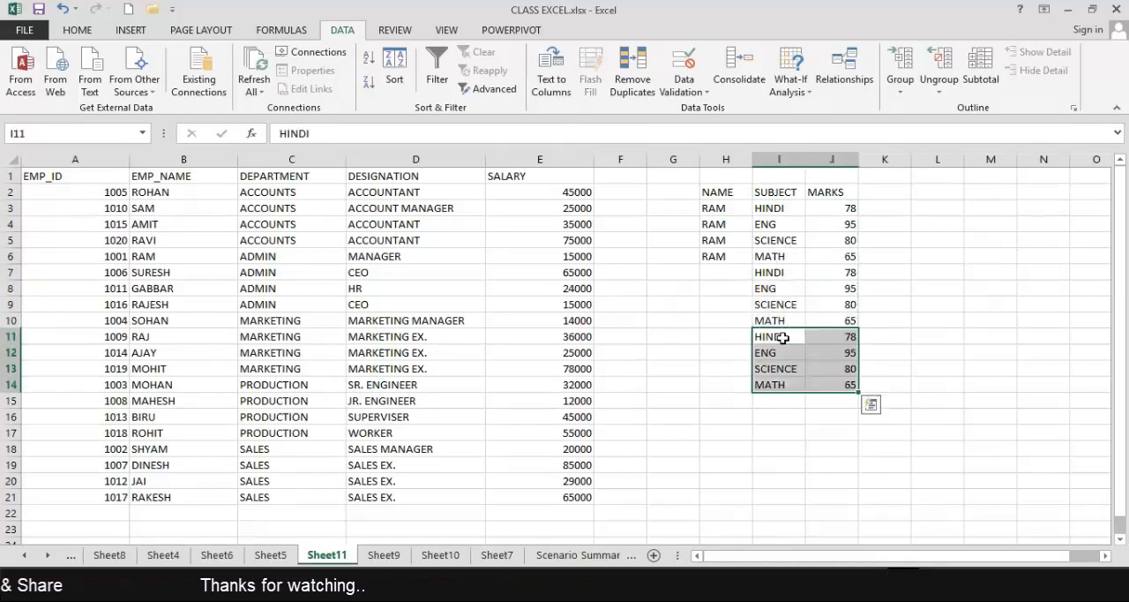
Enter the second student's name in H7 and fill it down to H10.
{"action": "left_click", "coordinate": [712, 271]}
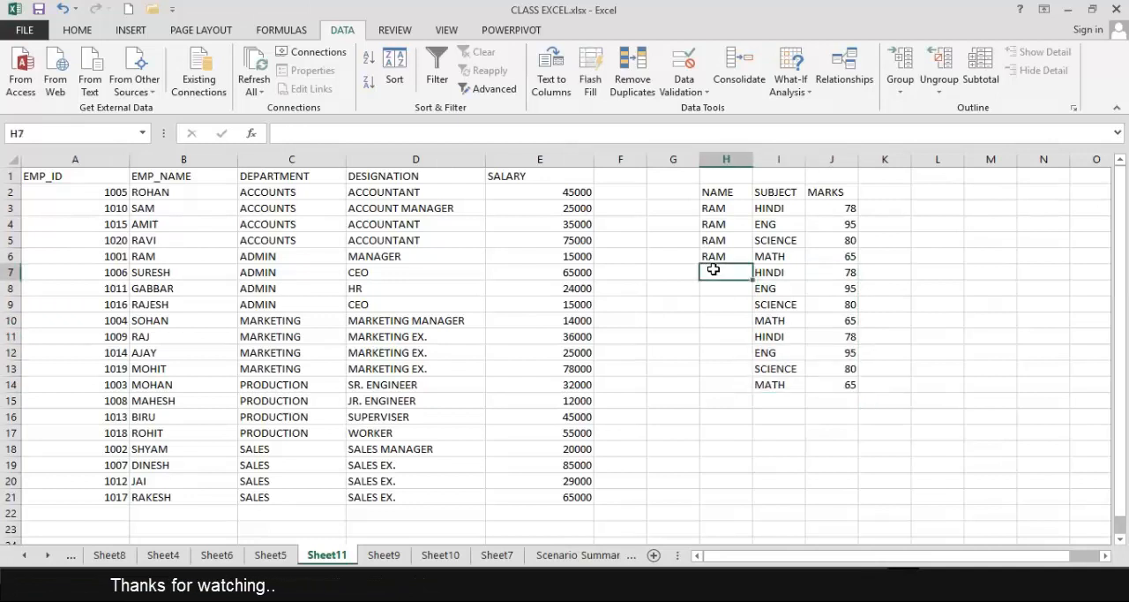
{"action": "type", "text": "SHYA"}
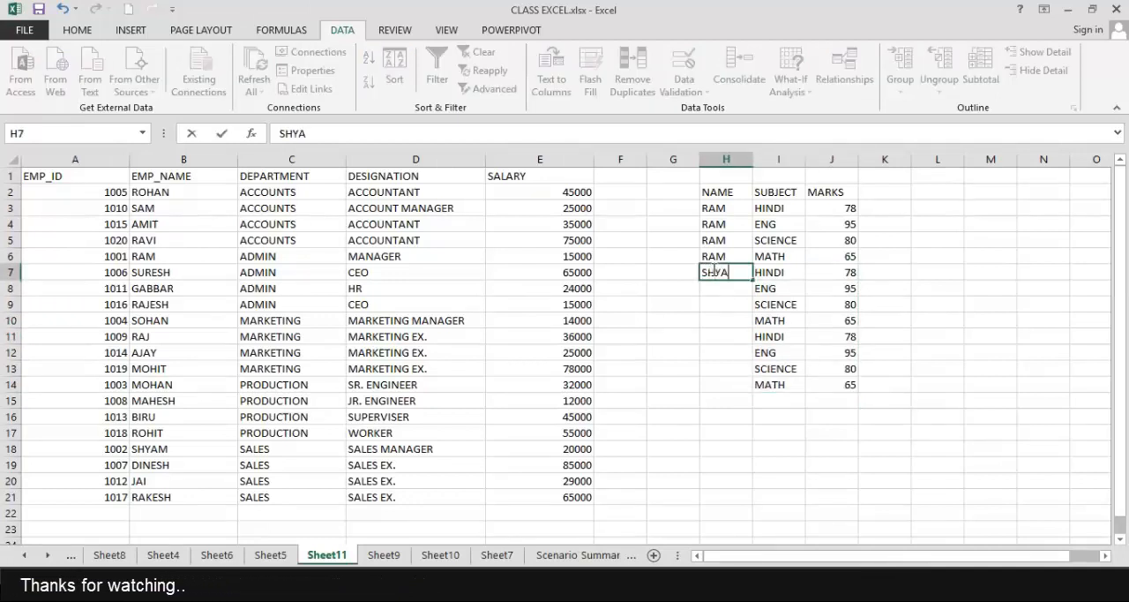
{"action": "type", "text": "M"}
{"action": "key", "text": "Return"}
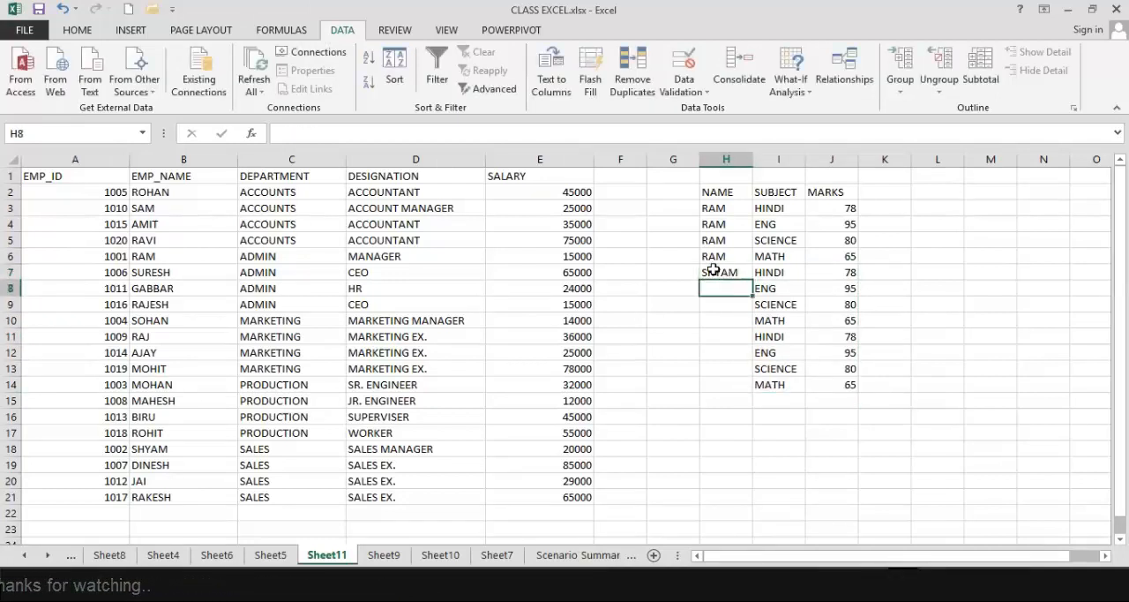
{"action": "left_click", "coordinate": [713, 271]}
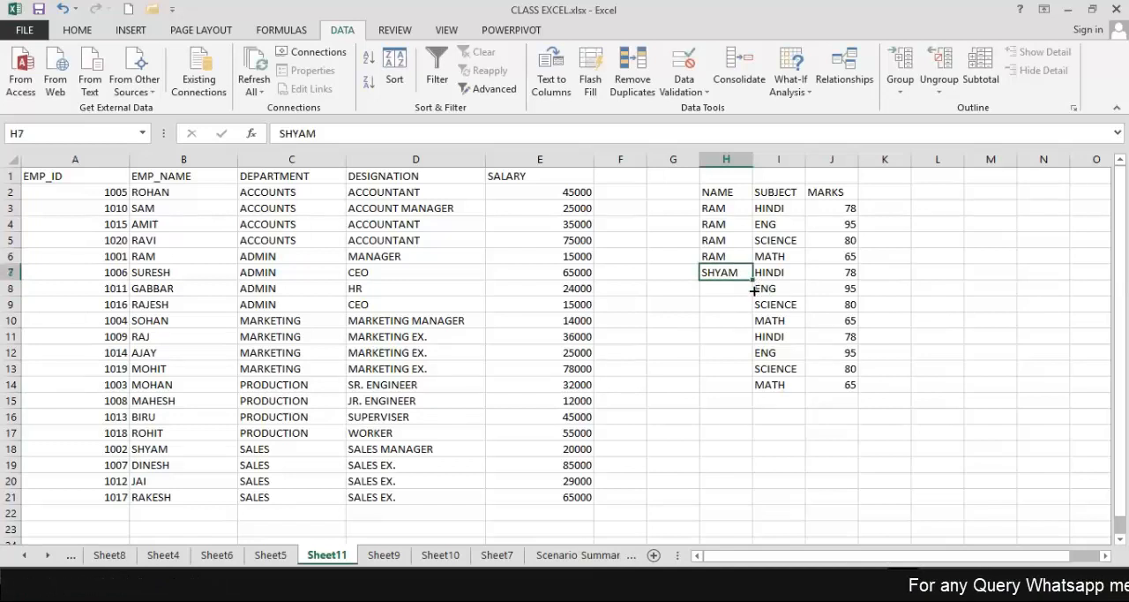
{"action": "left_click_drag", "start_coordinate": [753, 281], "coordinate": [749, 323]}
Enter the third student's name in H11 and fill it down to H14.
{"action": "left_click", "coordinate": [743, 344]}
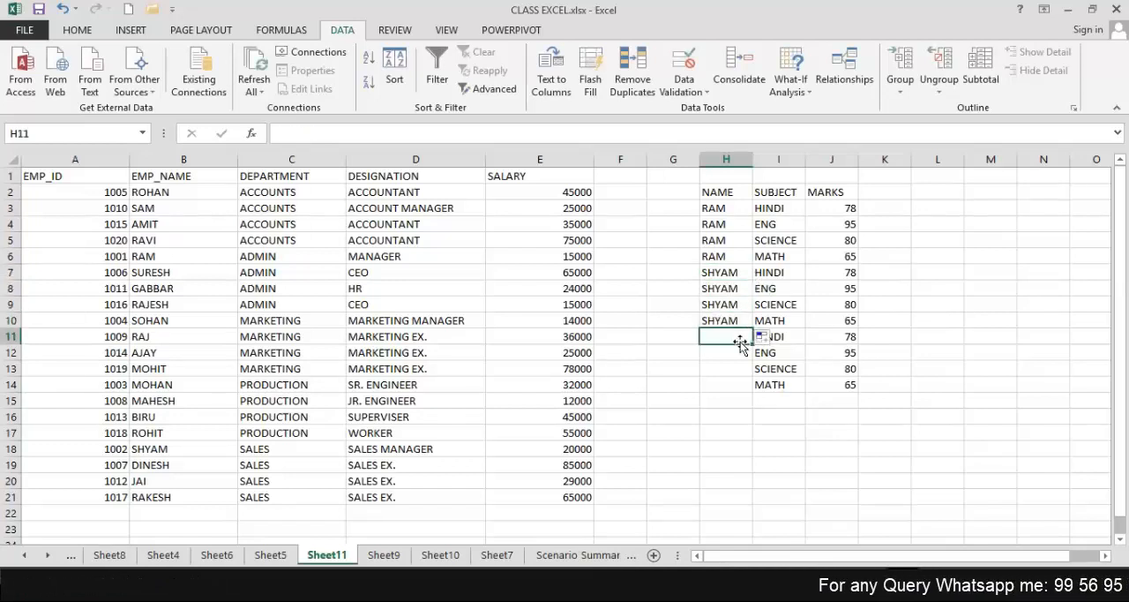
{"action": "type", "text": "MOHAN"}
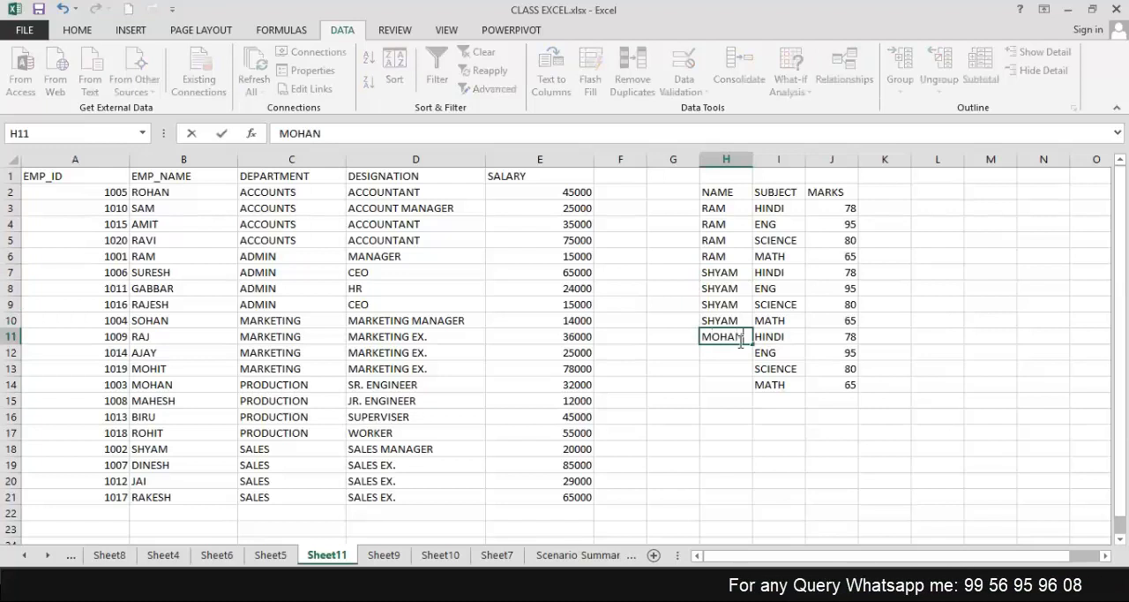
{"action": "key", "text": "Return"}
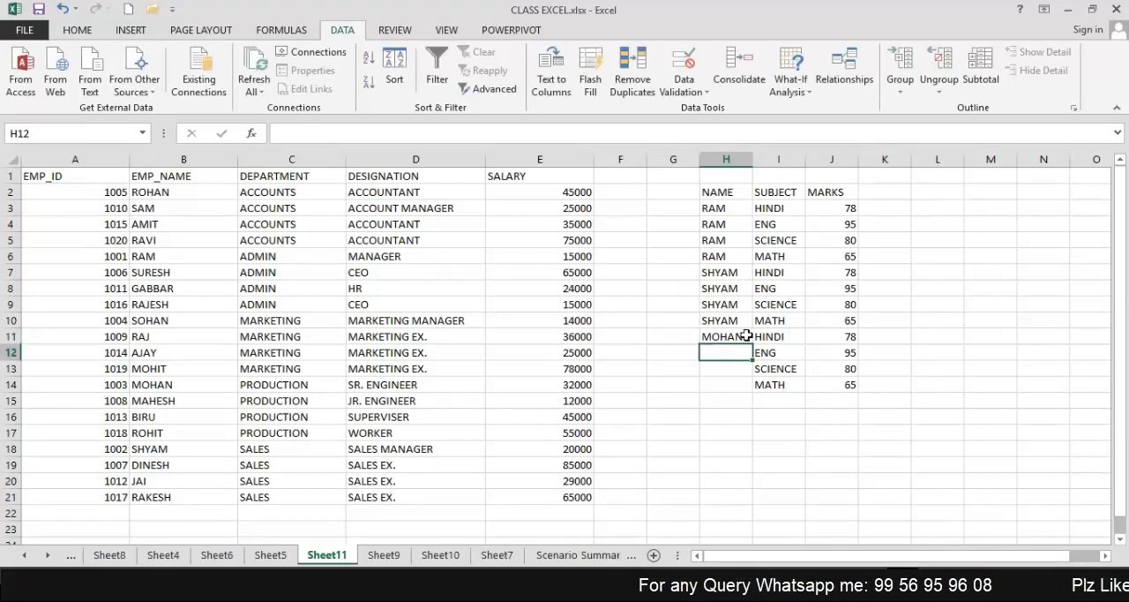
{"action": "left_click", "coordinate": [746, 336]}
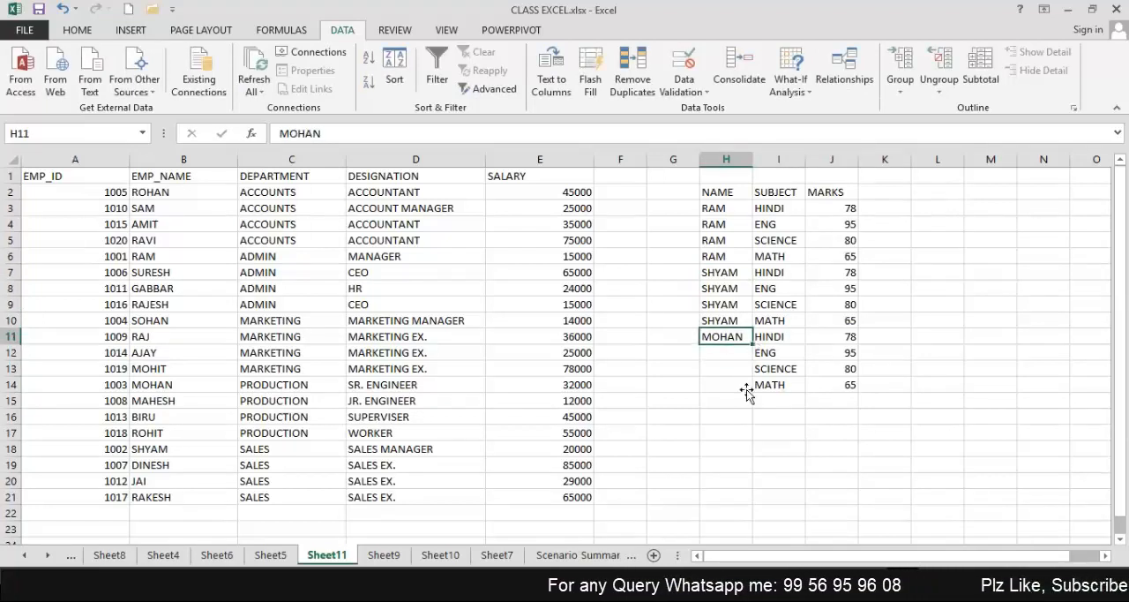
{"action": "left_click_drag", "start_coordinate": [753, 344], "coordinate": [746, 391]}
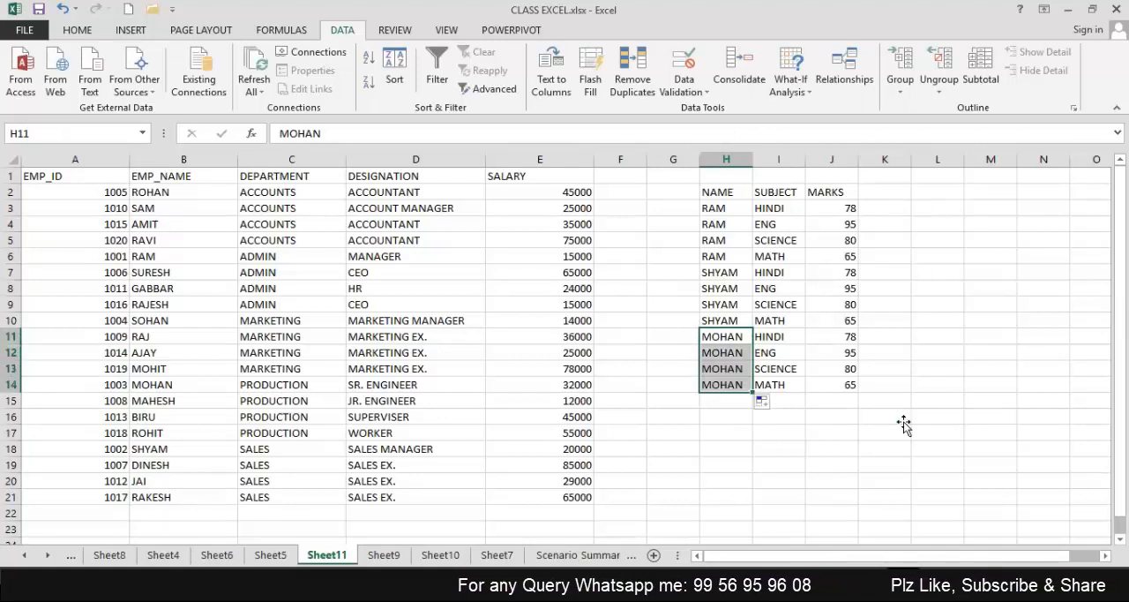
{"action": "left_click", "coordinate": [902, 421]}
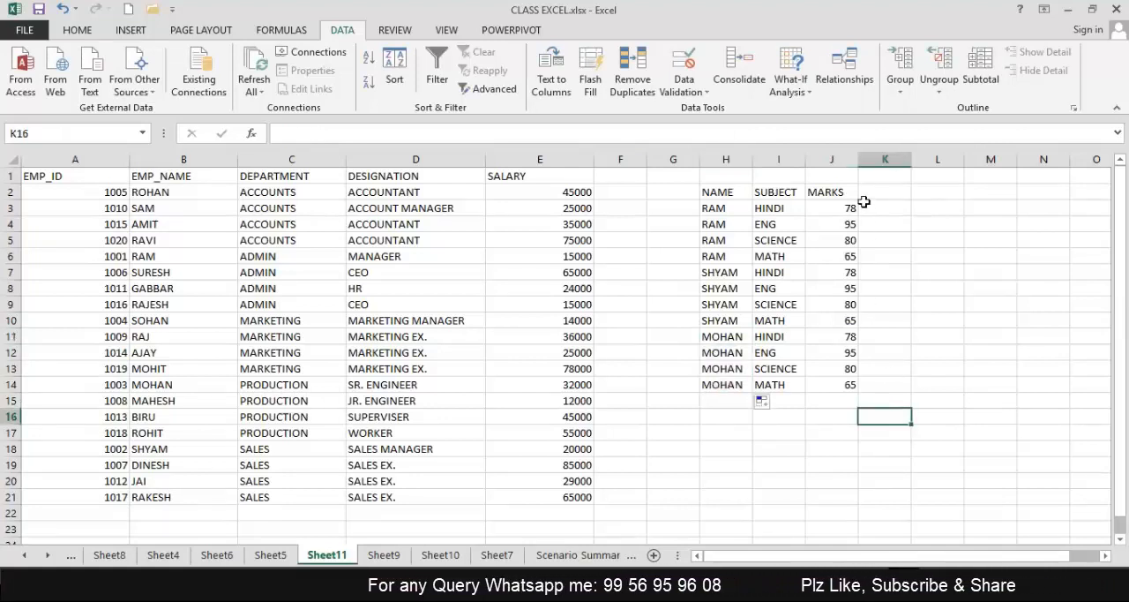
Subtotal the marks table H2:J14 at each change in NAME with the Sum function, adding subtotals to NAME and MARKS.
{"action": "left_click_drag", "start_coordinate": [849, 210], "coordinate": [848, 385]}
{"action": "left_click", "coordinate": [918, 385]}
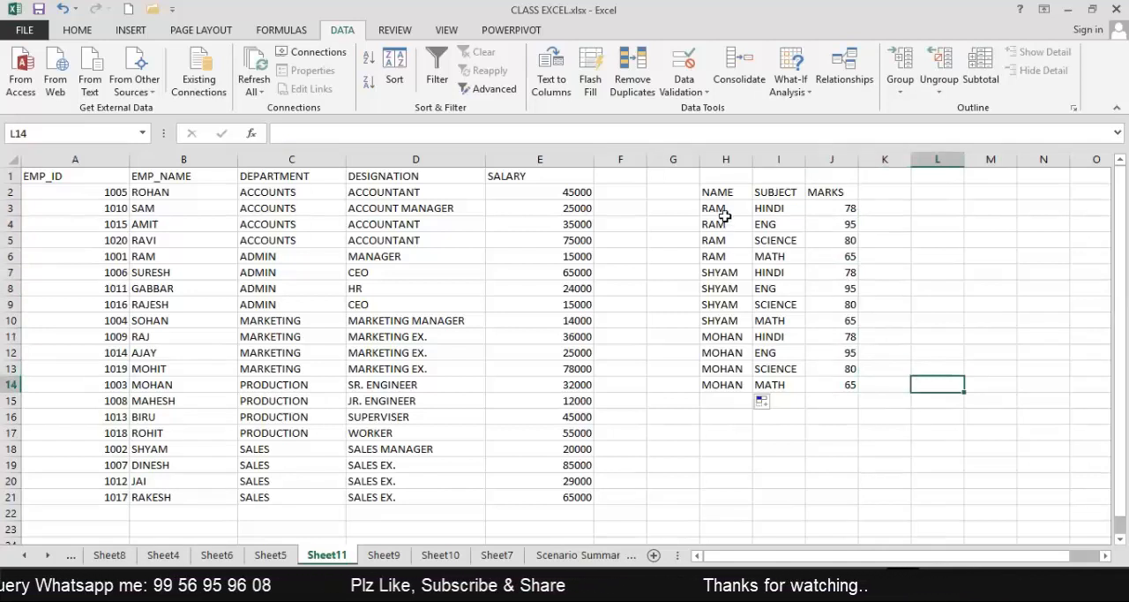
{"action": "left_click_drag", "start_coordinate": [718, 192], "coordinate": [852, 384]}
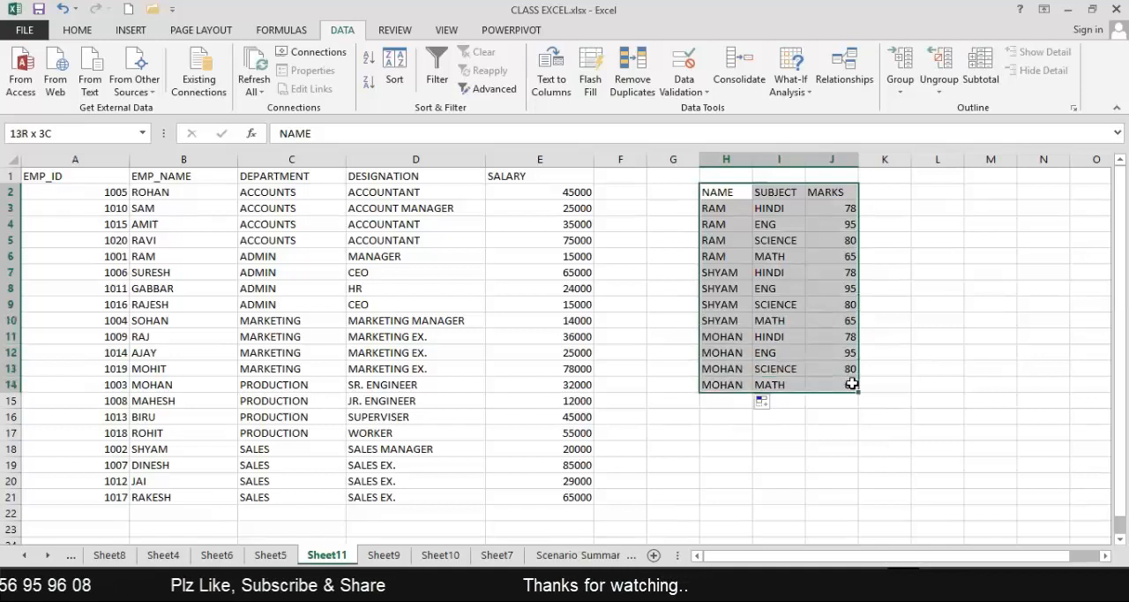
{"action": "left_click", "coordinate": [981, 67]}
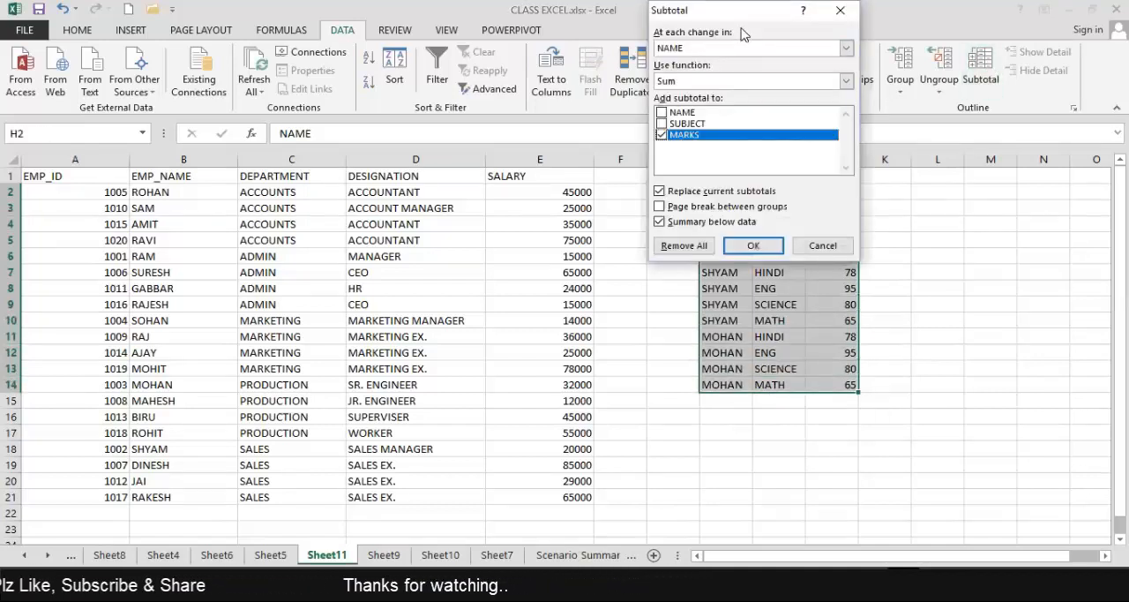
{"action": "left_click_drag", "start_coordinate": [731, 9], "coordinate": [712, 37]}
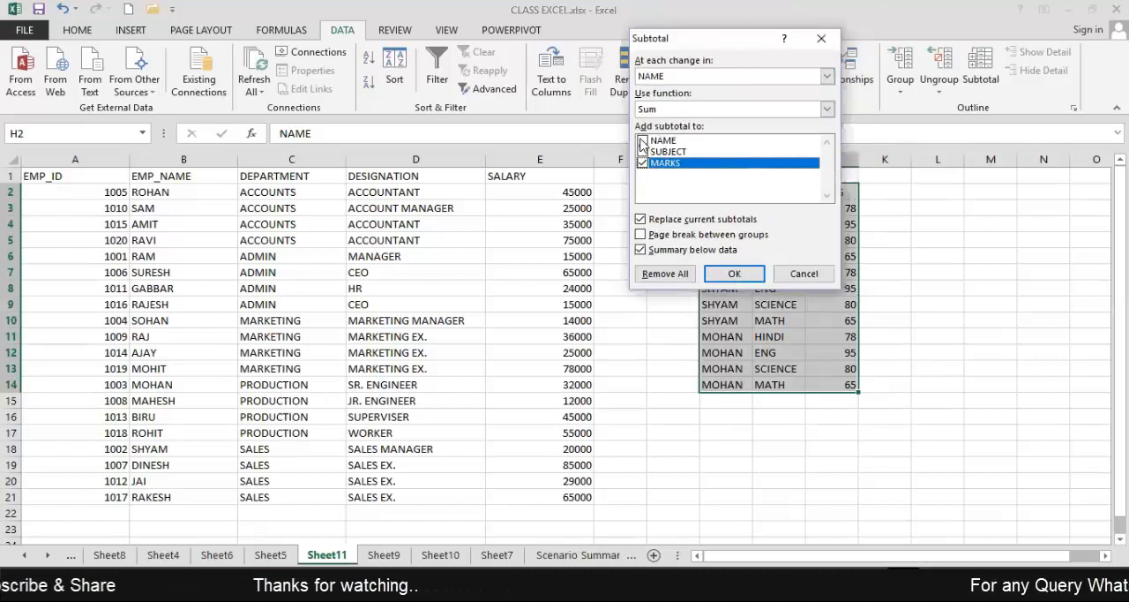
{"action": "left_click", "coordinate": [642, 141]}
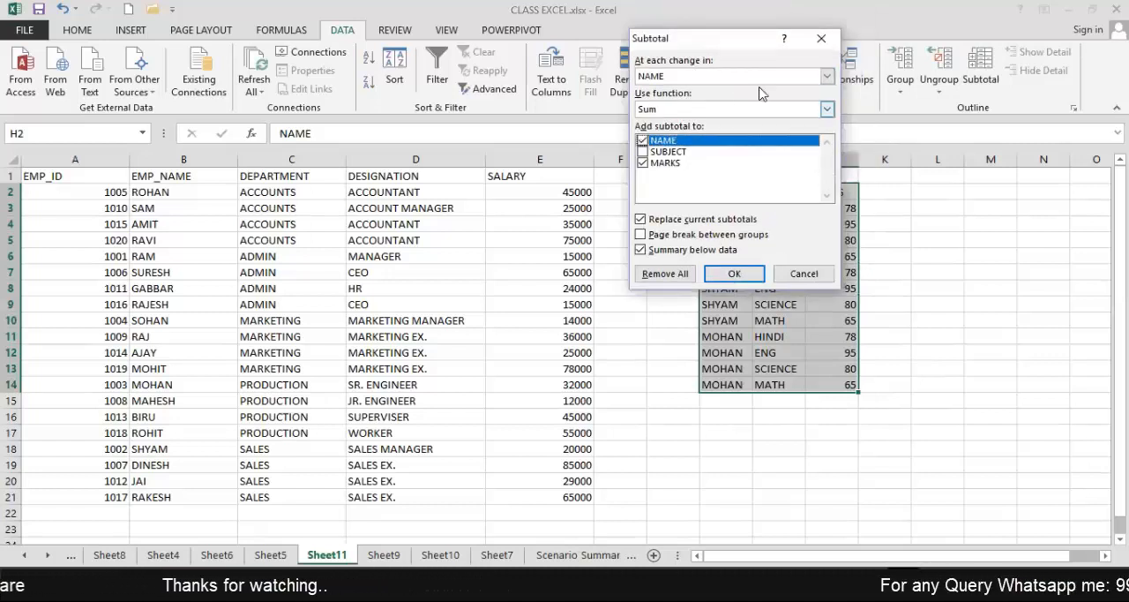
{"action": "left_click", "coordinate": [827, 109]}
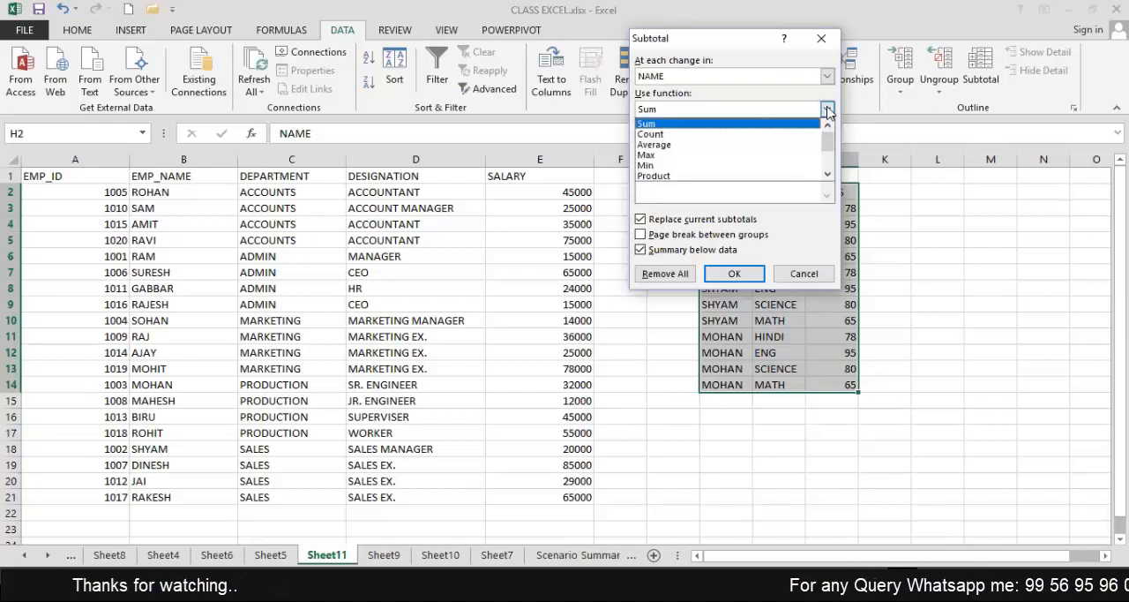
{"action": "left_click", "coordinate": [827, 109]}
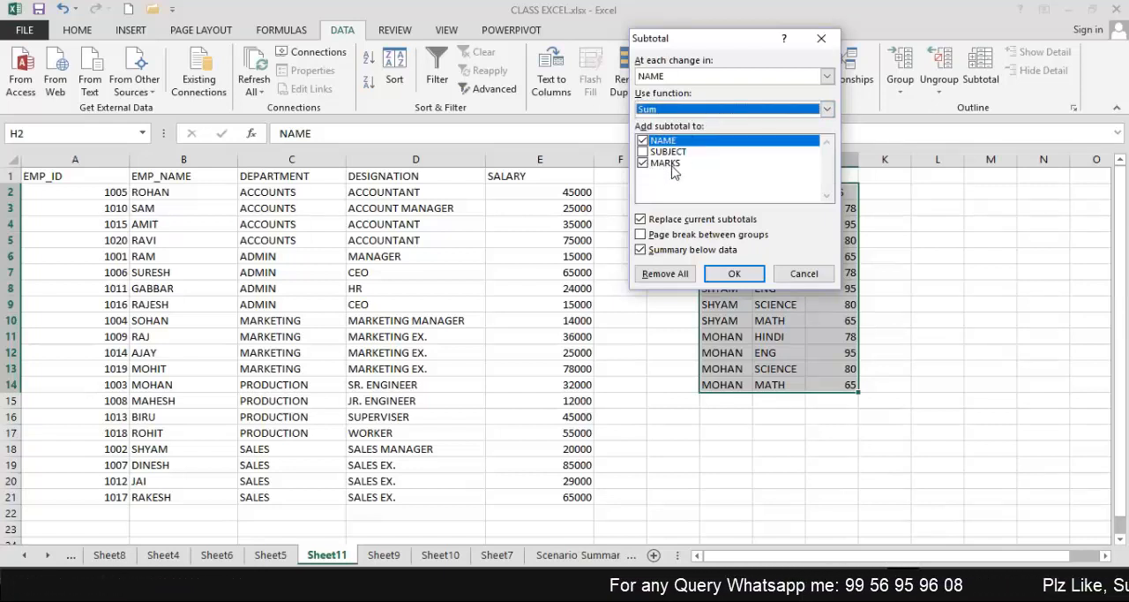
{"action": "left_click", "coordinate": [732, 277]}
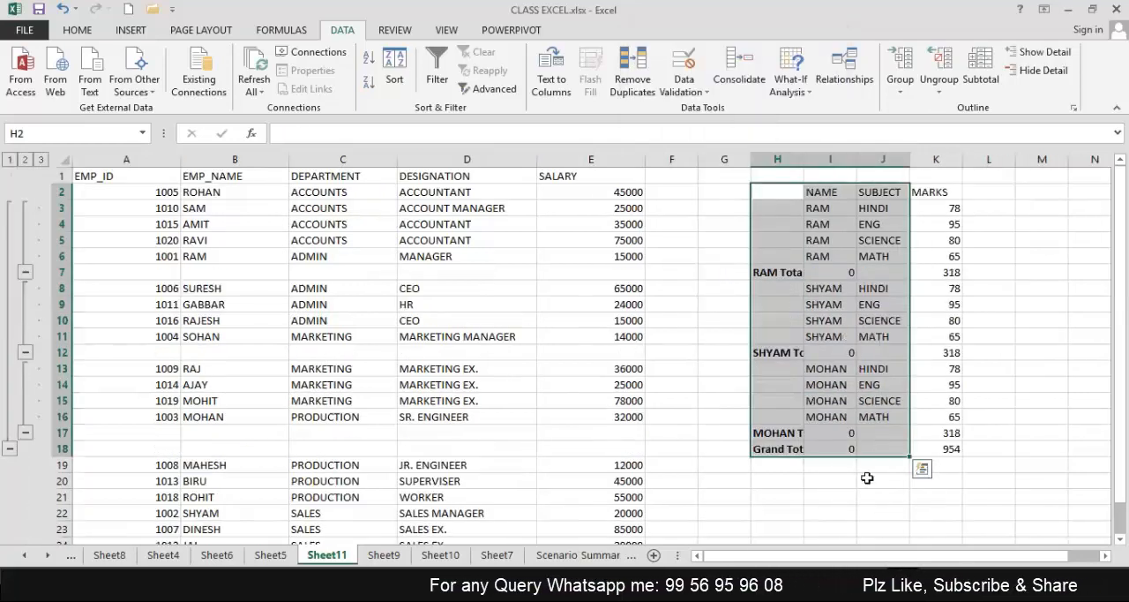
Examine the first student's total row and the subtotal formula in its MARKS column.
{"action": "left_click", "coordinate": [854, 487]}
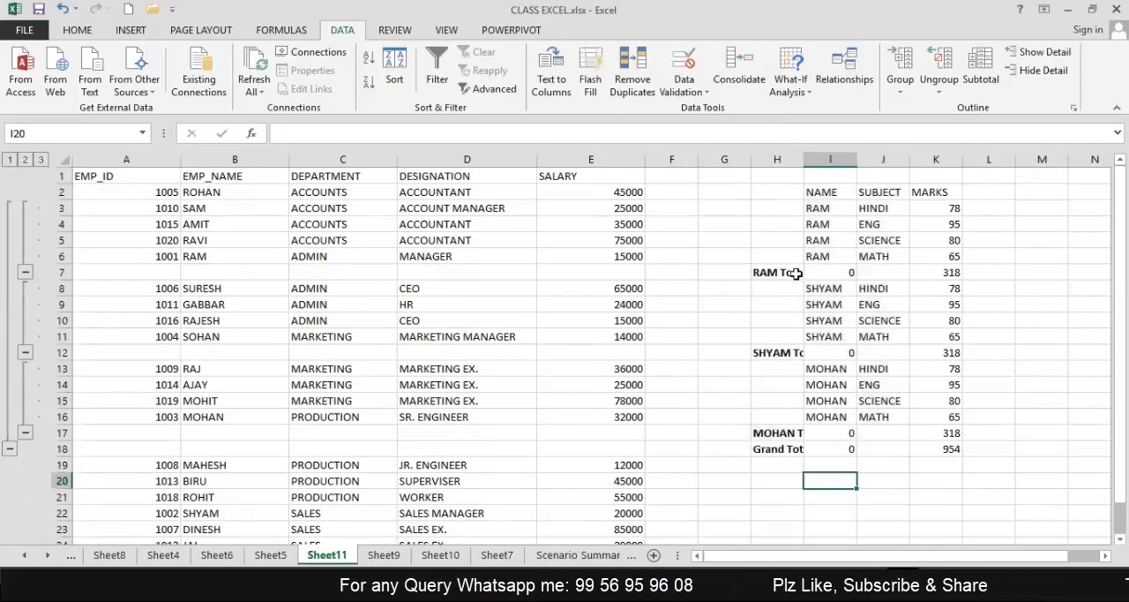
{"action": "left_click", "coordinate": [794, 273]}
{"action": "left_click", "coordinate": [952, 271]}
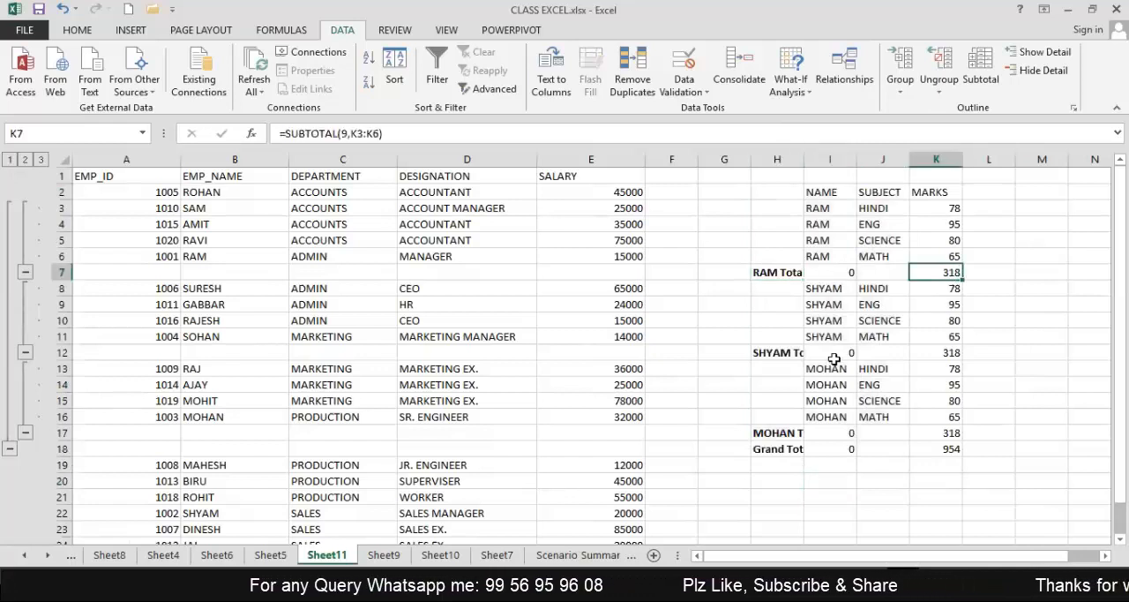
Examine the second and third students' total rows and the subtotal formulas in their MARKS column.
{"action": "left_click", "coordinate": [788, 354]}
{"action": "left_click", "coordinate": [945, 352]}
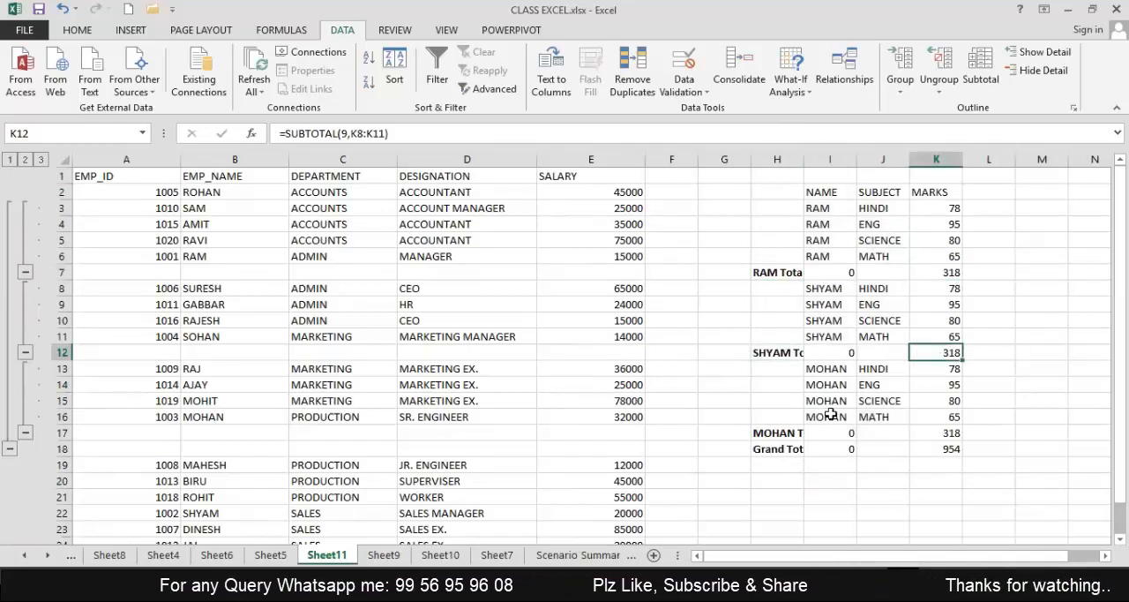
{"action": "left_click", "coordinate": [790, 433]}
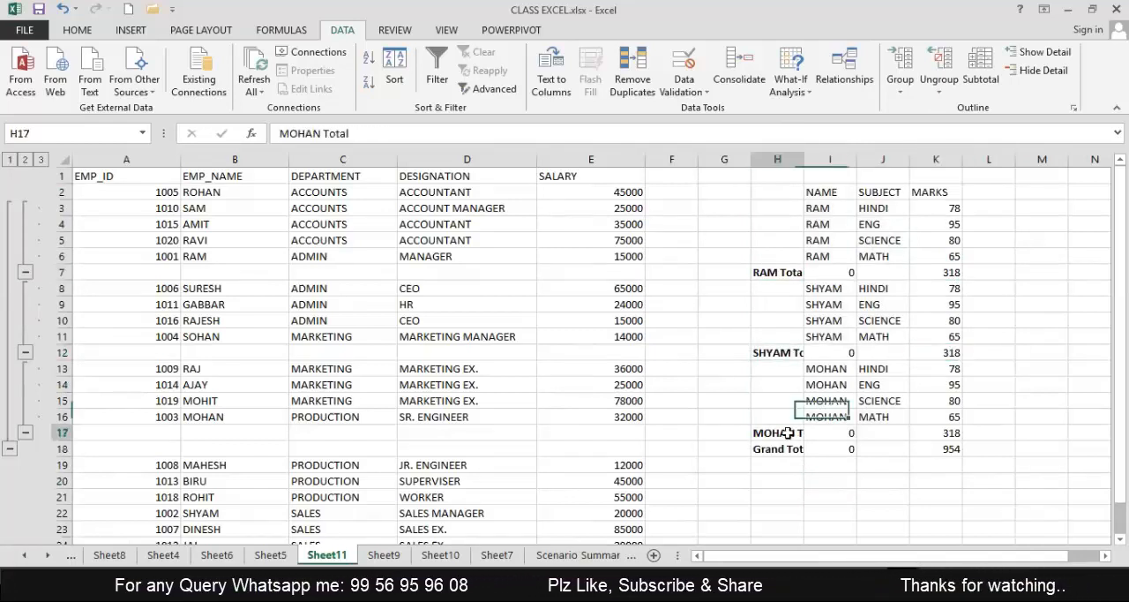
{"action": "left_click", "coordinate": [939, 432]}
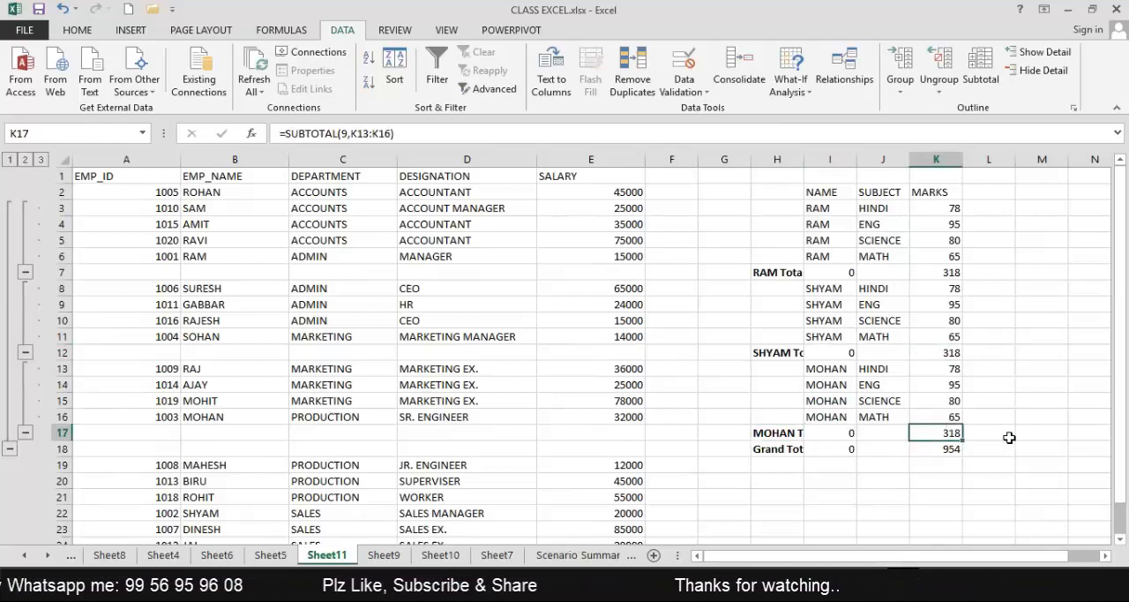
Undo the marks table's subtotals and set the second student's marks in J7:J10 to 65, 85, 59 and 45.
{"action": "key", "text": "ctrl+z"}
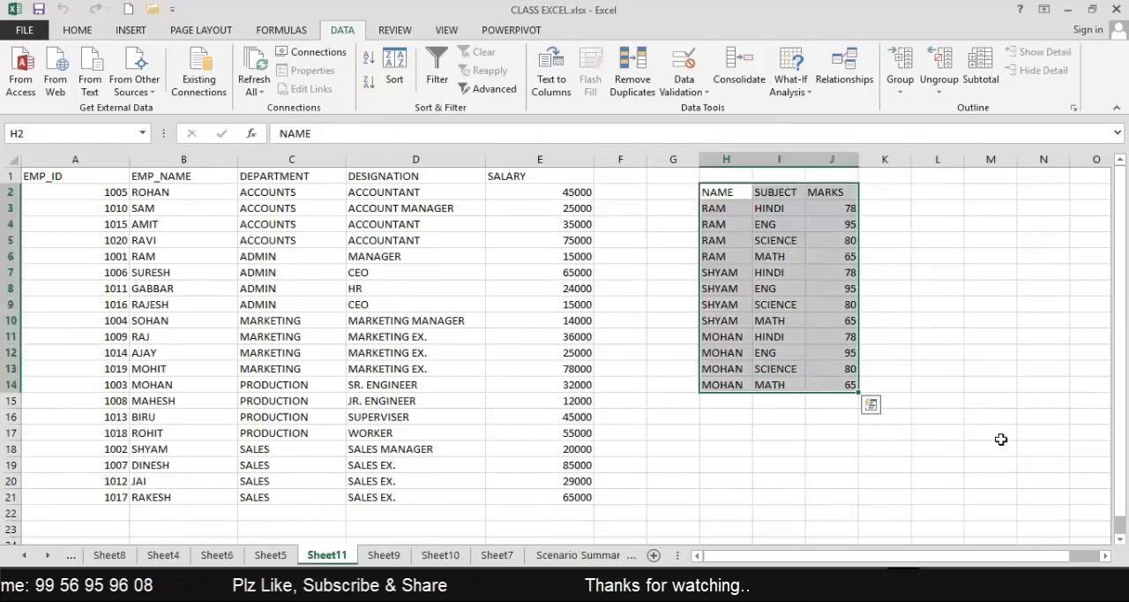
{"action": "left_click", "coordinate": [956, 326]}
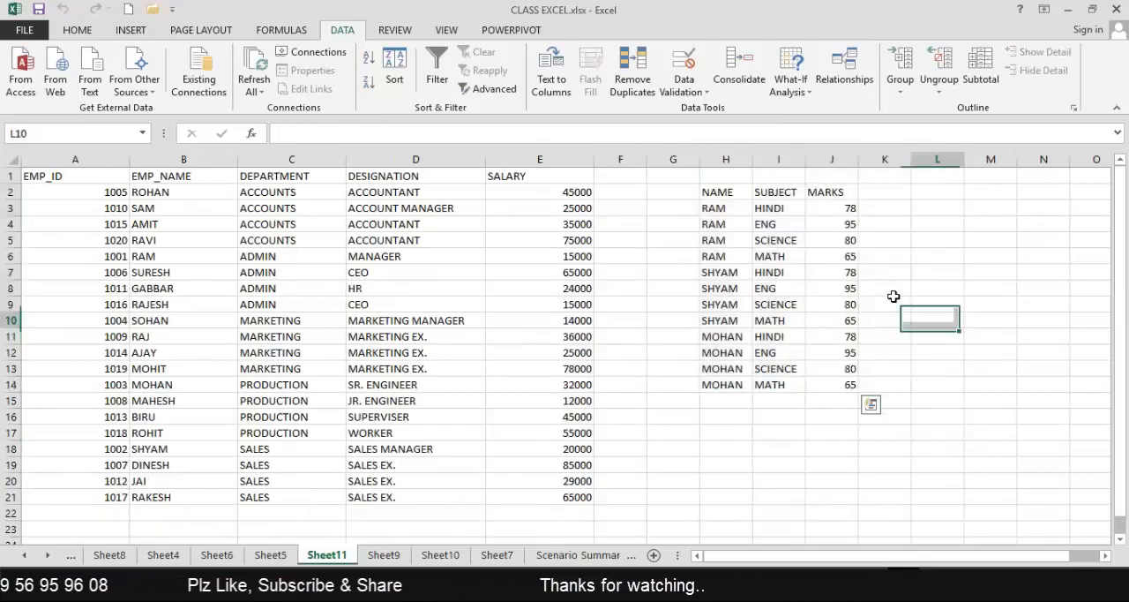
{"action": "left_click", "coordinate": [839, 272]}
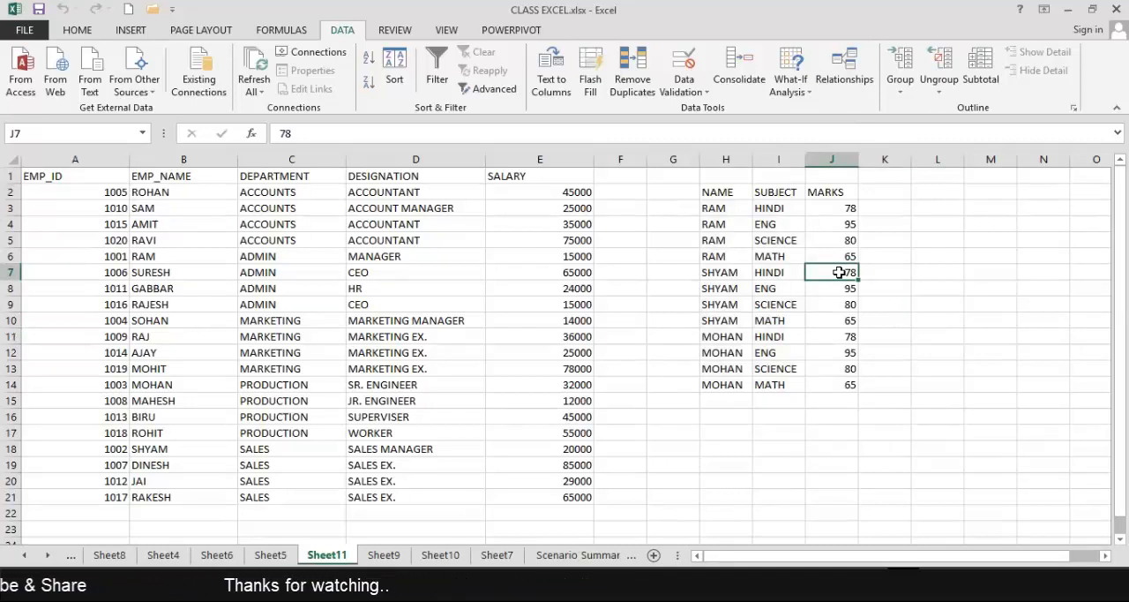
{"action": "type", "text": "65"}
{"action": "key", "text": "Return"}
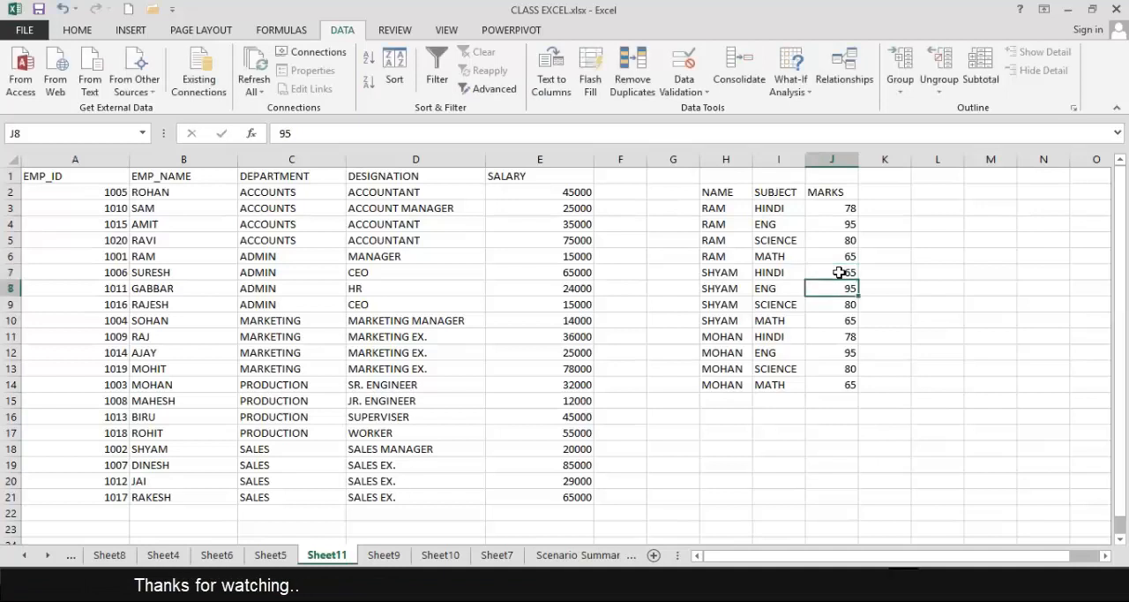
{"action": "type", "text": "85"}
{"action": "key", "text": "Return"}
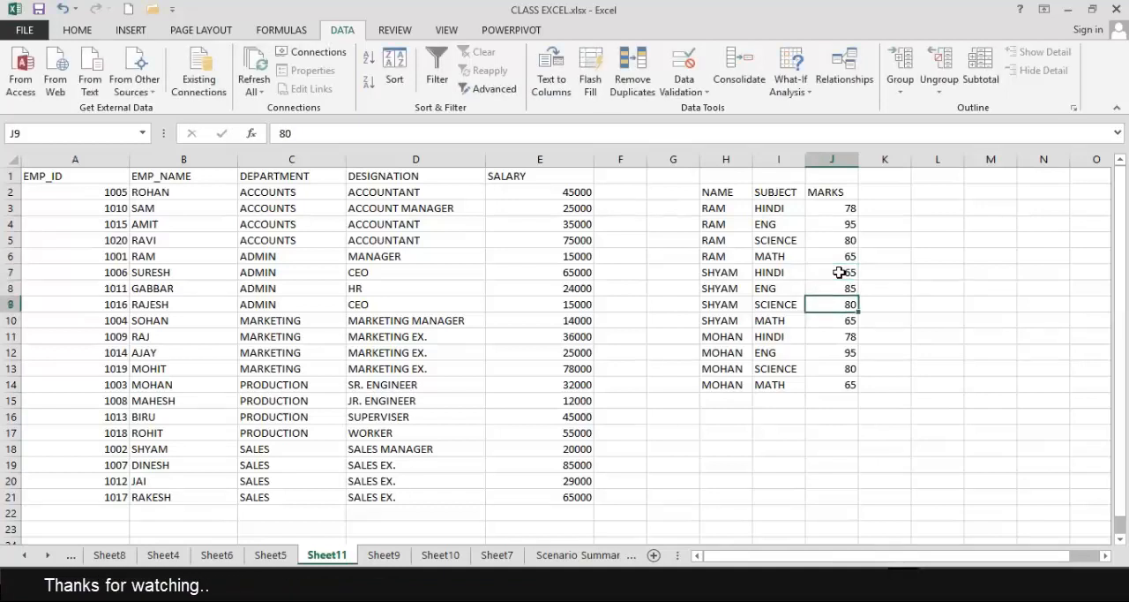
{"action": "type", "text": "59"}
{"action": "key", "text": "Return"}
{"action": "type", "text": "45"}
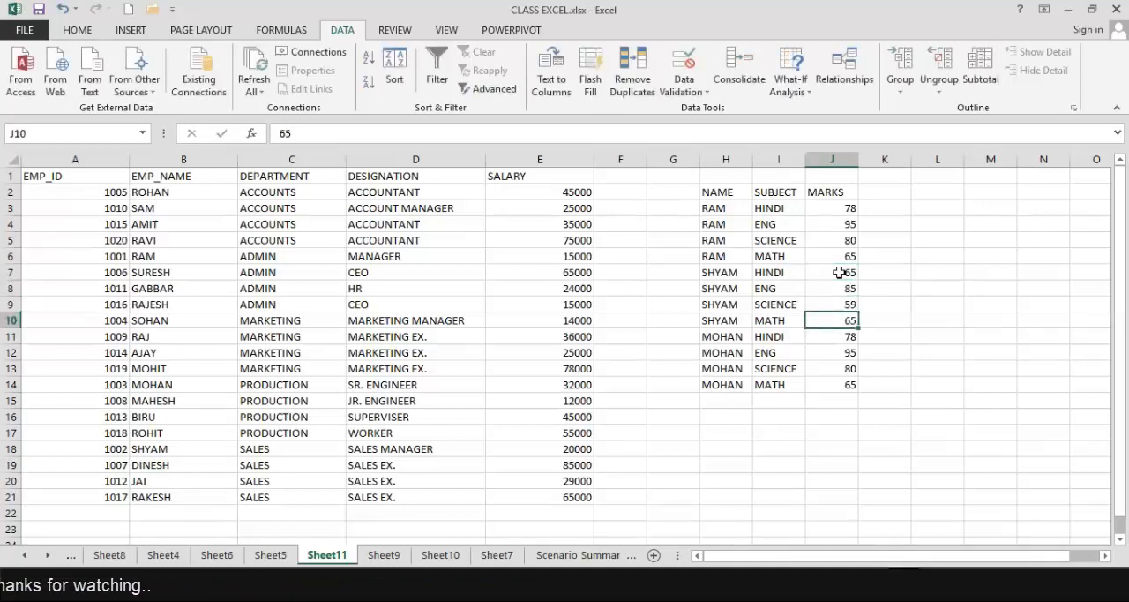
{"action": "key", "text": "Return"}
Set the third student's marks in J11:J14 to 35, 78, 65 and 99.
{"action": "type", "text": "35"}
{"action": "key", "text": "Return"}
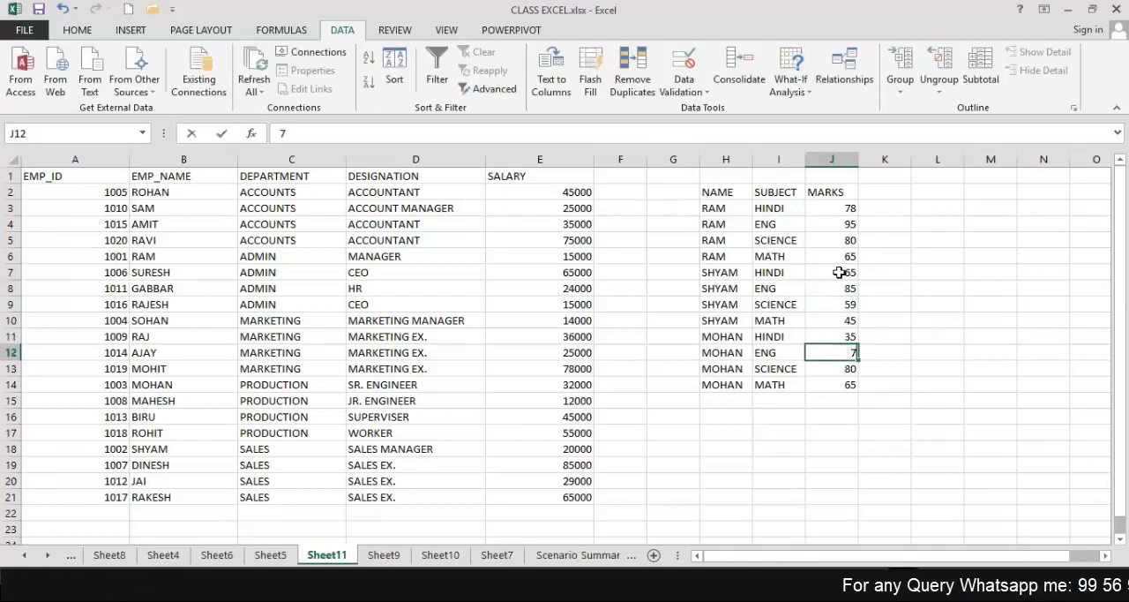
{"action": "type", "text": "78"}
{"action": "key", "text": "Return"}
{"action": "type", "text": "65"}
{"action": "key", "text": "Return"}
{"action": "type", "text": "99"}
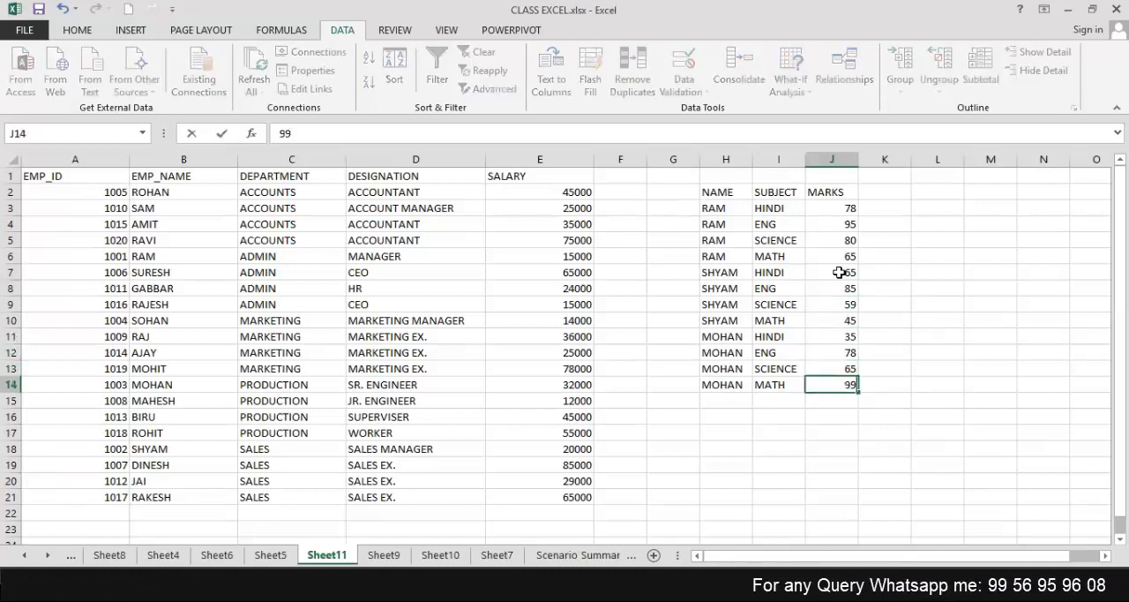
{"action": "key", "text": "Return"}
{"action": "type", "text": "55"}
{"action": "key", "text": "Return"}
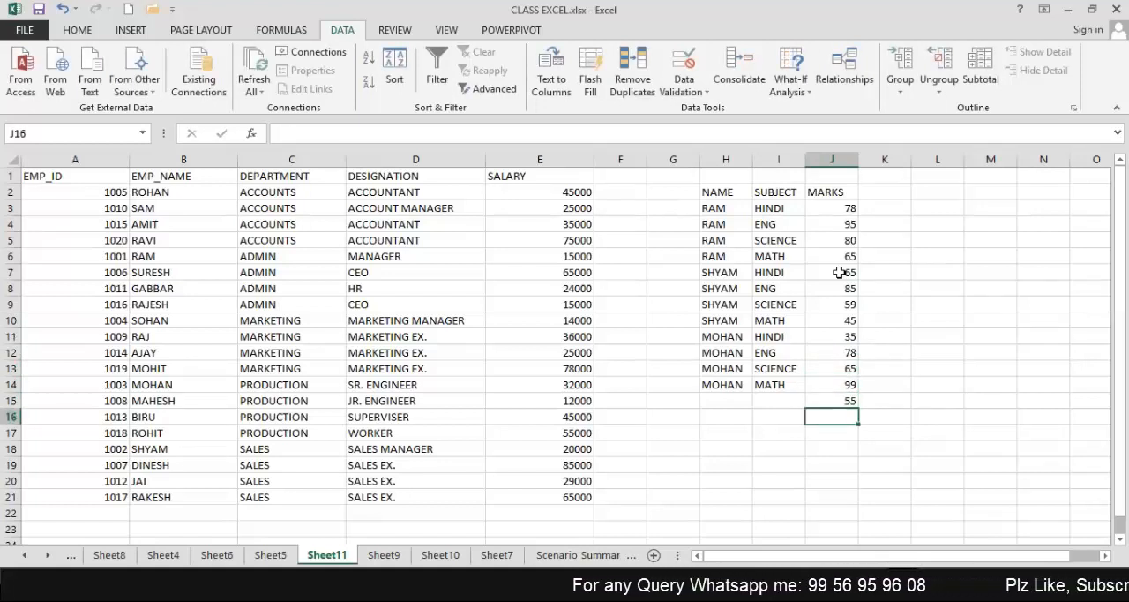
{"action": "key", "text": "Up"}
{"action": "key", "text": "Delete"}
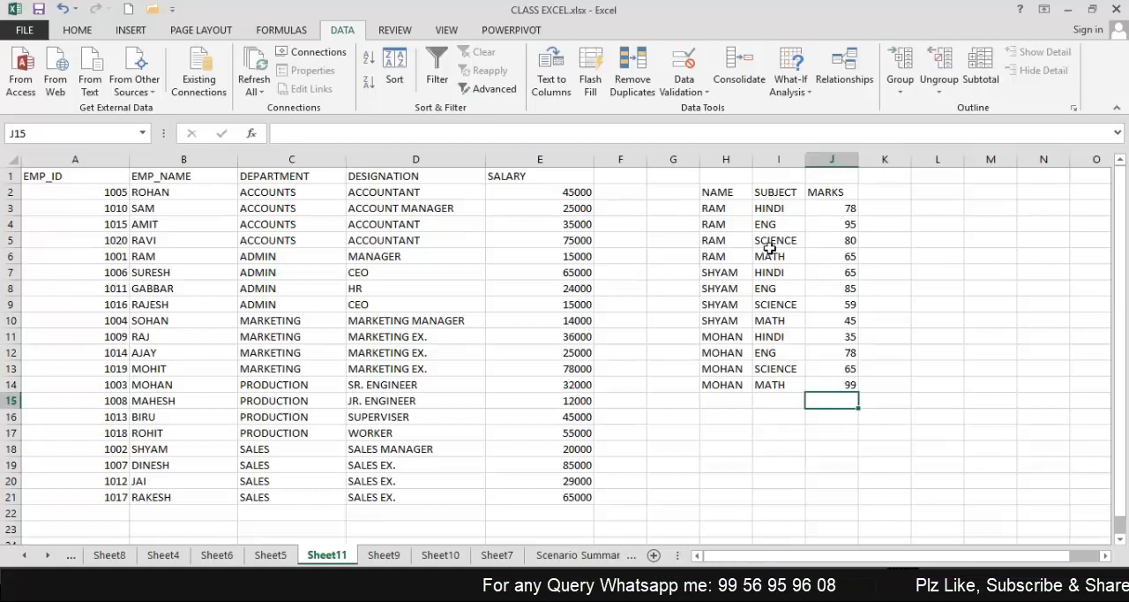
Subtotal the updated marks table H2:J14 at each change in NAME with the Sum function, adding subtotals to NAME and MARKS.
{"action": "left_click_drag", "start_coordinate": [732, 192], "coordinate": [852, 386]}
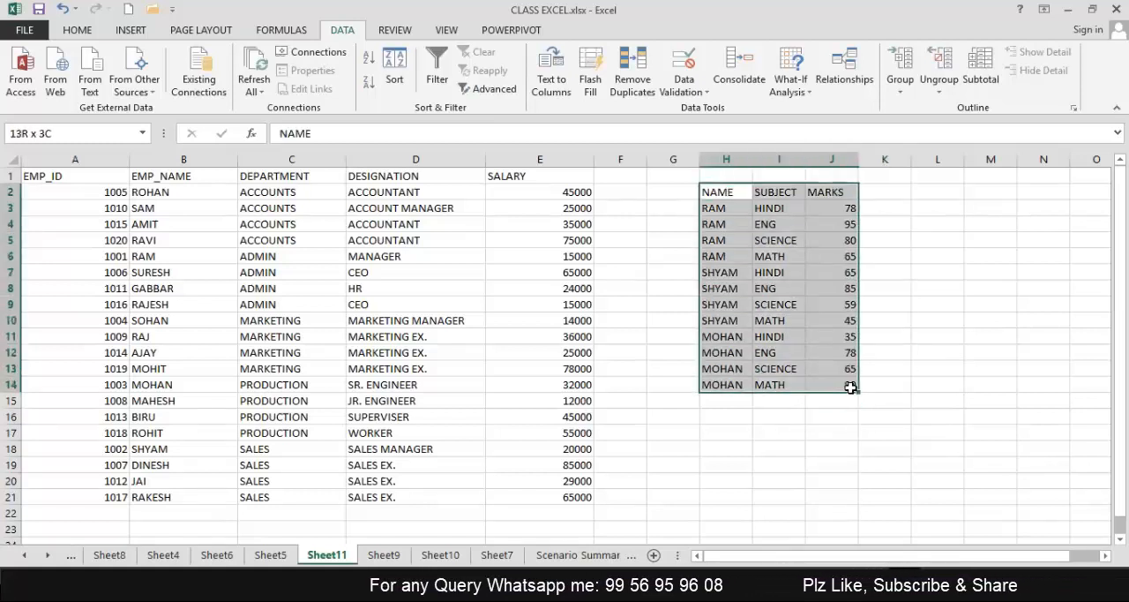
{"action": "left_click", "coordinate": [980, 71]}
{"action": "left_click", "coordinate": [655, 141]}
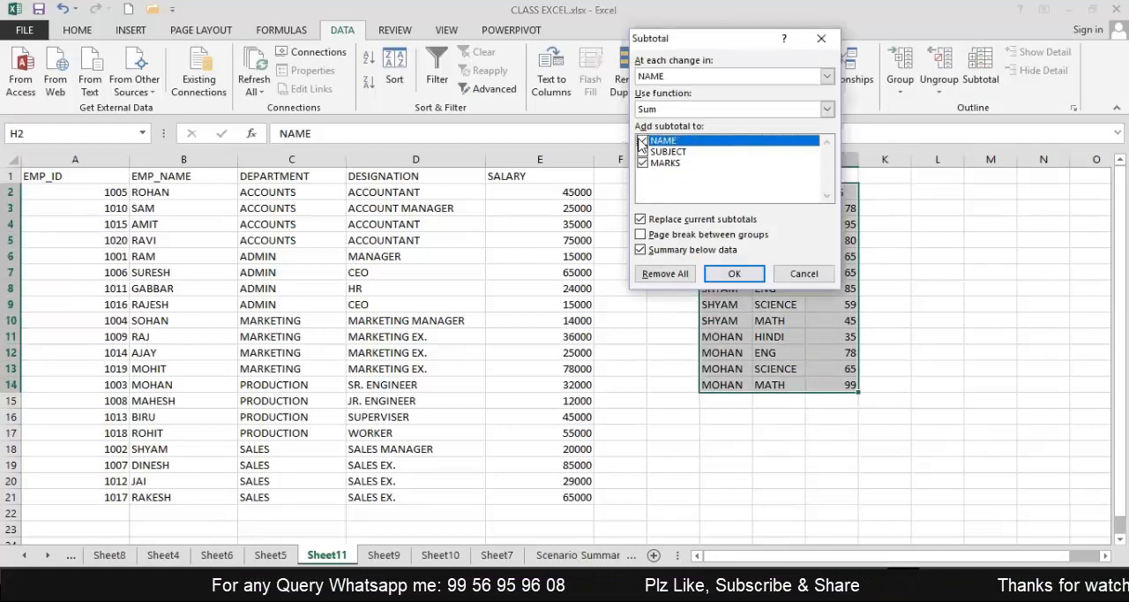
{"action": "left_click", "coordinate": [827, 108]}
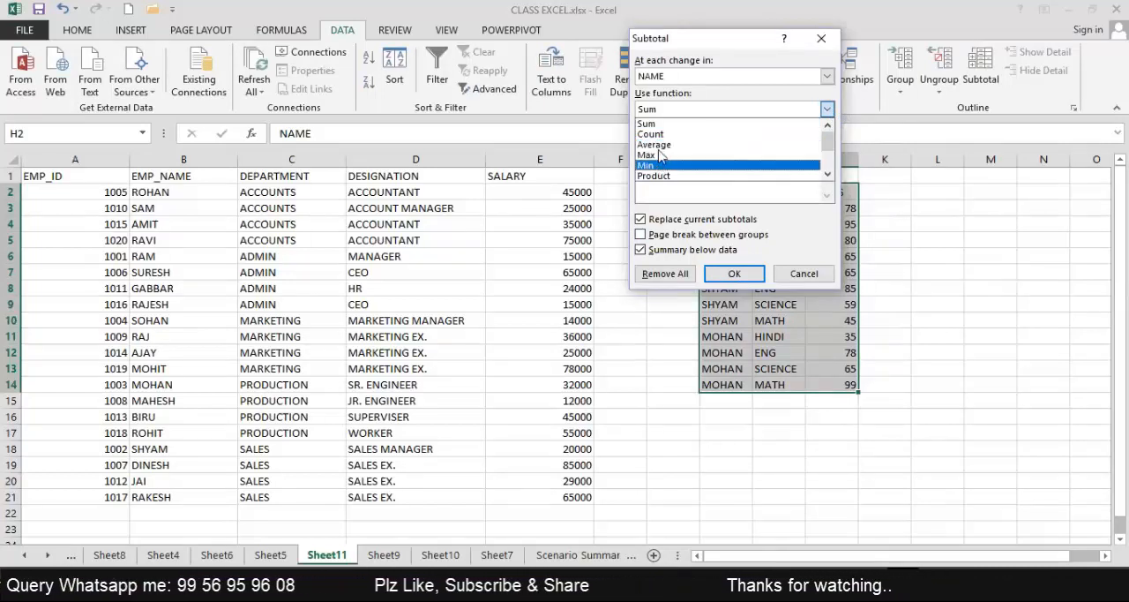
{"action": "left_click", "coordinate": [657, 125]}
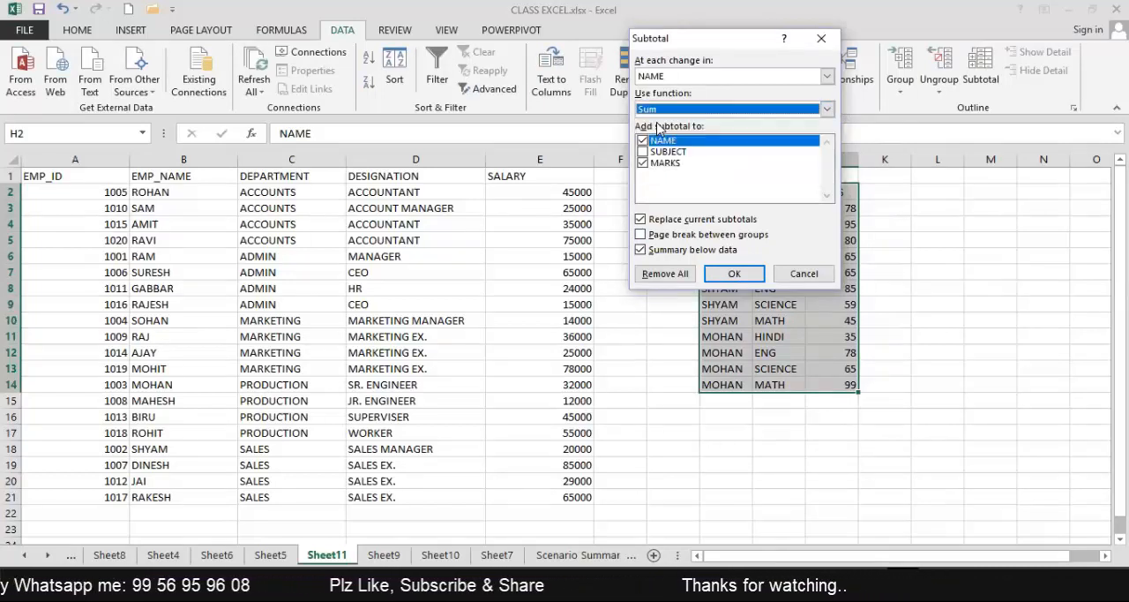
{"action": "left_click", "coordinate": [734, 275]}
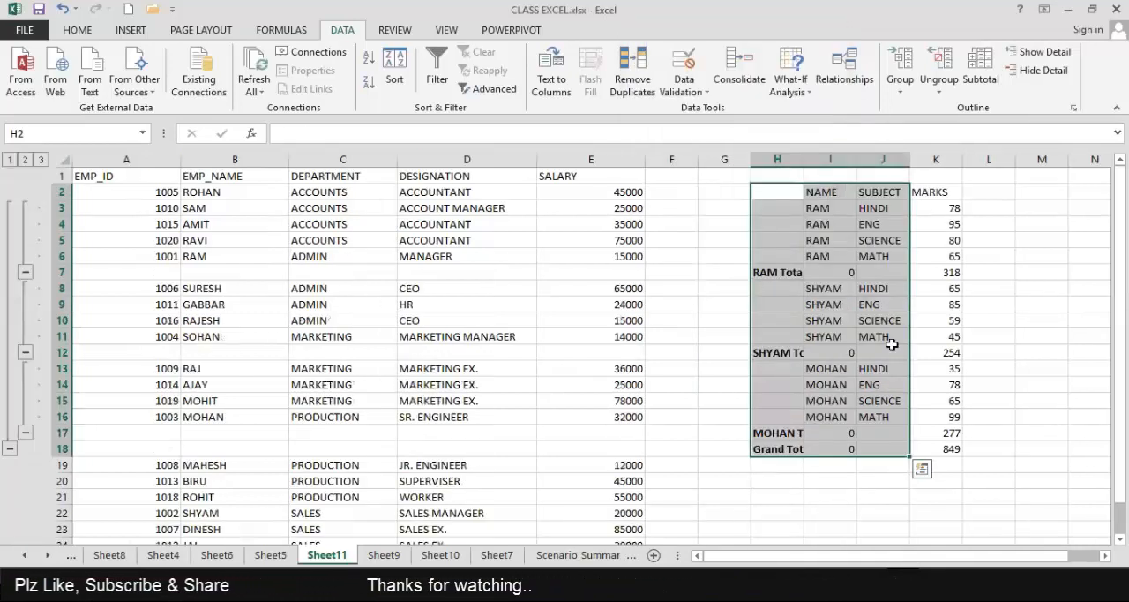
{"action": "left_click", "coordinate": [1009, 371]}
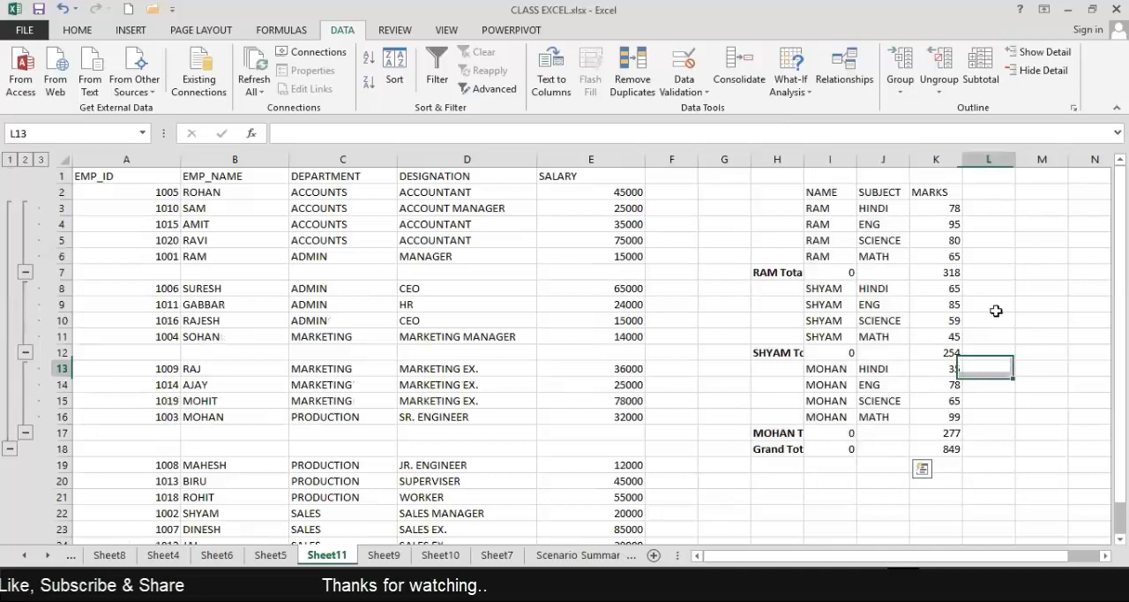
Examine the MARKS subtotal formula of each student and the grand total formula.
{"action": "left_click", "coordinate": [941, 270]}
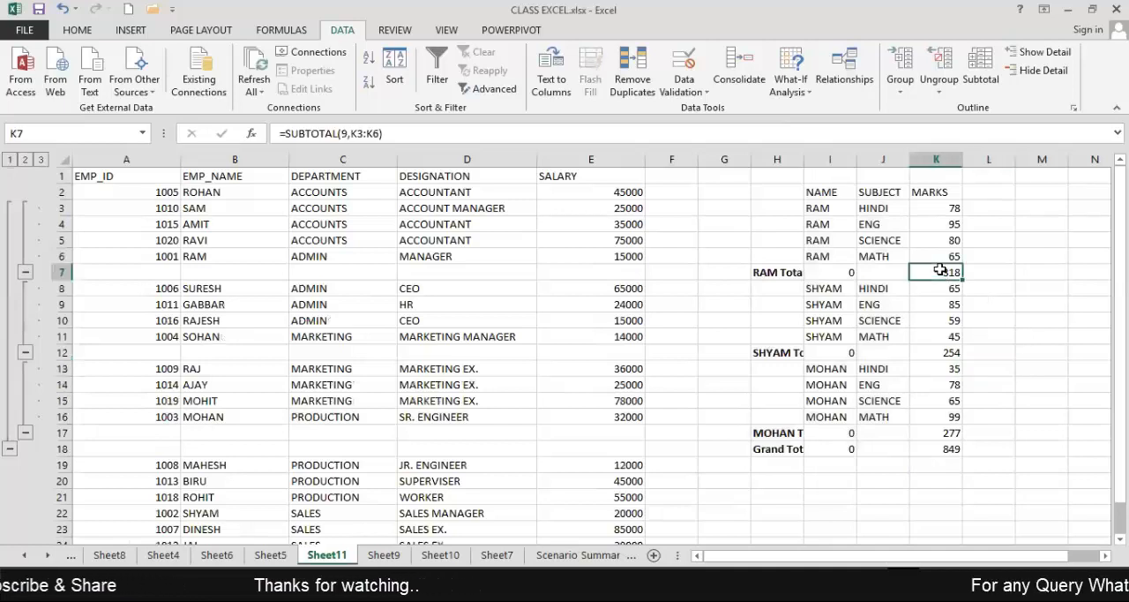
{"action": "left_click", "coordinate": [943, 353]}
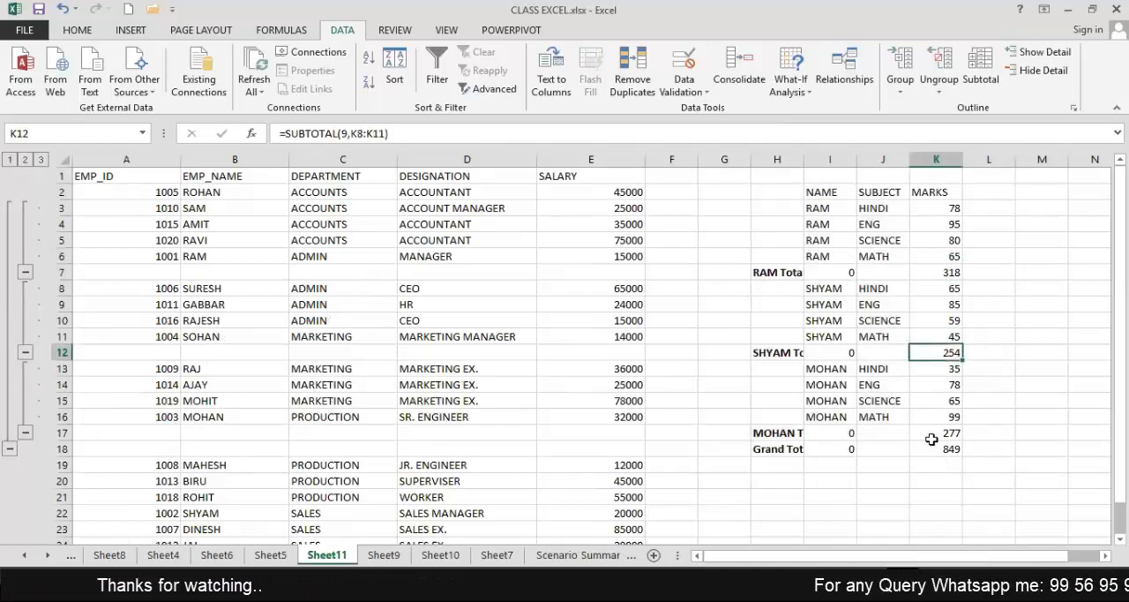
{"action": "left_click", "coordinate": [928, 432]}
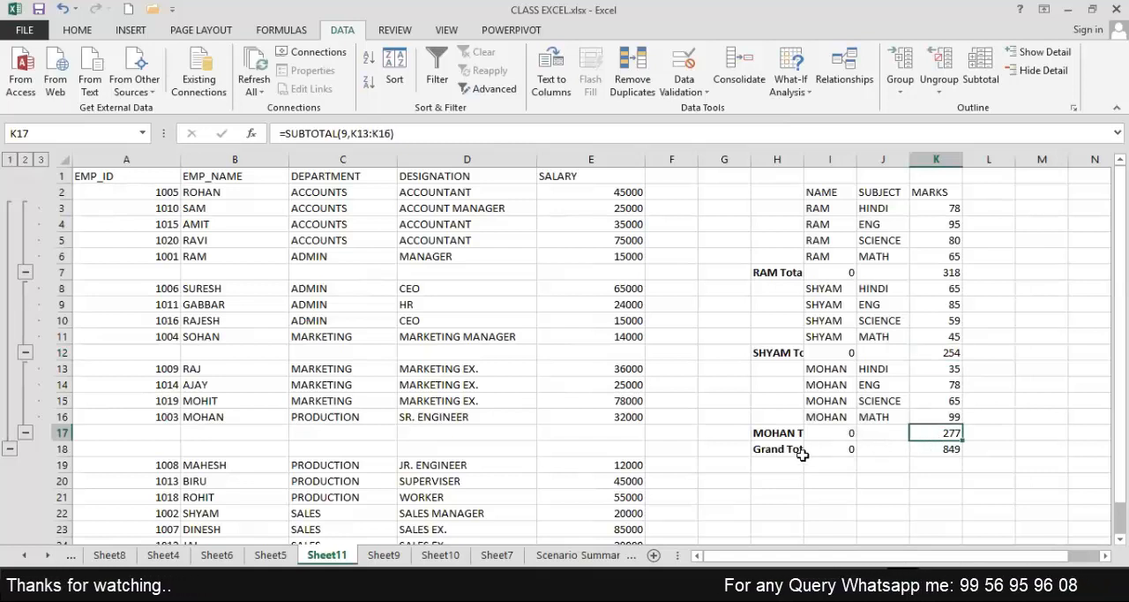
{"action": "left_click", "coordinate": [943, 450]}
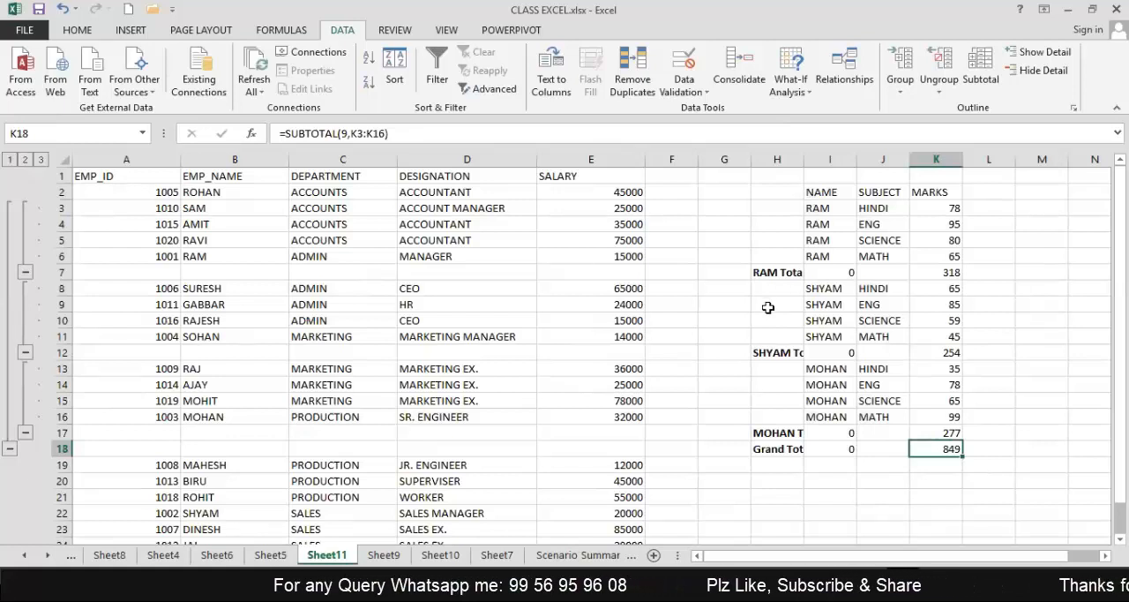
Collapse the first two students' groups and the grand total group, and expand them all again.
{"action": "left_click", "coordinate": [24, 272]}
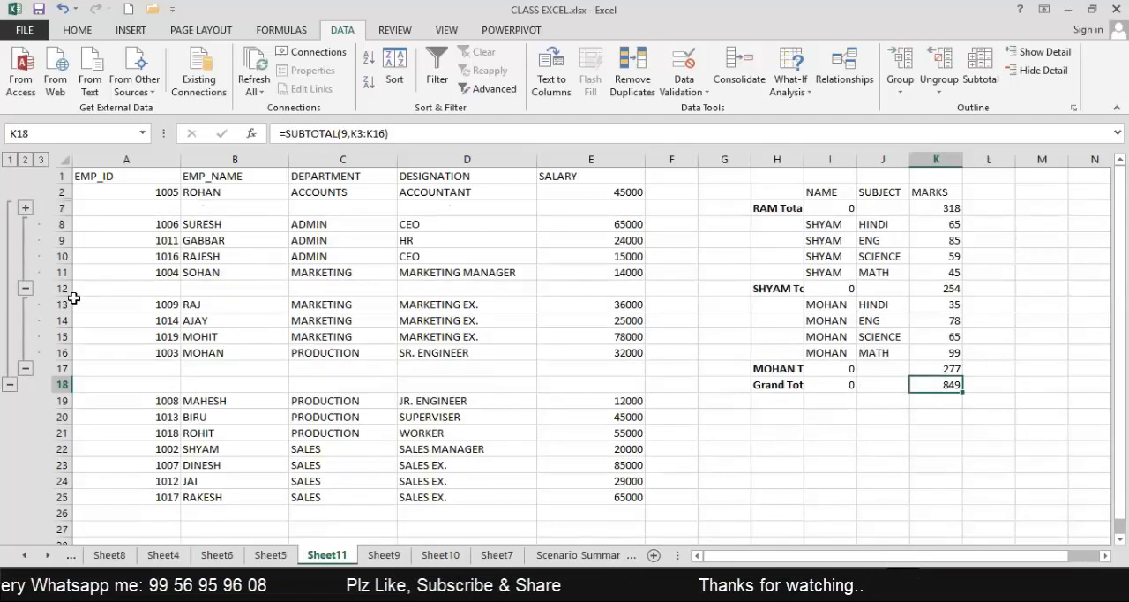
{"action": "left_click", "coordinate": [25, 288]}
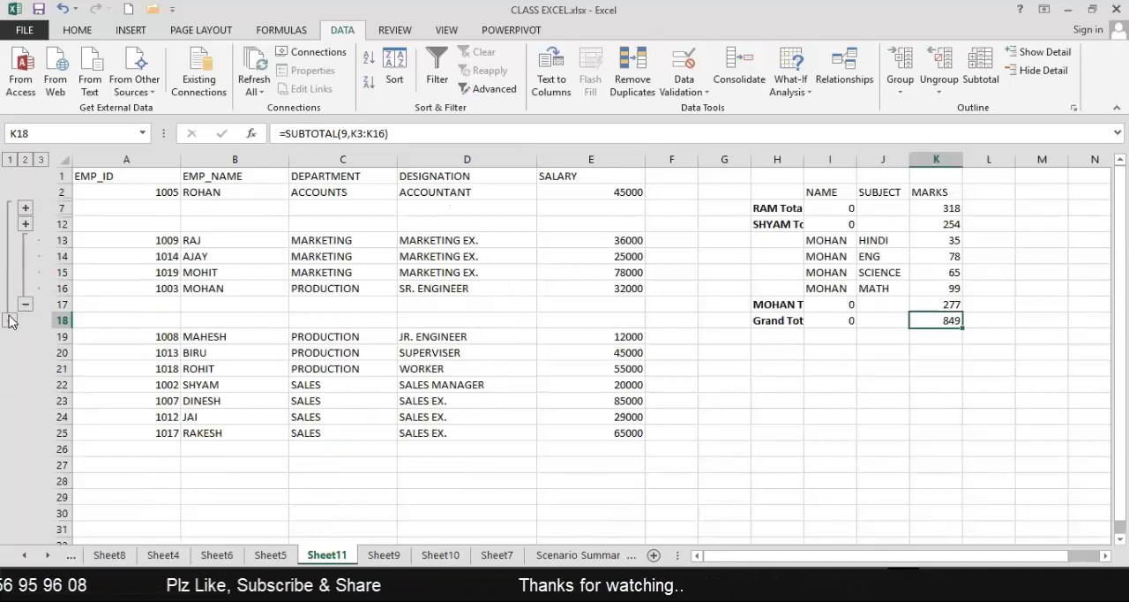
{"action": "left_click", "coordinate": [10, 321]}
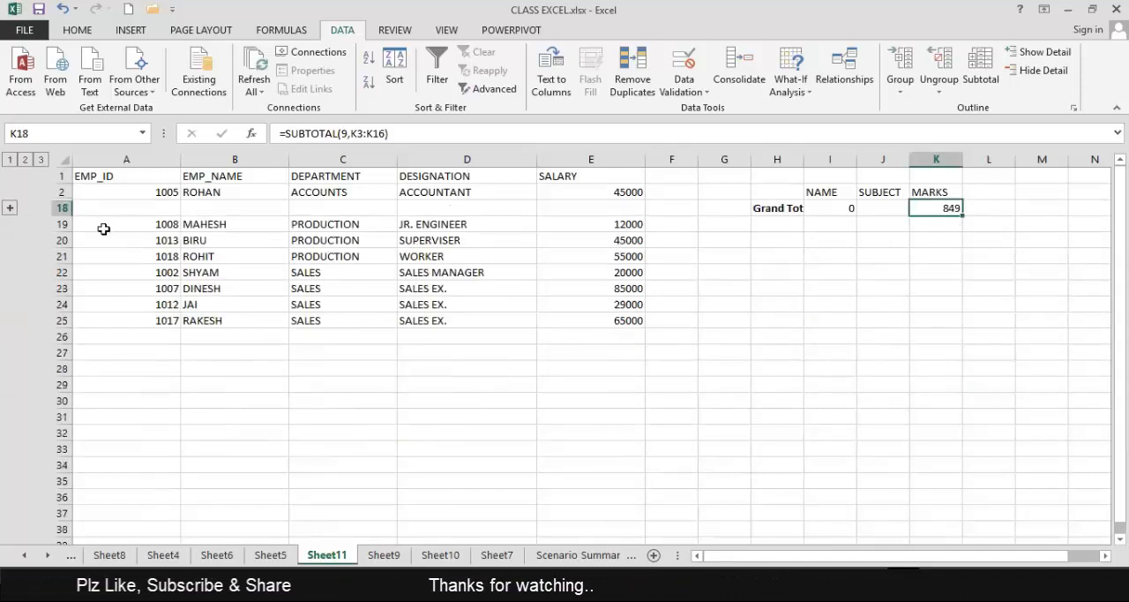
{"action": "left_click", "coordinate": [10, 208]}
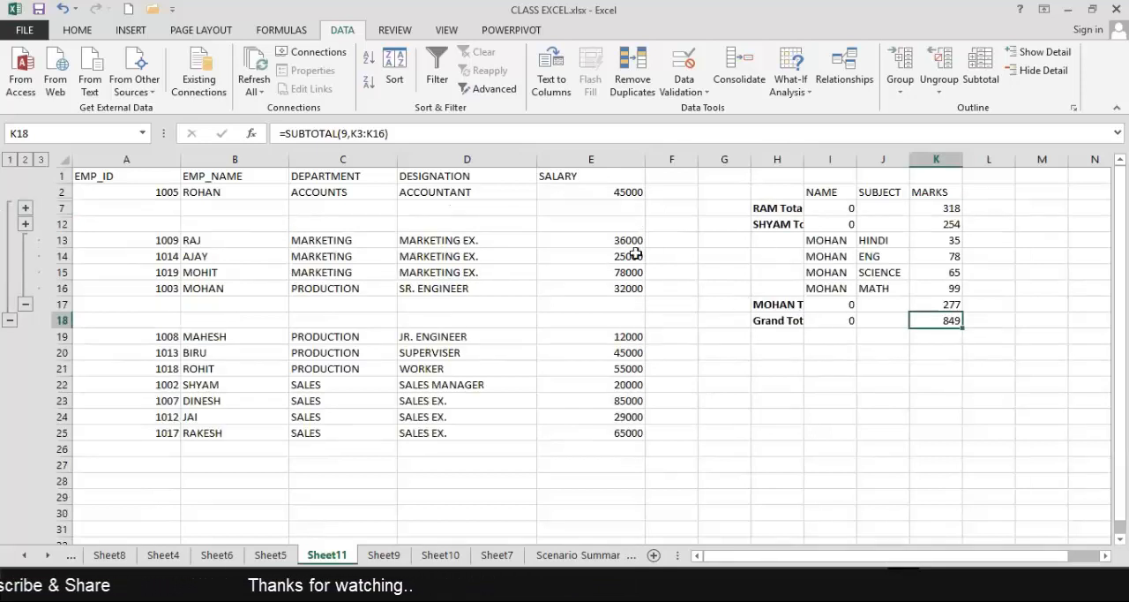
{"action": "left_click", "coordinate": [25, 225]}
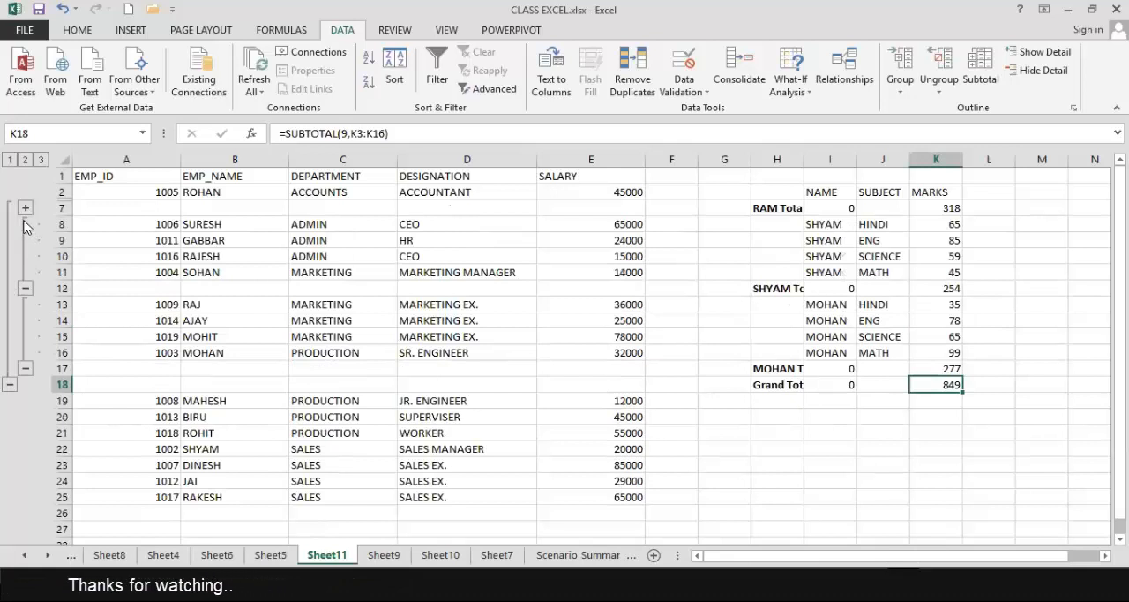
{"action": "left_click", "coordinate": [25, 209]}
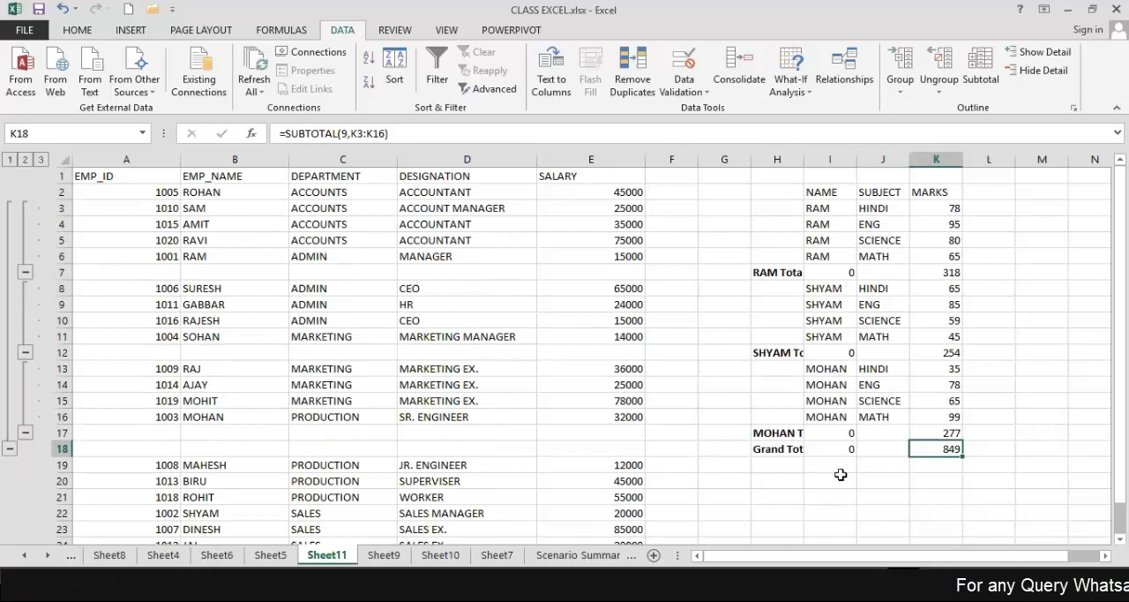
Widen column H so the total labels fit better in their cells.
{"action": "left_click", "coordinate": [998, 325]}
{"action": "mouse_move", "coordinate": [752, 177]}
{"action": "left_mouse_down"}
{"action": "mouse_move", "coordinate": [948, 192]}
{"action": "mouse_move", "coordinate": [1005, 265]}
{"action": "mouse_move", "coordinate": [1019, 497]}
{"action": "left_mouse_up"}
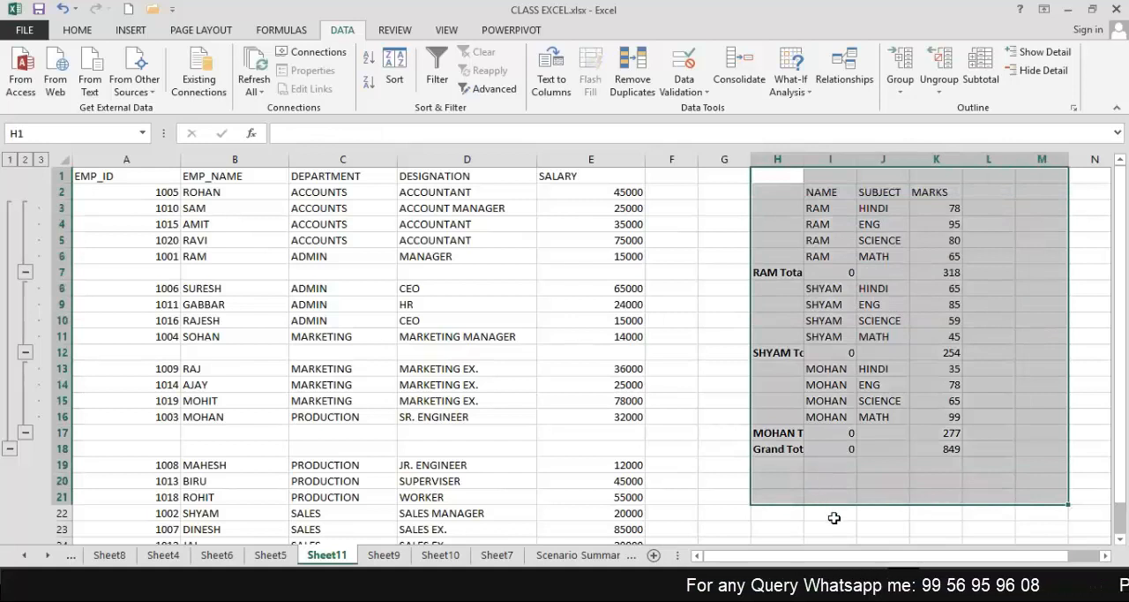
{"action": "left_click", "coordinate": [830, 514]}
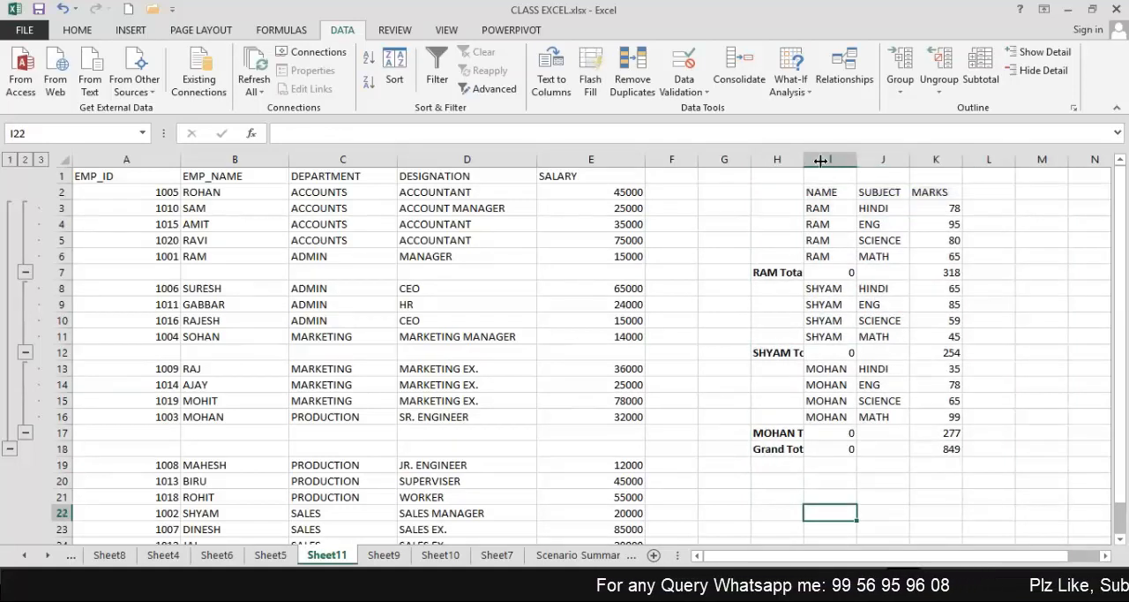
{"action": "left_click_drag", "start_coordinate": [805, 162], "coordinate": [821, 162]}
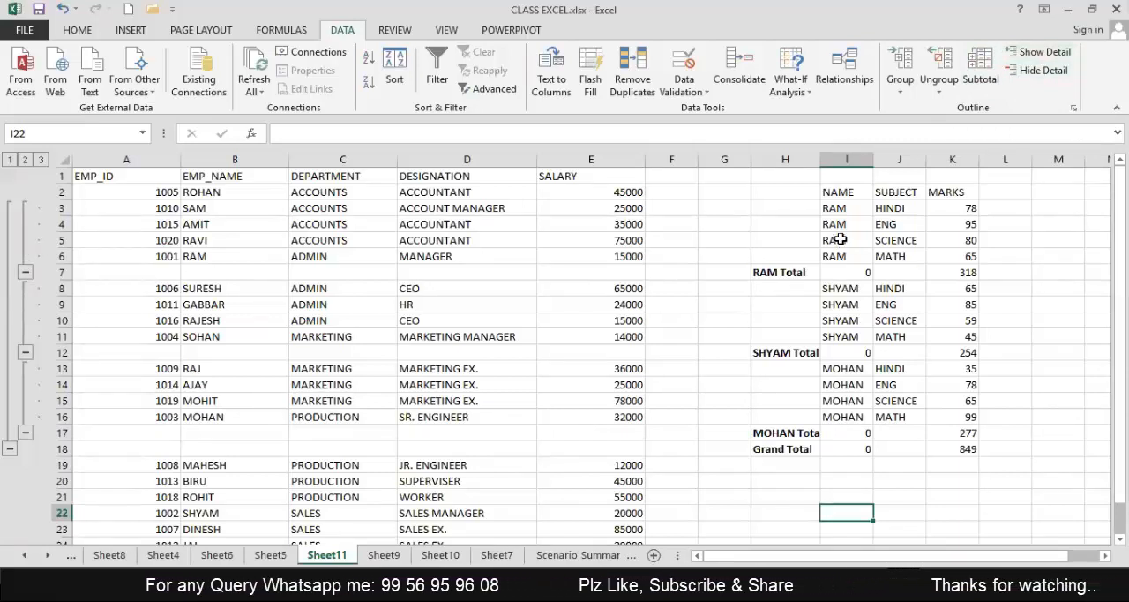
Collapse and re-expand the first student's group in the outline, and repeat it with Hide Detail and Show Detail.
{"action": "left_click", "coordinate": [25, 273]}
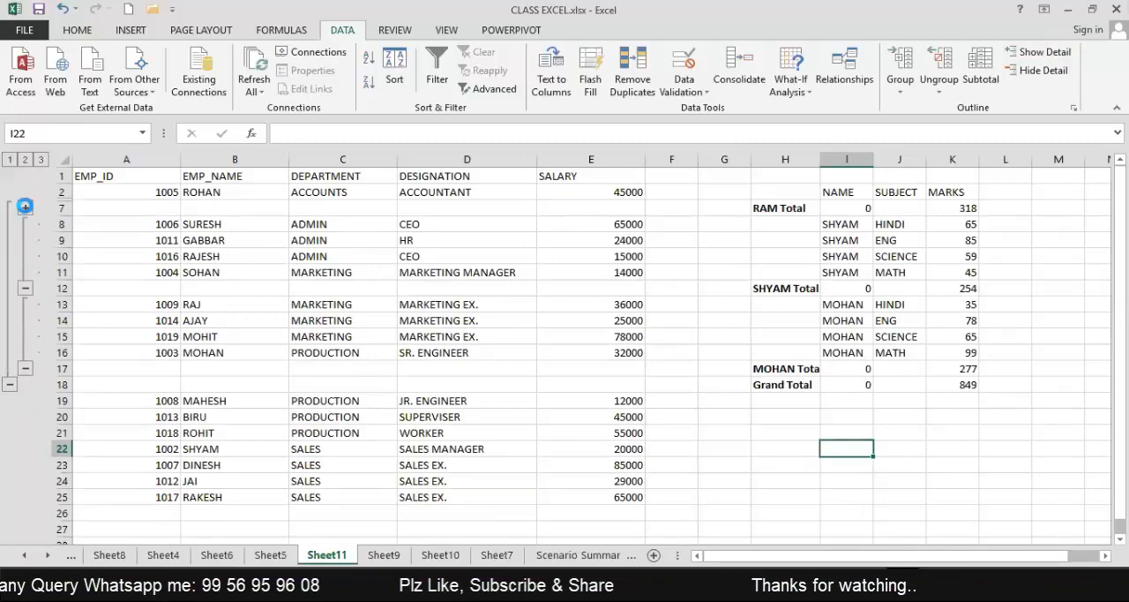
{"action": "left_click", "coordinate": [24, 207]}
{"action": "left_click", "coordinate": [845, 236]}
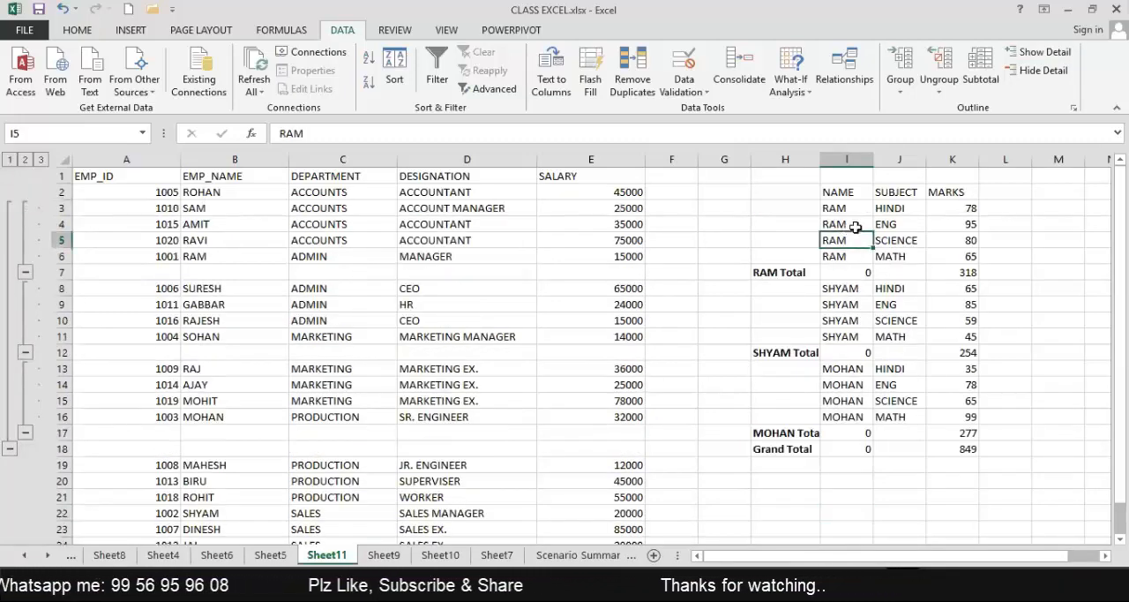
{"action": "left_click", "coordinate": [1039, 74]}
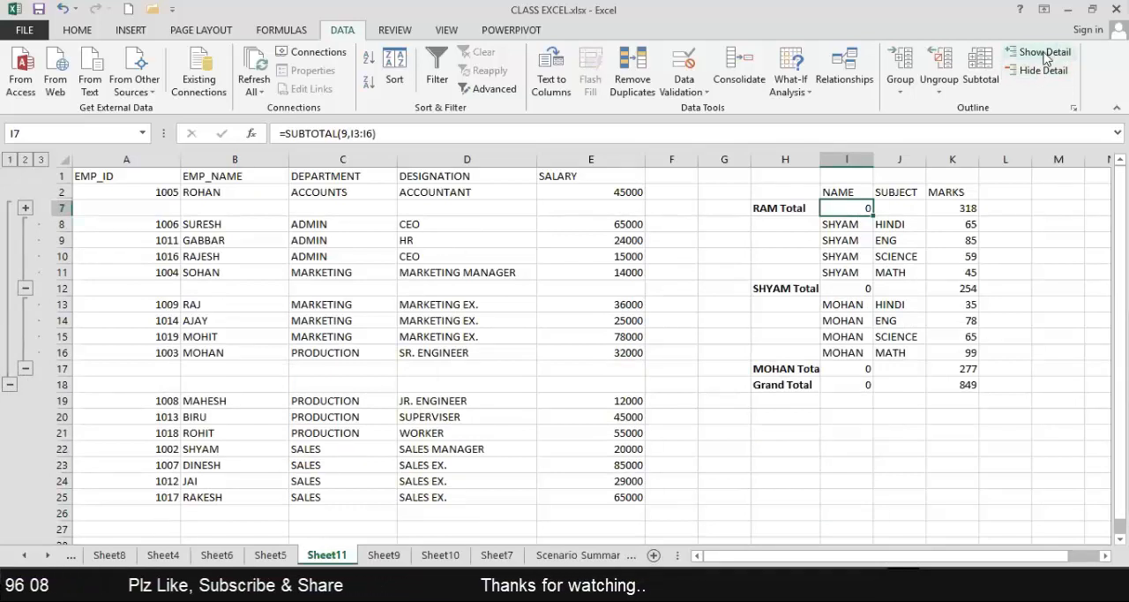
{"action": "left_click", "coordinate": [1041, 53]}
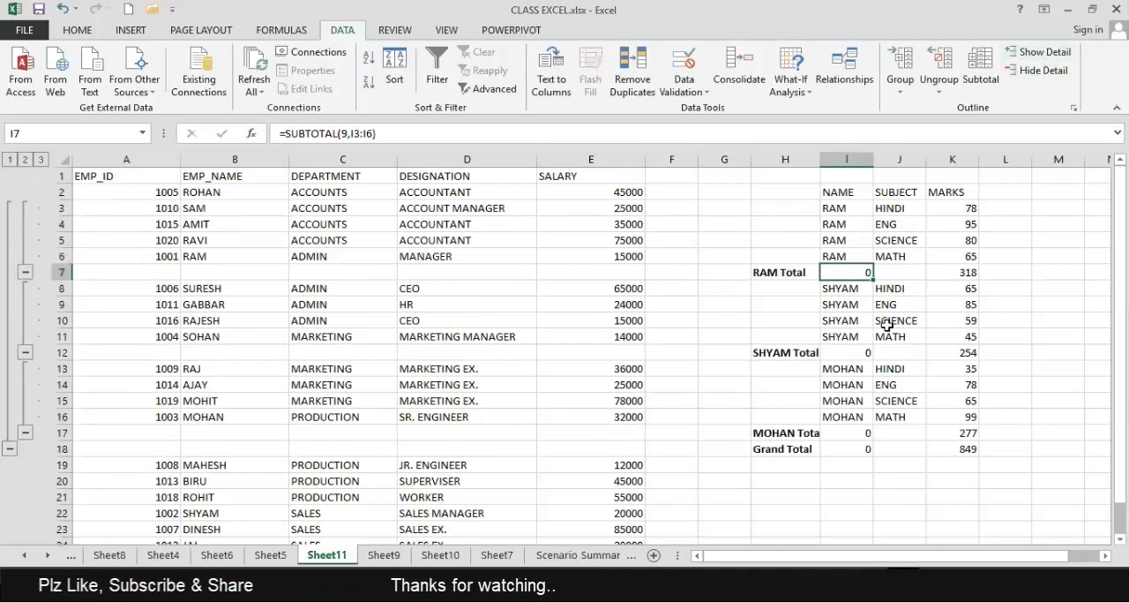
Hide the second student's detail rows with Hide Detail and restore them with Show Detail.
{"action": "left_click", "coordinate": [887, 324]}
{"action": "left_click", "coordinate": [1037, 72]}
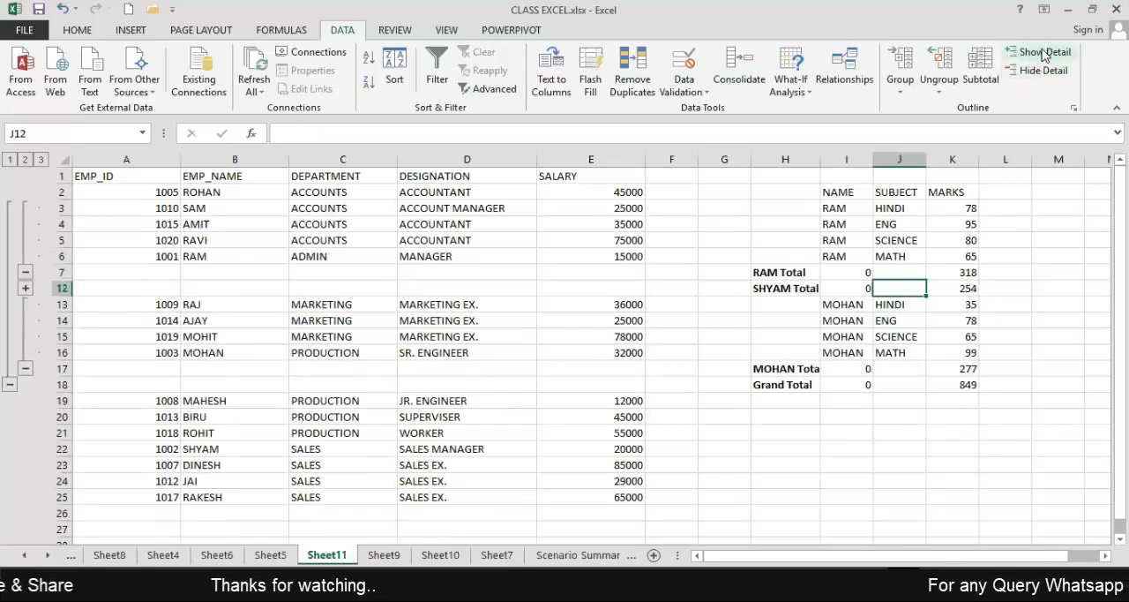
{"action": "left_click", "coordinate": [1043, 53]}
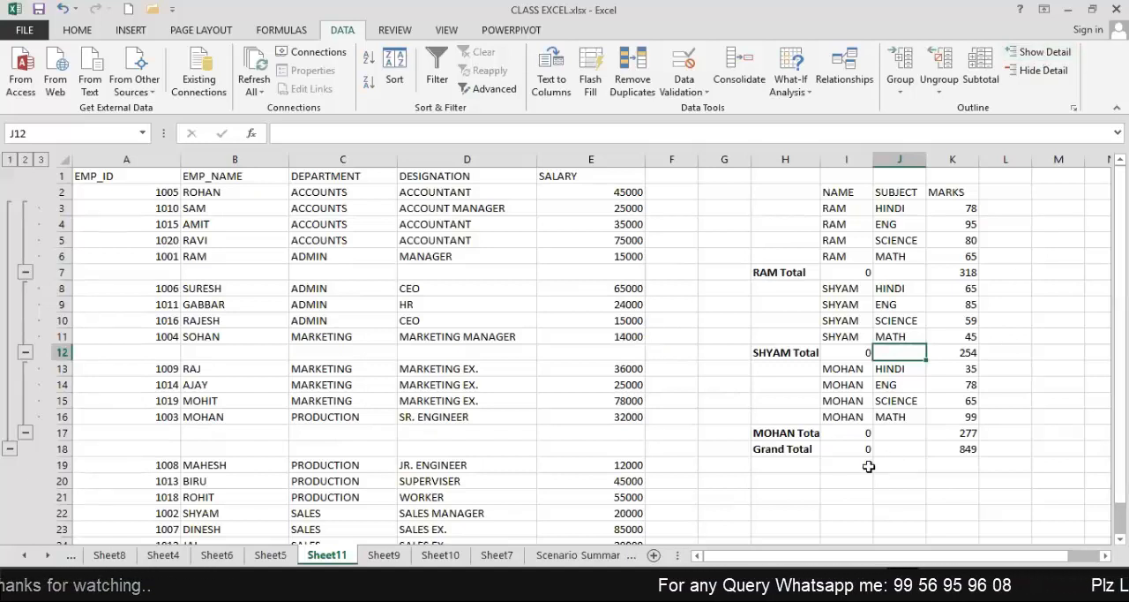
{"action": "left_click", "coordinate": [816, 497]}
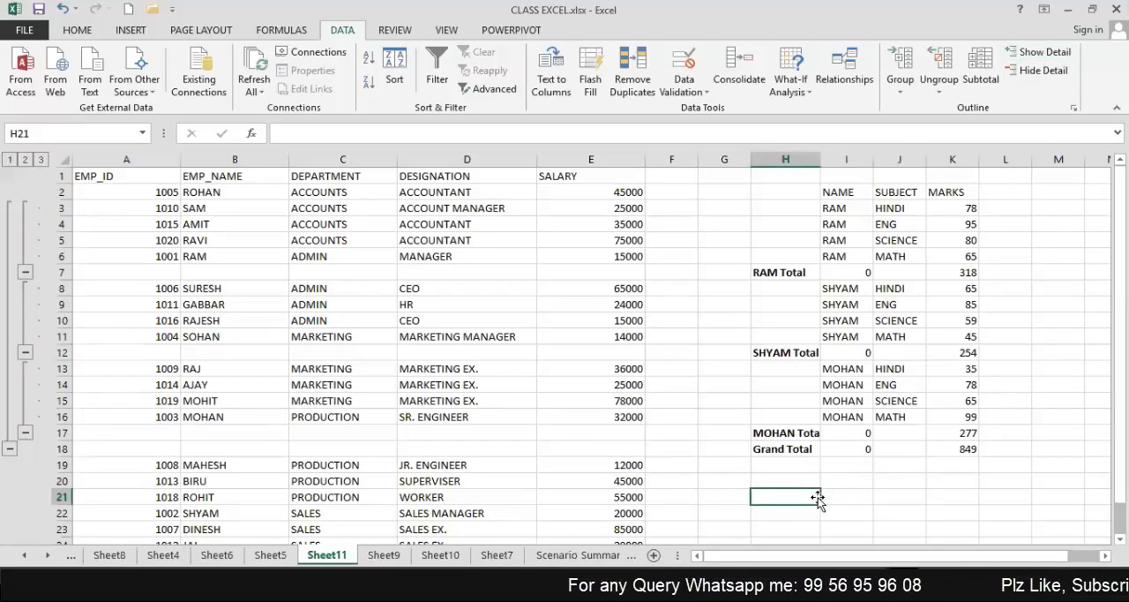
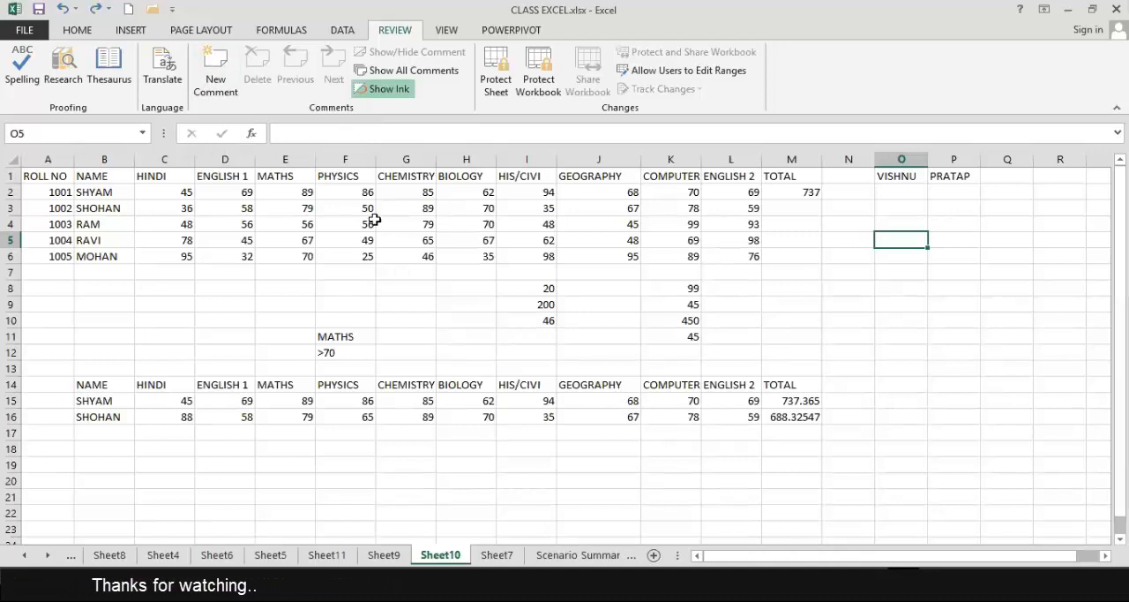
Add the comment "KSJDKF KS JKLXJCV XCVK KLXVJKL X" to the first student's Chemistry mark in G2, and delete that comment.
{"action": "left_click", "coordinate": [408, 191]}
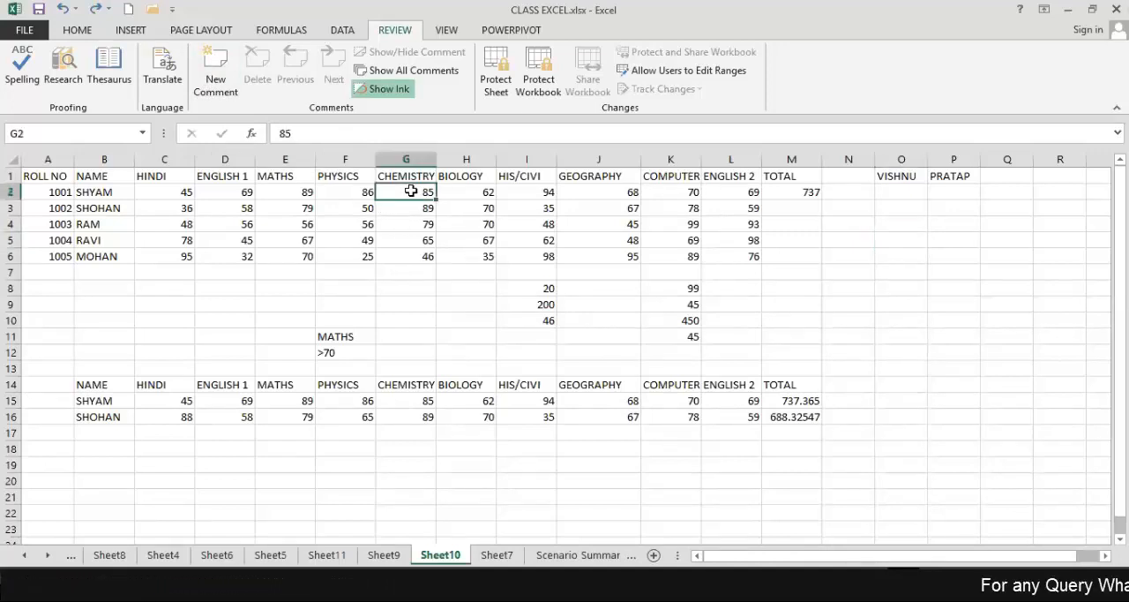
{"action": "left_click", "coordinate": [217, 71]}
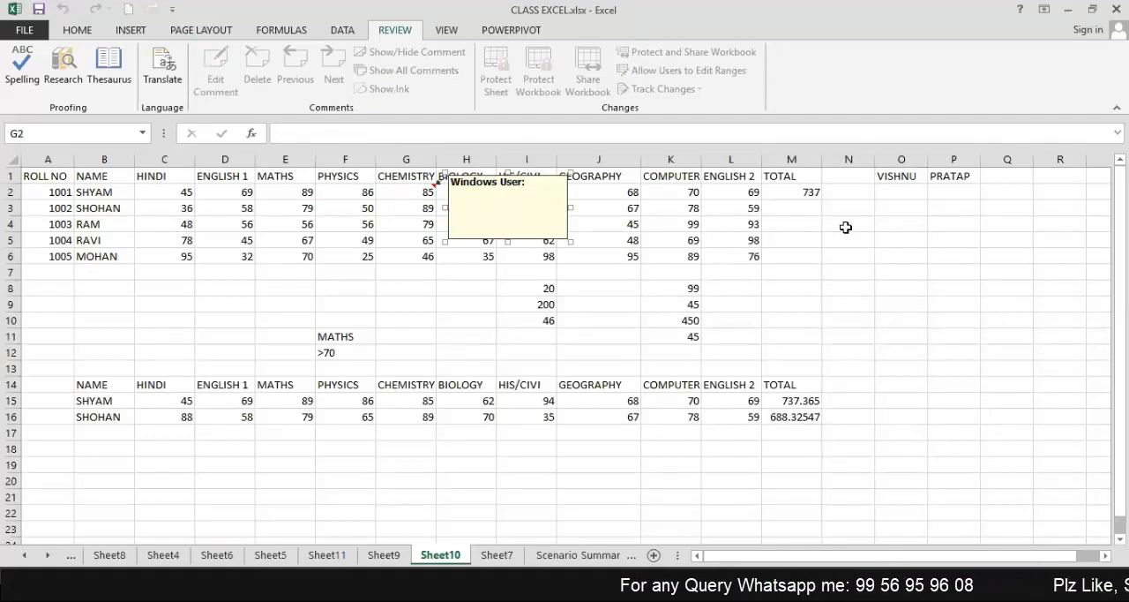
{"action": "type", "text": "SCIENT IS IN LUCKY BOTH ELIGIBLE IS"}
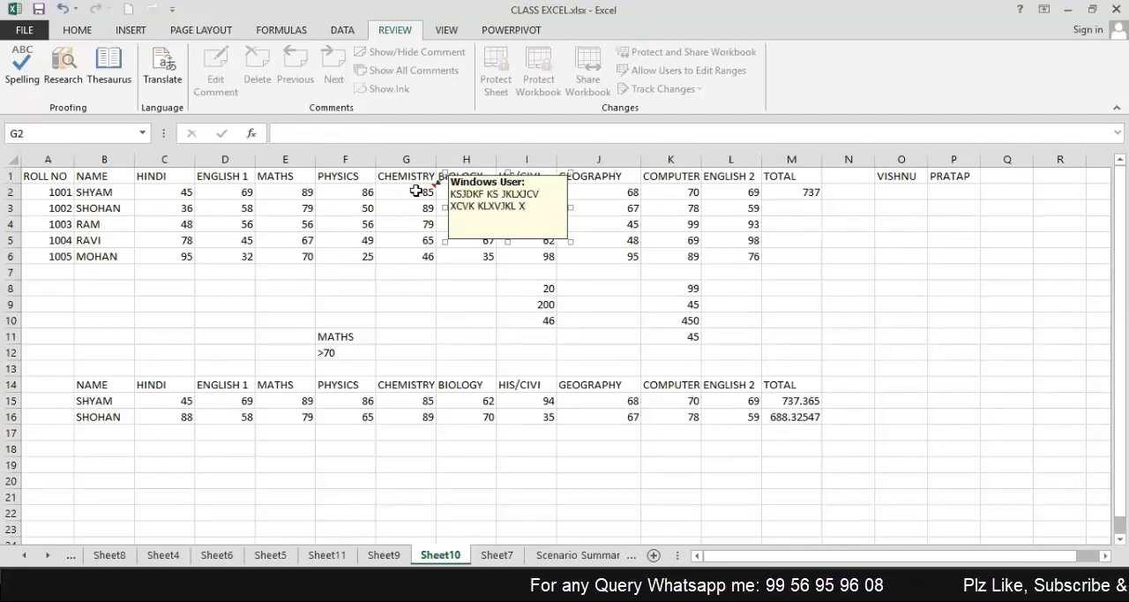
{"action": "left_click", "coordinate": [416, 190]}
{"action": "left_click", "coordinate": [416, 204]}
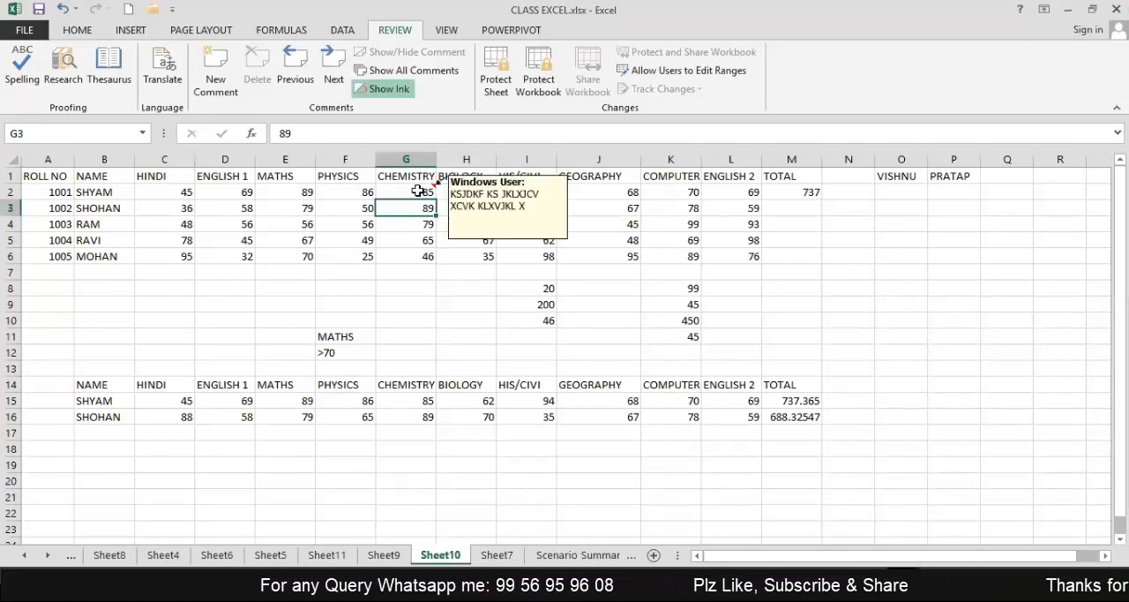
{"action": "left_click", "coordinate": [418, 190]}
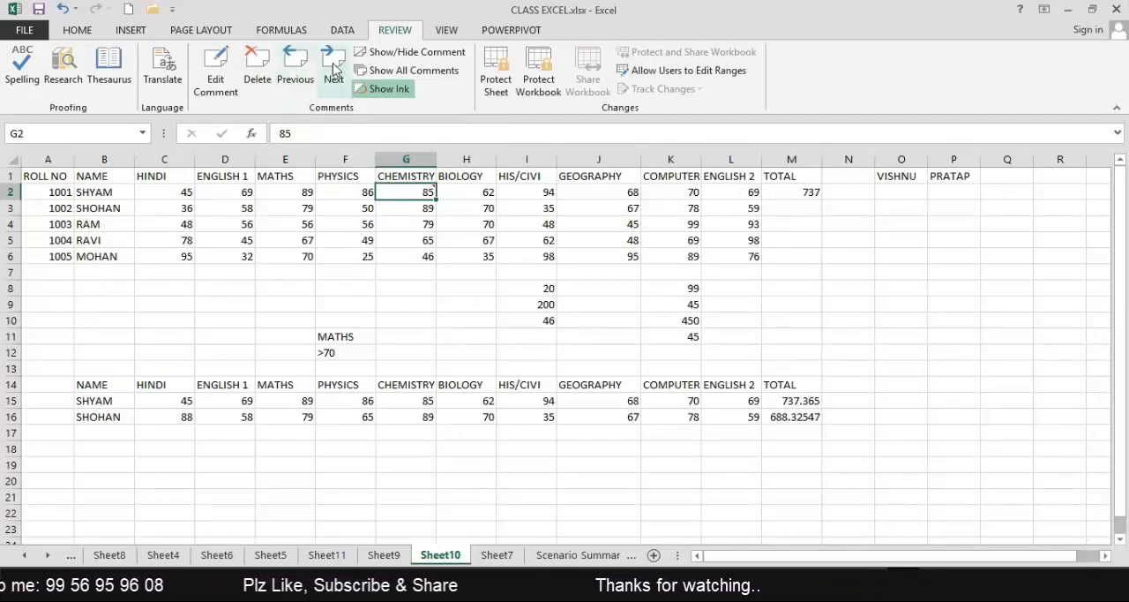
{"action": "left_click", "coordinate": [251, 69]}
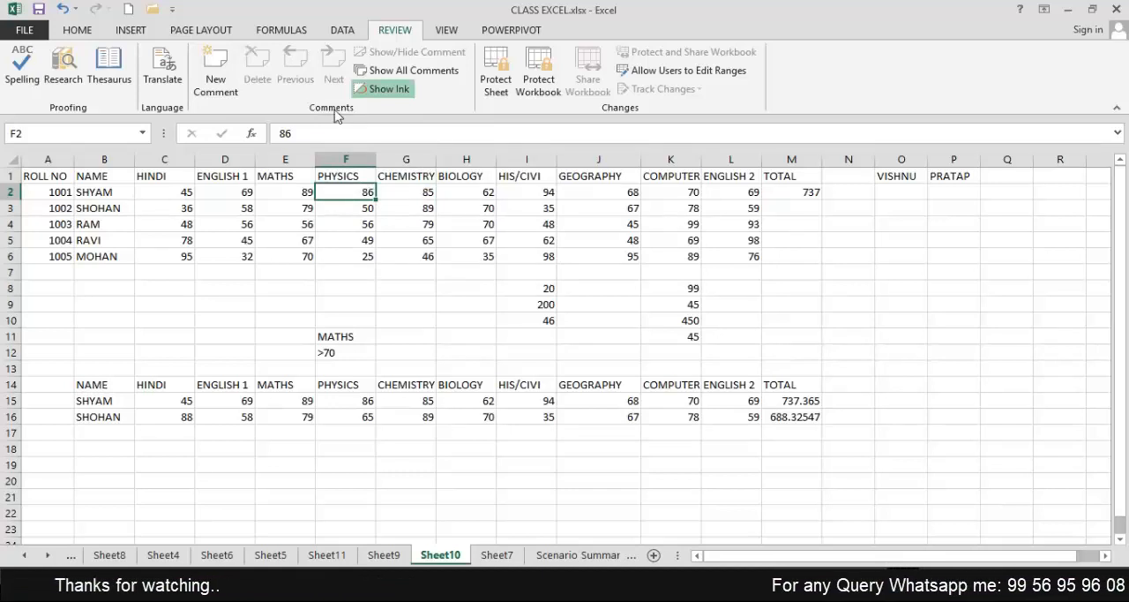
Add the comment "XVBXCB VXCB GJ" to the first student's Physics mark in F2.
{"action": "left_click", "coordinate": [216, 78]}
{"action": "type", "text": "XVBXCB VXCB"}
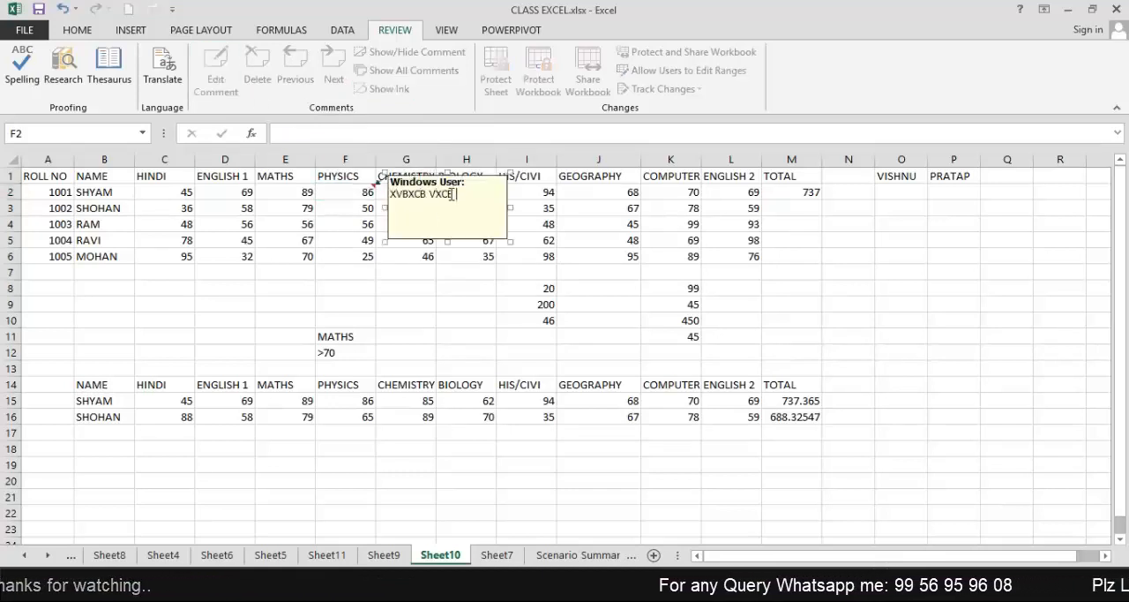
{"action": "key", "text": "Return"}
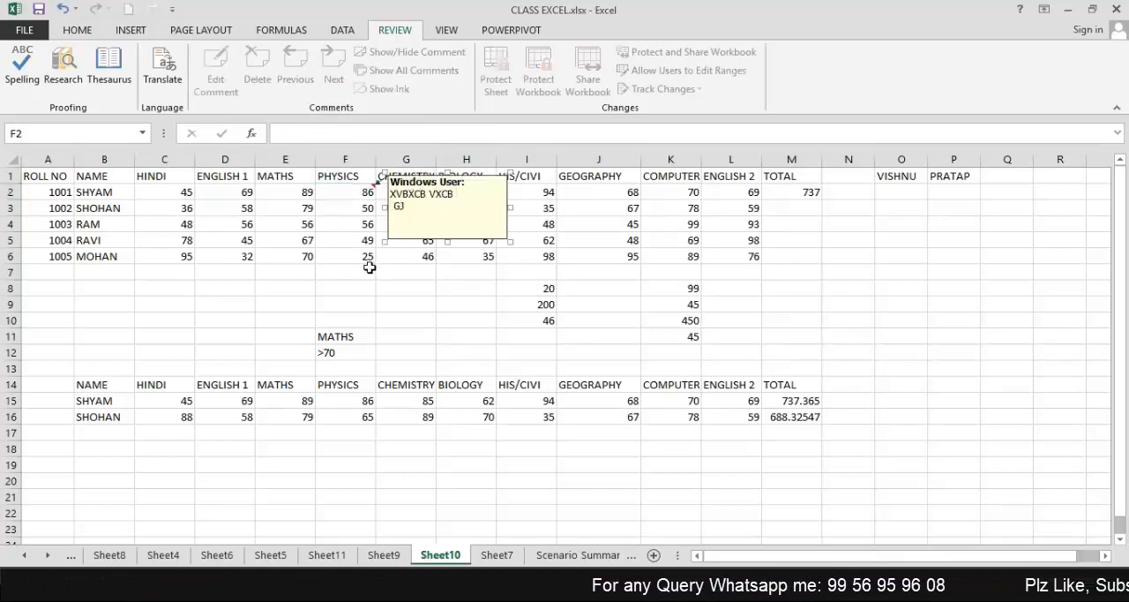
{"action": "type", "text": "GJ"}
{"action": "left_click", "coordinate": [369, 267]}
{"action": "left_click", "coordinate": [358, 192]}
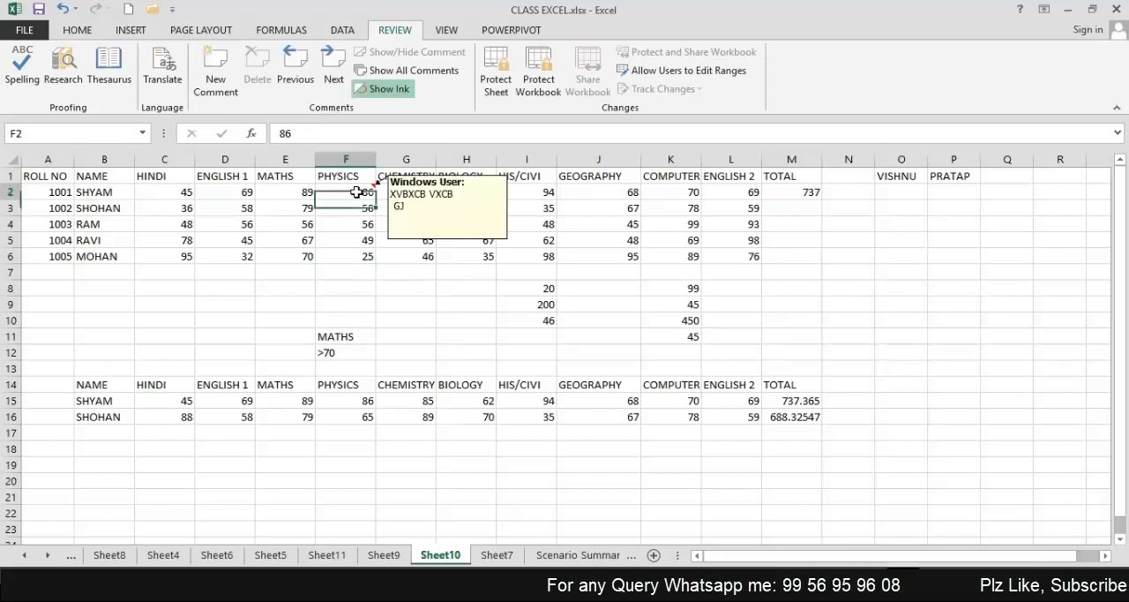
Remove the comment from F2 with Clear Comments.
{"action": "left_click", "coordinate": [74, 30]}
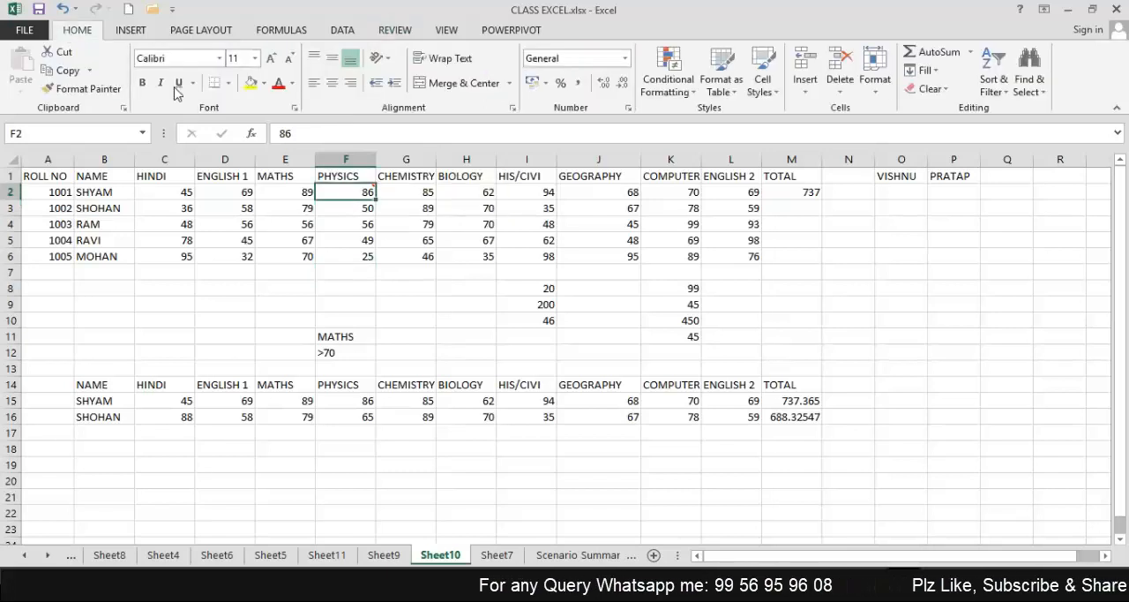
{"action": "left_click", "coordinate": [928, 89]}
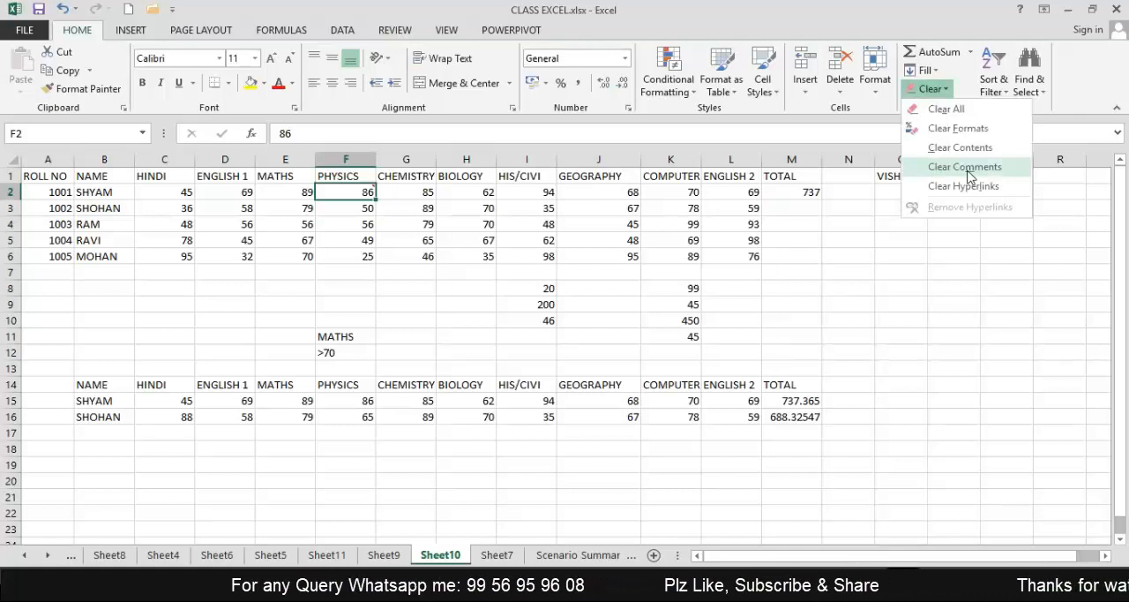
{"action": "left_click", "coordinate": [969, 172]}
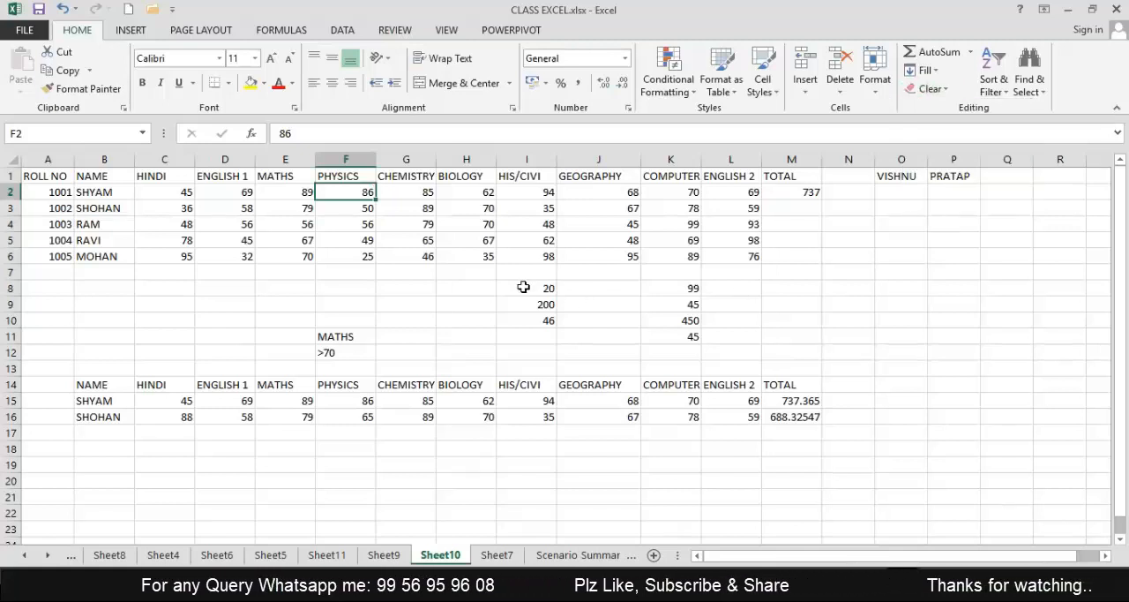
Protect Sheet10 with a password, disallowing selection of both locked and unlocked cells, and re-enter the password to confirm.
{"action": "left_click", "coordinate": [395, 30]}
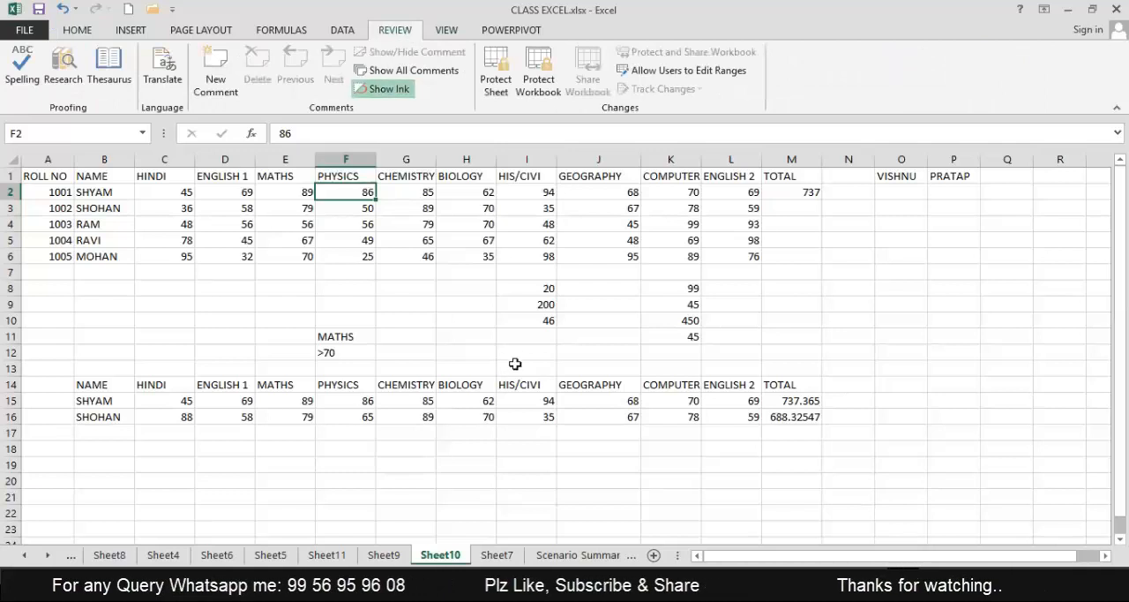
{"action": "left_click", "coordinate": [805, 304]}
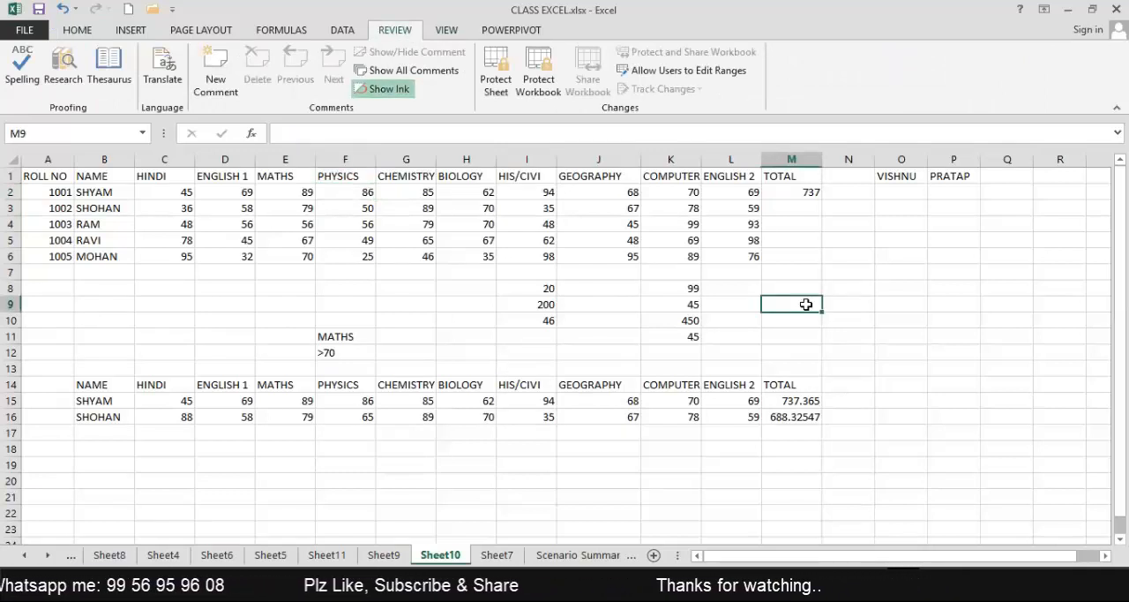
{"action": "left_click", "coordinate": [497, 85]}
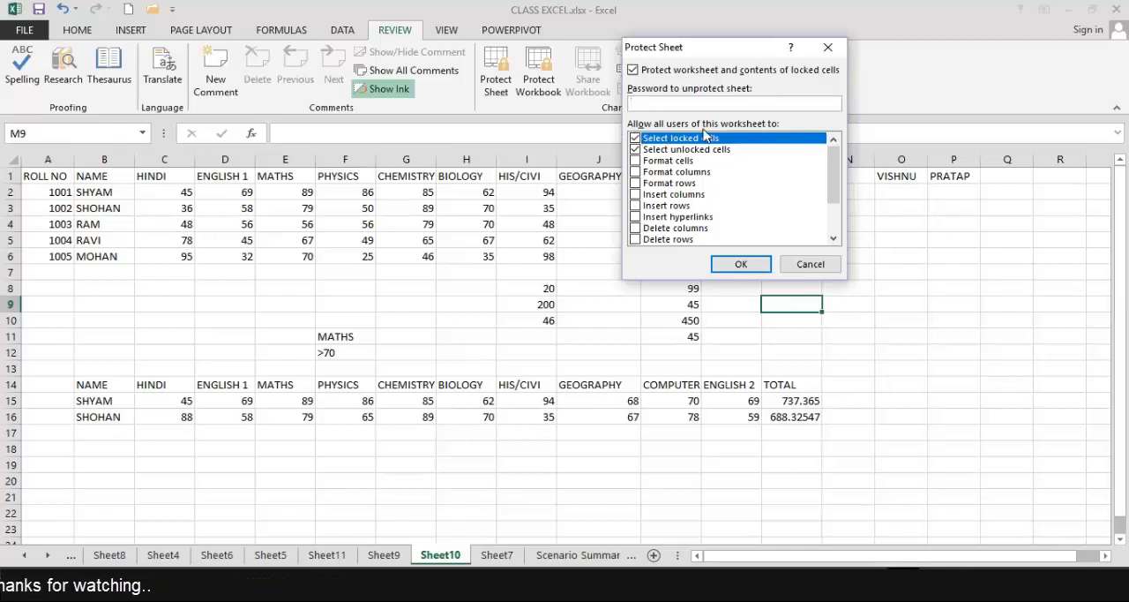
{"action": "left_click", "coordinate": [635, 139]}
{"action": "left_click", "coordinate": [636, 150]}
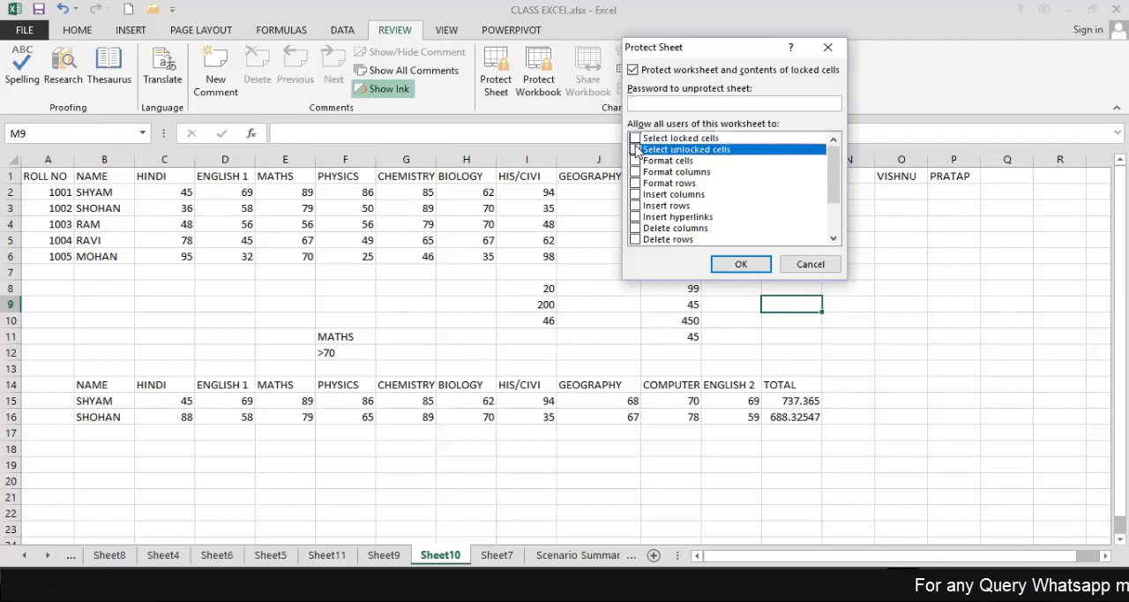
{"action": "left_click", "coordinate": [655, 104]}
{"action": "type", "text": "123"}
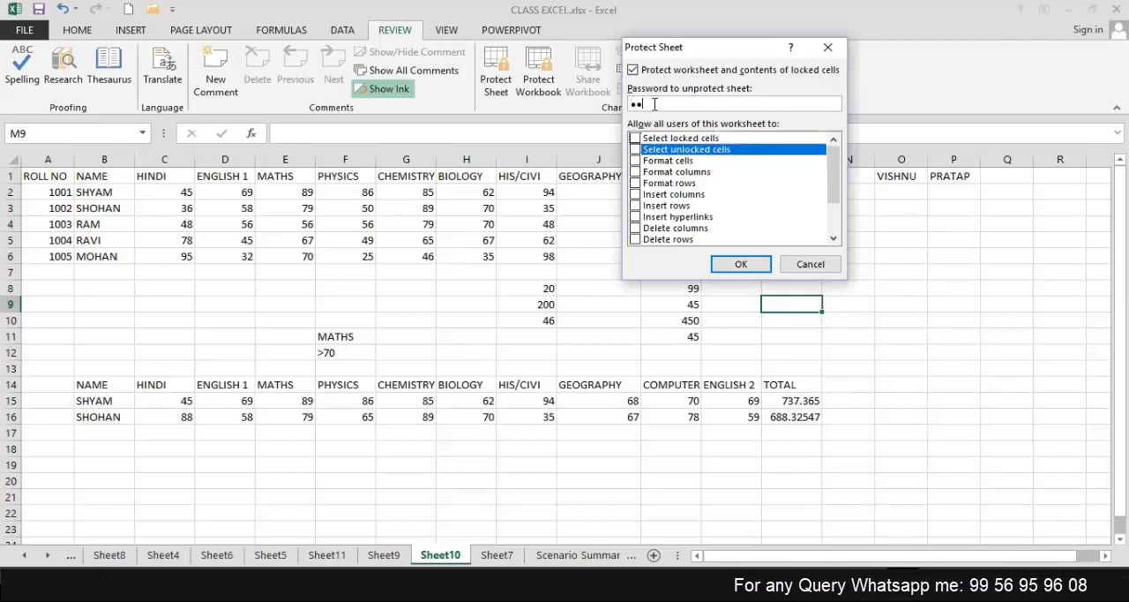
{"action": "left_click", "coordinate": [732, 270]}
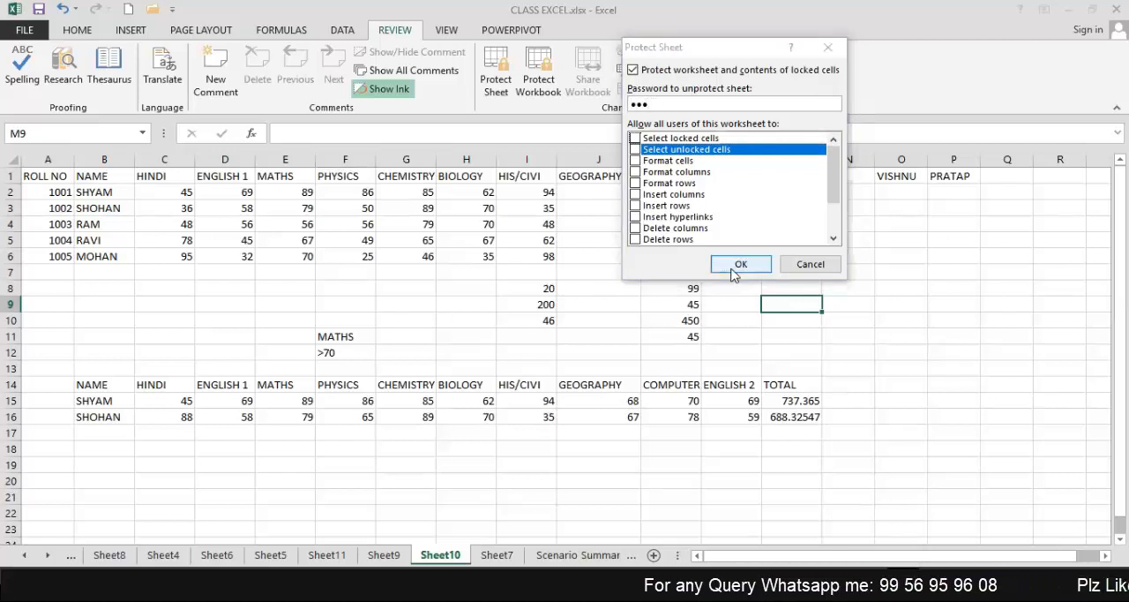
{"action": "type", "text": "123"}
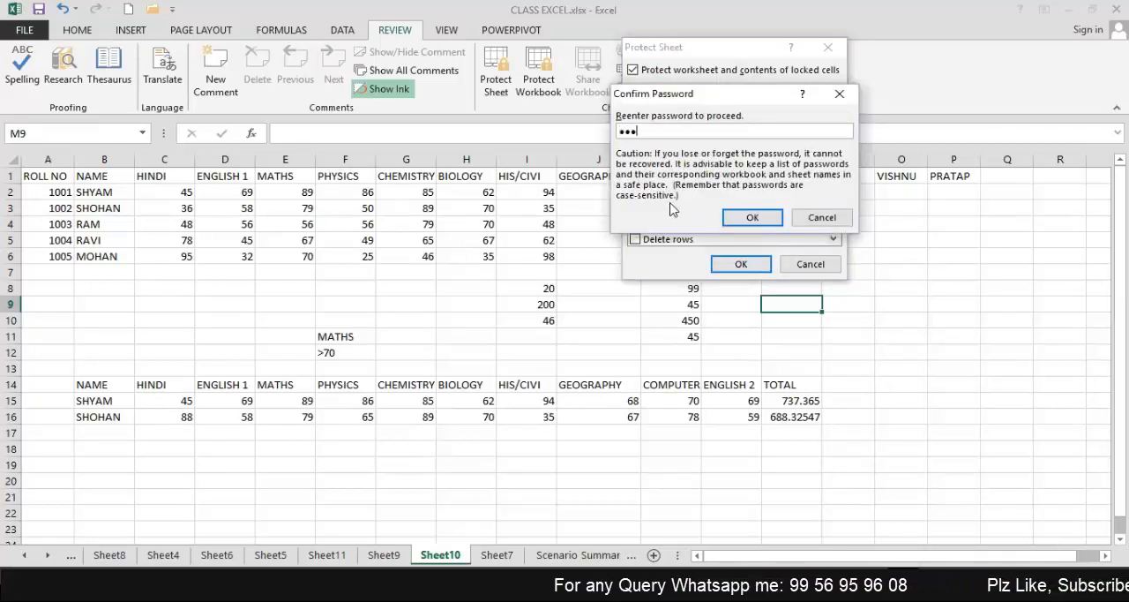
{"action": "left_click", "coordinate": [748, 218]}
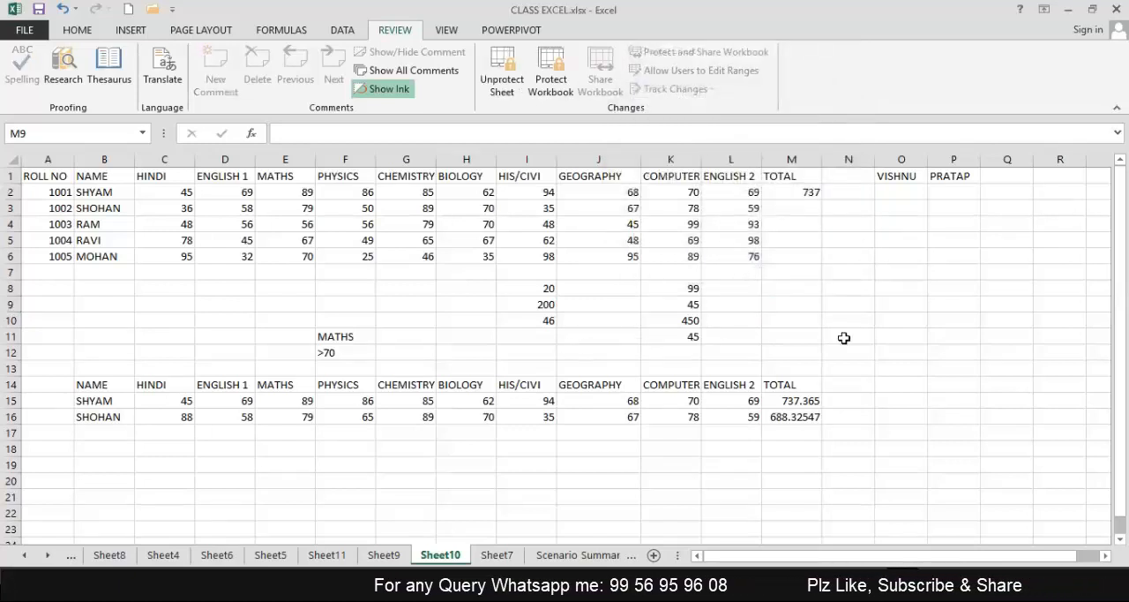
Try to enter text in the protected sheet, and unprotect the sheet with its password.
{"action": "type", "text": "d"}
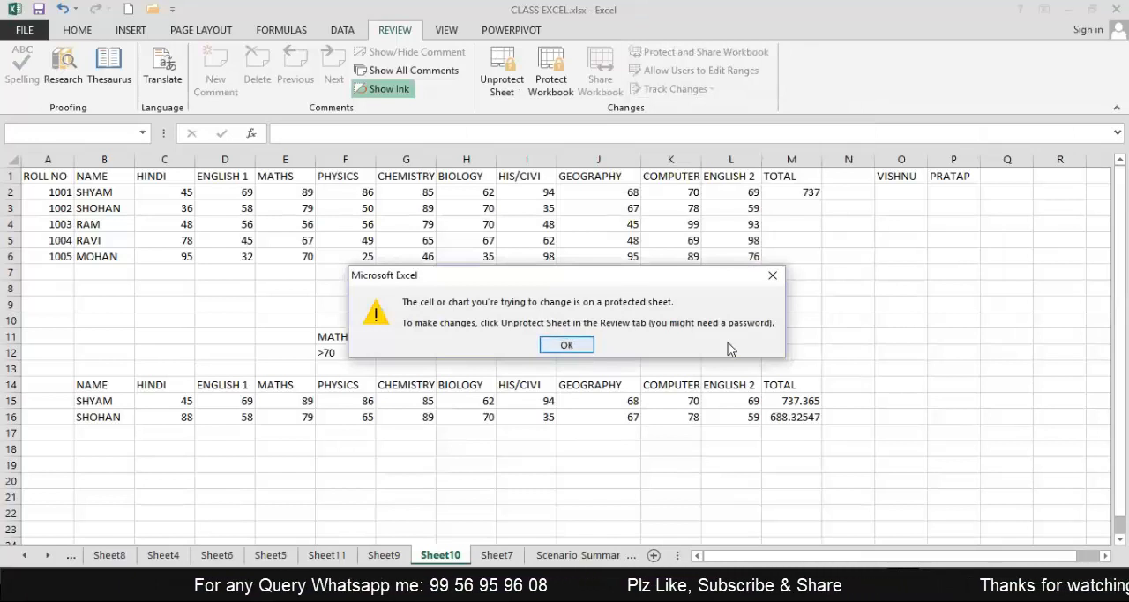
{"action": "left_click", "coordinate": [564, 344]}
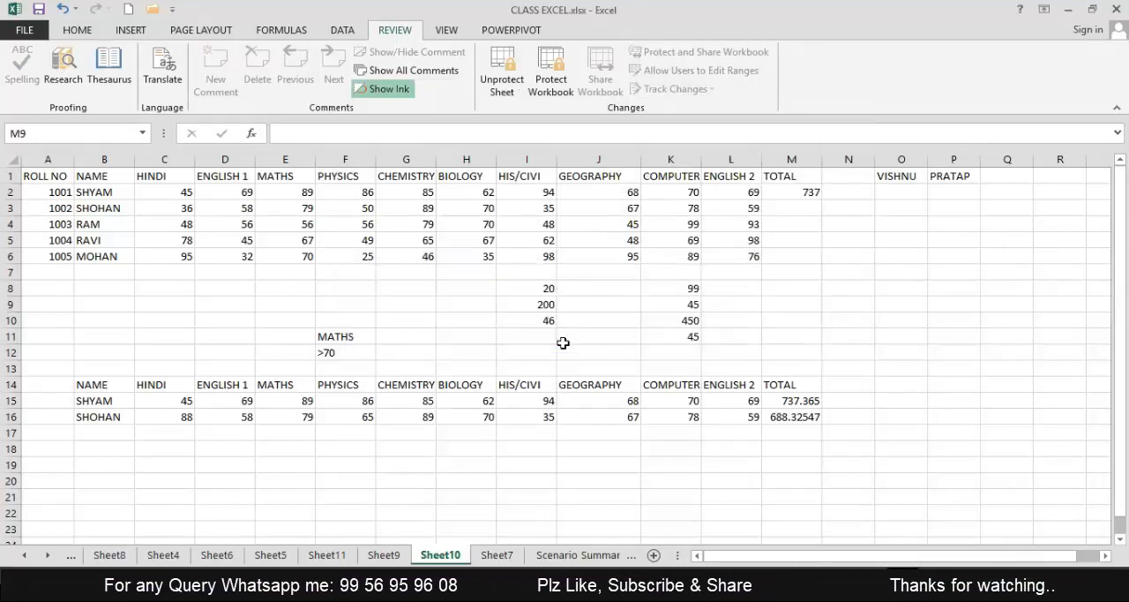
{"action": "left_click", "coordinate": [505, 83]}
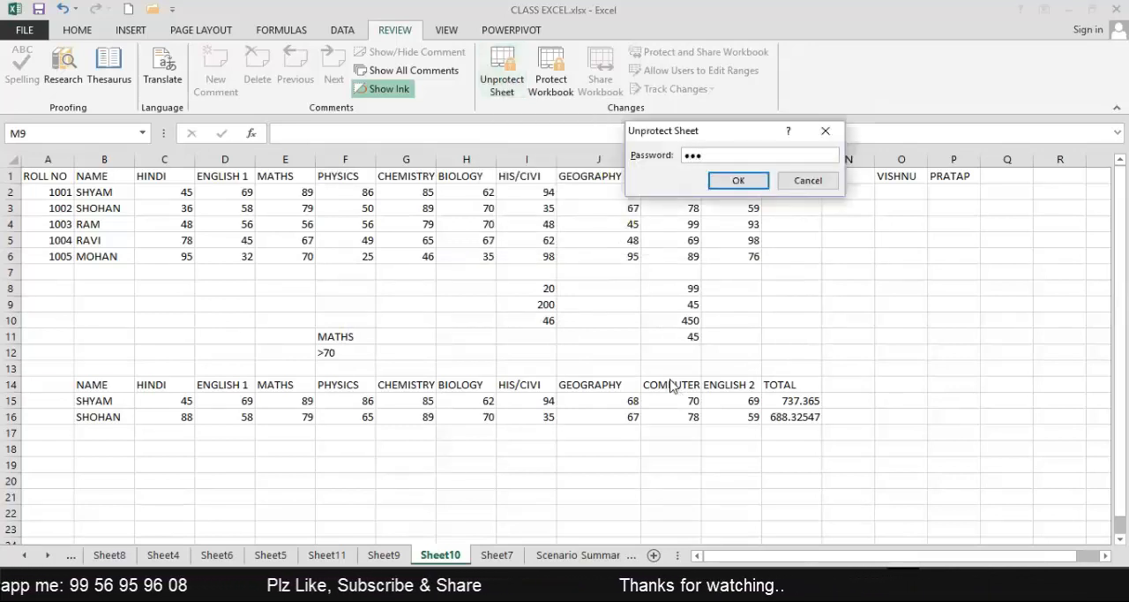
{"action": "key", "text": "Return"}
Enter GREG G in cell M9 and DFGDFG in cell N11.
{"action": "type", "text": "GRE"}
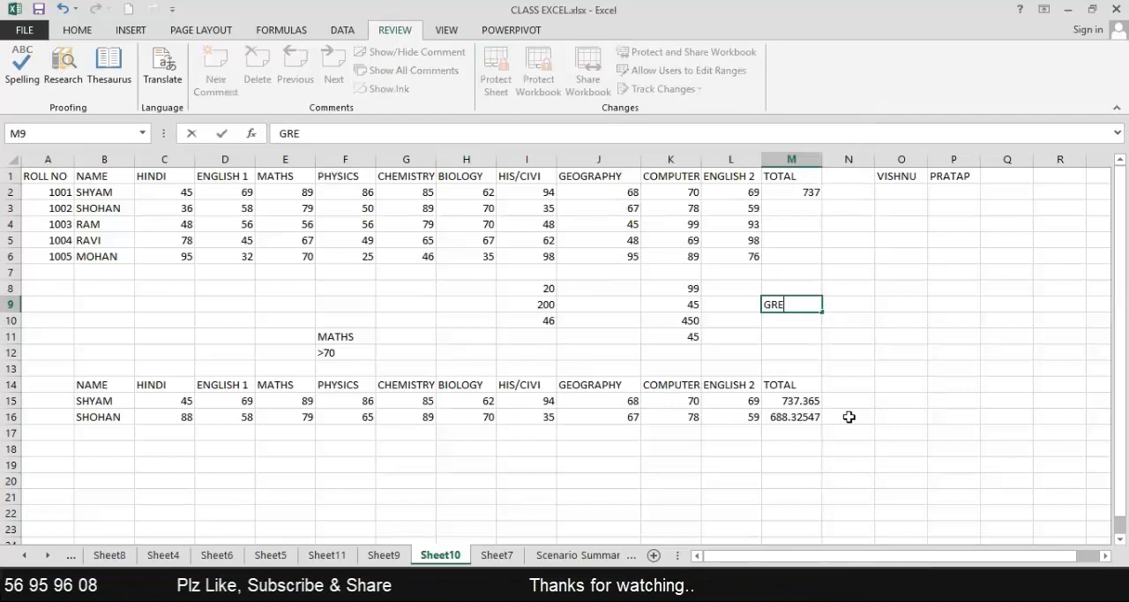
{"action": "type", "text": "G G"}
{"action": "left_click", "coordinate": [852, 341]}
{"action": "type", "text": "DFGDFG"}
{"action": "left_click", "coordinate": [900, 371]}
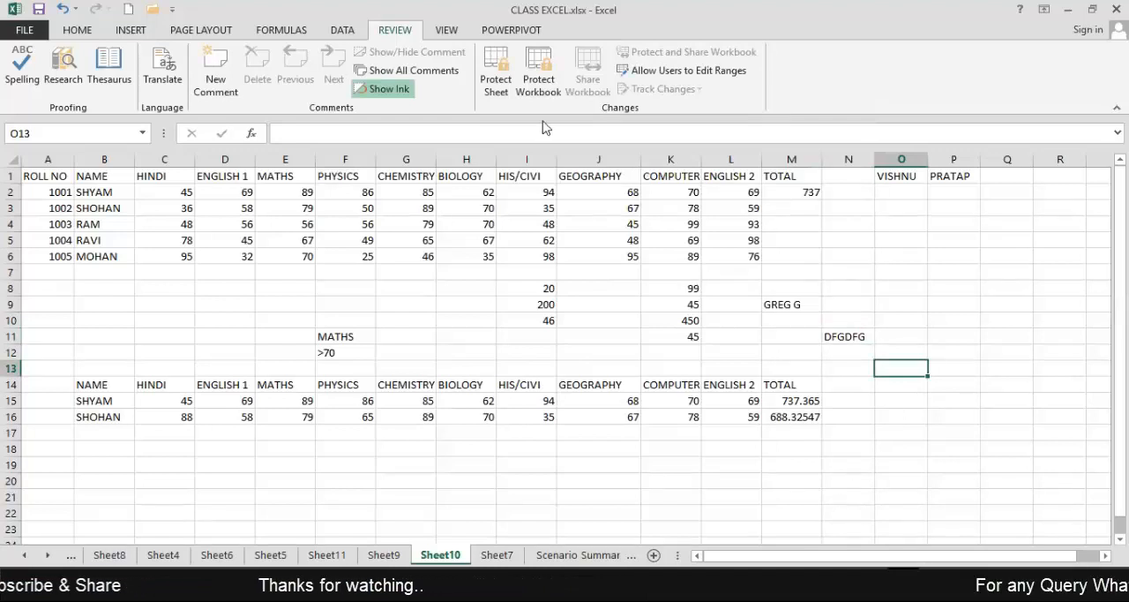
View the Protect Structure and Windows settings and the Encrypt with Password dialog, cancelling both, and return to the sheet.
{"action": "left_click", "coordinate": [538, 75]}
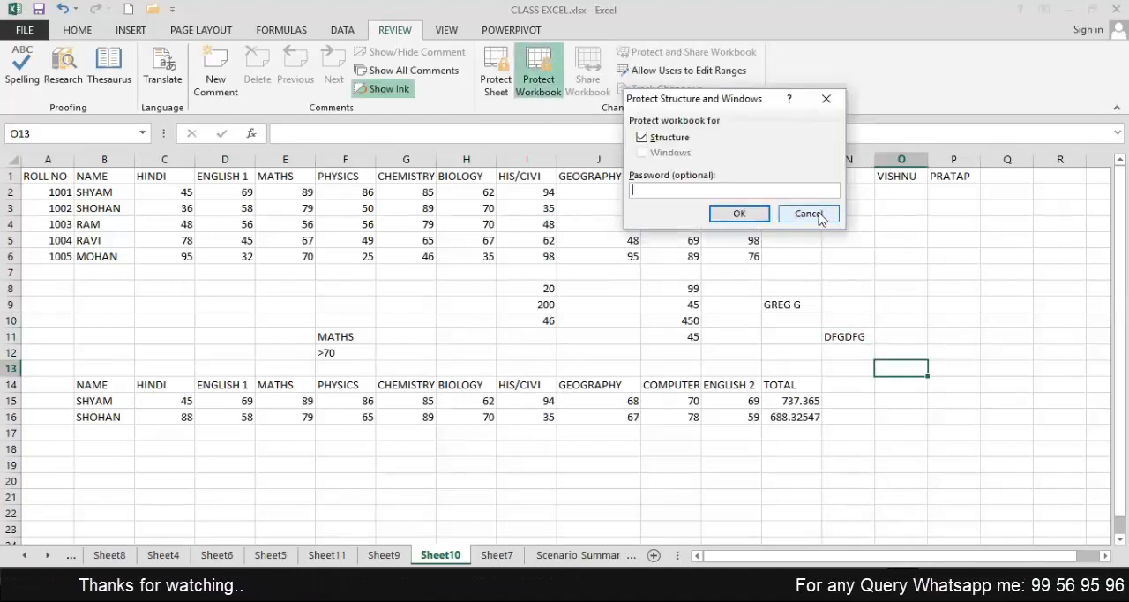
{"action": "left_click", "coordinate": [817, 213]}
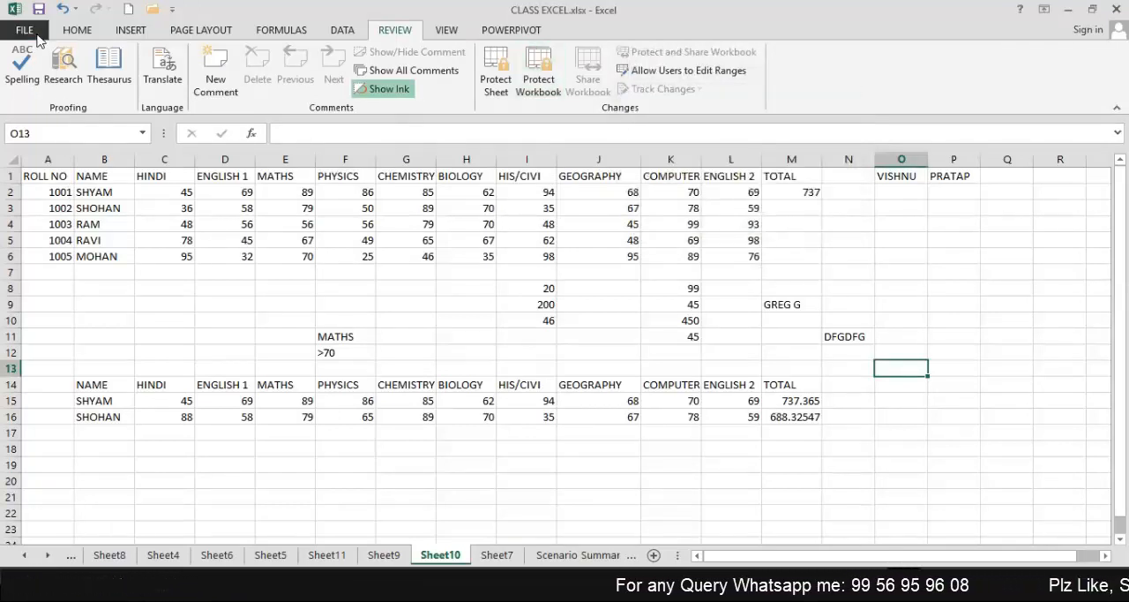
{"action": "left_click", "coordinate": [24, 30]}
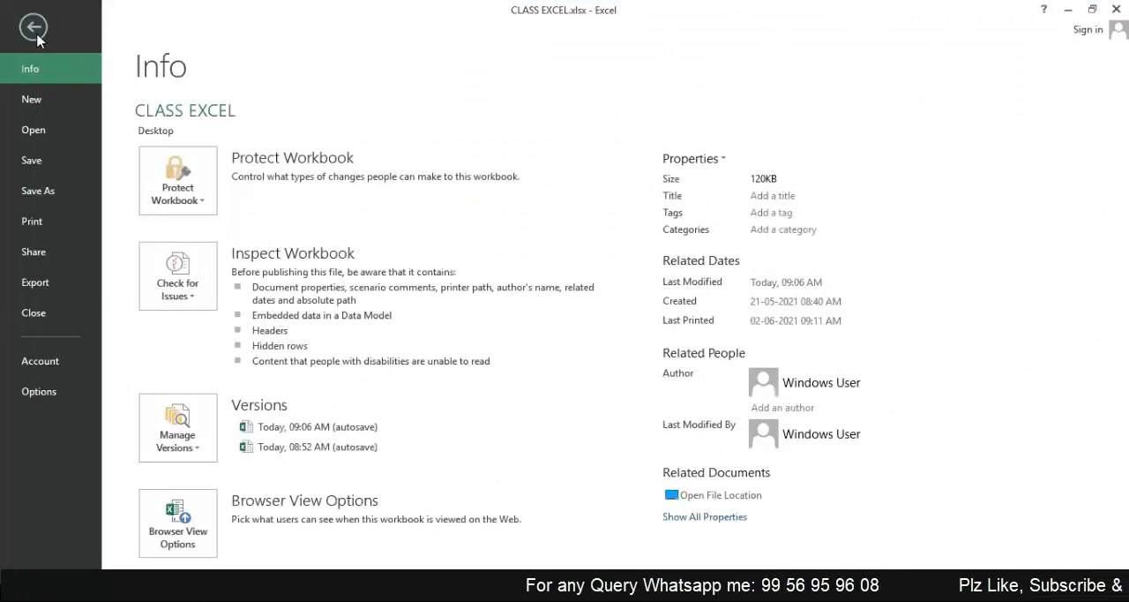
{"action": "left_click", "coordinate": [179, 188]}
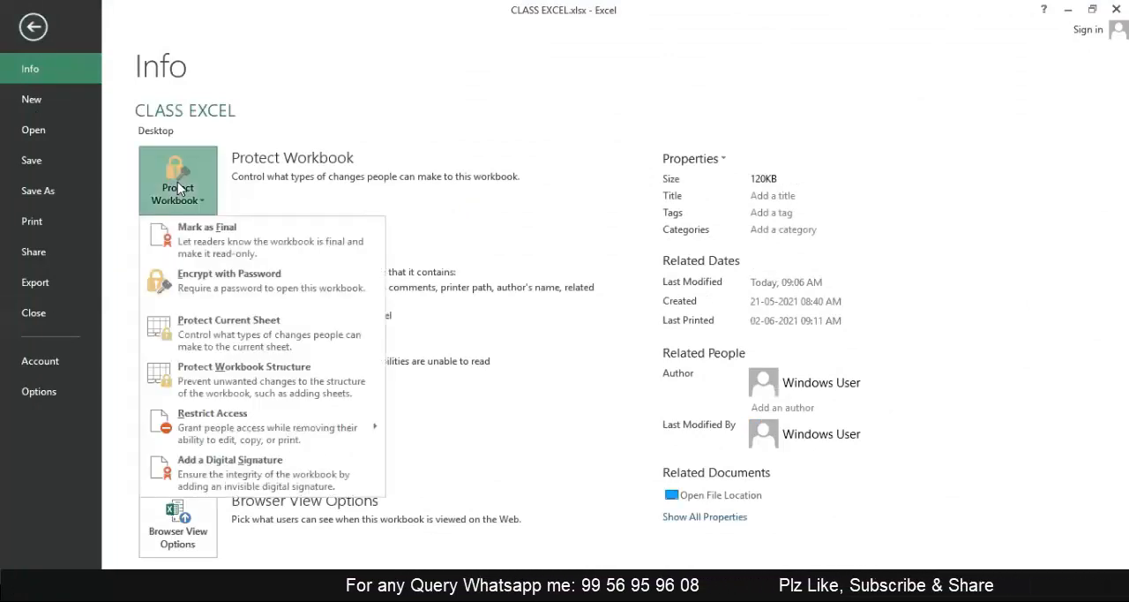
{"action": "left_click", "coordinate": [253, 278]}
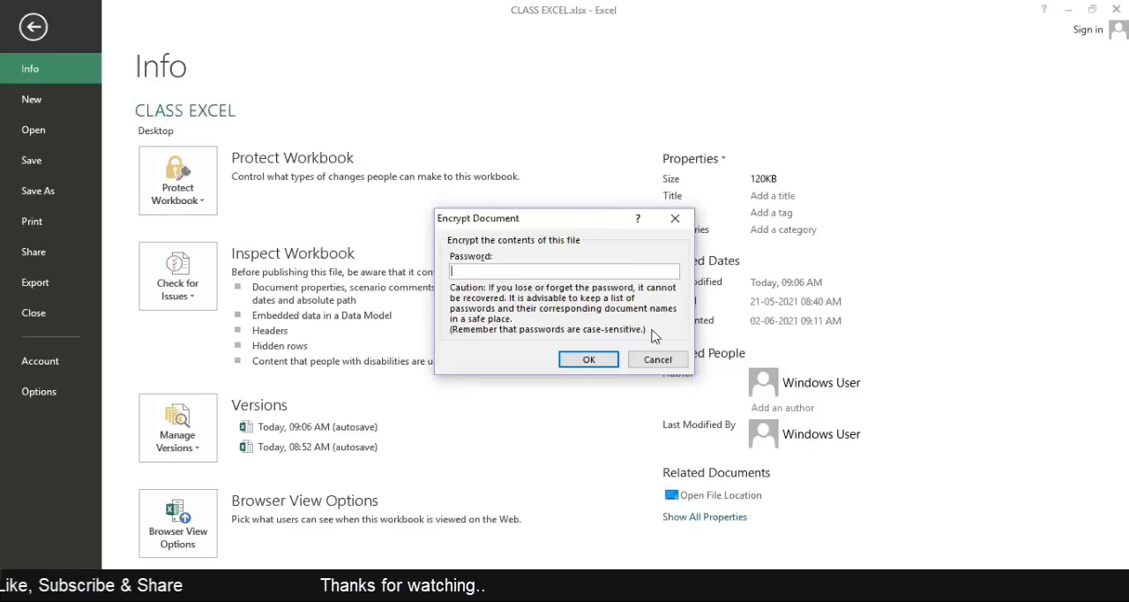
{"action": "left_click", "coordinate": [654, 359]}
{"action": "key", "text": "Escape"}
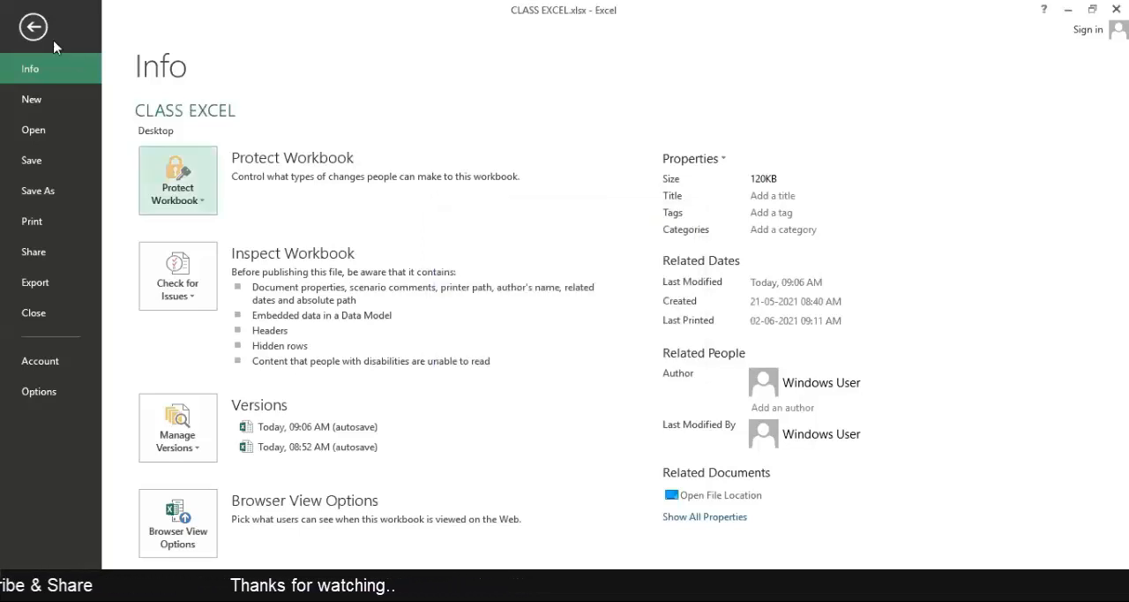
{"action": "left_click", "coordinate": [34, 26]}
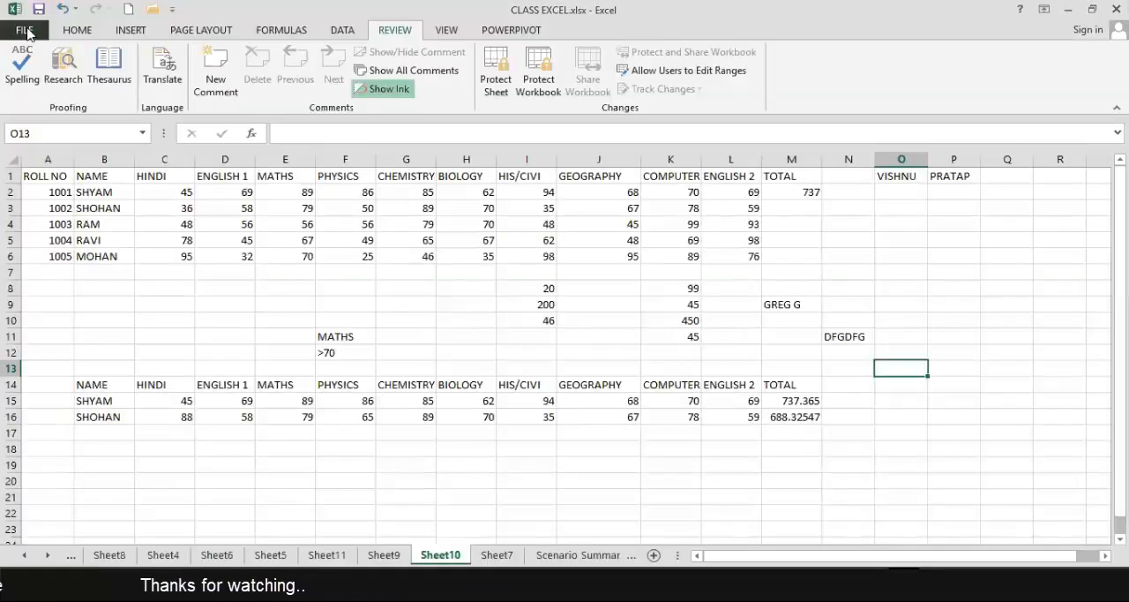
Show again how to reach Encrypt with Password for the workbook, cancelling without setting a password.
{"action": "left_click", "coordinate": [27, 33]}
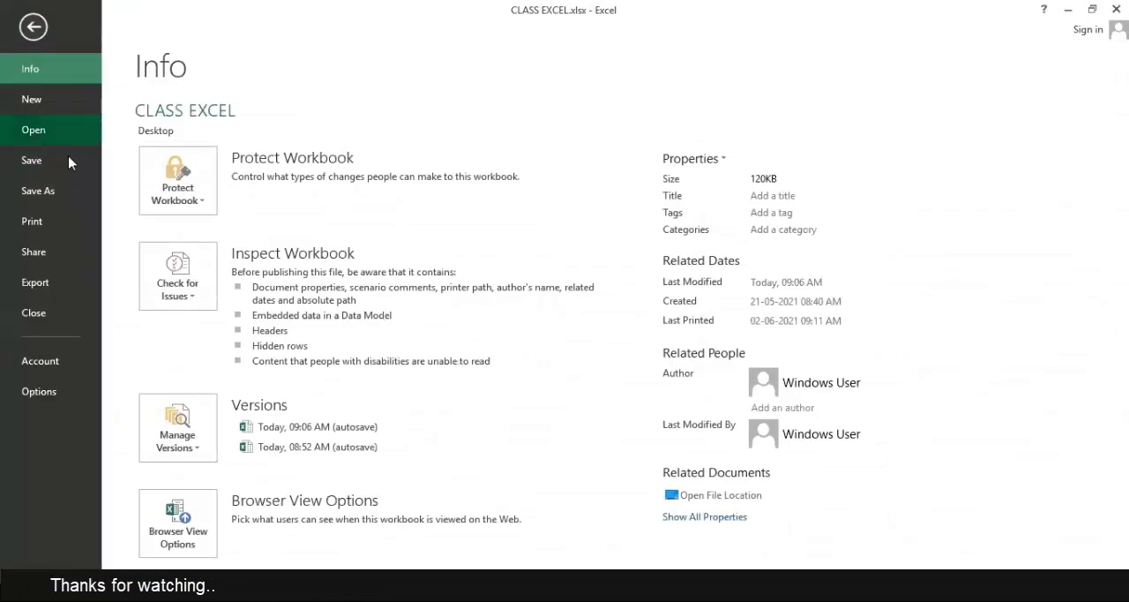
{"action": "left_click", "coordinate": [184, 192]}
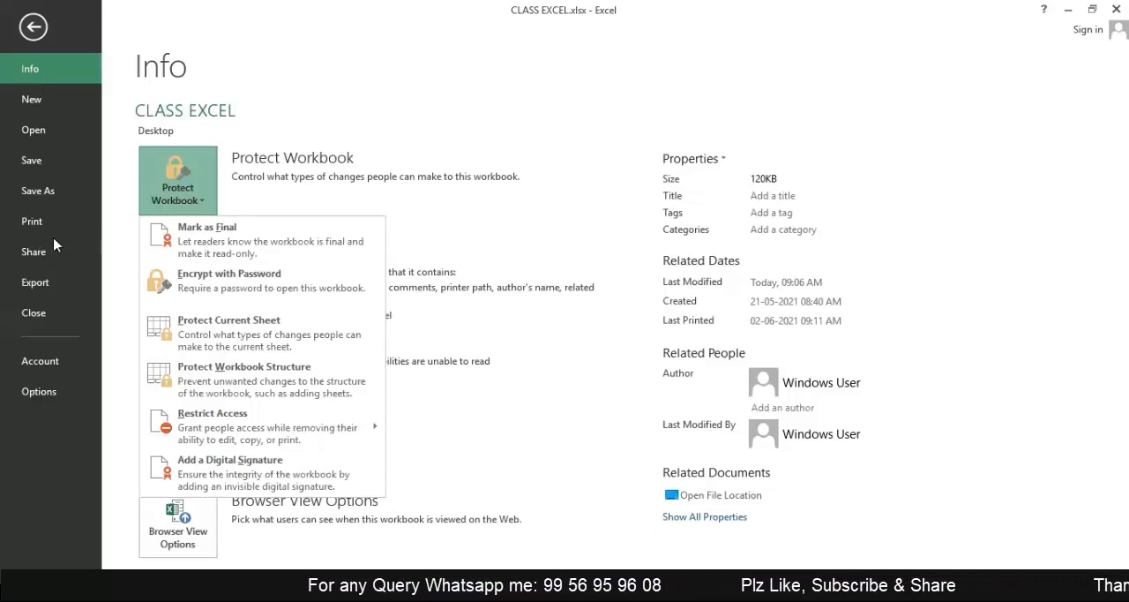
{"action": "left_click", "coordinate": [227, 282]}
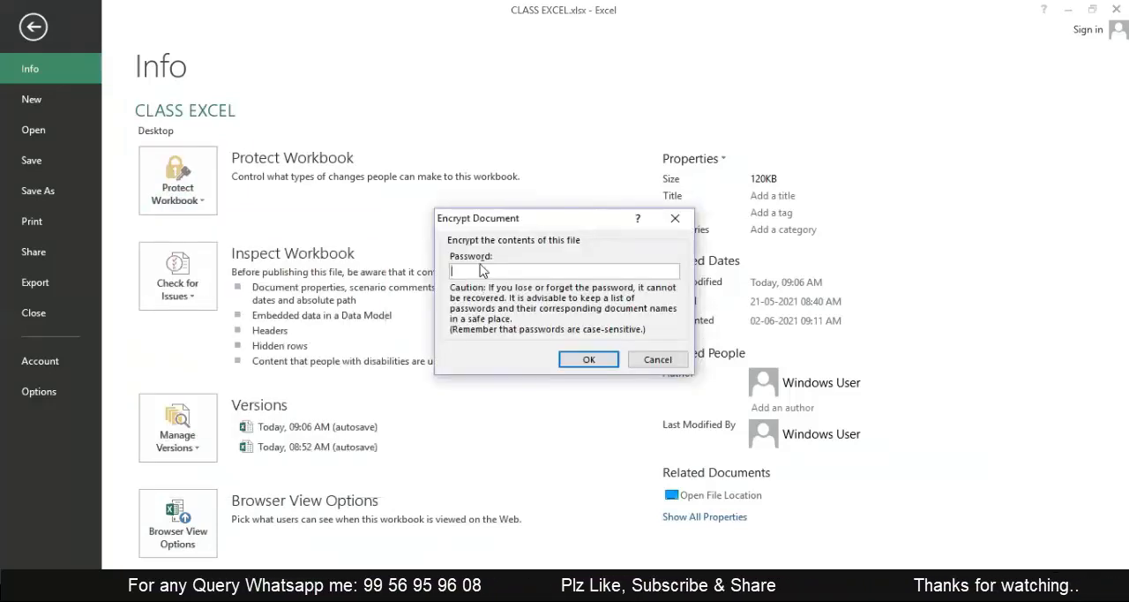
{"action": "left_click", "coordinate": [658, 359]}
{"action": "left_click", "coordinate": [36, 28]}
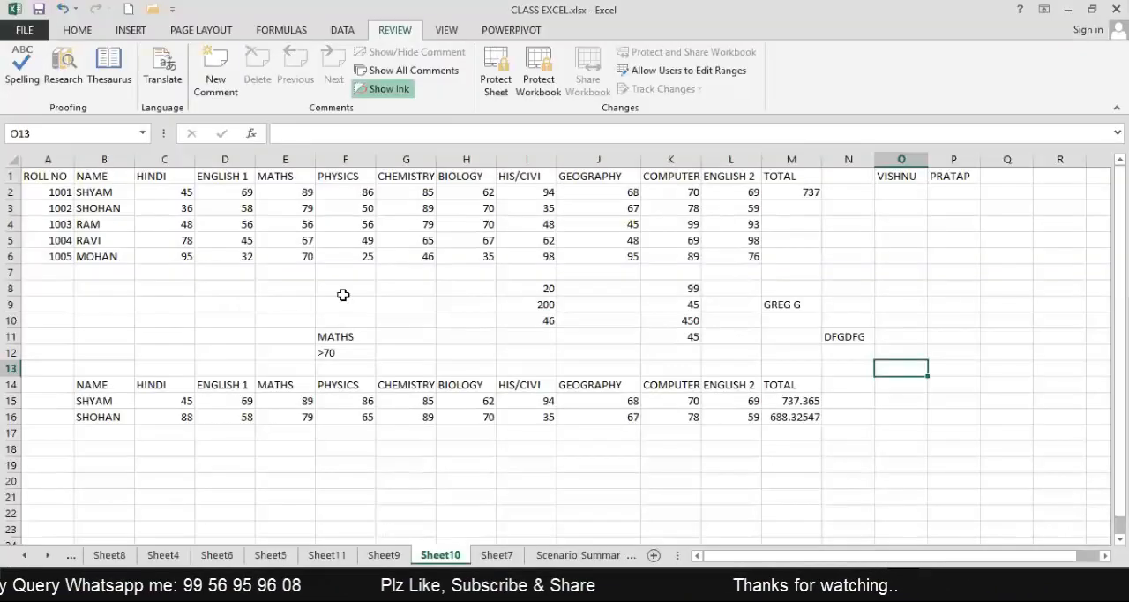
{"action": "left_click", "coordinate": [903, 296]}
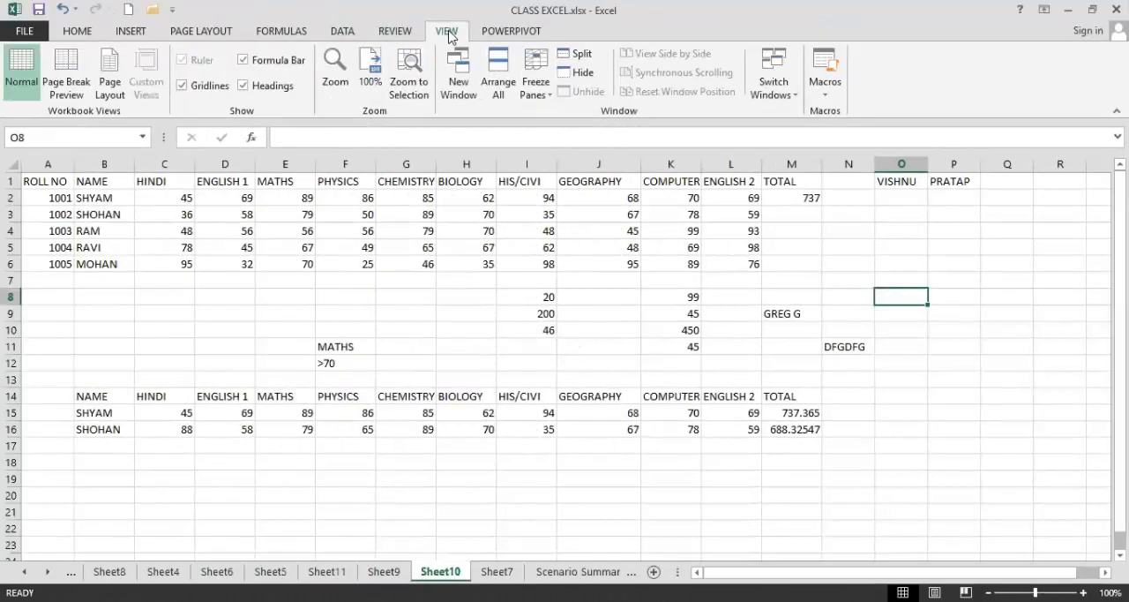
{"action": "left_click", "coordinate": [511, 32]}
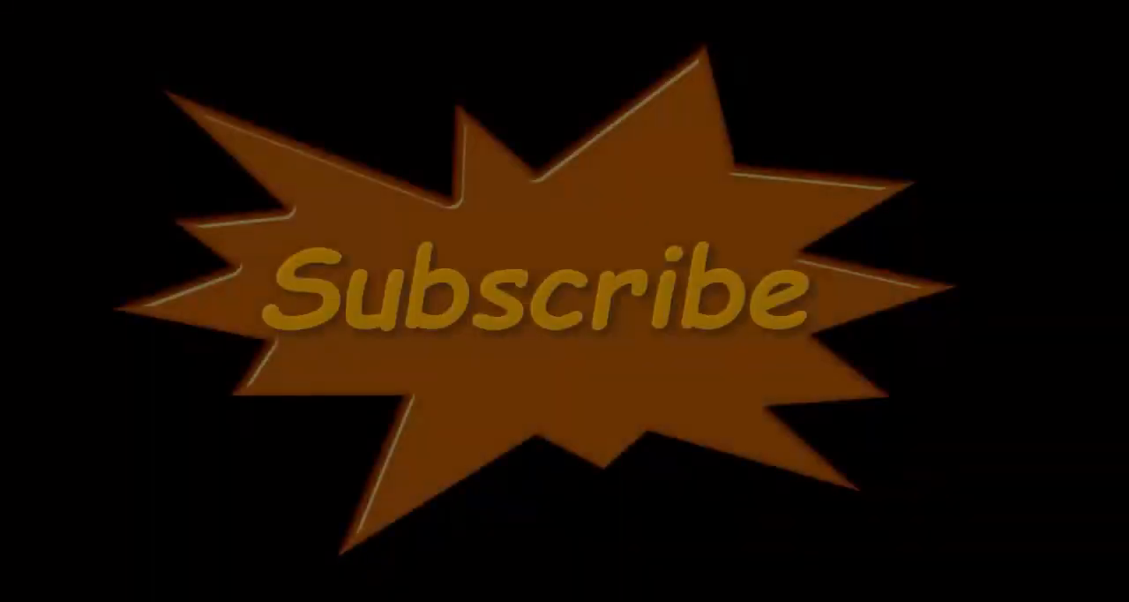